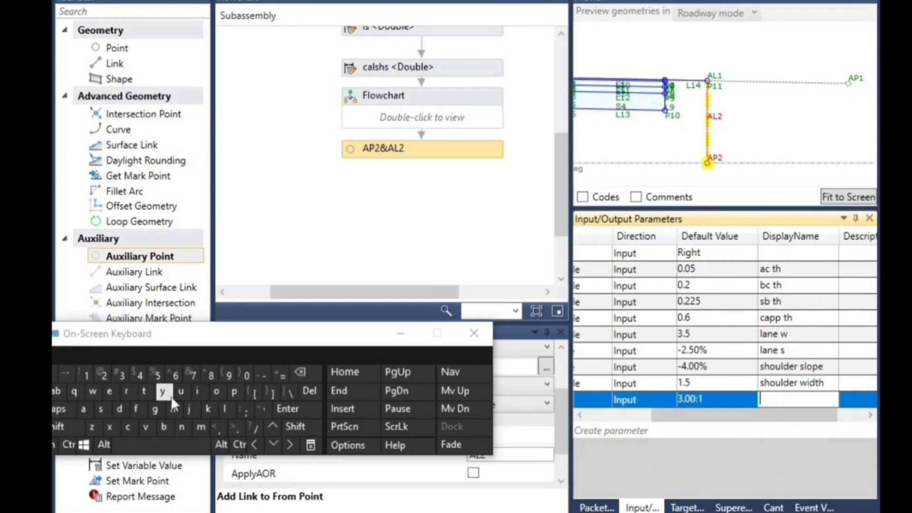
# Set the display name of the 3.00:1 slope parameter to "flat fill slope"
pyautogui.click(136, 409)
pyautogui.click(226, 409)
pyautogui.click(83, 409)
pyautogui.click(144, 391)
pyautogui.click(162, 448)
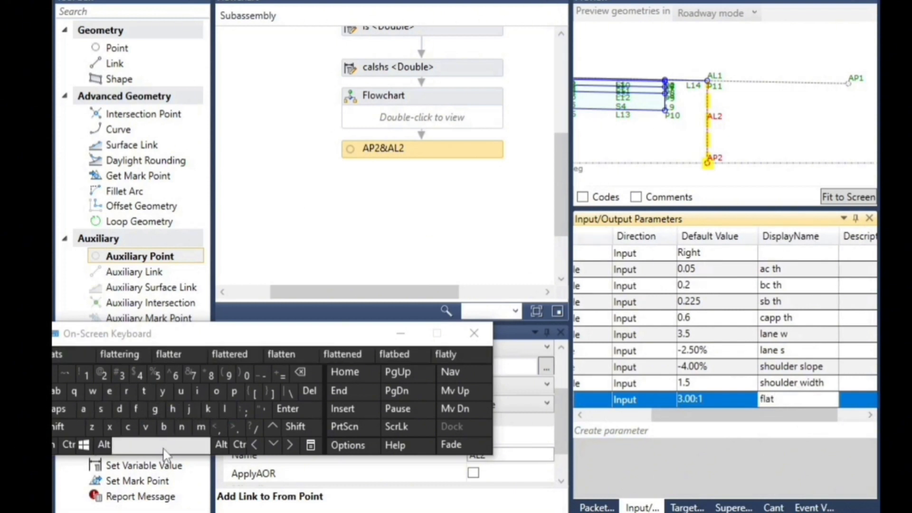
pyautogui.click(136, 409)
pyautogui.click(197, 391)
pyautogui.click(226, 409)
pyautogui.click(225, 408)
pyautogui.click(185, 448)
pyautogui.click(101, 409)
pyautogui.click(225, 409)
pyautogui.click(216, 391)
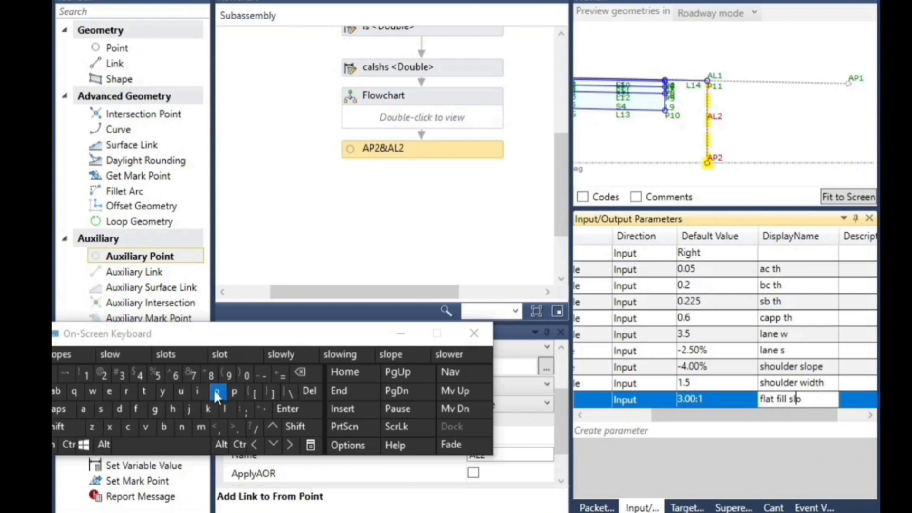
pyautogui.click(235, 391)
pyautogui.click(113, 392)
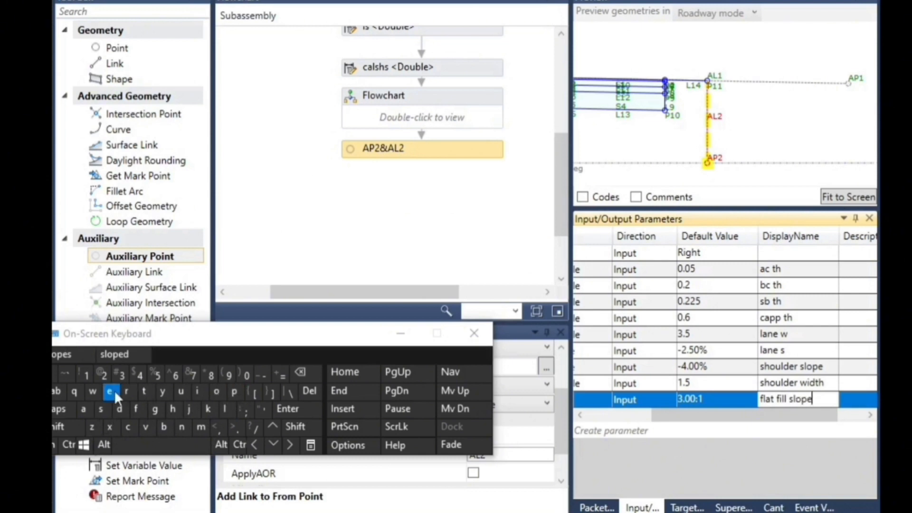
# Create a new input parameter and name it mfs
pyautogui.moveTo(699, 416); pyautogui.dragTo(634, 416)
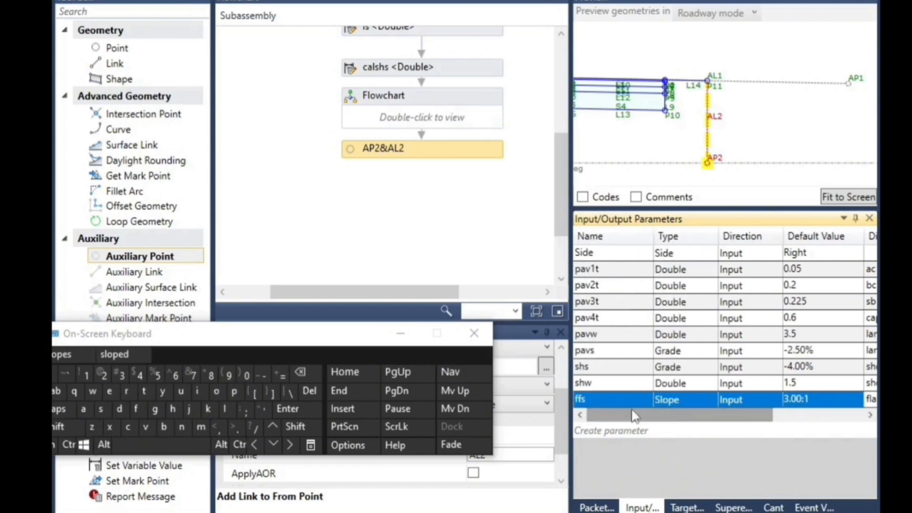
pyautogui.click(600, 430)
pyautogui.click(617, 415)
pyautogui.doubleClick(618, 415)
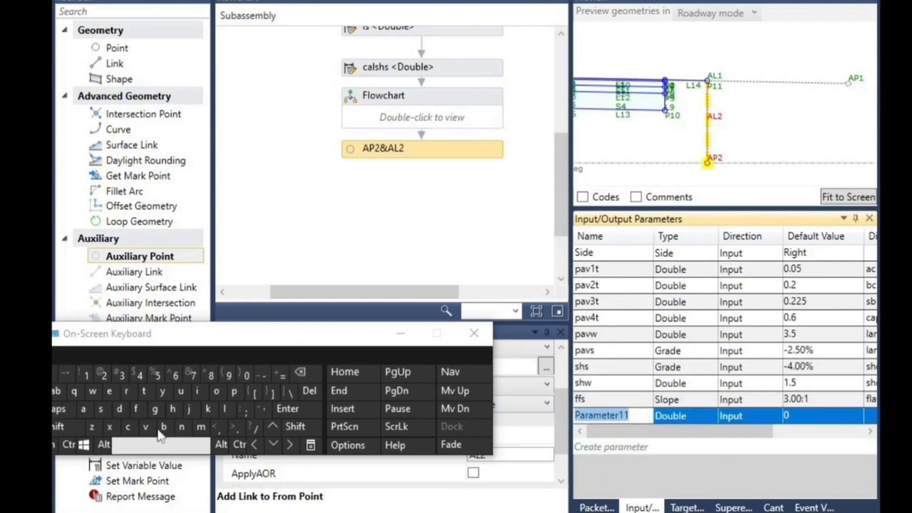
pyautogui.click(201, 428)
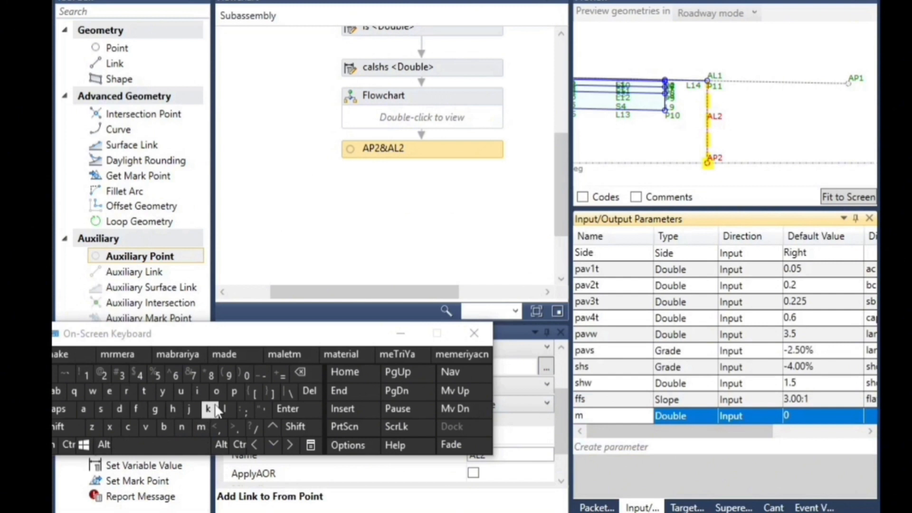
pyautogui.click(145, 408)
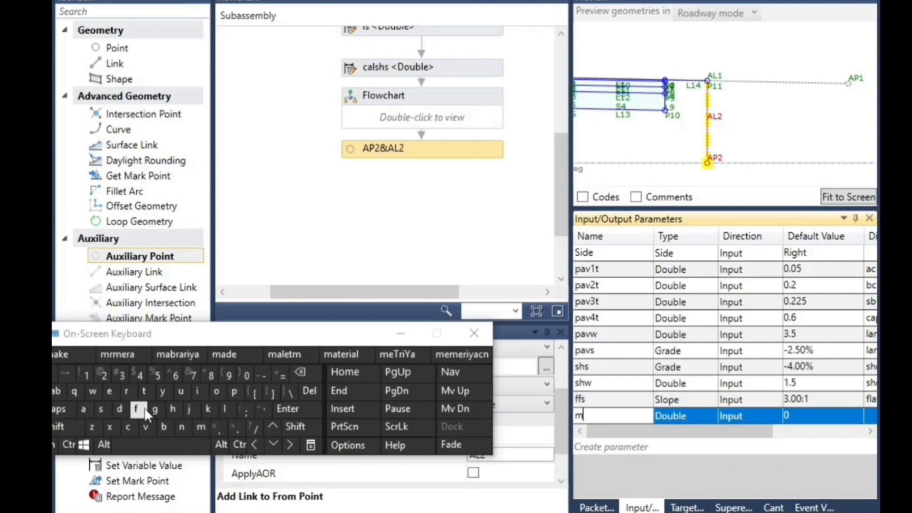
pyautogui.click(100, 410)
# Set the mfs parameter's type to Slope and its default value to 2
pyautogui.click(689, 417)
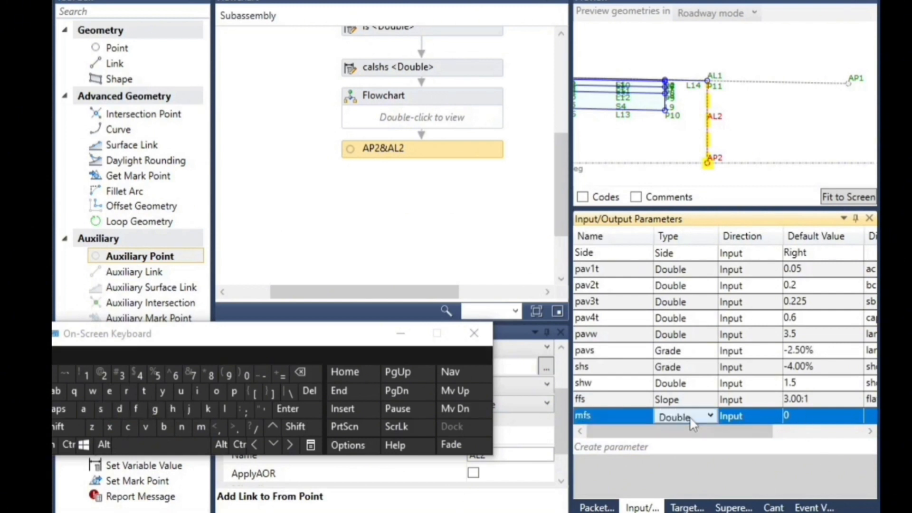
pyautogui.click(692, 418)
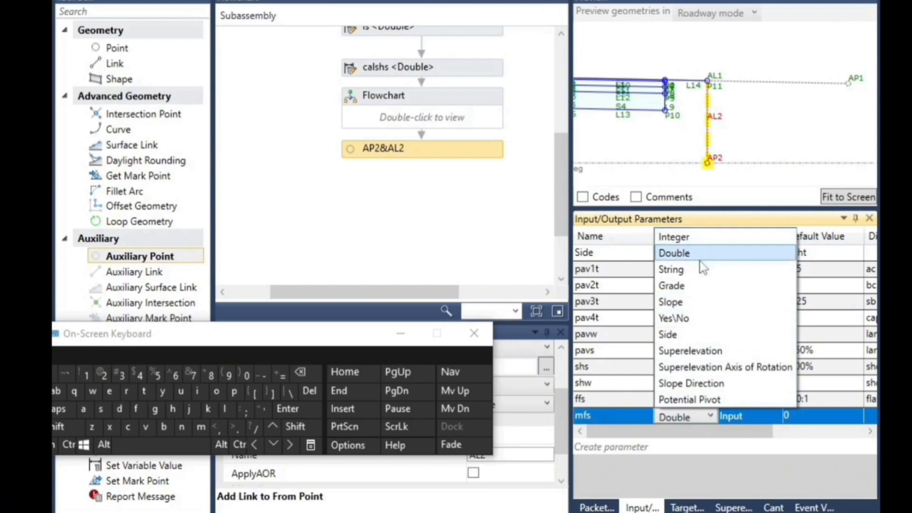
pyautogui.click(684, 302)
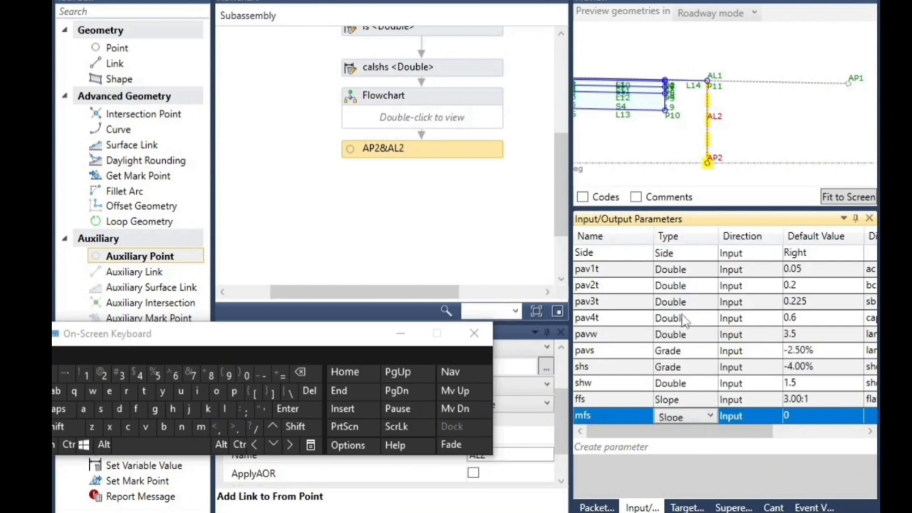
pyautogui.click(813, 417)
pyautogui.click(821, 416)
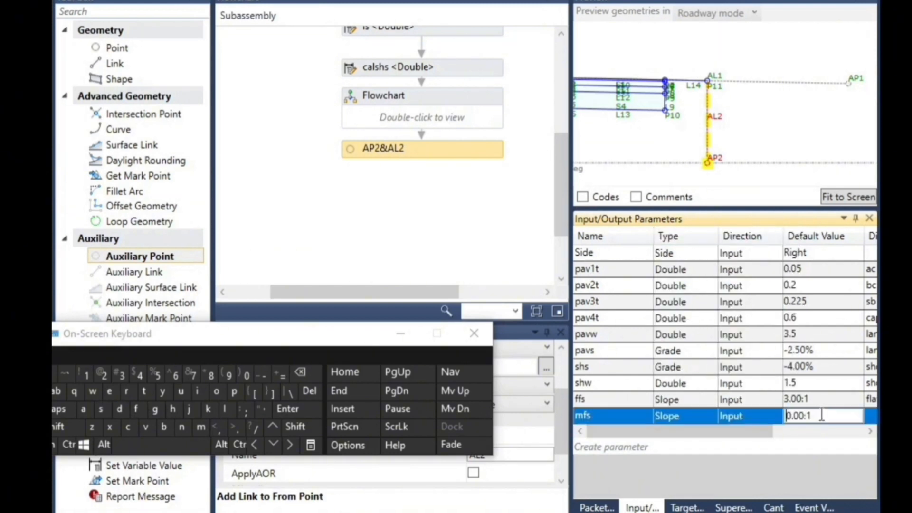
pyautogui.click(104, 376)
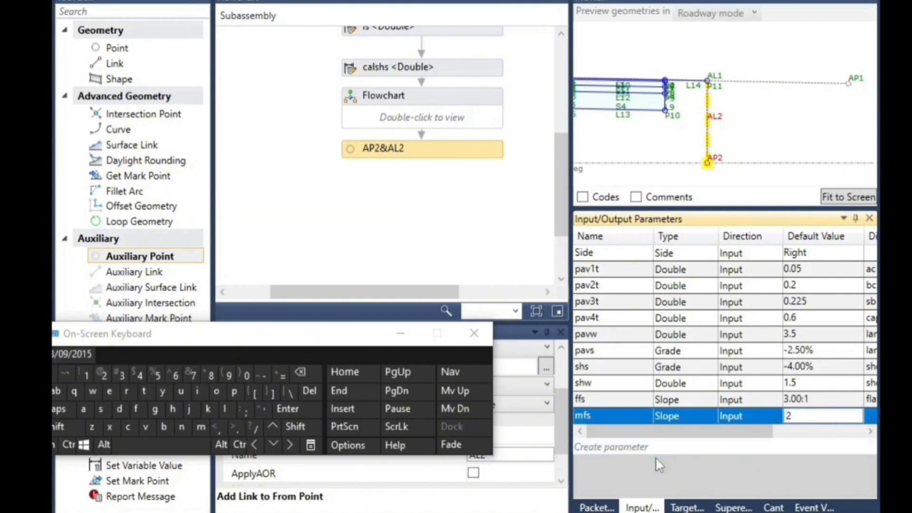
# Give the mfs parameter the display name "medium fill slope"
pyautogui.moveTo(744, 432); pyautogui.dragTo(827, 438)
pyautogui.click(761, 414)
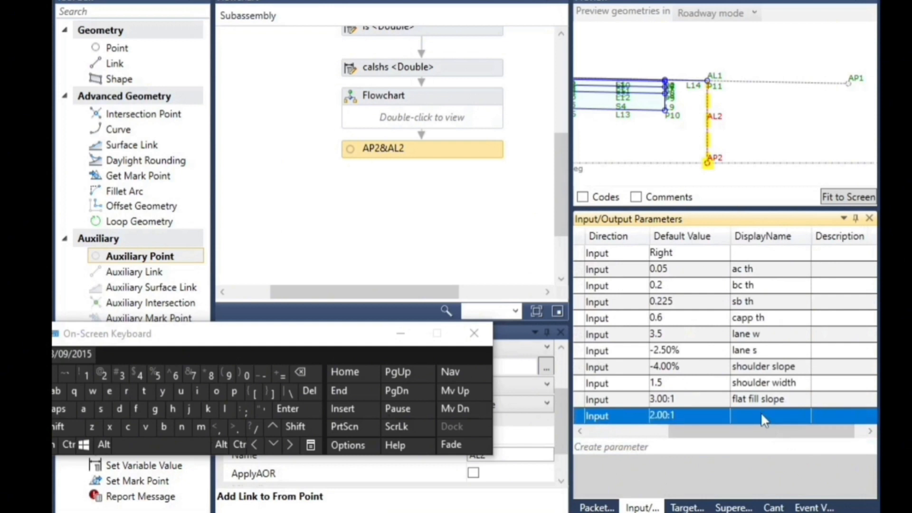
pyautogui.click(761, 415)
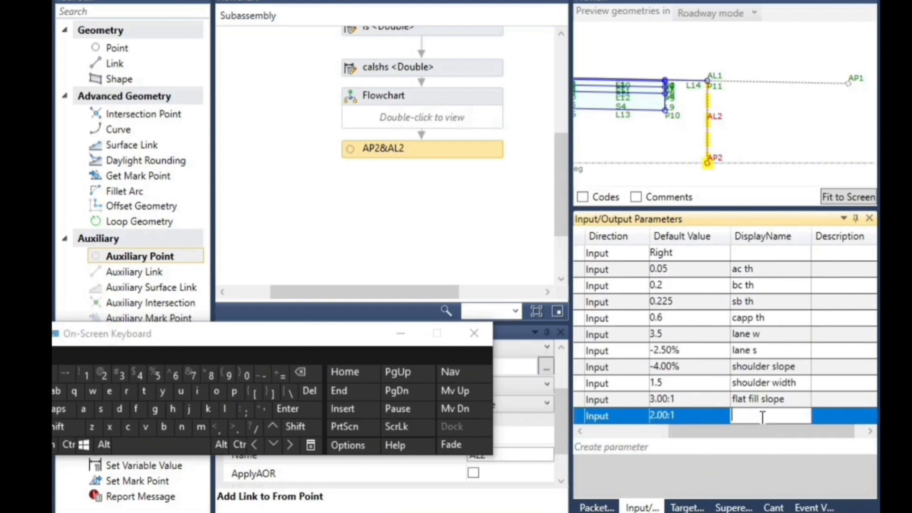
pyautogui.click(200, 430)
pyautogui.click(110, 392)
pyautogui.click(119, 409)
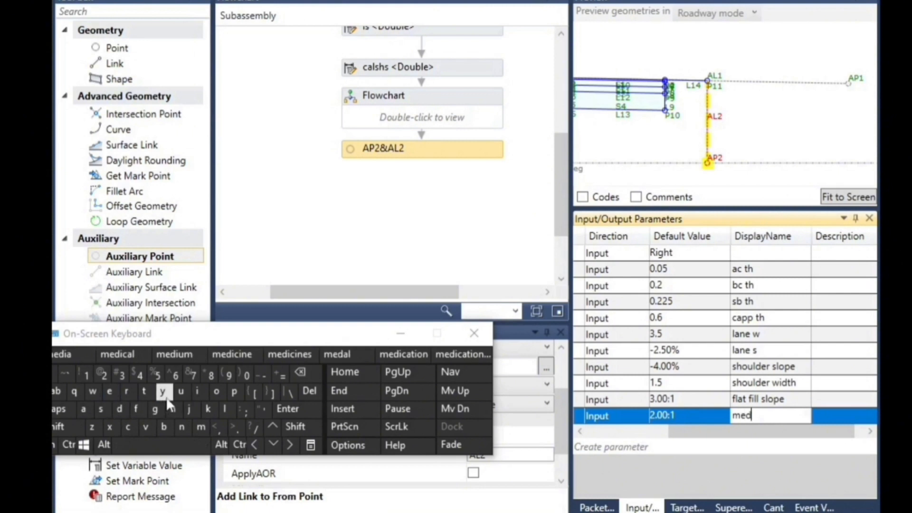
pyautogui.click(174, 354)
pyautogui.click(136, 409)
pyautogui.click(198, 393)
pyautogui.click(225, 409)
pyautogui.click(225, 408)
pyautogui.click(145, 449)
pyautogui.click(102, 410)
pyautogui.click(225, 409)
pyautogui.click(216, 391)
pyautogui.click(234, 391)
pyautogui.click(109, 392)
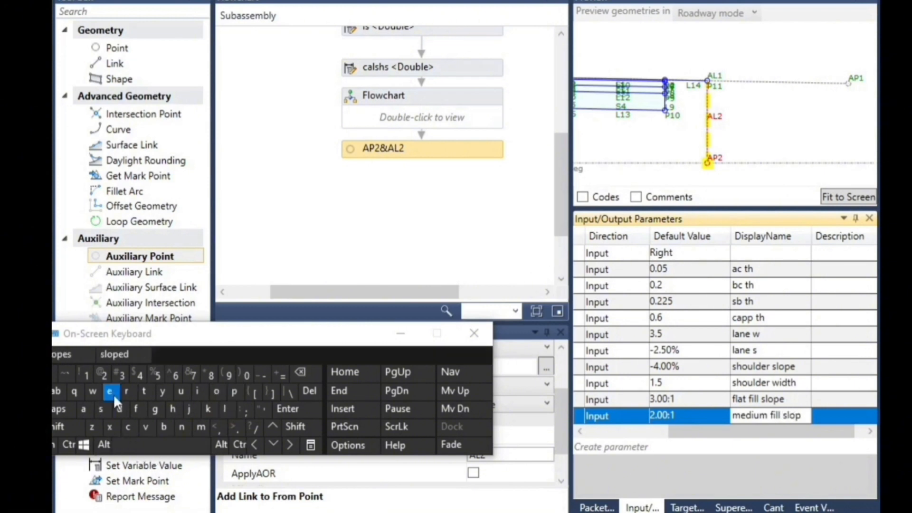
# Create another input parameter and name it sfs
pyautogui.click(606, 445)
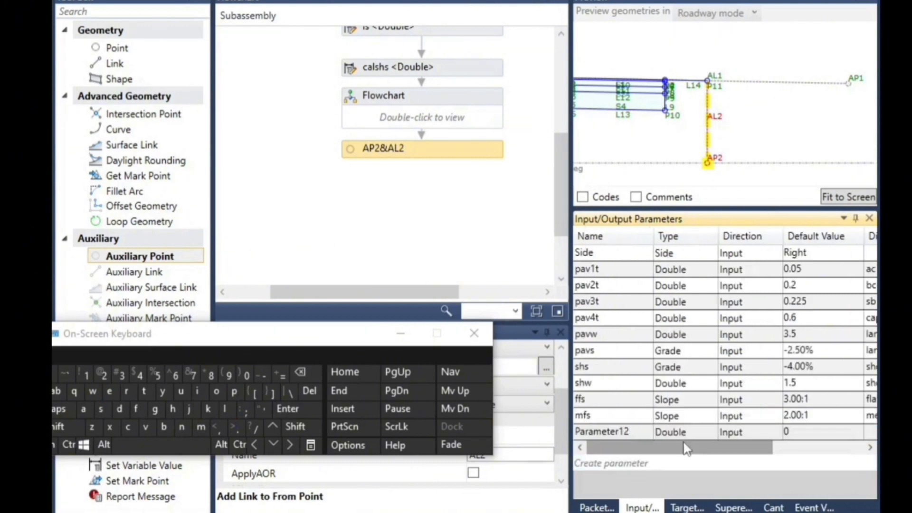
pyautogui.click(597, 436)
pyautogui.moveTo(636, 431); pyautogui.dragTo(581, 430)
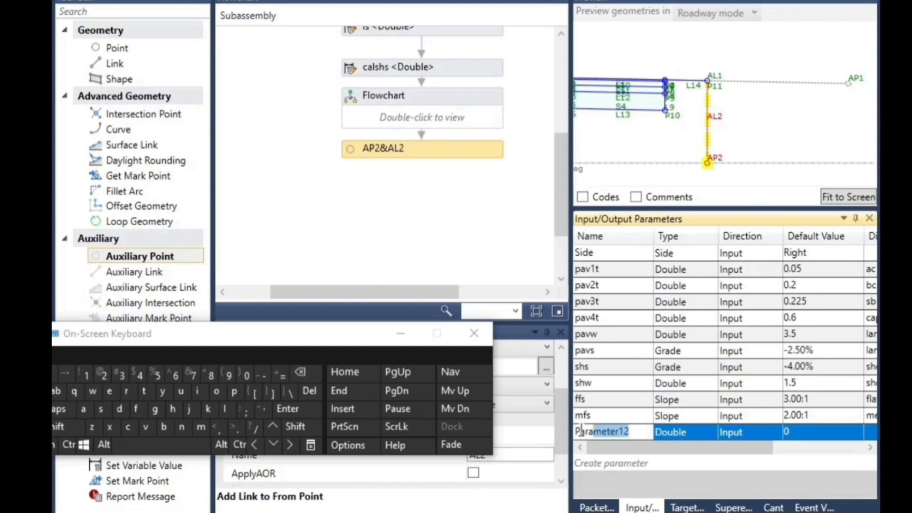
pyautogui.click(110, 415)
pyautogui.click(135, 415)
pyautogui.click(104, 414)
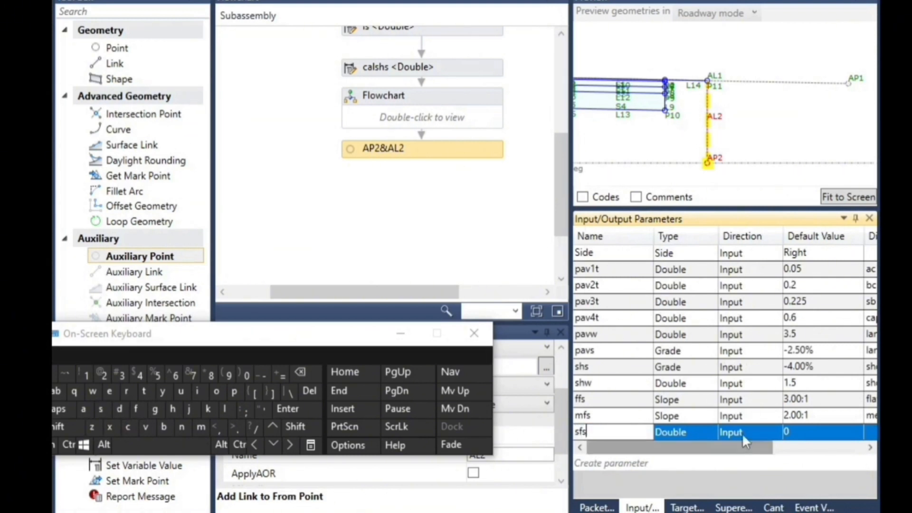
# Set the sfs parameter's type to Slope and its default value to 1.5
pyautogui.click(676, 434)
pyautogui.click(690, 434)
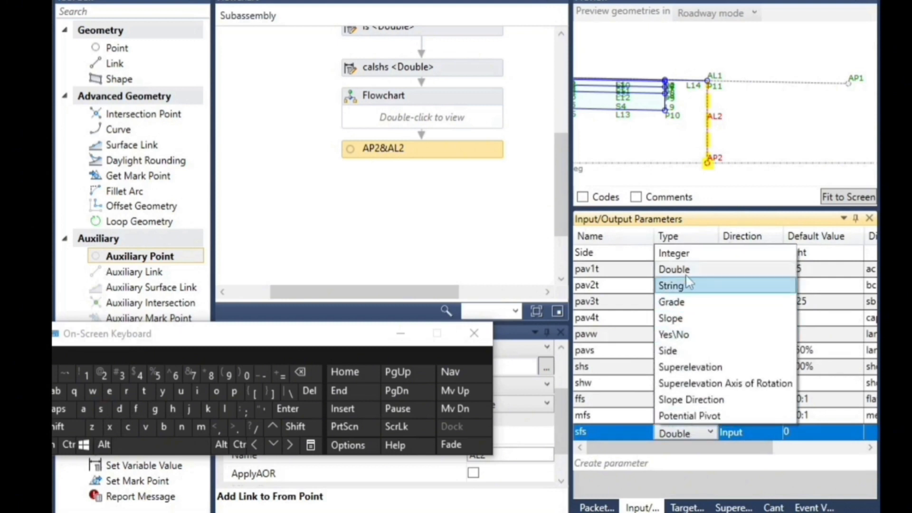
pyautogui.click(684, 318)
pyautogui.click(802, 433)
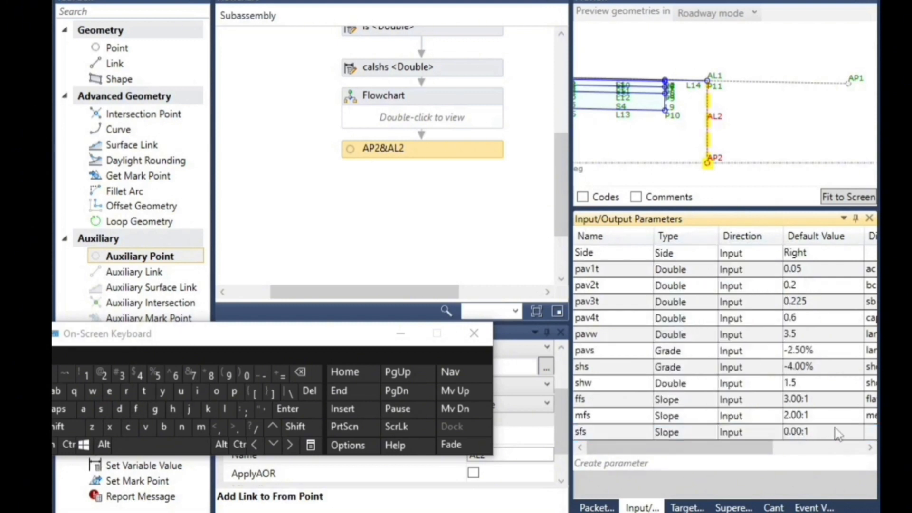
pyautogui.click(801, 434)
pyautogui.doubleClick(829, 429)
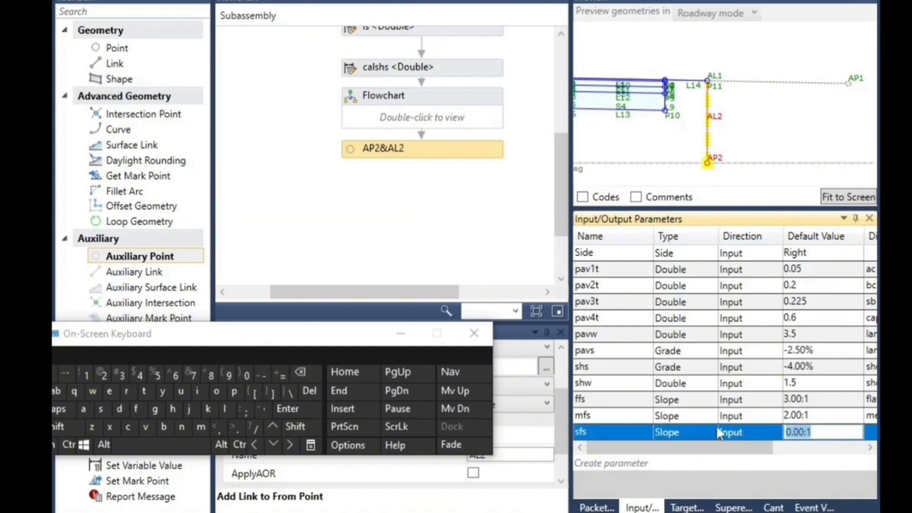
pyautogui.click(86, 377)
pyautogui.click(240, 432)
pyautogui.write('5')
# Give the sfs parameter the display name "steep fill slope"
pyautogui.moveTo(716, 448); pyautogui.dragTo(784, 450)
pyautogui.click(793, 430)
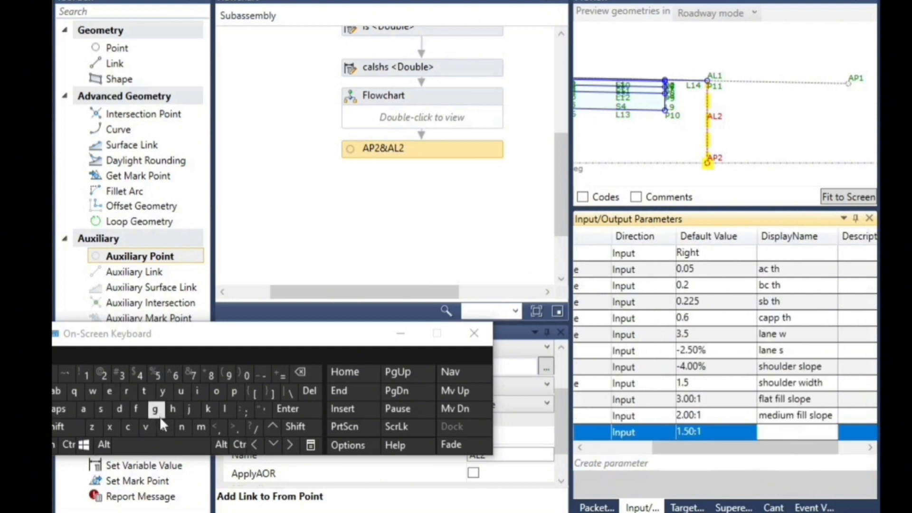
pyautogui.click(102, 409)
pyautogui.click(144, 390)
pyautogui.click(107, 393)
pyautogui.click(106, 392)
pyautogui.click(167, 355)
pyautogui.click(136, 409)
pyautogui.click(200, 392)
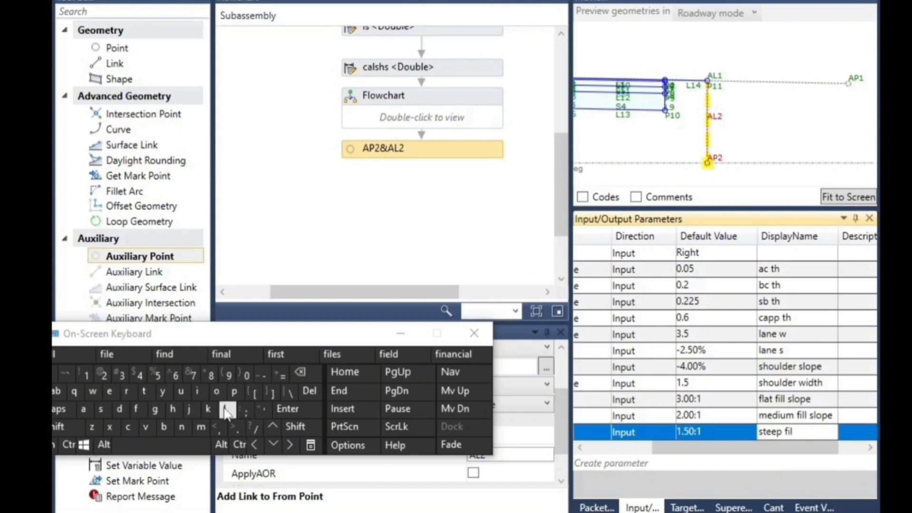
pyautogui.click(227, 412)
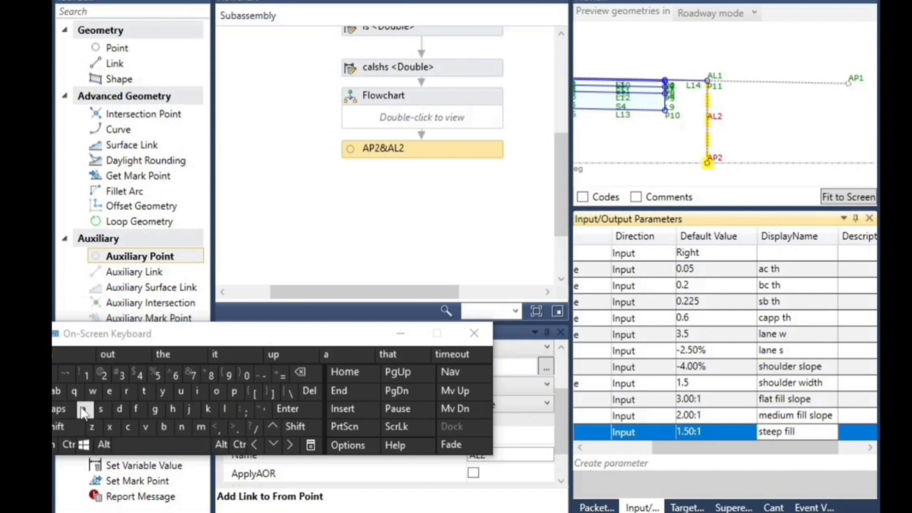
pyautogui.click(101, 410)
pyautogui.click(227, 409)
pyautogui.click(216, 391)
pyautogui.click(234, 391)
pyautogui.click(114, 399)
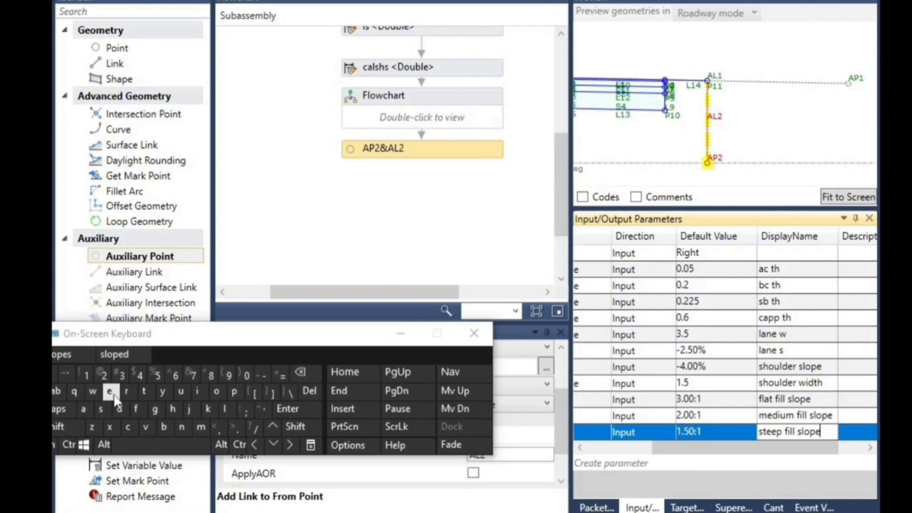
pyautogui.click(727, 404)
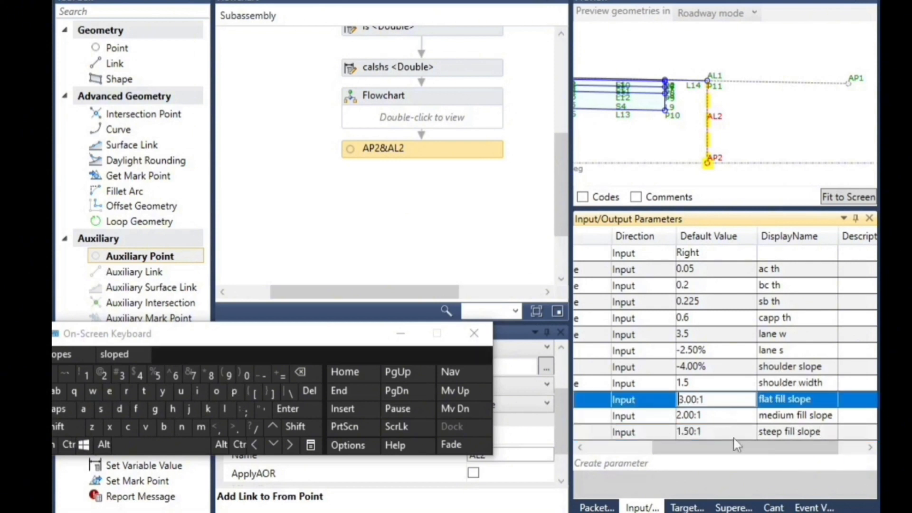
pyautogui.moveTo(732, 450); pyautogui.dragTo(642, 453)
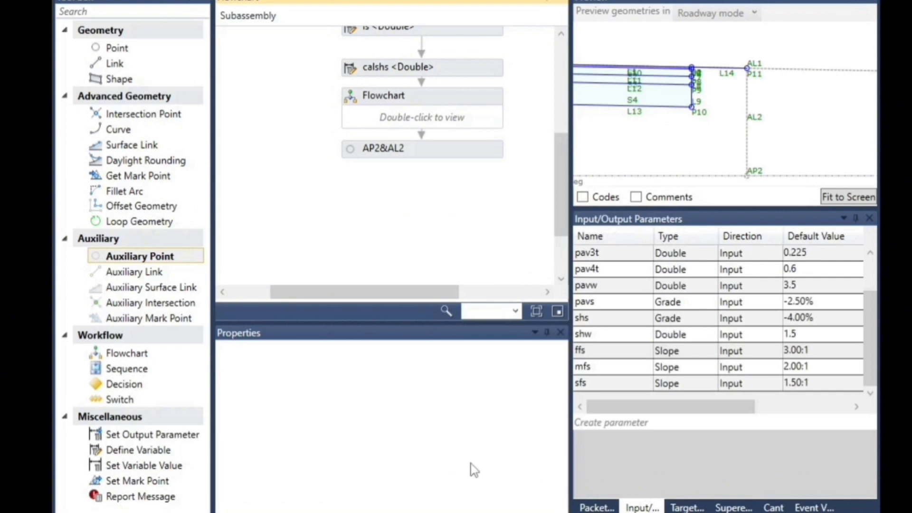
# Add a Decision element to the flowchart directly below AP2&AL2 and connect it to that element
pyautogui.click(120, 389)
pyautogui.moveTo(261, 353); pyautogui.dragTo(431, 170)
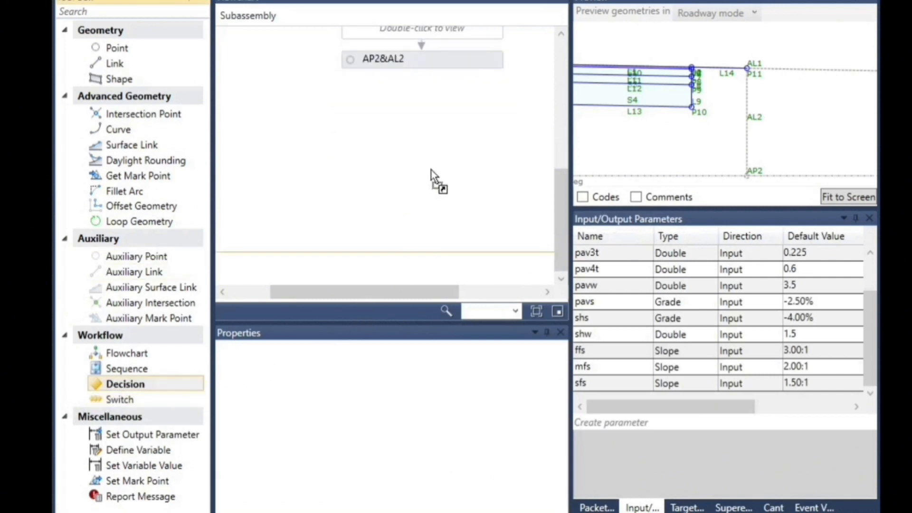
pyautogui.moveTo(429, 97); pyautogui.dragTo(430, 100)
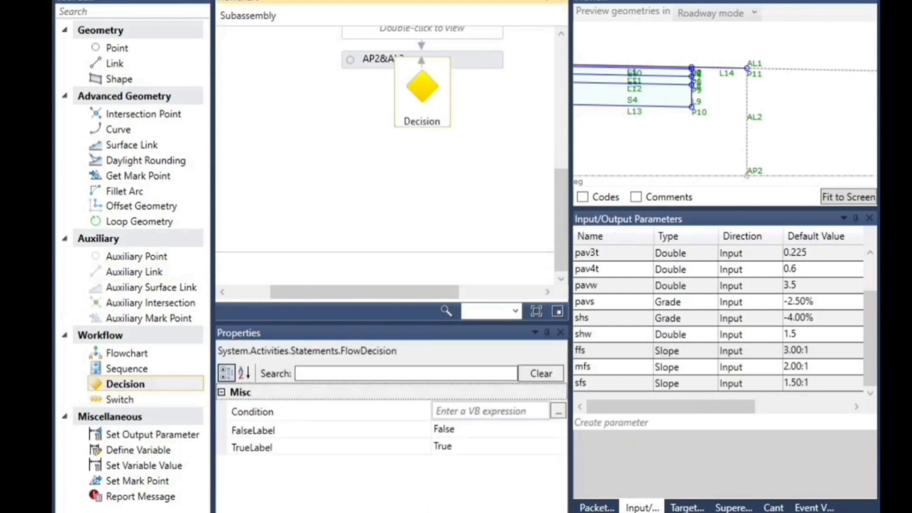
# Enter p11-ap2>=0 as the condition of the Decision element
pyautogui.click(797, 512)
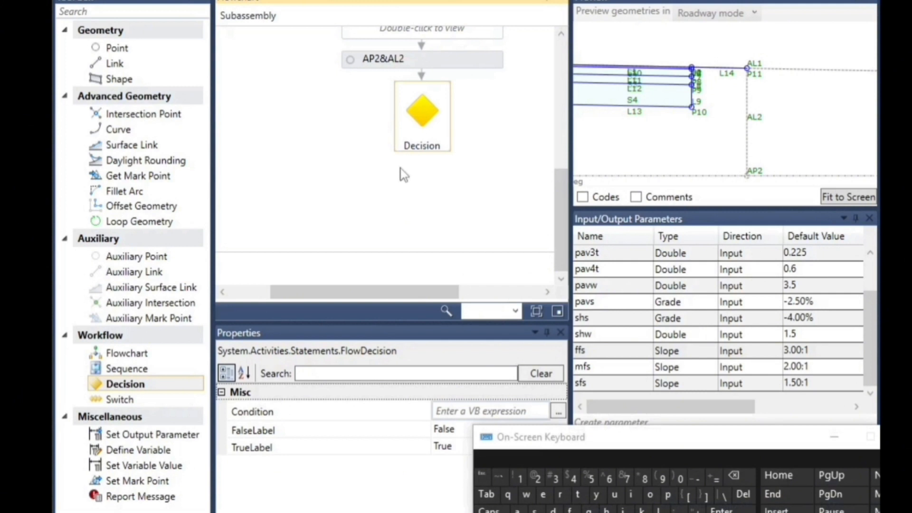
pyautogui.moveTo(594, 441); pyautogui.dragTo(187, 177)
pyautogui.click(446, 413)
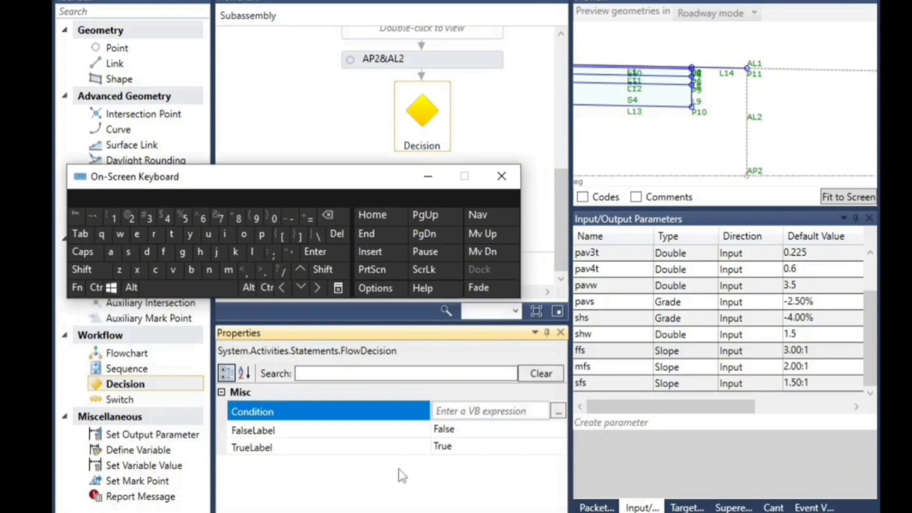
pyautogui.click(463, 411)
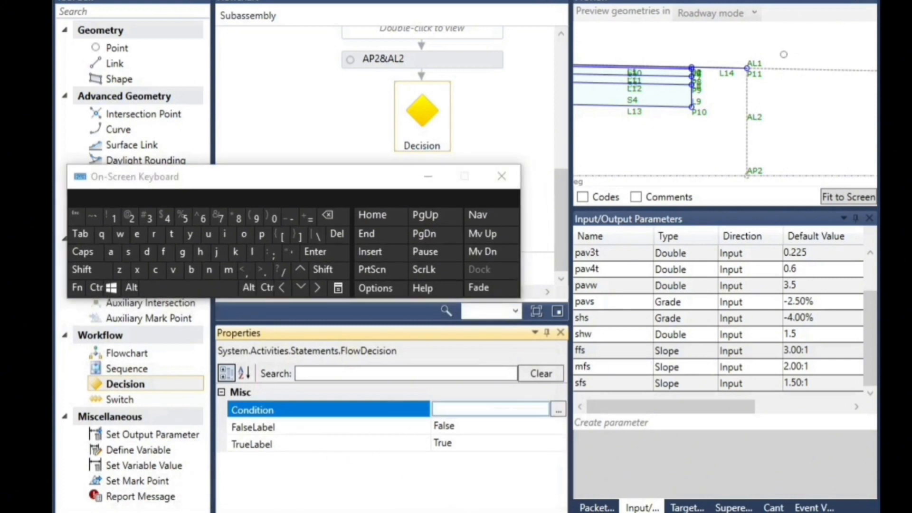
pyautogui.scroll(2, 766, 91)
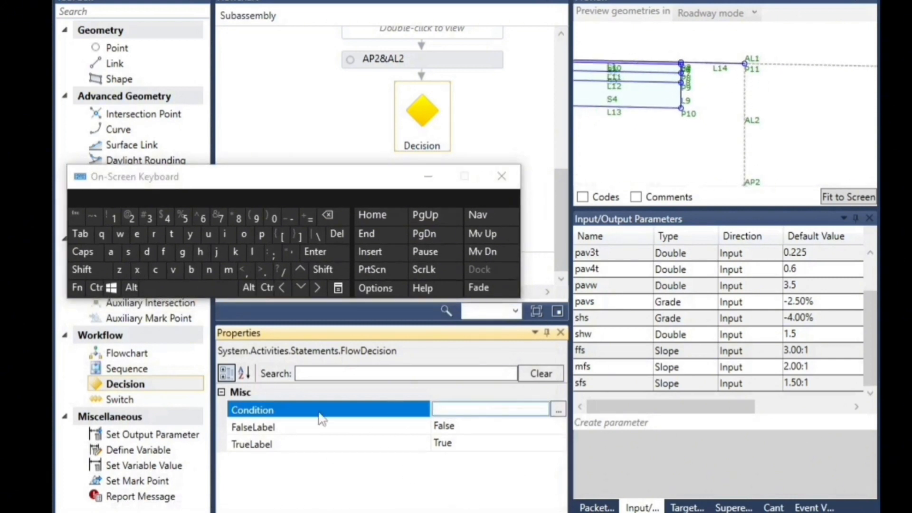
pyautogui.click(265, 237)
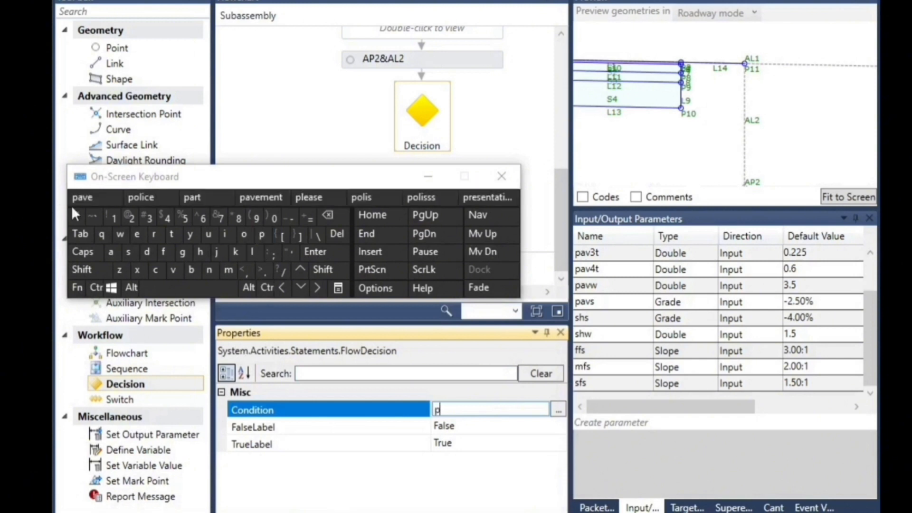
pyautogui.click(115, 218)
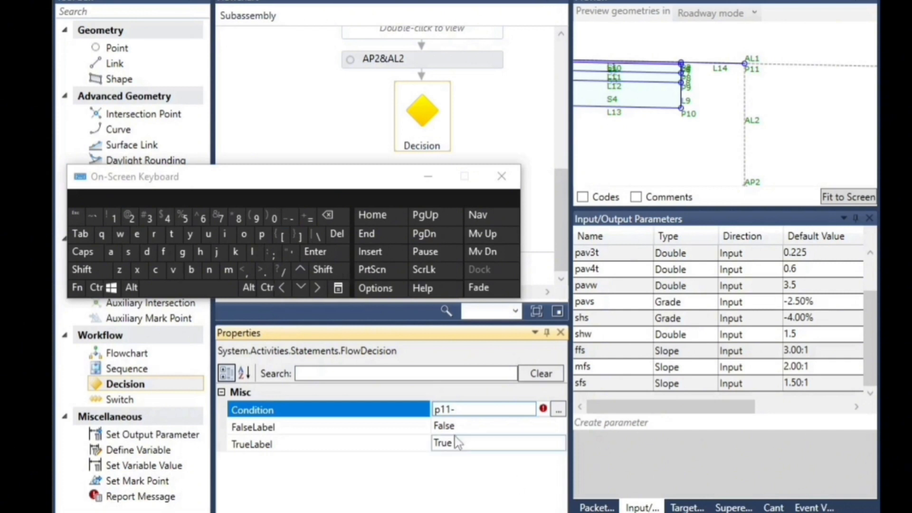
pyautogui.scroll(-1, 737, 140)
pyautogui.scroll(3, 762, 184)
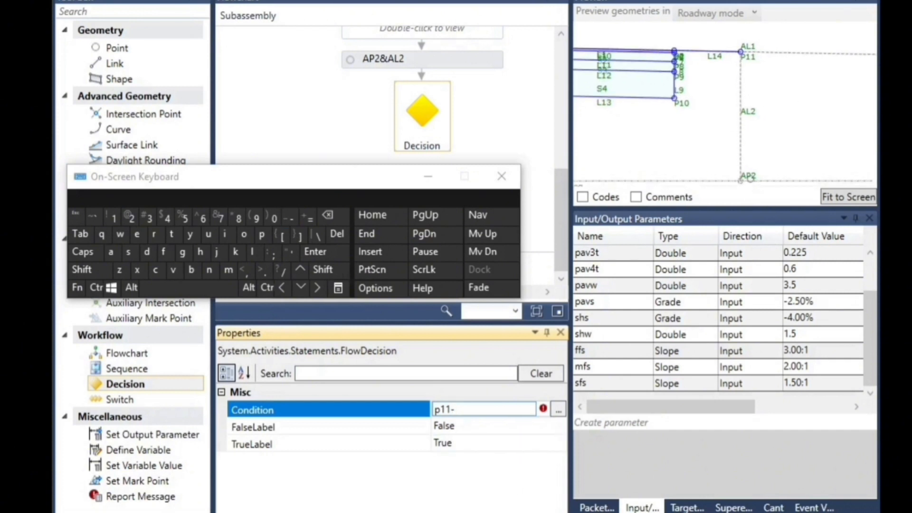
pyautogui.click(111, 252)
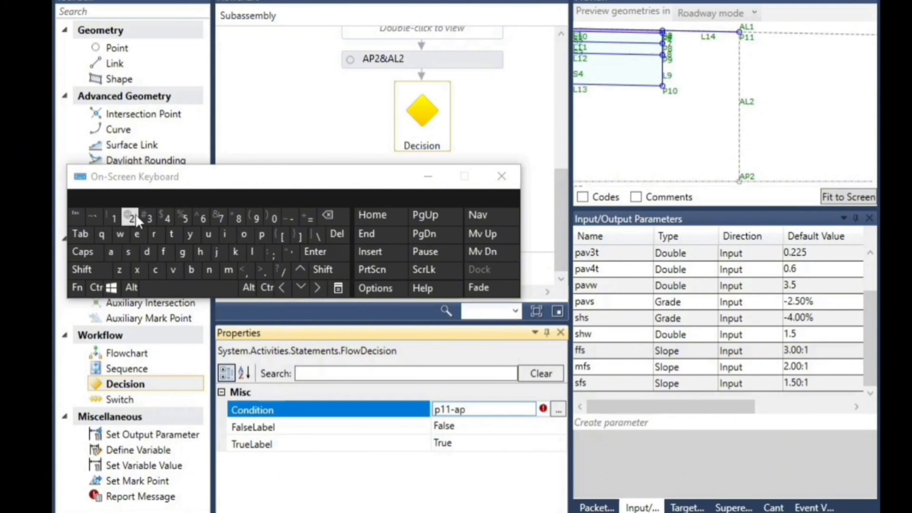
pyautogui.click(325, 271)
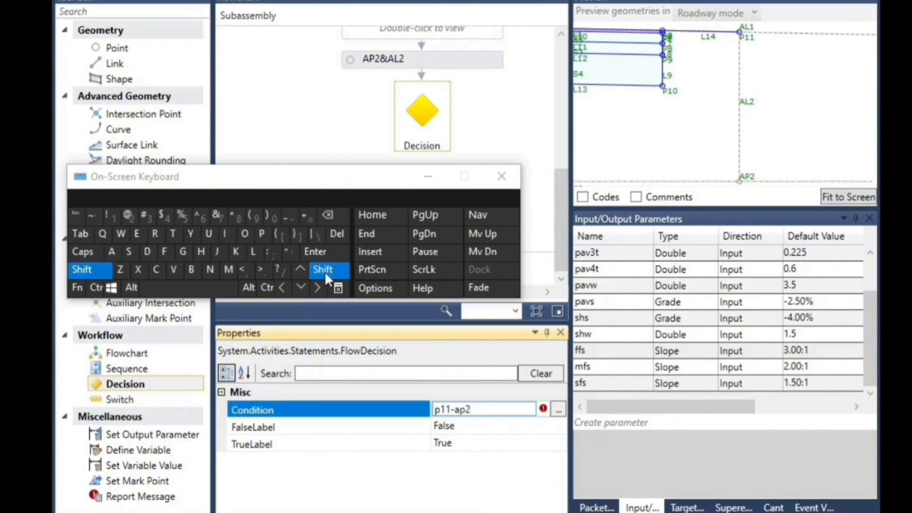
pyautogui.click(268, 271)
pyautogui.click(311, 217)
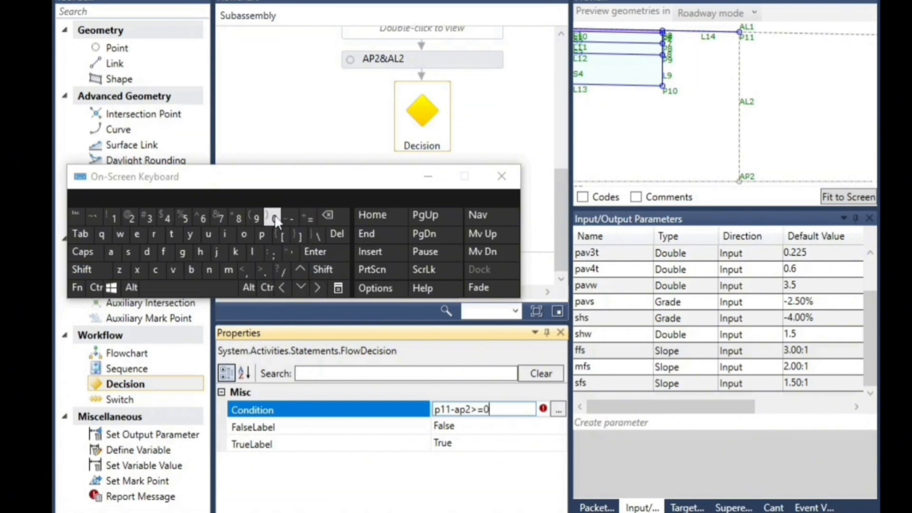
pyautogui.click(428, 176)
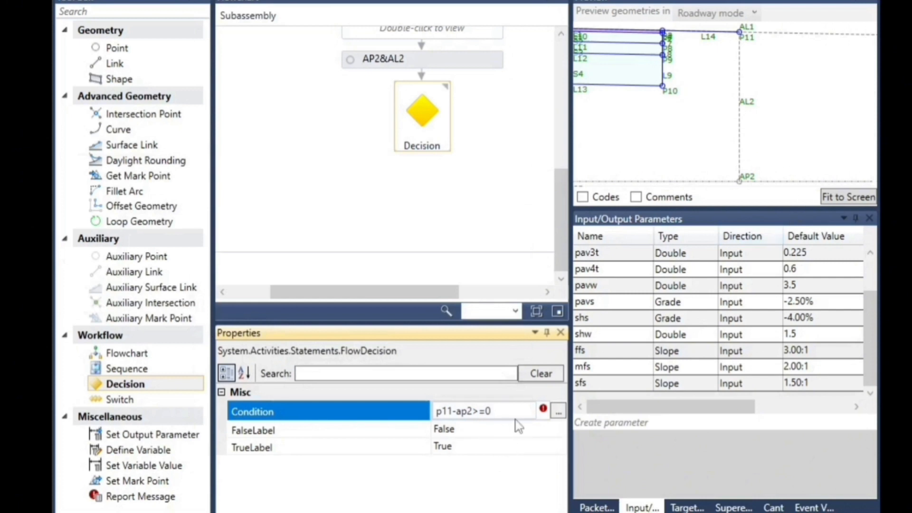
pyautogui.click(480, 428)
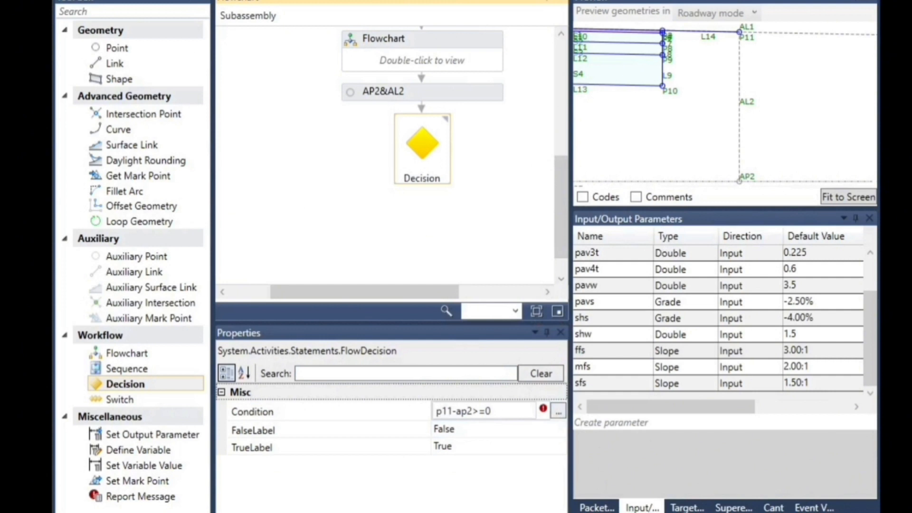
# Edit the Decision condition to compare Y values, making it p11.y-ap2.y>=0
pyautogui.click(475, 512)
pyautogui.click(454, 412)
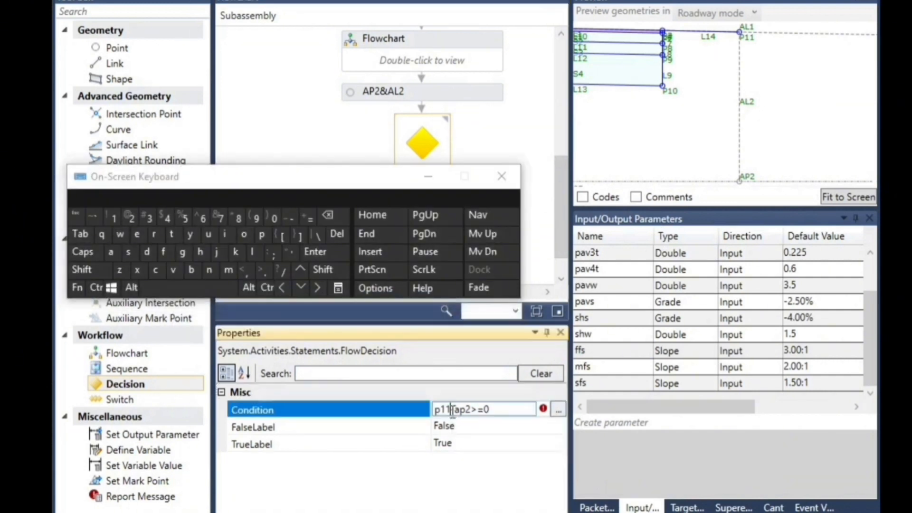
pyautogui.click(266, 274)
pyautogui.click(189, 236)
pyautogui.click(262, 270)
pyautogui.click(190, 235)
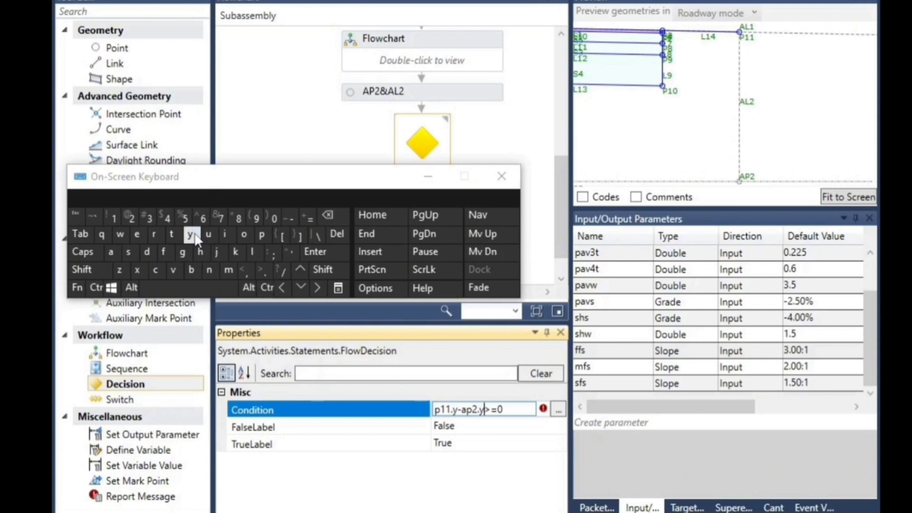
pyautogui.click(428, 176)
pyautogui.click(440, 138)
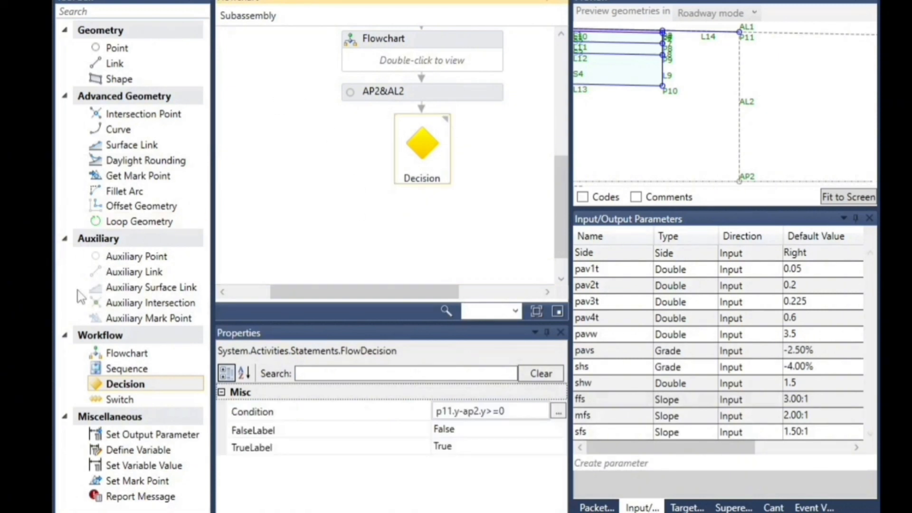
# Add two Flowchart elements beside the Decision, one connected to its True branch and one to its False branch
pyautogui.moveTo(126, 353); pyautogui.dragTo(358, 175)
pyautogui.moveTo(384, 295); pyautogui.dragTo(507, 297)
pyautogui.moveTo(145, 358); pyautogui.dragTo(413, 157)
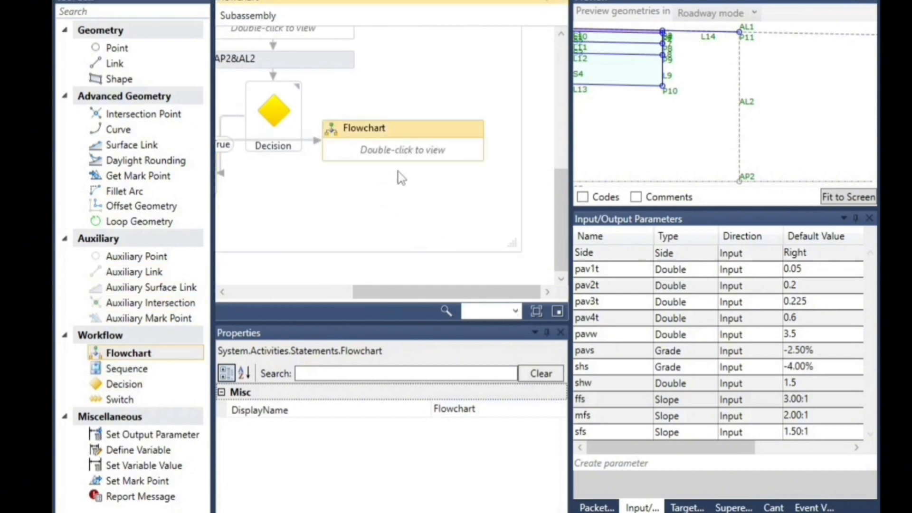
# Delete the False connector, move its flowchart lower, and reconnect the Decision's False output to the top of that flowchart
pyautogui.click(314, 145)
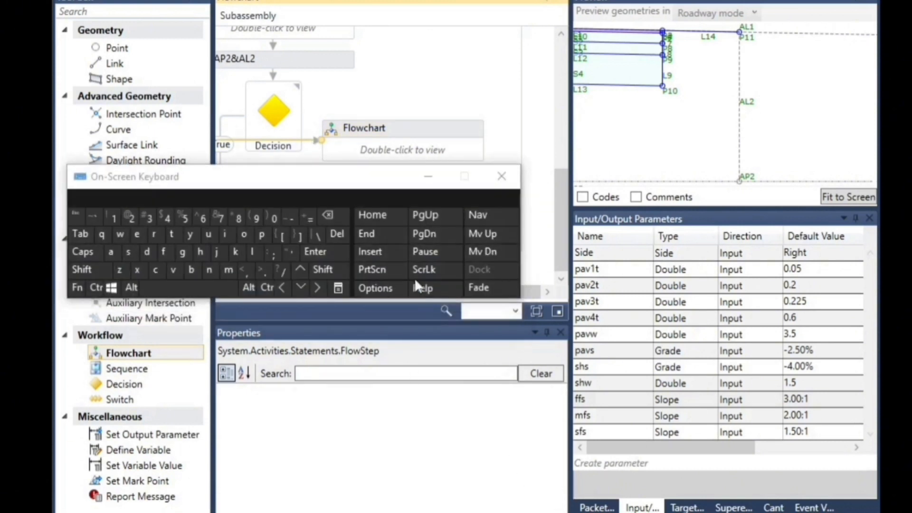
pyautogui.click(336, 234)
pyautogui.moveTo(328, 184); pyautogui.dragTo(739, 327)
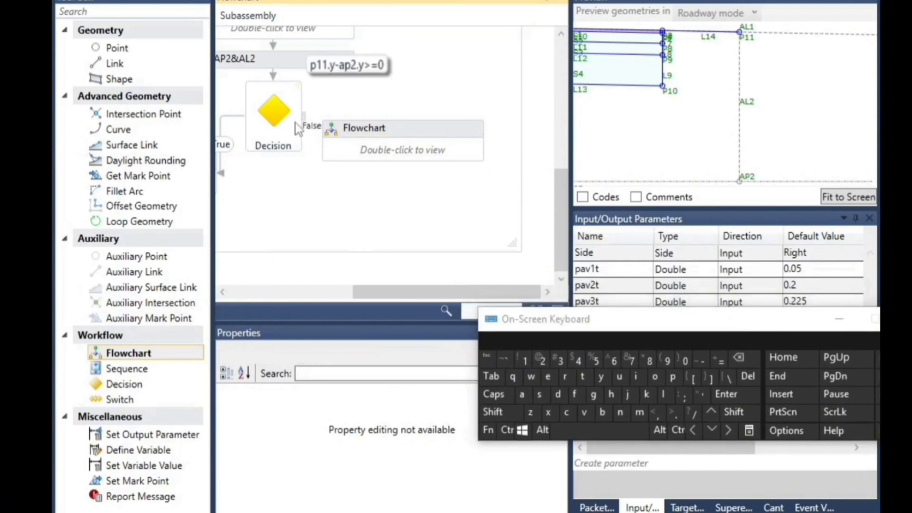
pyautogui.moveTo(326, 128); pyautogui.dragTo(394, 190)
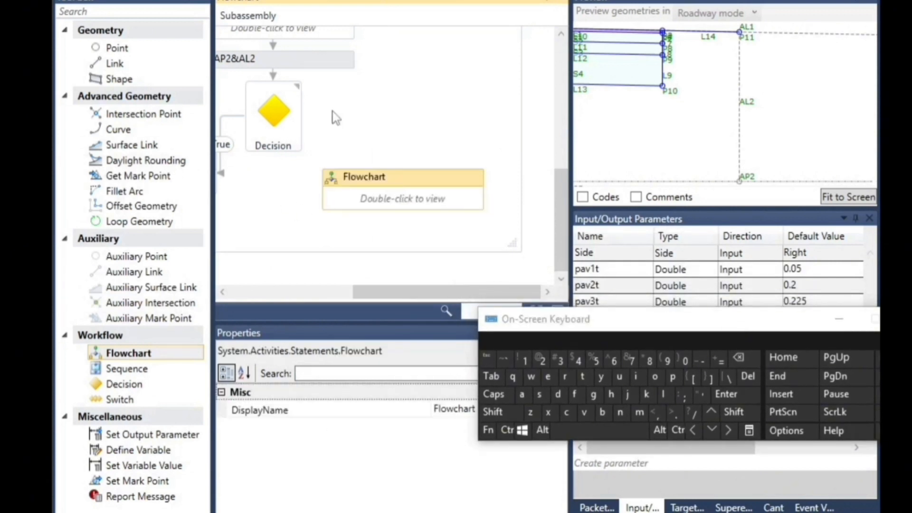
pyautogui.moveTo(302, 117); pyautogui.dragTo(409, 180)
# Replace the True connector with one running from the Decision's True output to the top of its flowchart
pyautogui.moveTo(383, 291); pyautogui.dragTo(319, 278)
pyautogui.click(301, 157)
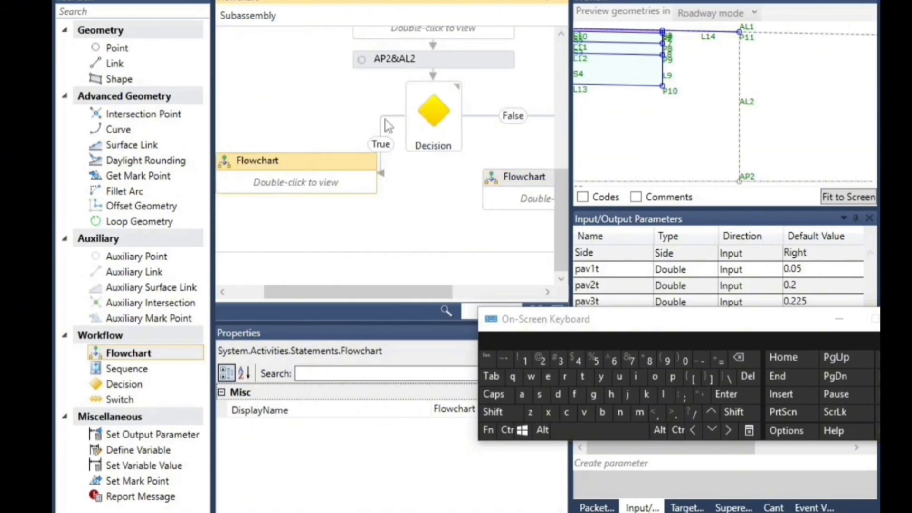
pyautogui.click(381, 124)
pyautogui.click(754, 382)
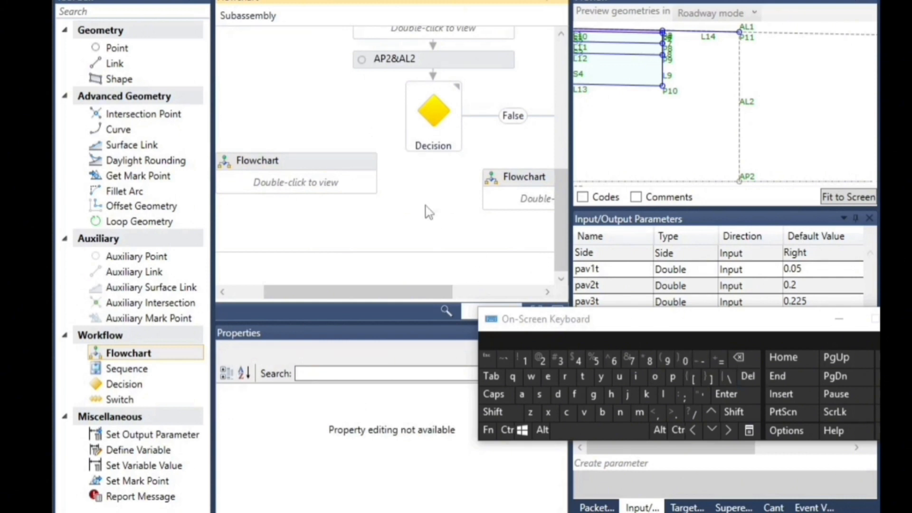
pyautogui.moveTo(404, 116); pyautogui.dragTo(277, 105)
pyautogui.moveTo(269, 144); pyautogui.dragTo(296, 161)
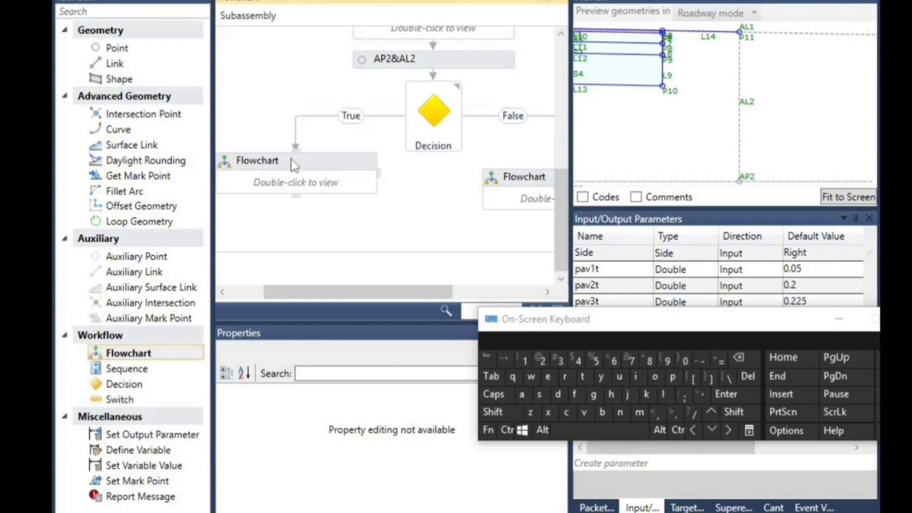
# Nudge the True branch flowchart slightly downward below the Decision
pyautogui.click(331, 201)
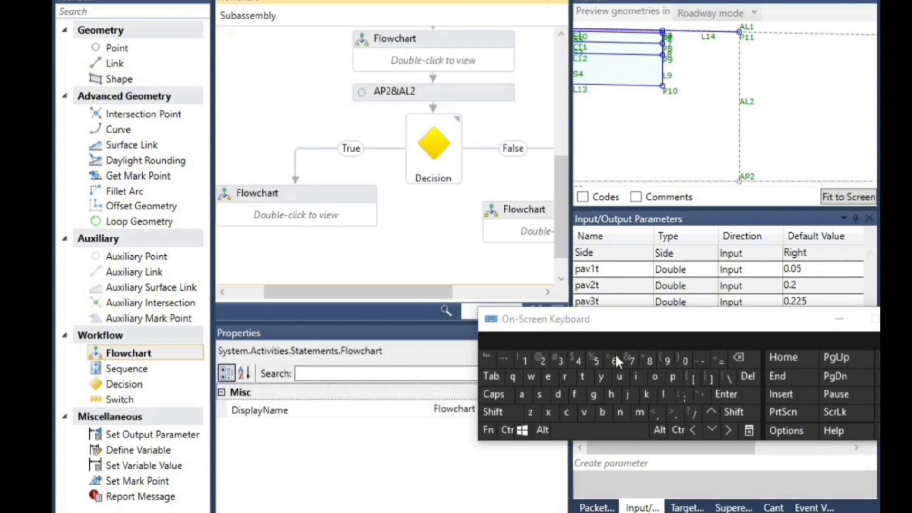
pyautogui.click(712, 431)
pyautogui.click(712, 431)
pyautogui.click(325, 193)
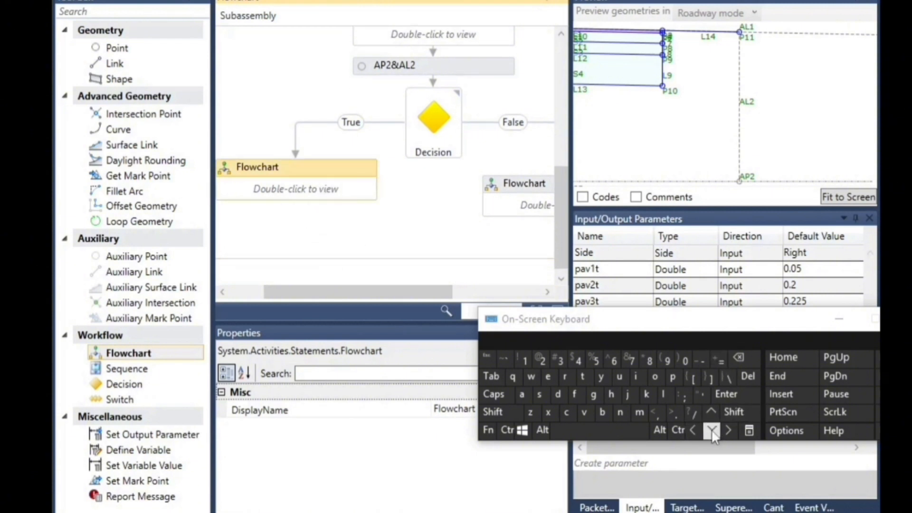
pyautogui.click(712, 431)
pyautogui.click(318, 178)
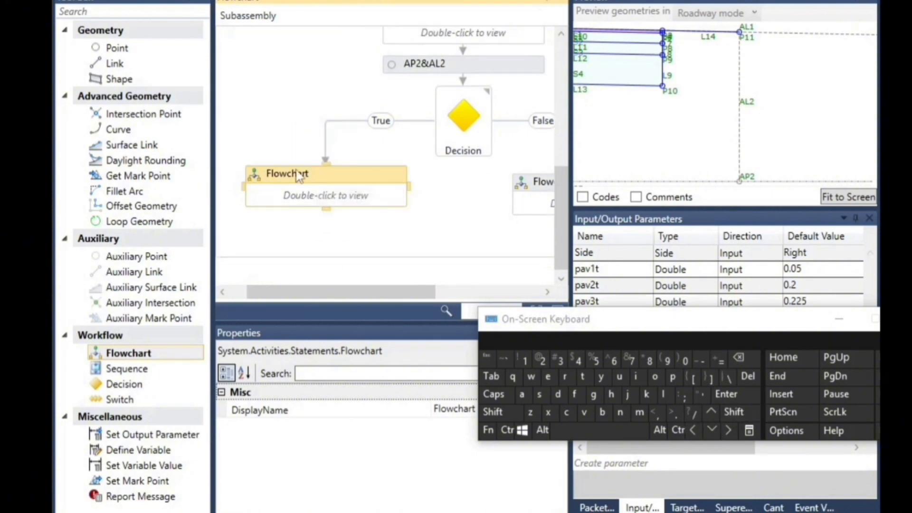
# Rename the flowchart on the Decision's True branch to Fill
pyautogui.click(298, 175)
pyautogui.click(574, 394)
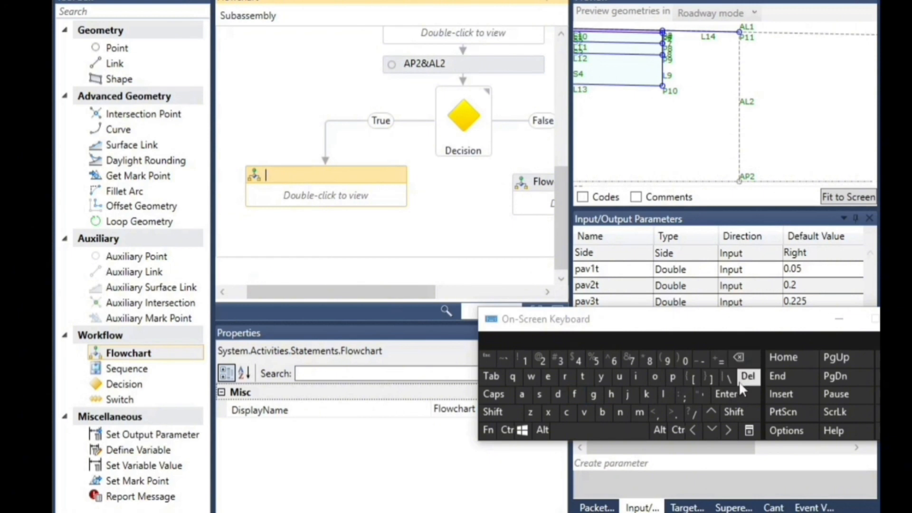
pyautogui.click(733, 412)
pyautogui.click(575, 394)
pyautogui.click(639, 379)
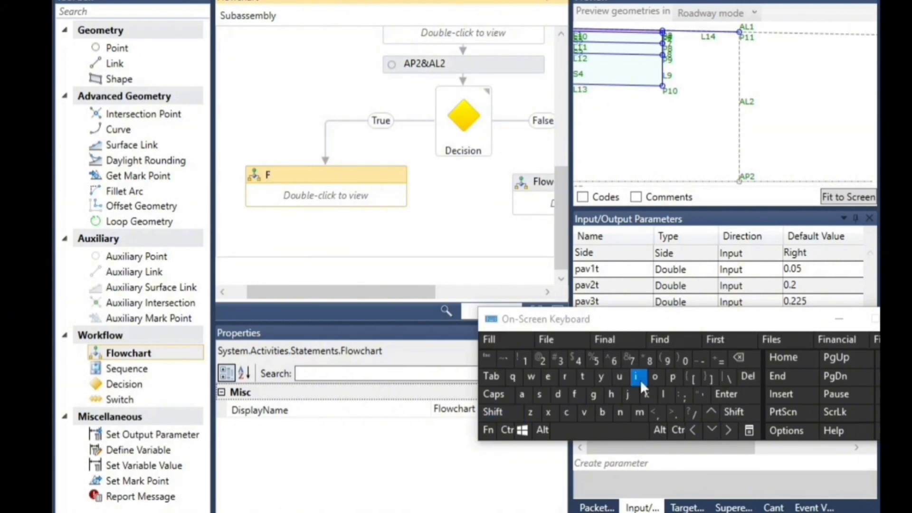
pyautogui.click(667, 396)
pyautogui.click(667, 396)
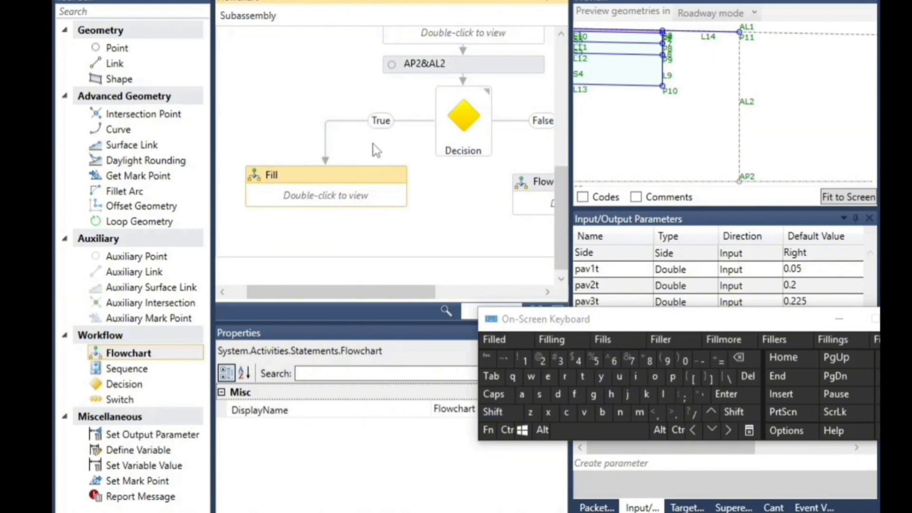
pyautogui.click(340, 204)
pyautogui.scroll(1, 299, 250)
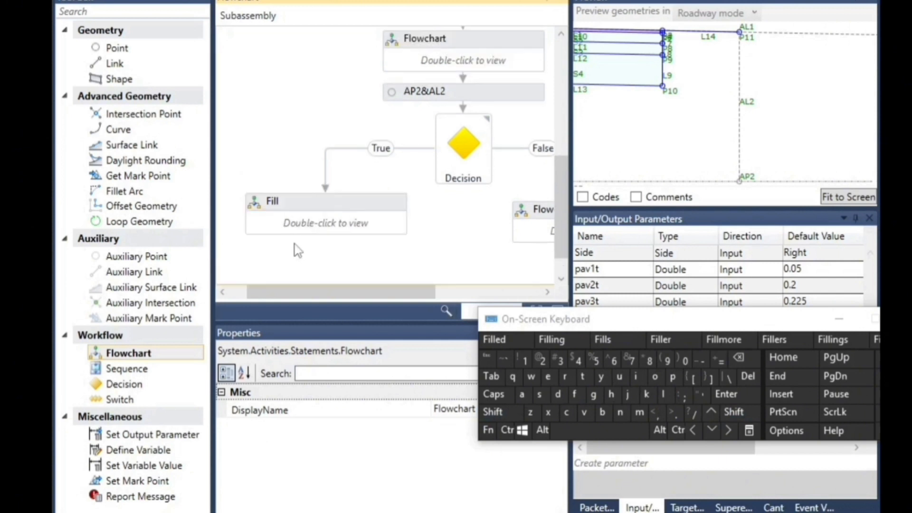
# Rename the flowchart on the Decision's False branch to Cut
pyautogui.moveTo(397, 293); pyautogui.dragTo(485, 293)
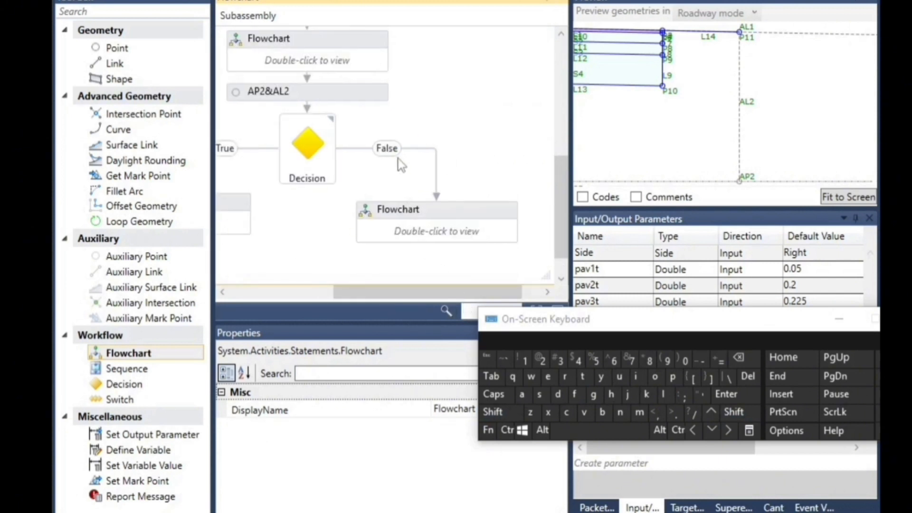
pyautogui.click(413, 210)
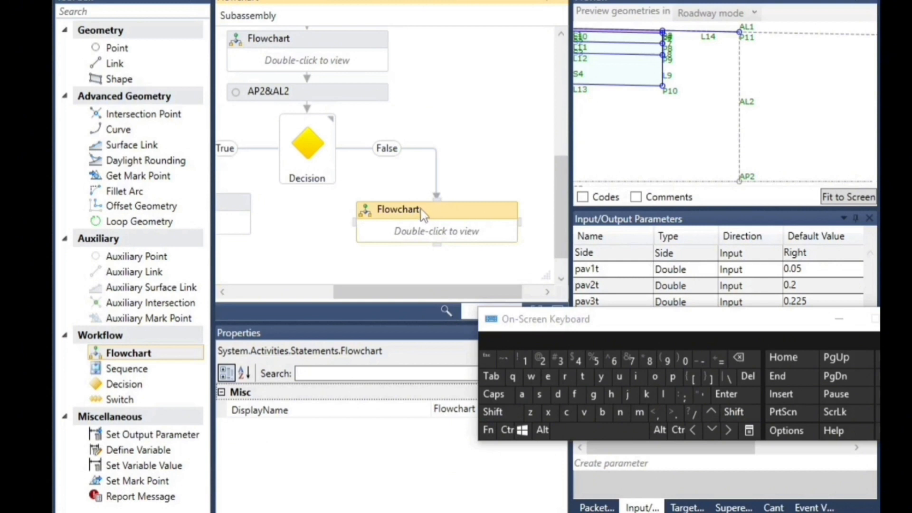
pyautogui.click(415, 209)
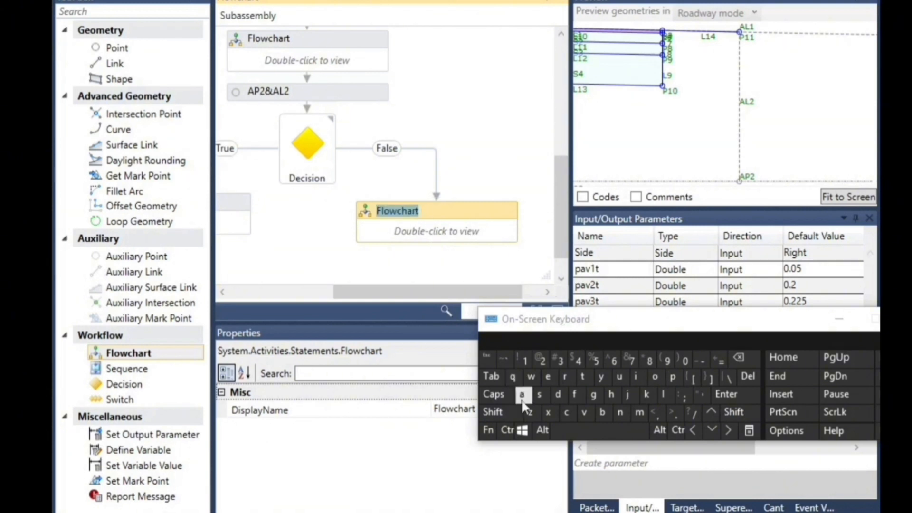
pyautogui.click(493, 412)
pyautogui.click(566, 413)
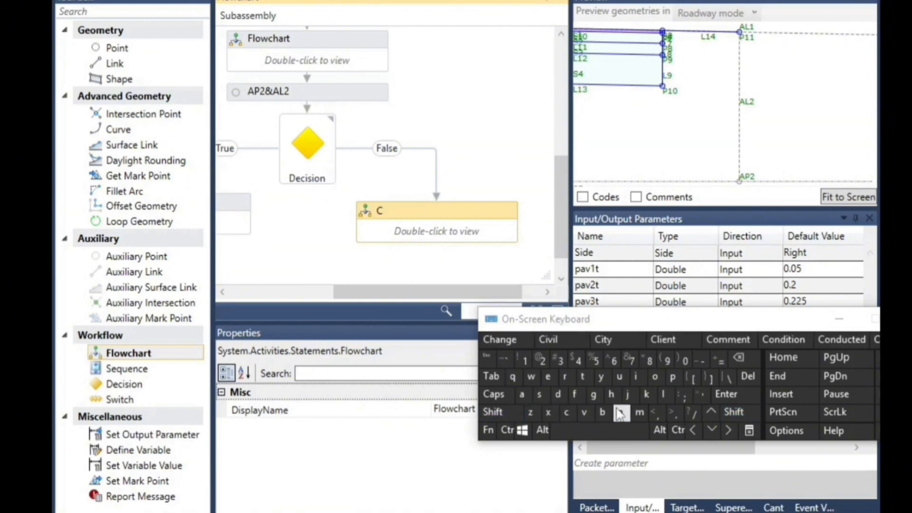
pyautogui.click(618, 377)
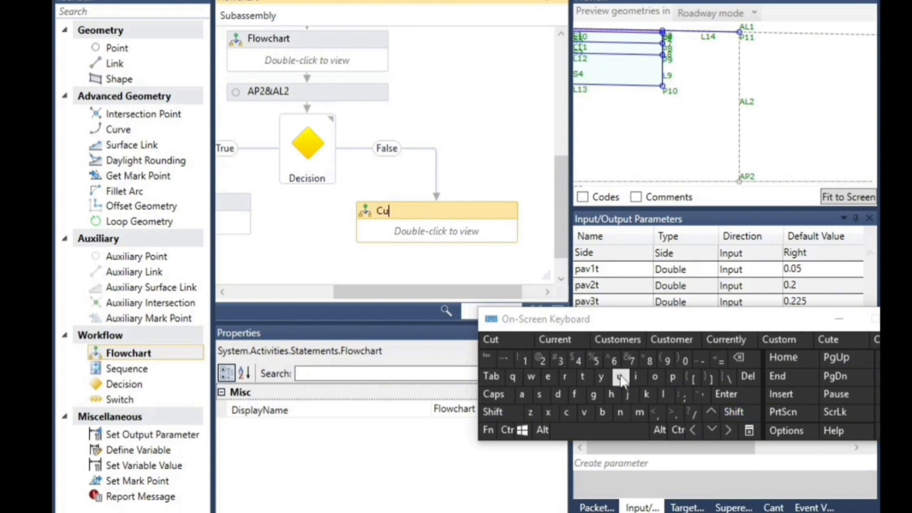
pyautogui.click(582, 377)
pyautogui.click(373, 258)
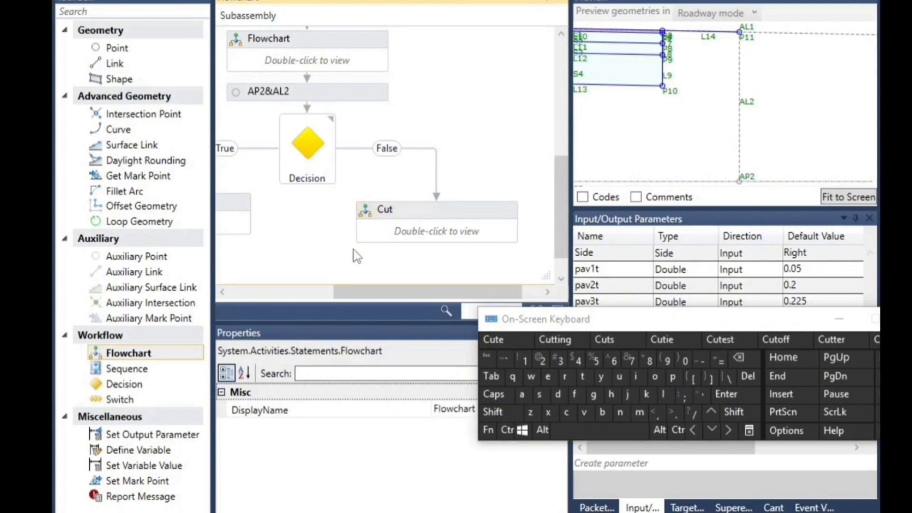
# Open the Fill flowchart and add an auxiliary point directly after its Start node
pyautogui.moveTo(399, 292); pyautogui.dragTo(286, 293)
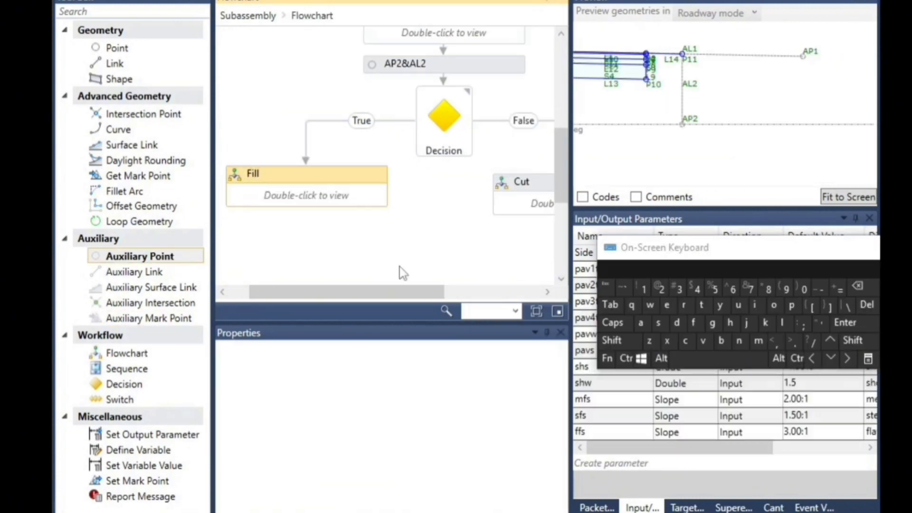
pyautogui.doubleClick(284, 197)
pyautogui.moveTo(370, 292); pyautogui.dragTo(421, 295)
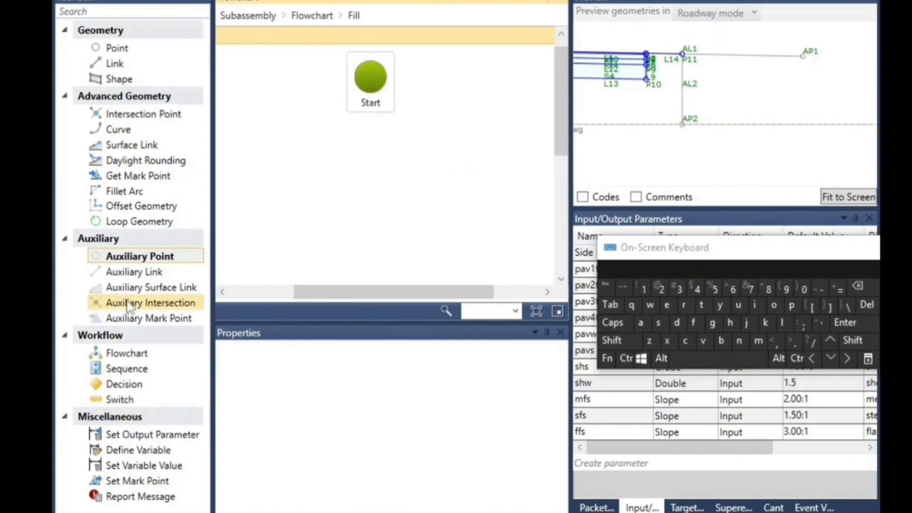
pyautogui.moveTo(122, 255); pyautogui.dragTo(387, 148)
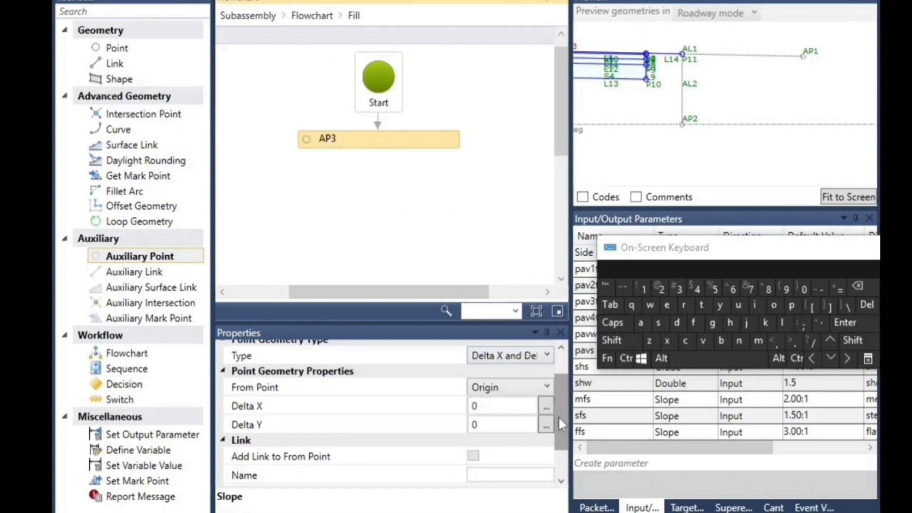
# Set AP3's point geometry type to Slope to Surface with P11 as its from point
pyautogui.moveTo(561, 426); pyautogui.dragTo(565, 401)
pyautogui.click(503, 394)
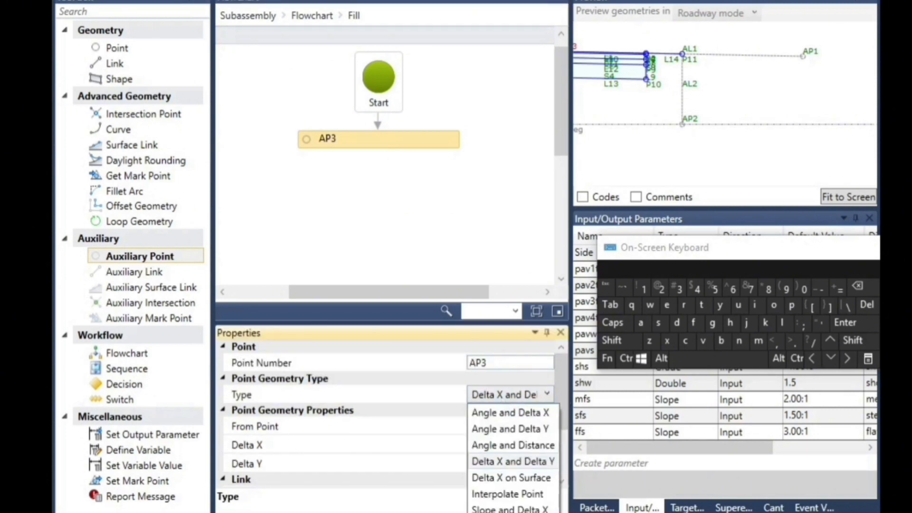
pyautogui.click(509, 512)
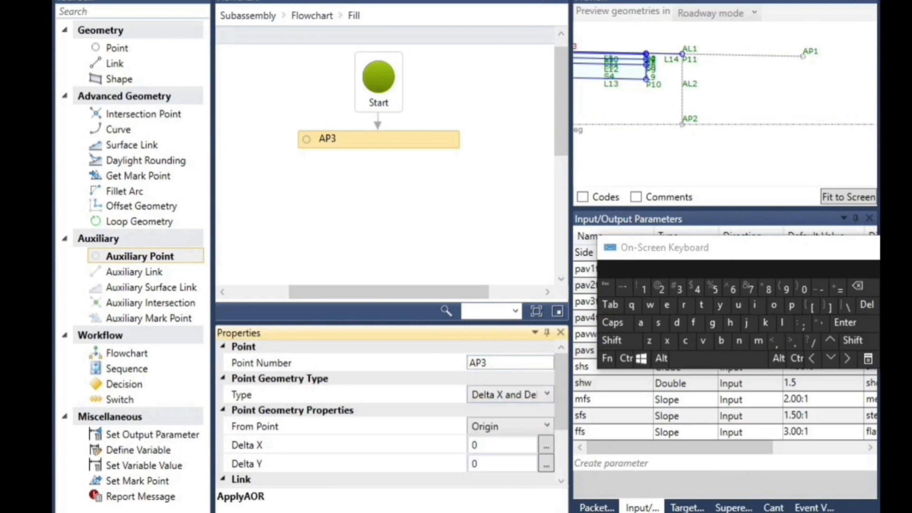
pyautogui.click(499, 427)
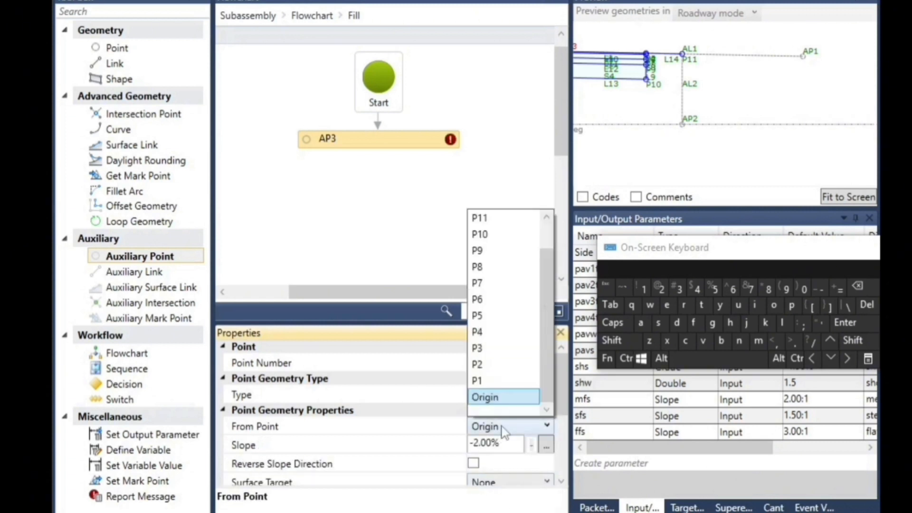
pyautogui.click(484, 218)
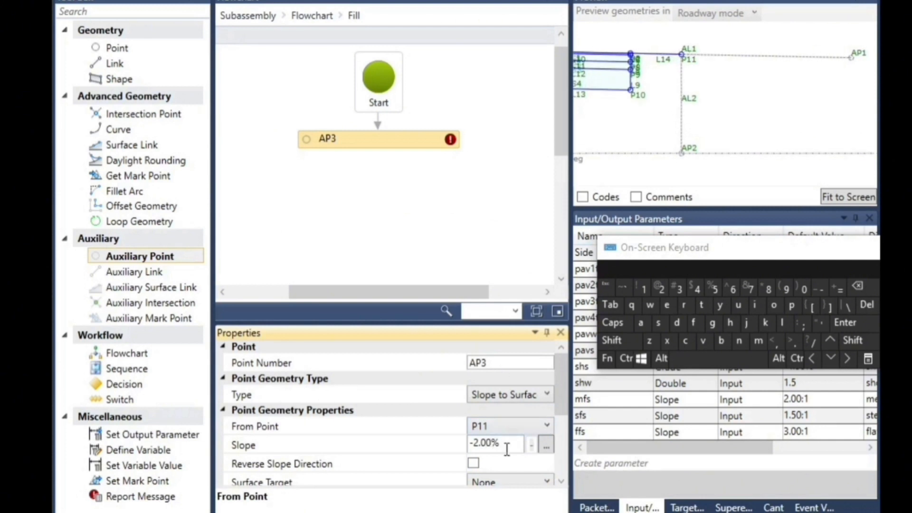
# Set AP3's slope to -ffs
pyautogui.moveTo(507, 444); pyautogui.dragTo(466, 446)
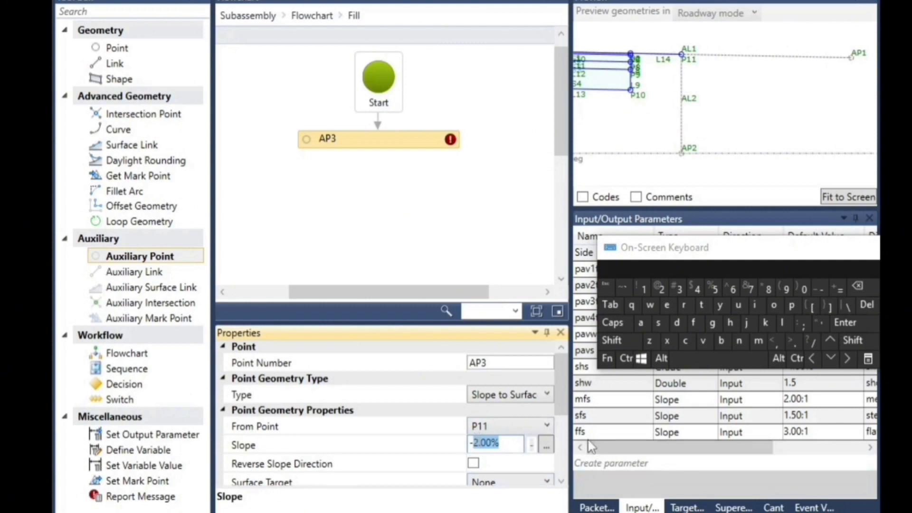
pyautogui.moveTo(650, 448)
pyautogui.mouseDown()
pyautogui.moveTo(741, 448)
pyautogui.moveTo(638, 458)
pyautogui.mouseUp()
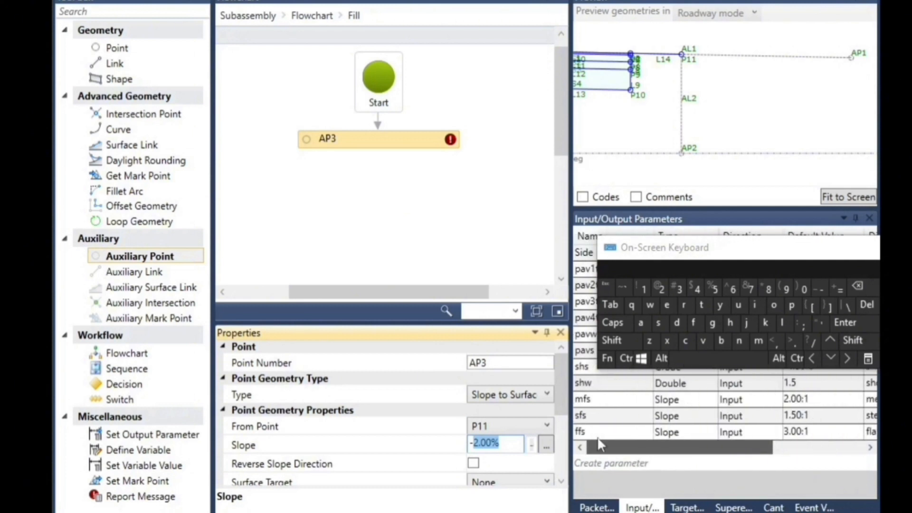
pyautogui.click(694, 323)
pyautogui.click(694, 323)
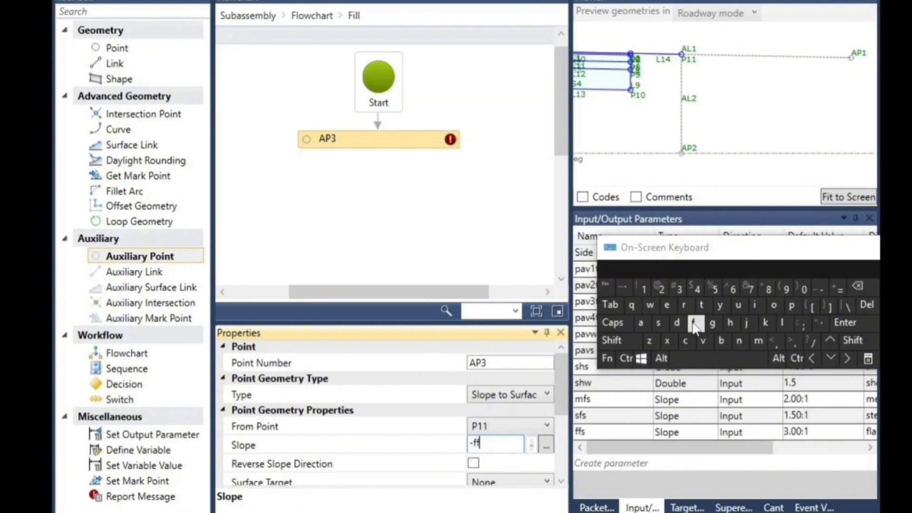
pyautogui.click(658, 323)
# Set AP3's surface target to eg
pyautogui.click(561, 481)
pyautogui.click(561, 481)
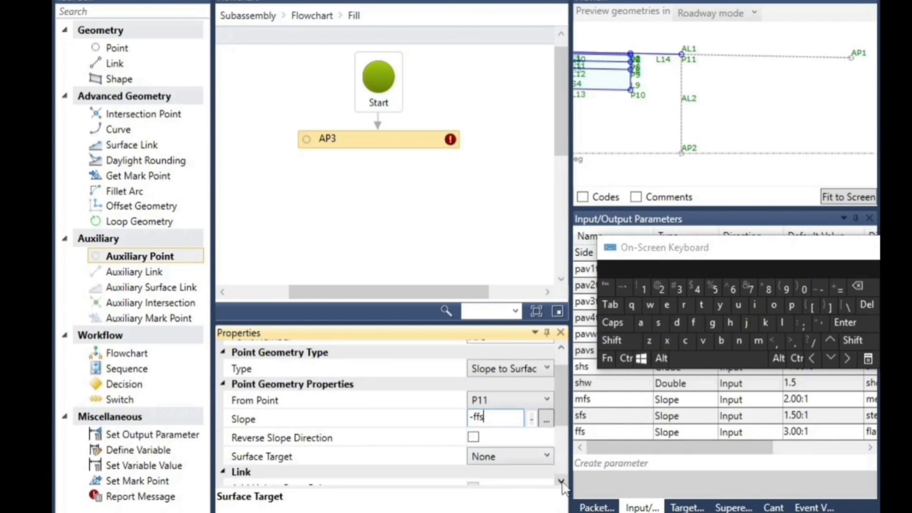
pyautogui.click(561, 481)
pyautogui.click(489, 446)
pyautogui.click(270, 441)
pyautogui.click(506, 441)
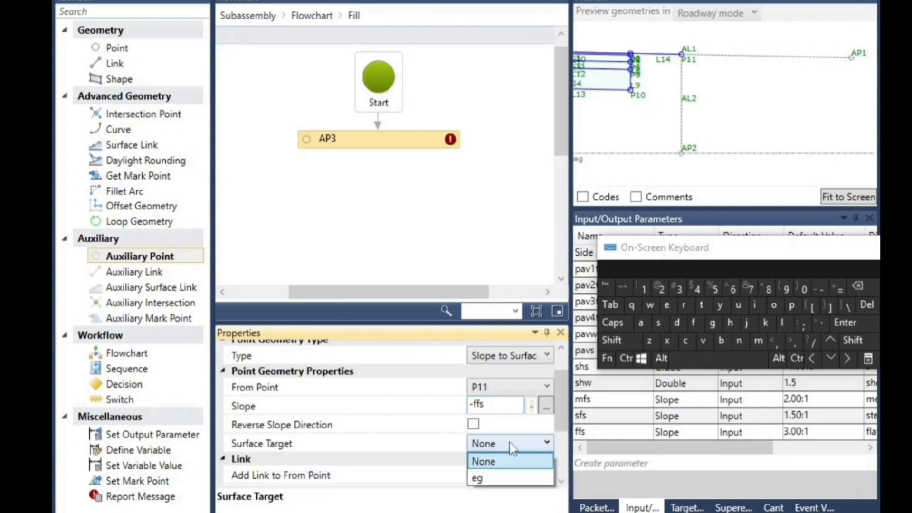
pyautogui.click(479, 479)
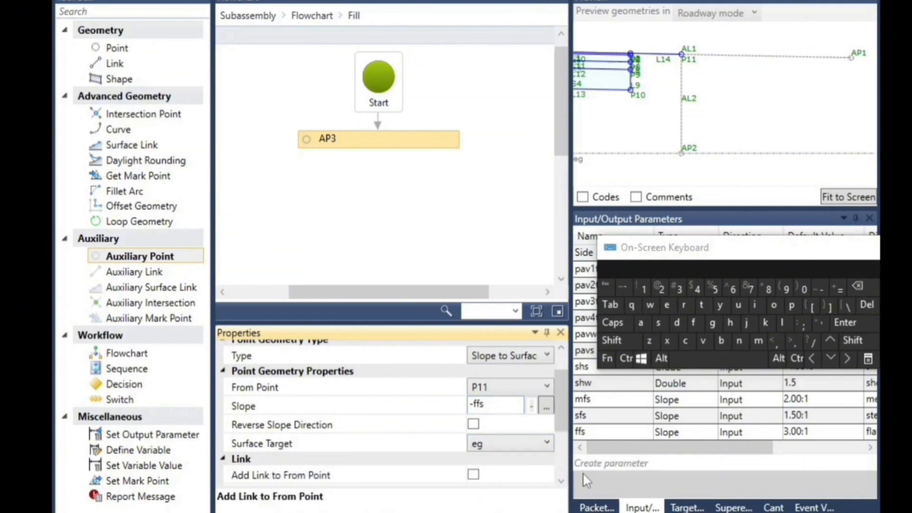
# Add a link from AP3 to its from point P11
pyautogui.click(561, 481)
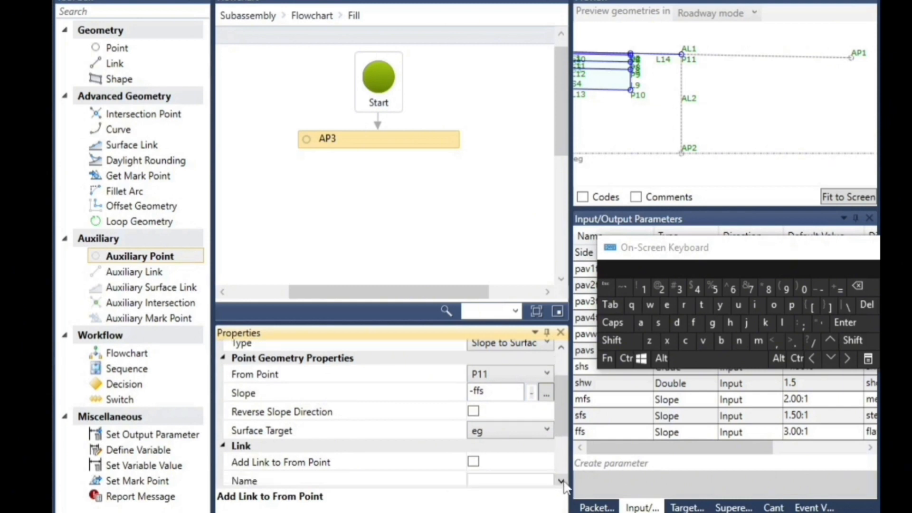
pyautogui.click(562, 482)
pyautogui.click(473, 448)
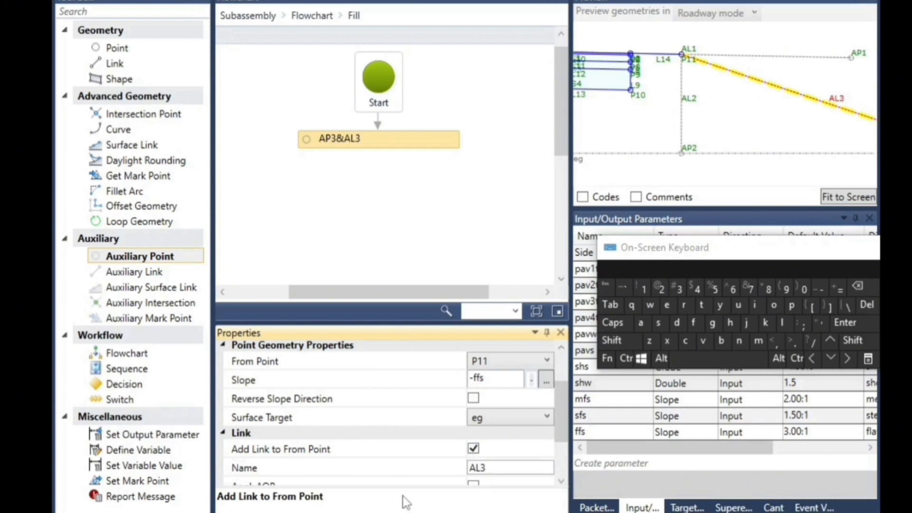
# Add an auxiliary point after AP3&AL3 and define it as Slope to Surface from P11
pyautogui.moveTo(142, 272); pyautogui.dragTo(473, 201)
pyautogui.moveTo(451, 166); pyautogui.dragTo(451, 167)
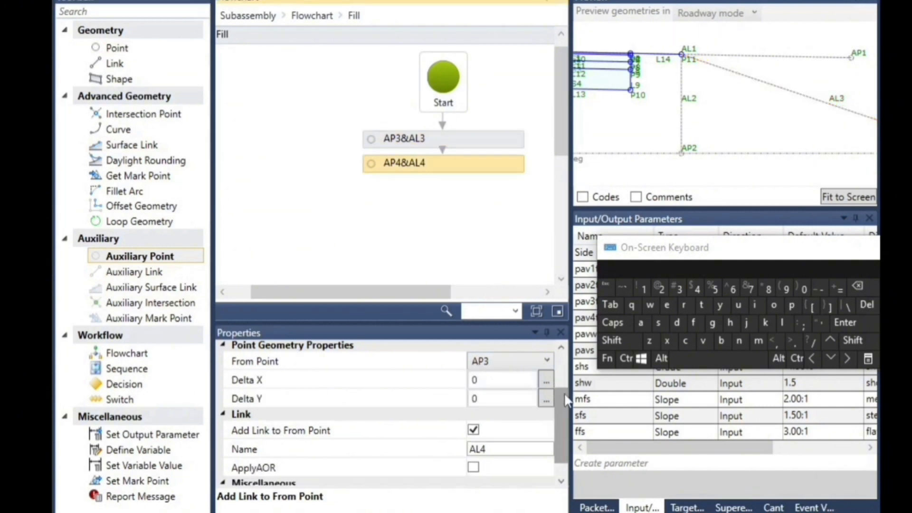
pyautogui.scroll(3, 558, 418)
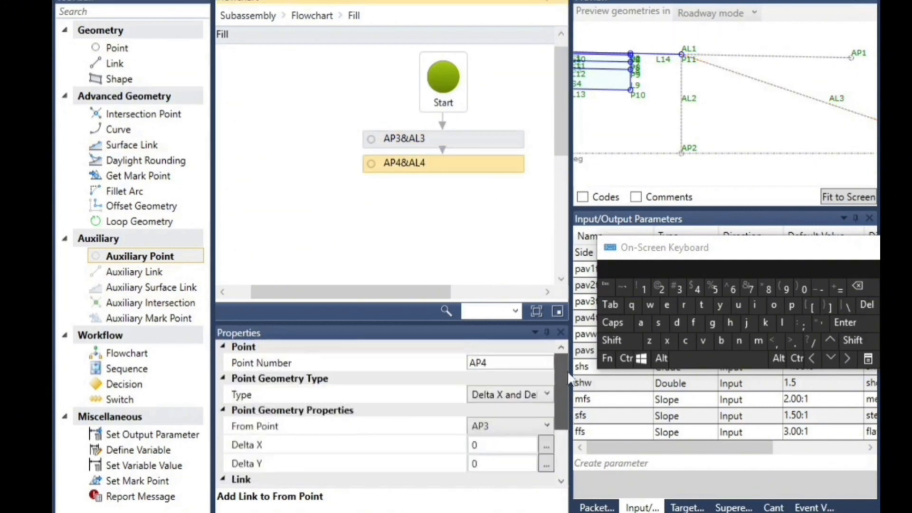
pyautogui.click(499, 394)
pyautogui.click(497, 512)
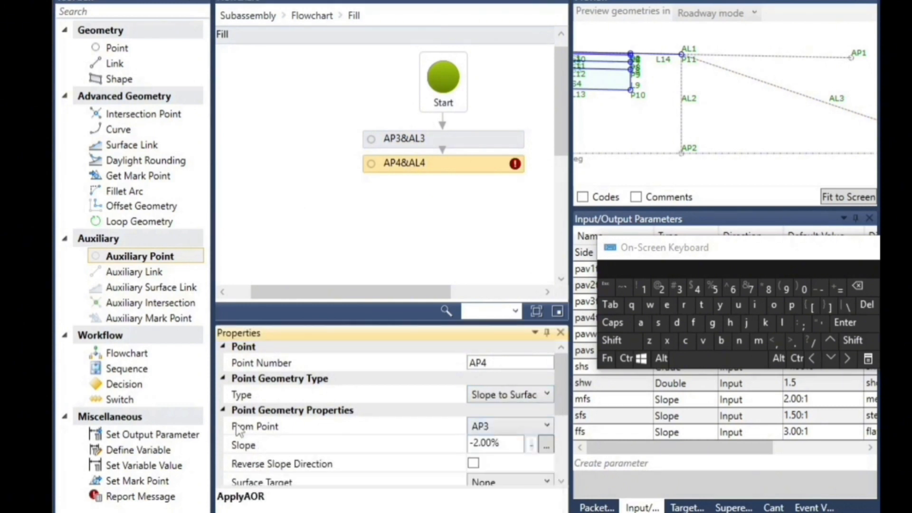
pyautogui.click(489, 427)
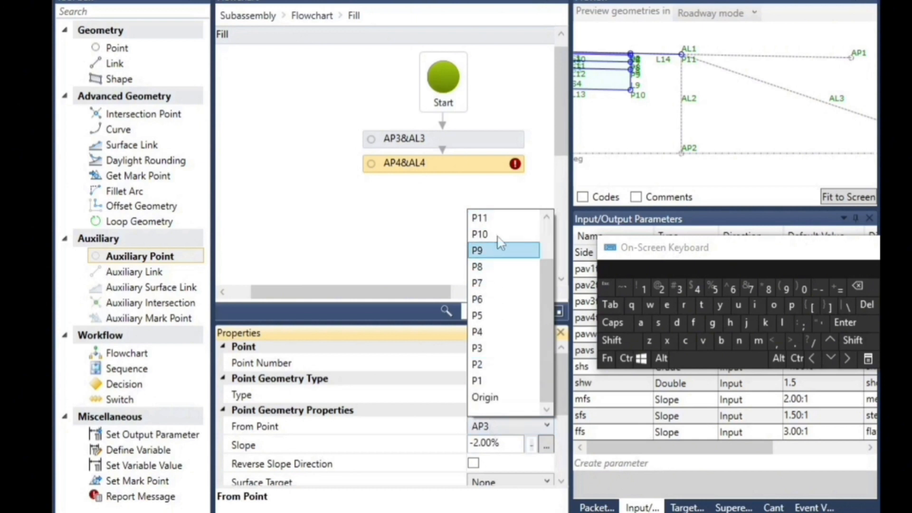
pyautogui.click(496, 218)
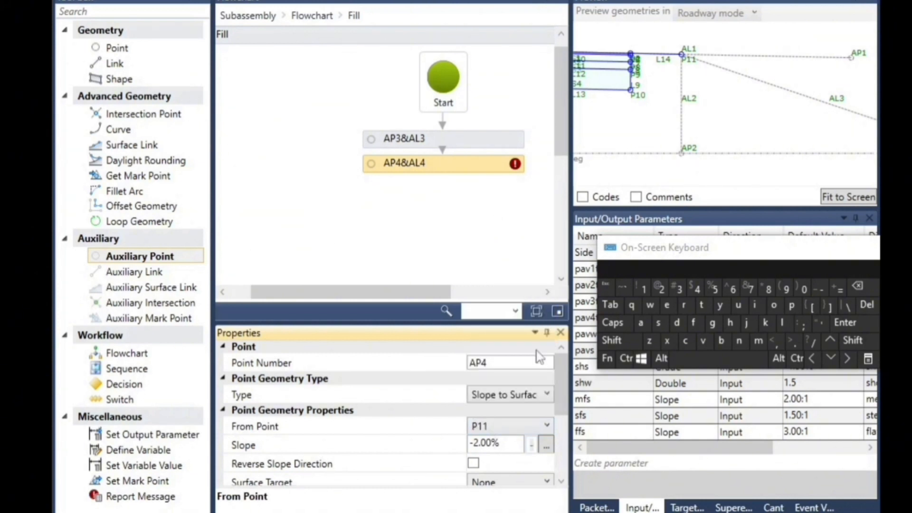
# Set AP4's slope to -mfs
pyautogui.click(501, 446)
pyautogui.moveTo(501, 446); pyautogui.dragTo(481, 442)
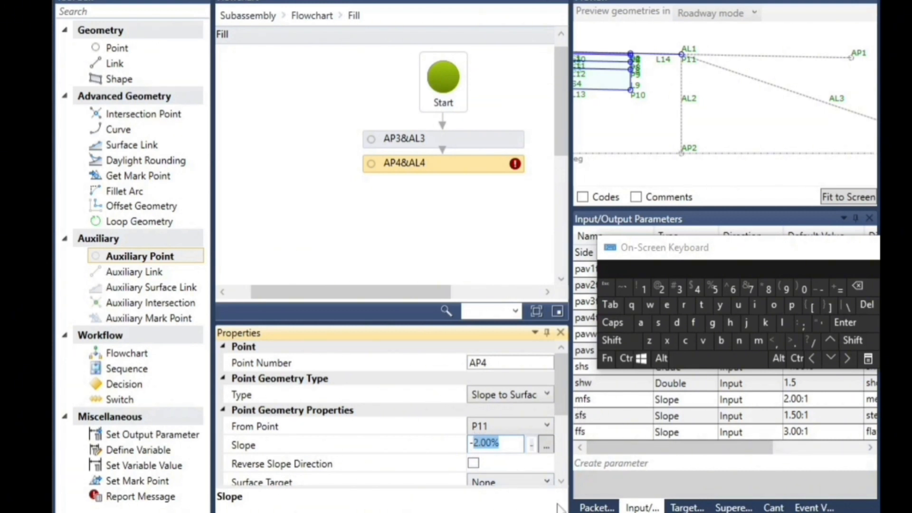
pyautogui.click(764, 341)
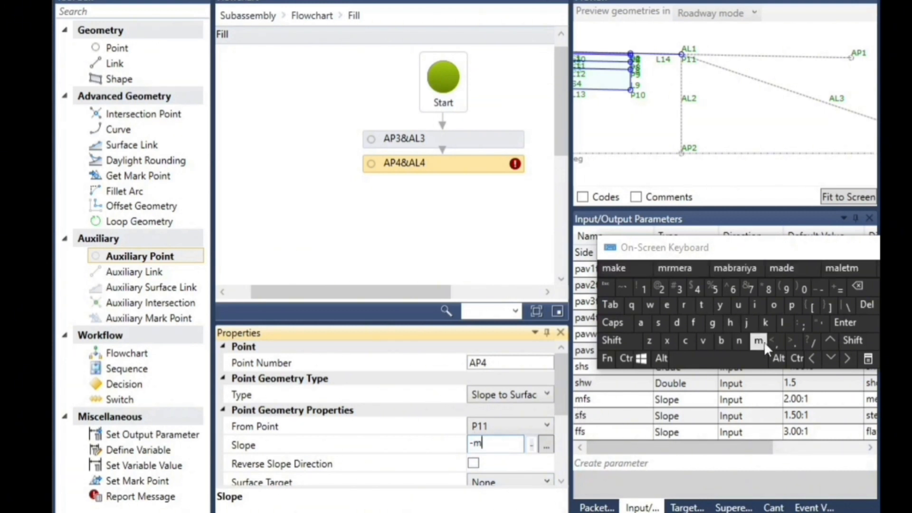
pyautogui.click(694, 323)
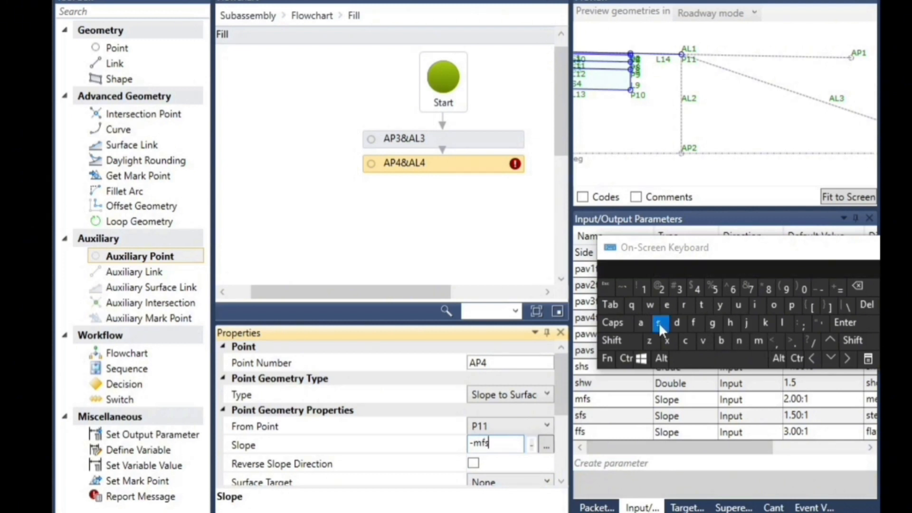
# Set AP4's surface target to eg and review its link and miscellaneous properties
pyautogui.scroll(-3, 487, 452)
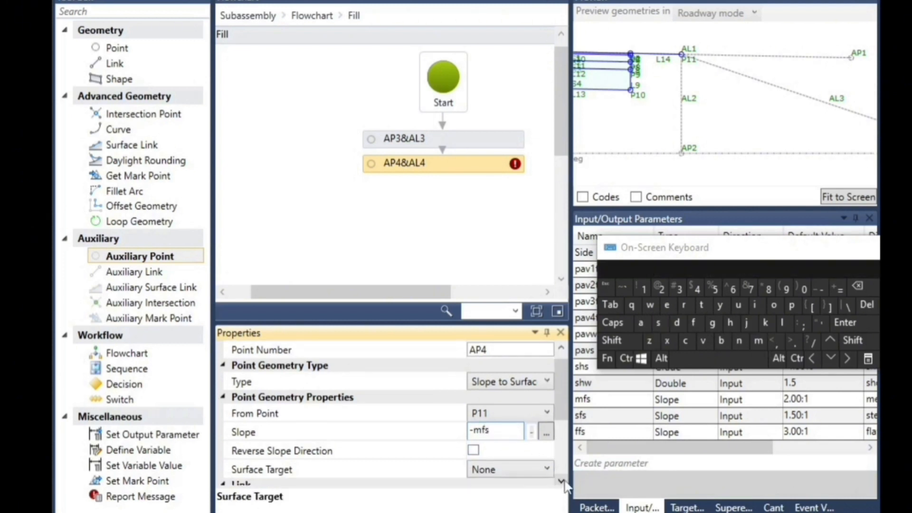
pyautogui.click(536, 408)
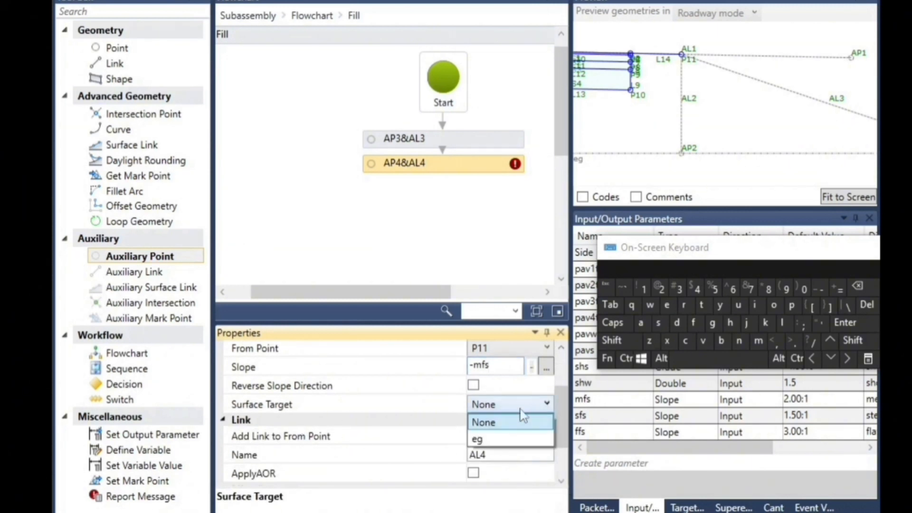
pyautogui.click(491, 440)
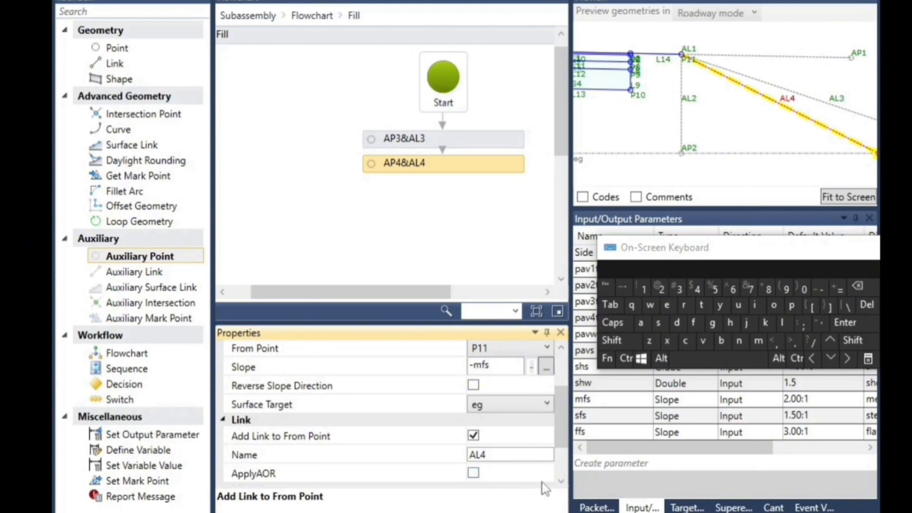
pyautogui.click(562, 481)
pyautogui.click(561, 481)
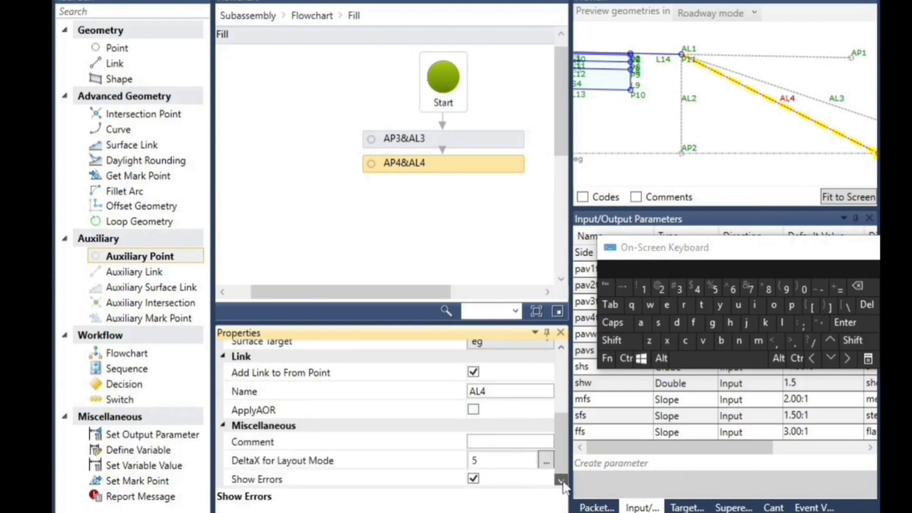
pyautogui.scroll(2, 562, 443)
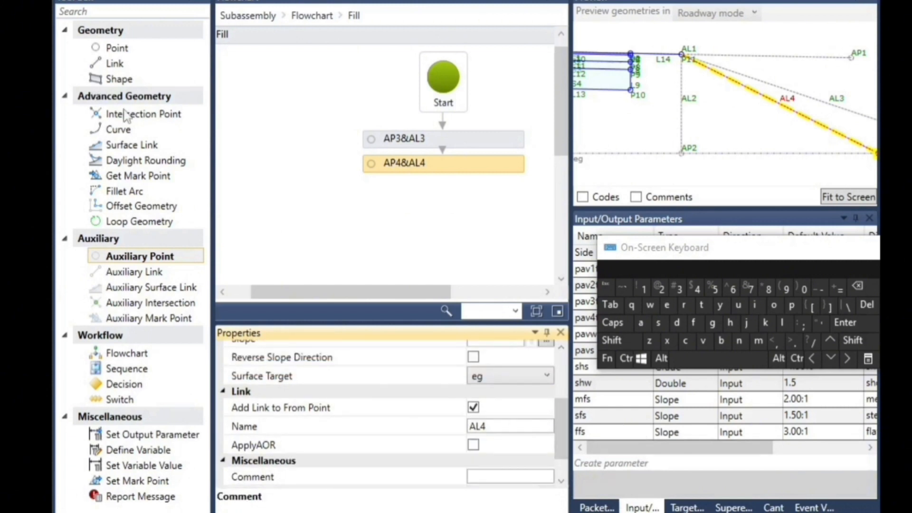
# Add an auxiliary point after AP4&AL4 and define it as Slope to Surface from P11
pyautogui.click(145, 259)
pyautogui.moveTo(145, 260); pyautogui.dragTo(465, 215)
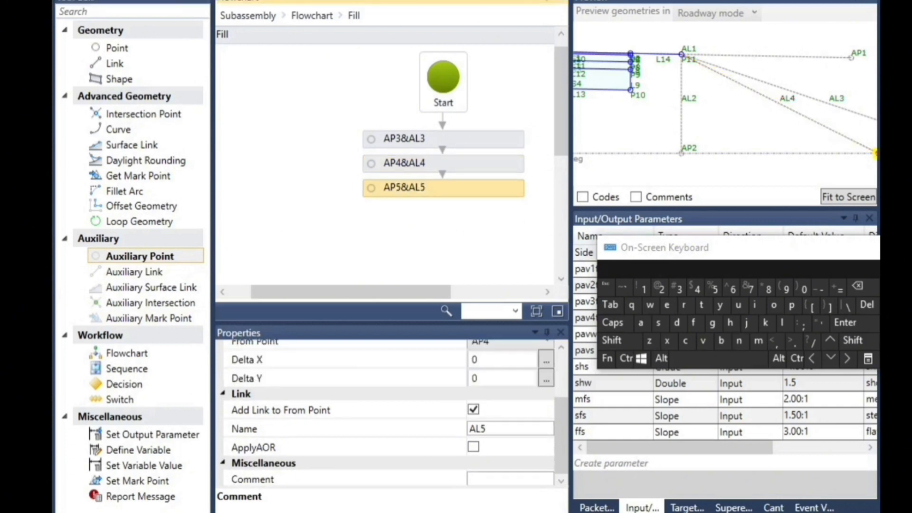
pyautogui.moveTo(561, 423); pyautogui.dragTo(569, 382)
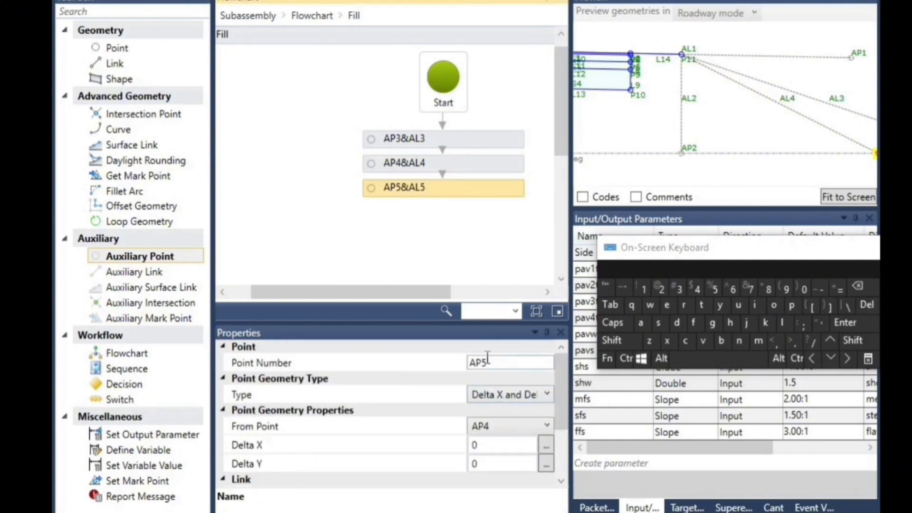
pyautogui.click(512, 401)
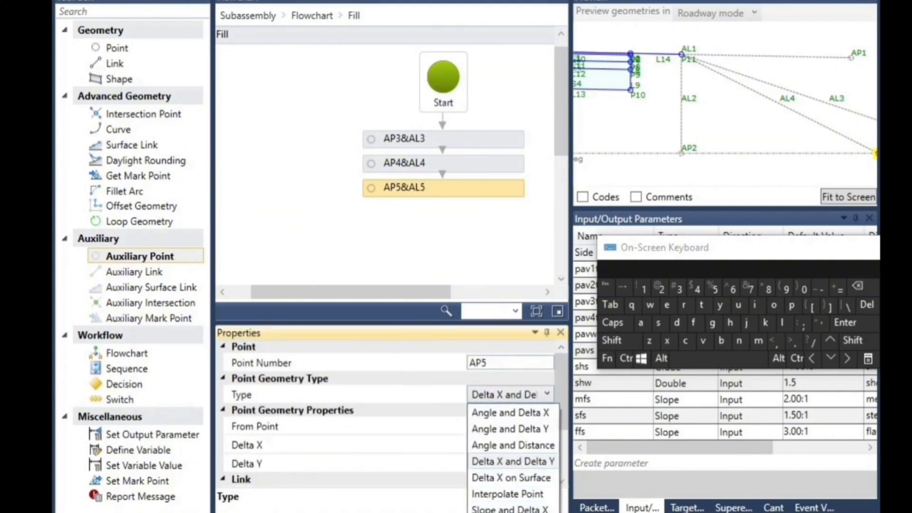
pyautogui.click(510, 461)
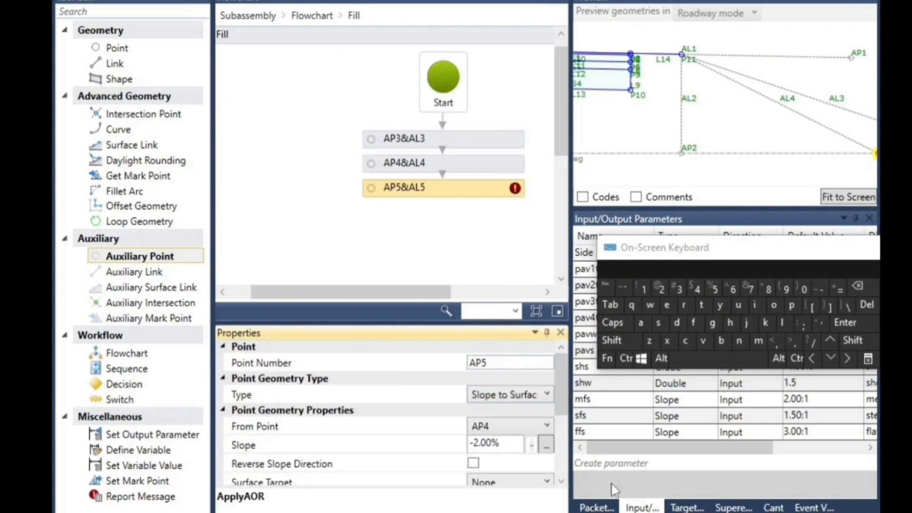
pyautogui.click(509, 426)
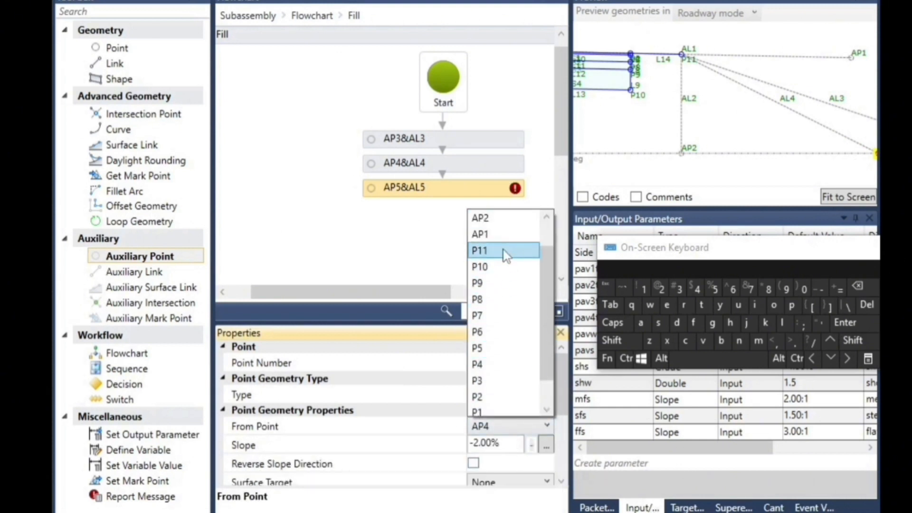
pyautogui.click(505, 251)
# Set AP5's slope to -sfs and its surface target to eg
pyautogui.click(507, 442)
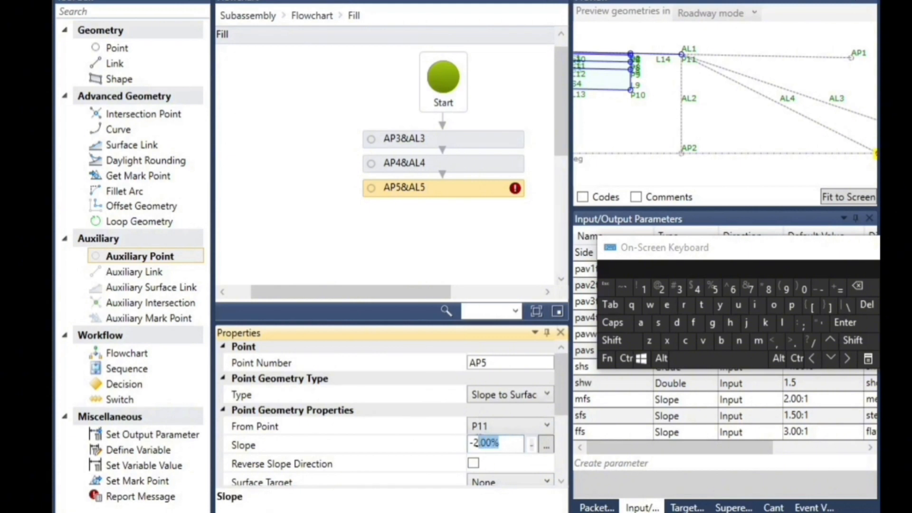
pyautogui.click(659, 325)
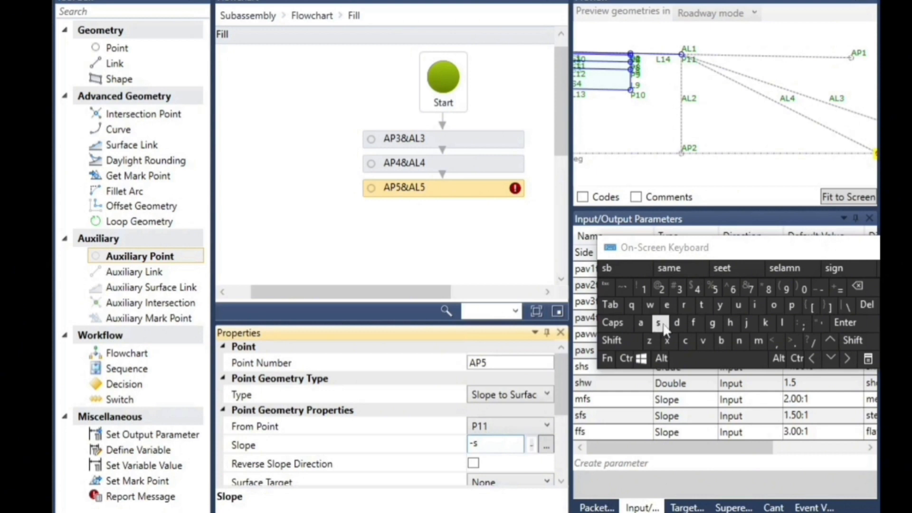
pyautogui.click(694, 323)
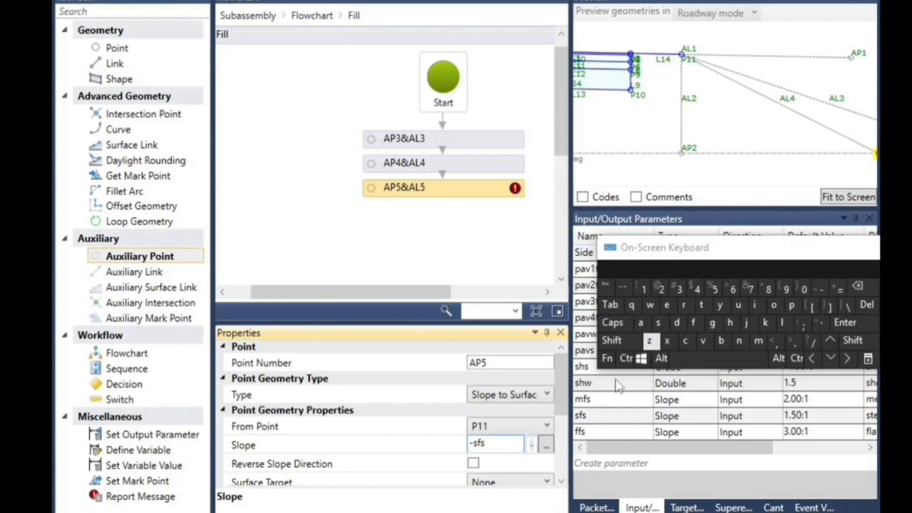
pyautogui.click(561, 480)
pyautogui.click(562, 482)
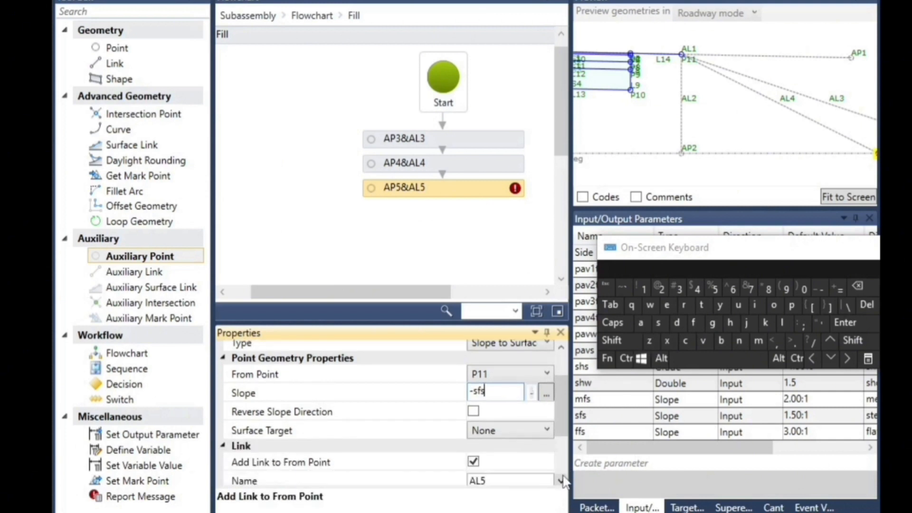
pyautogui.click(545, 431)
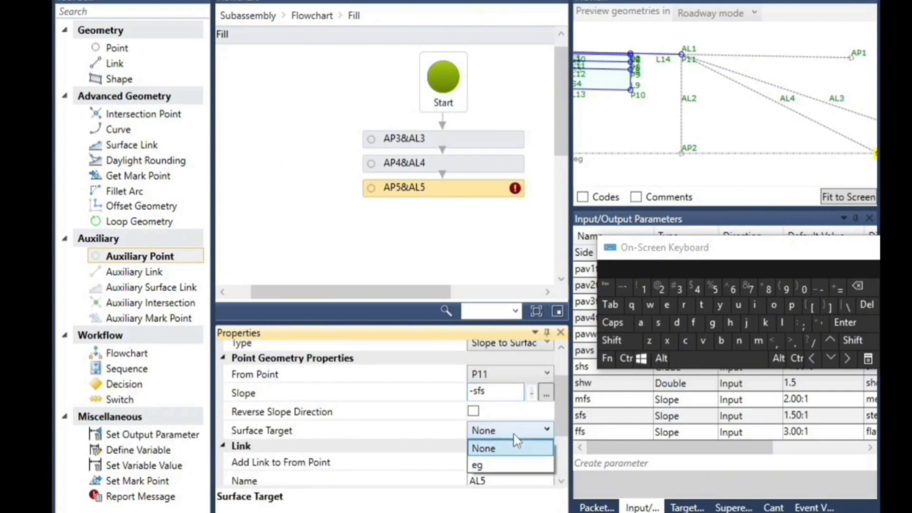
pyautogui.click(500, 466)
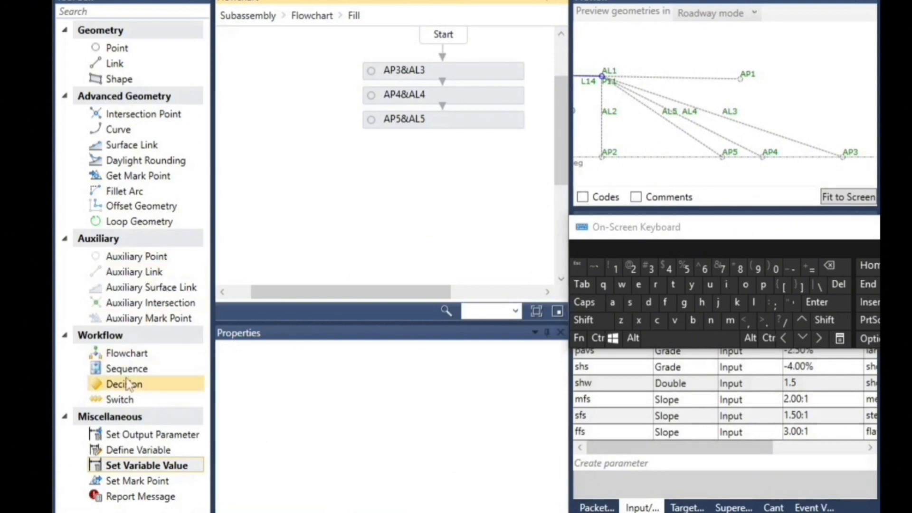
# Add a Define Variable element after AP5&AL5 in the Fill flowchart and name the variable fs
pyautogui.click(144, 451)
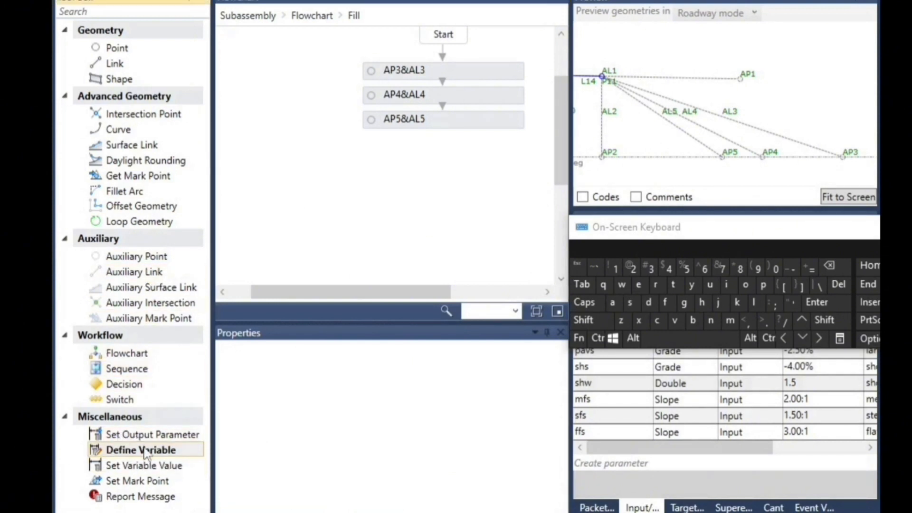
pyautogui.moveTo(144, 450); pyautogui.dragTo(378, 179)
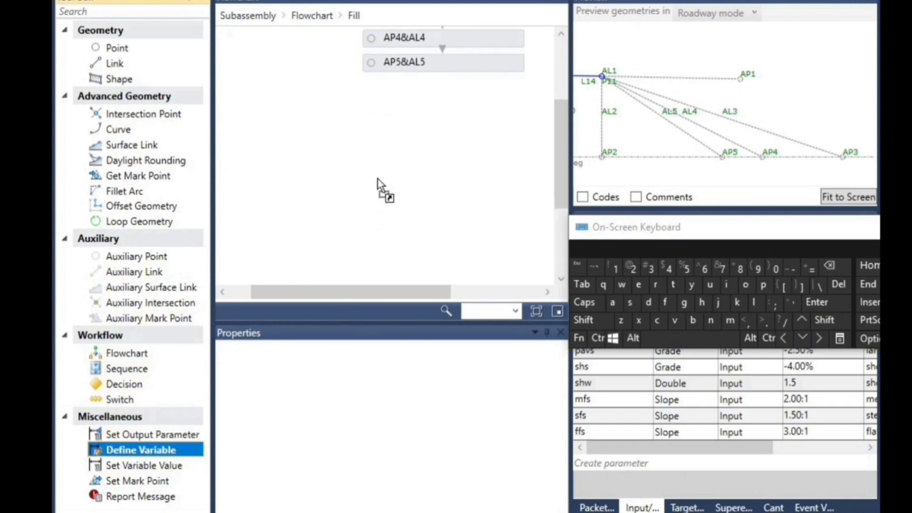
pyautogui.moveTo(441, 90); pyautogui.dragTo(486, 178)
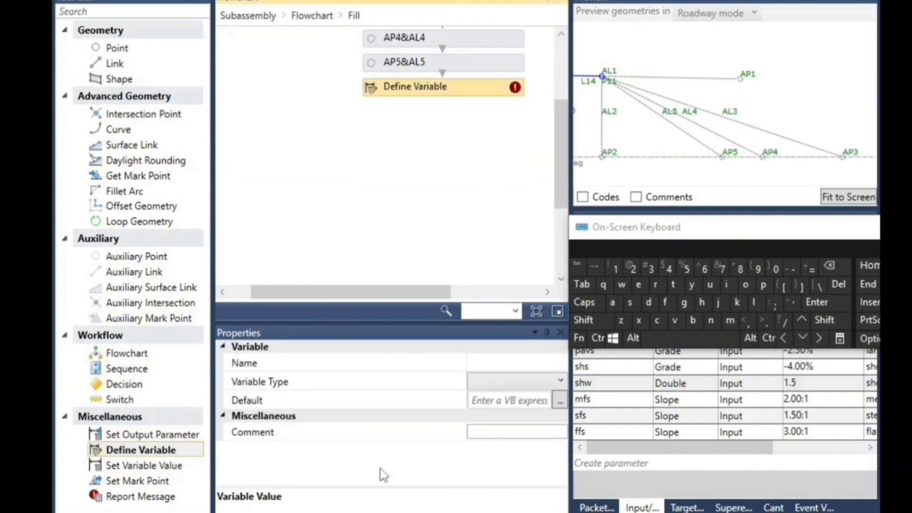
pyautogui.click(497, 362)
pyautogui.click(674, 306)
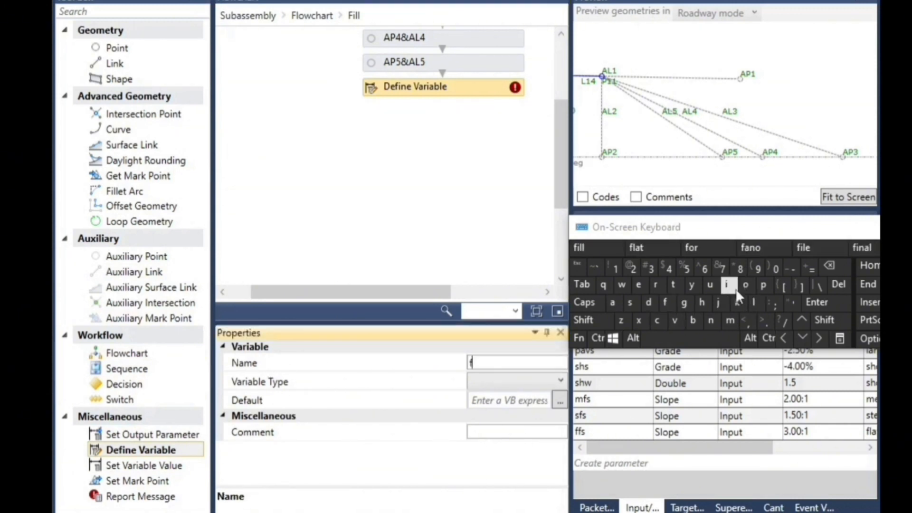
pyautogui.click(630, 307)
# Make the fs variable a Double with the default value -ffs
pyautogui.click(487, 377)
pyautogui.click(486, 383)
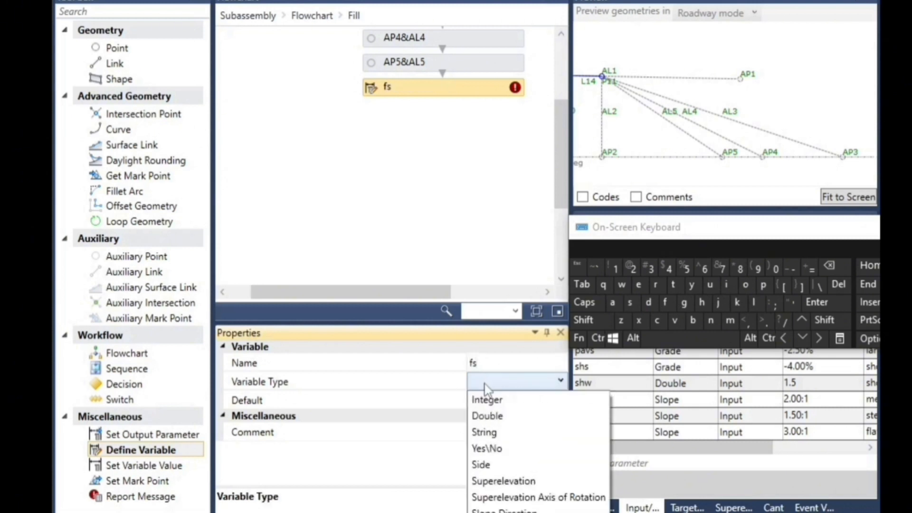
pyautogui.click(500, 417)
pyautogui.click(501, 402)
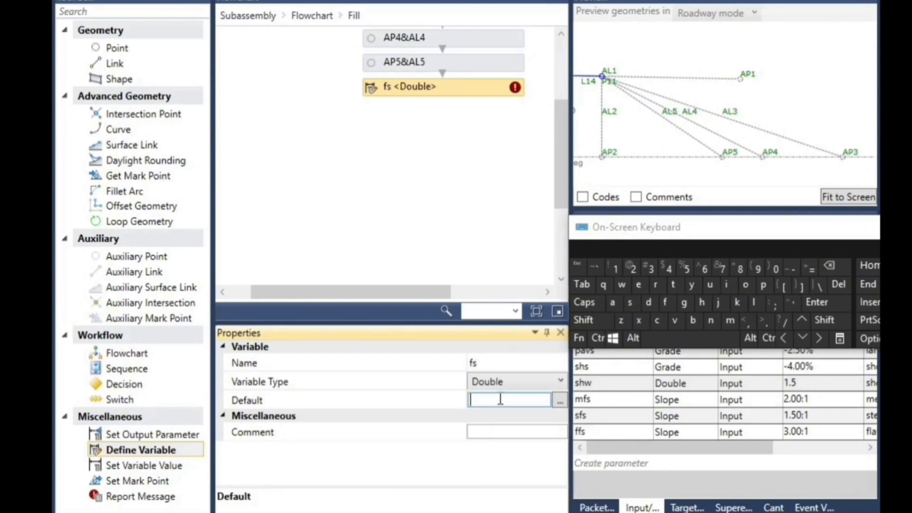
pyautogui.click(792, 269)
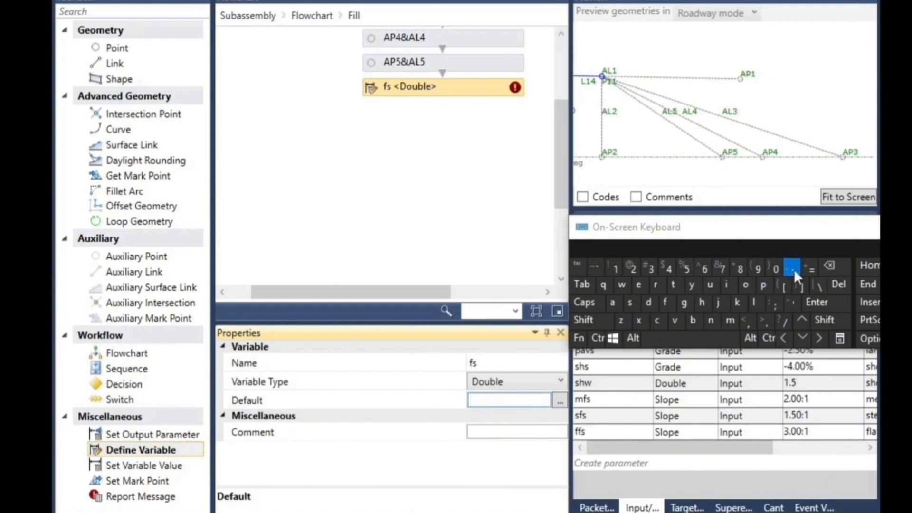
pyautogui.click(665, 304)
pyautogui.click(665, 304)
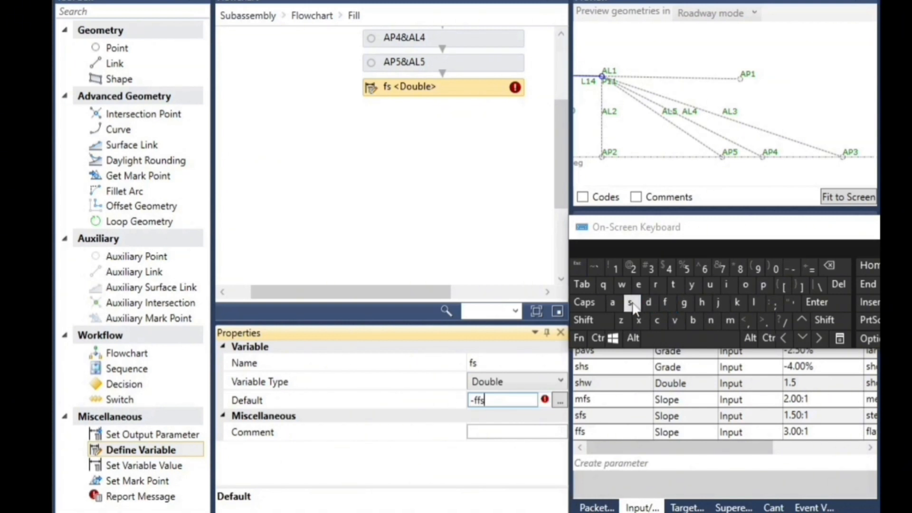
pyautogui.click(375, 228)
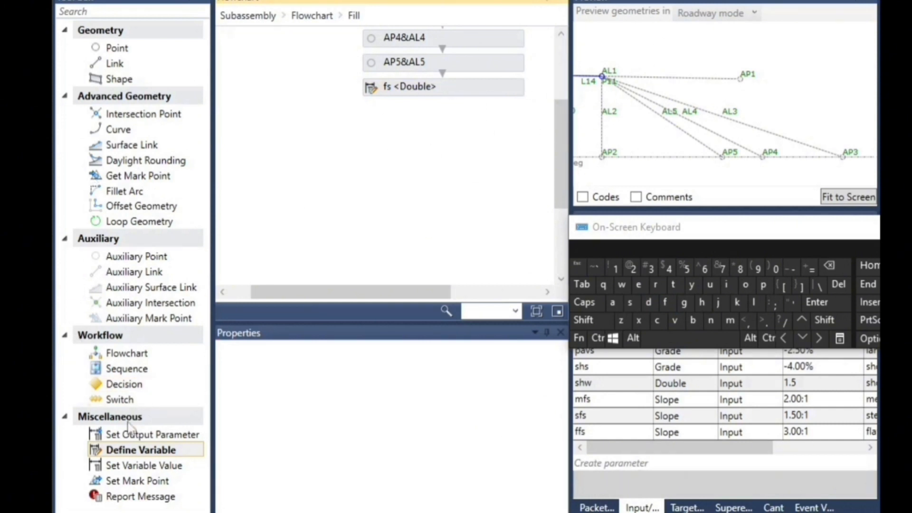
# Add a Set Variable Value element after the fs definition and choose fs as its variable
pyautogui.click(148, 466)
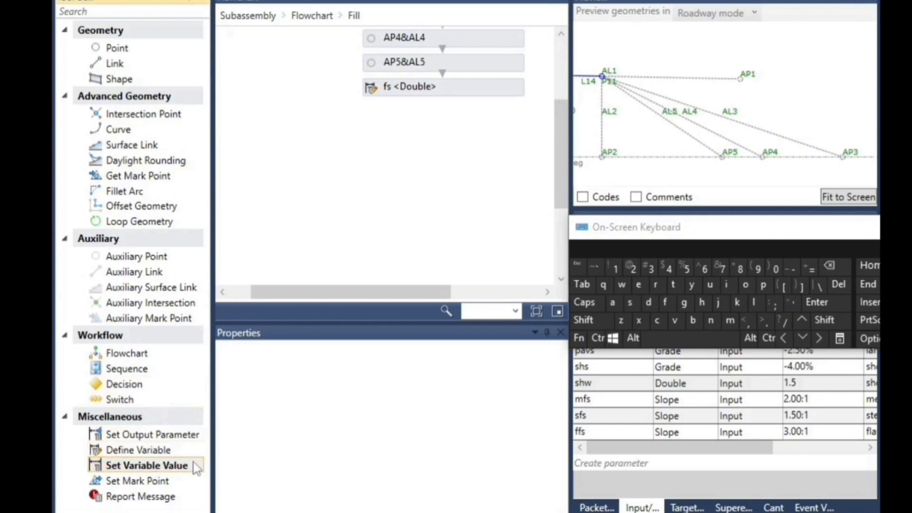
pyautogui.moveTo(162, 473); pyautogui.dragTo(418, 102)
pyautogui.moveTo(447, 73); pyautogui.dragTo(446, 73)
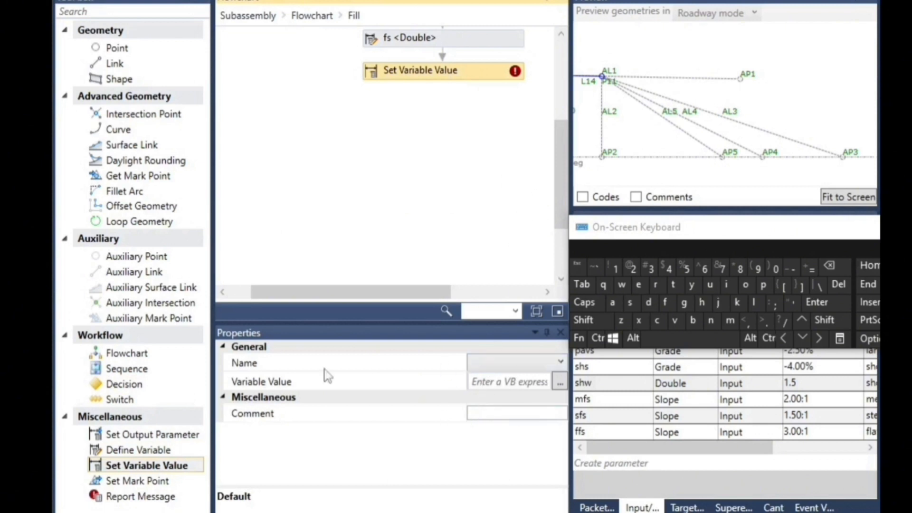
pyautogui.click(505, 365)
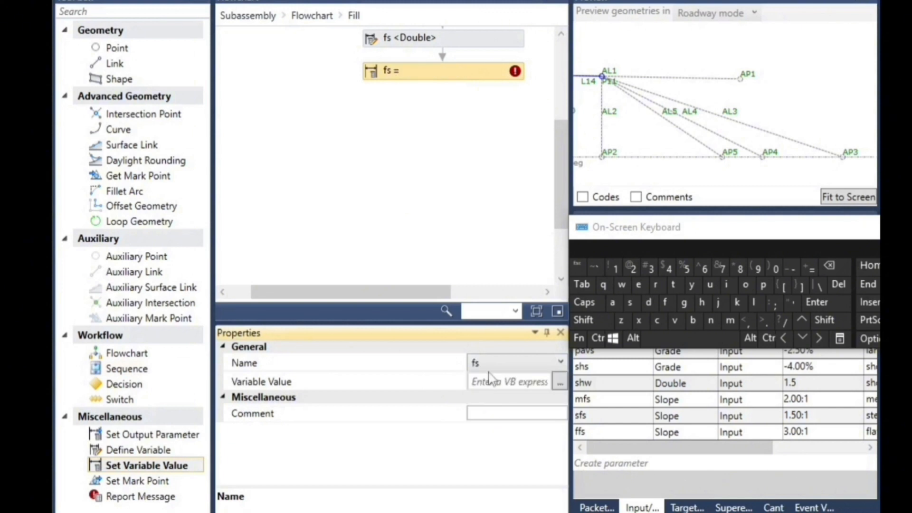
# Open the Expression Editor for the fs value and begin the expression with "if((("
pyautogui.click(505, 381)
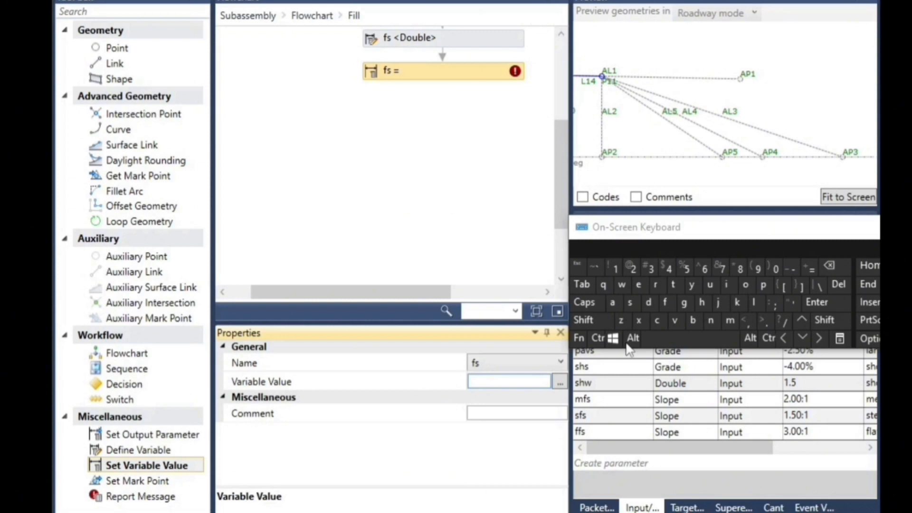
pyautogui.click(561, 382)
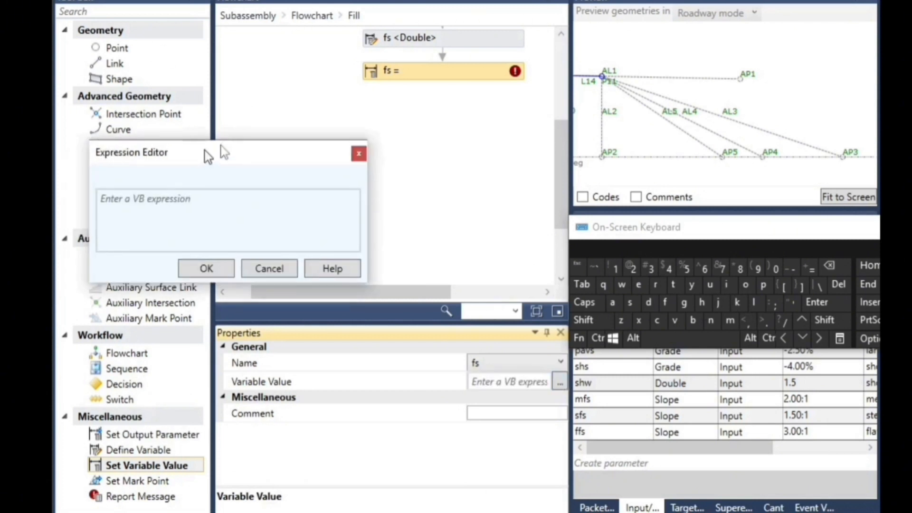
pyautogui.click(249, 153)
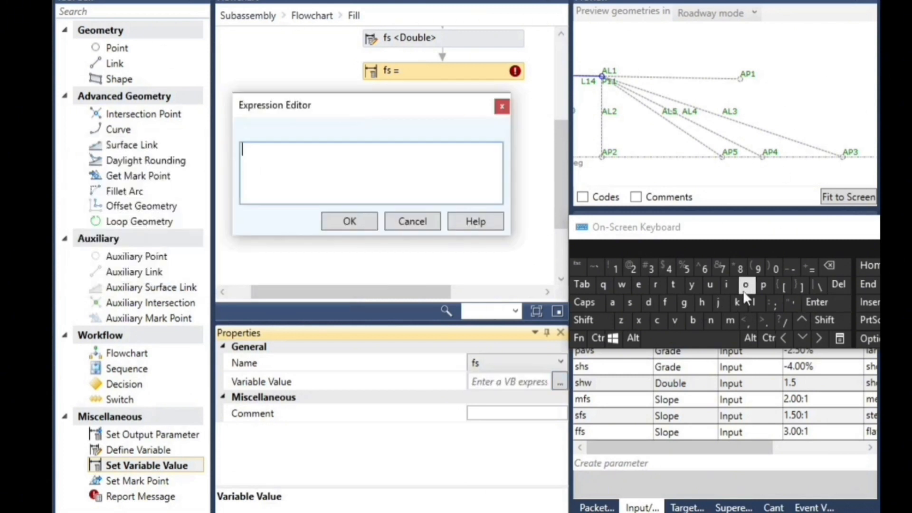
pyautogui.click(726, 284)
pyautogui.click(665, 302)
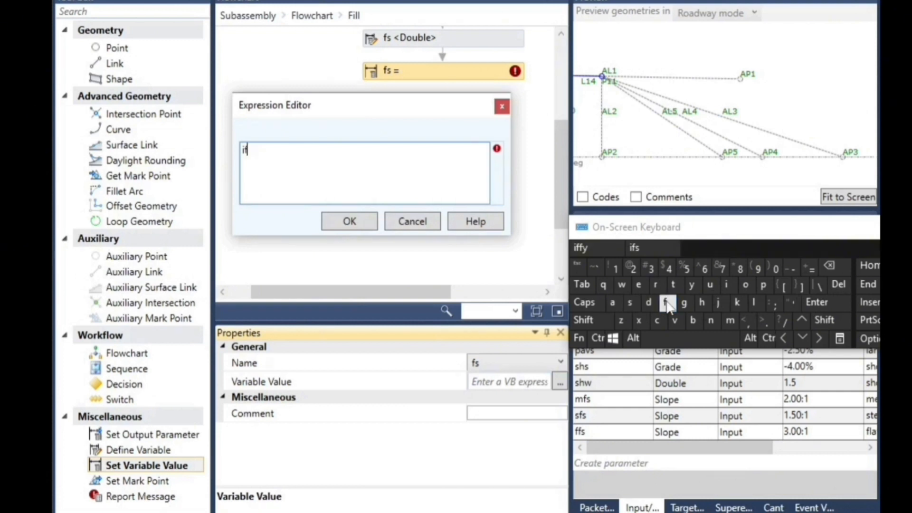
pyautogui.click(829, 320)
pyautogui.click(753, 268)
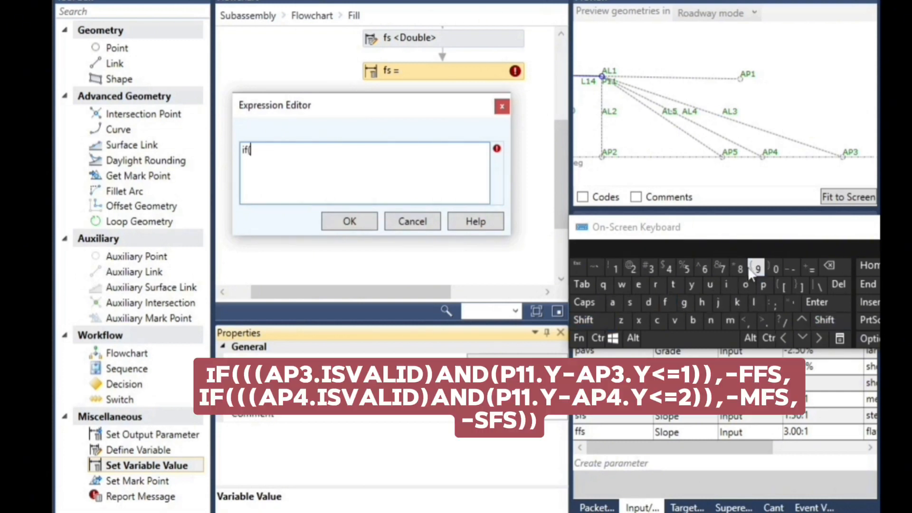
pyautogui.click(829, 265)
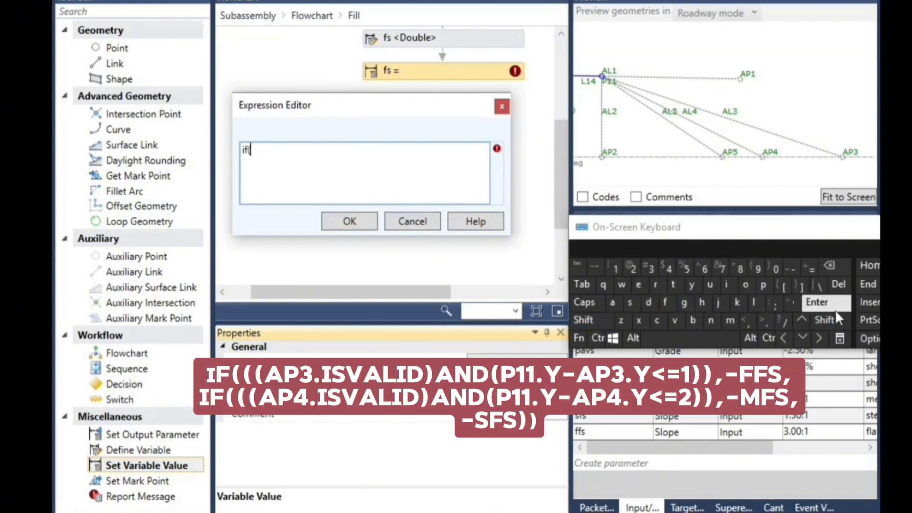
pyautogui.click(825, 320)
pyautogui.click(754, 267)
pyautogui.click(824, 320)
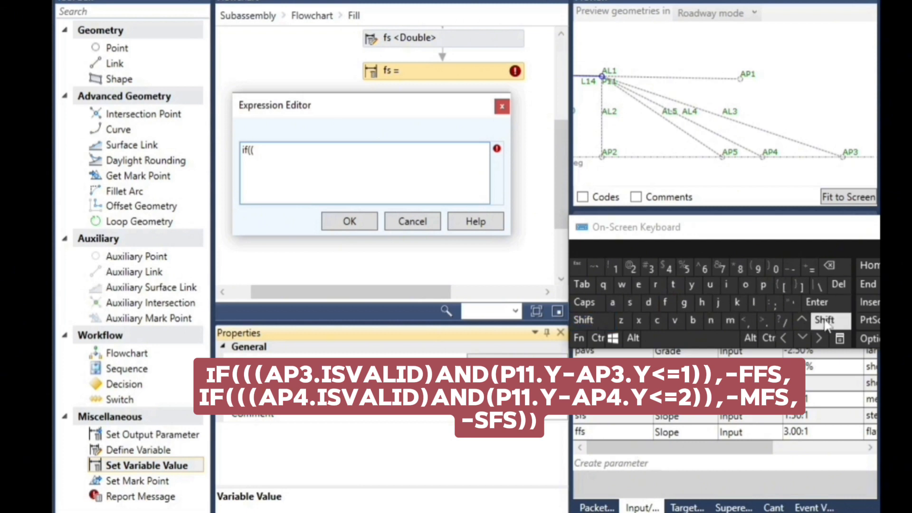
pyautogui.click(752, 267)
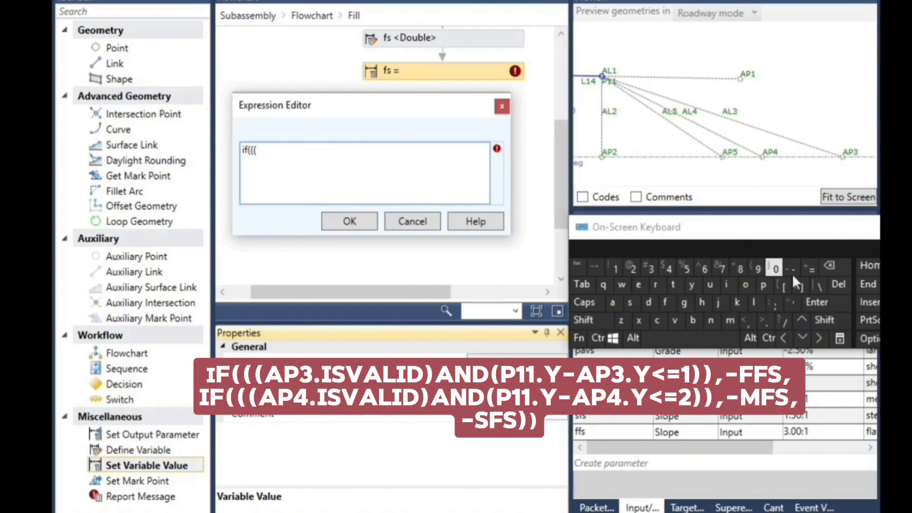
# Continue the expression with the validity test "ap3.isvalid)"
pyautogui.click(612, 302)
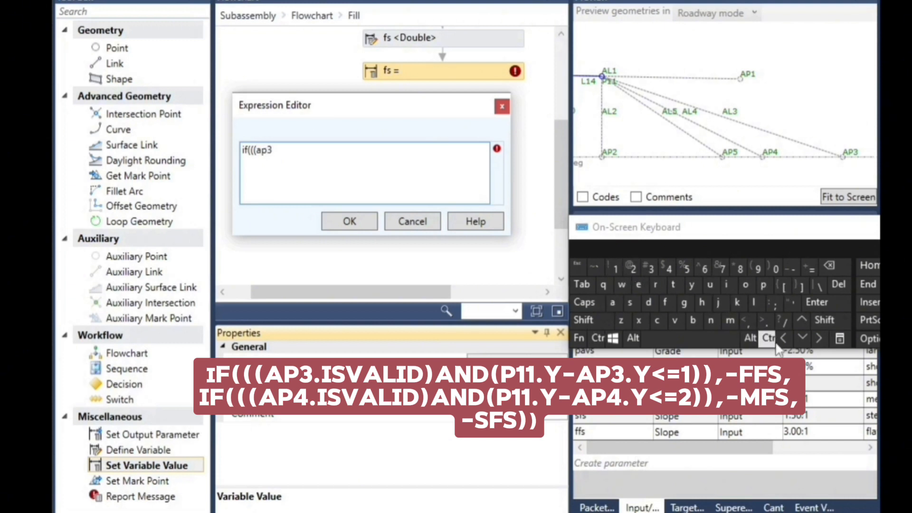
pyautogui.click(727, 285)
pyautogui.click(630, 302)
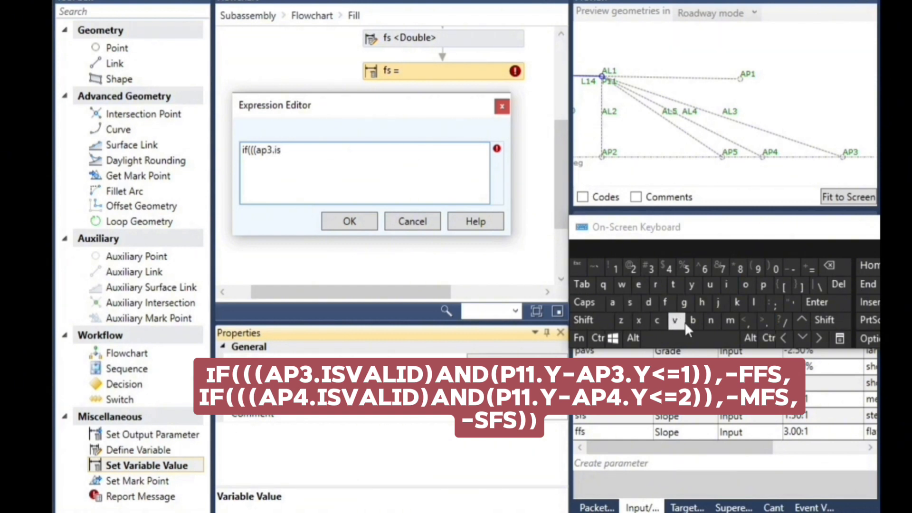
pyautogui.click(612, 303)
pyautogui.click(754, 302)
pyautogui.click(732, 286)
pyautogui.click(826, 323)
# Extend the expression with "and(p11.y-ap3.y" to compare the heights of P11 and AP3
pyautogui.click(712, 321)
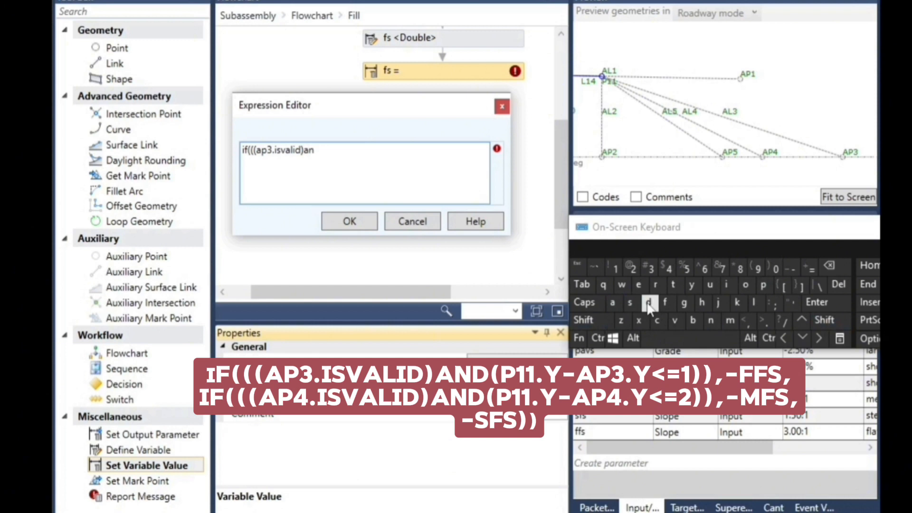
pyautogui.click(823, 320)
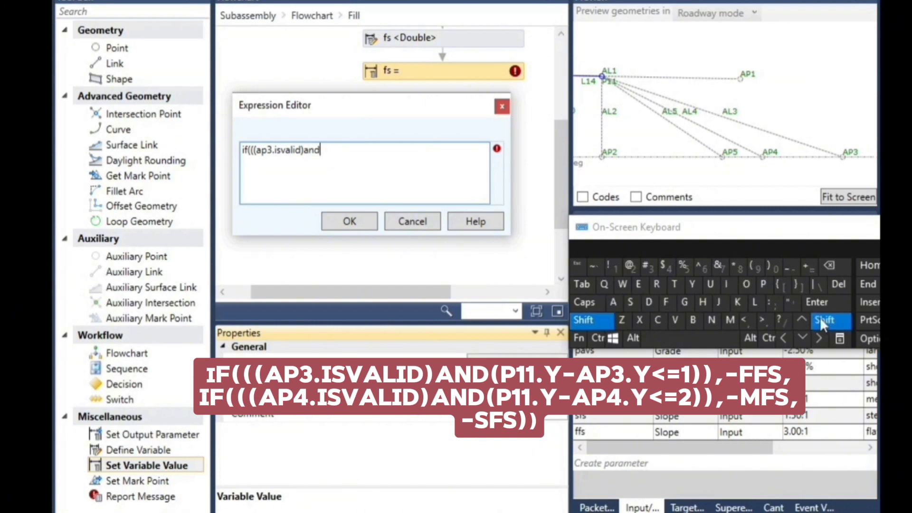
pyautogui.click(755, 269)
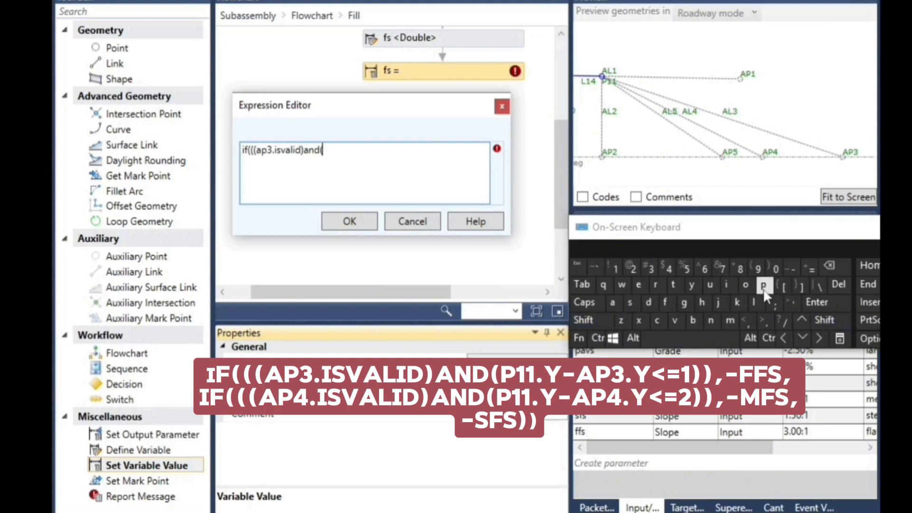
pyautogui.click(764, 287)
pyautogui.click(616, 271)
pyautogui.click(765, 320)
pyautogui.click(692, 285)
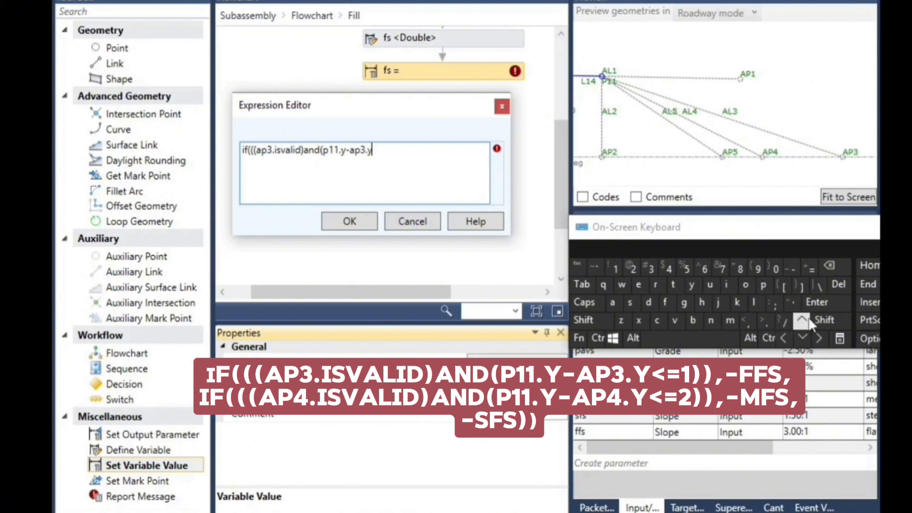
# Complete the height condition and its result with "<=1),-ffs,"
pyautogui.click(826, 320)
pyautogui.click(745, 320)
pyautogui.click(810, 267)
pyautogui.click(824, 320)
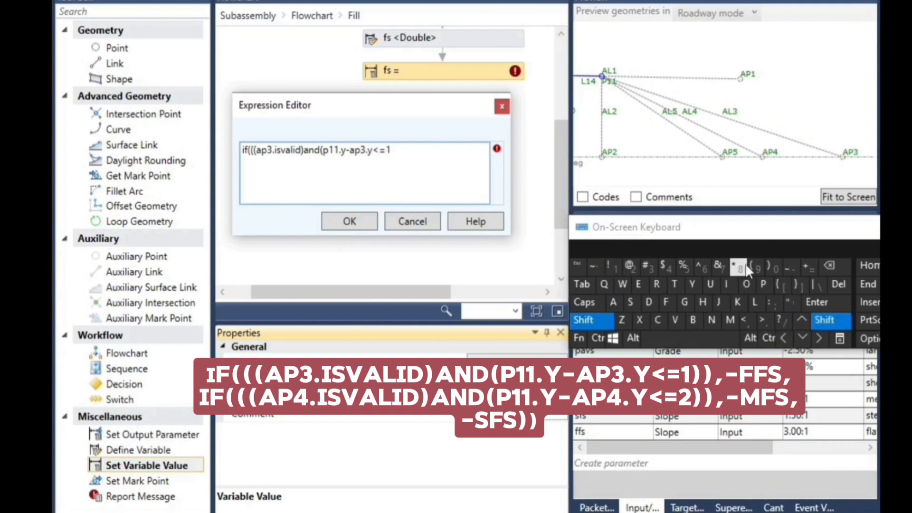
pyautogui.click(770, 267)
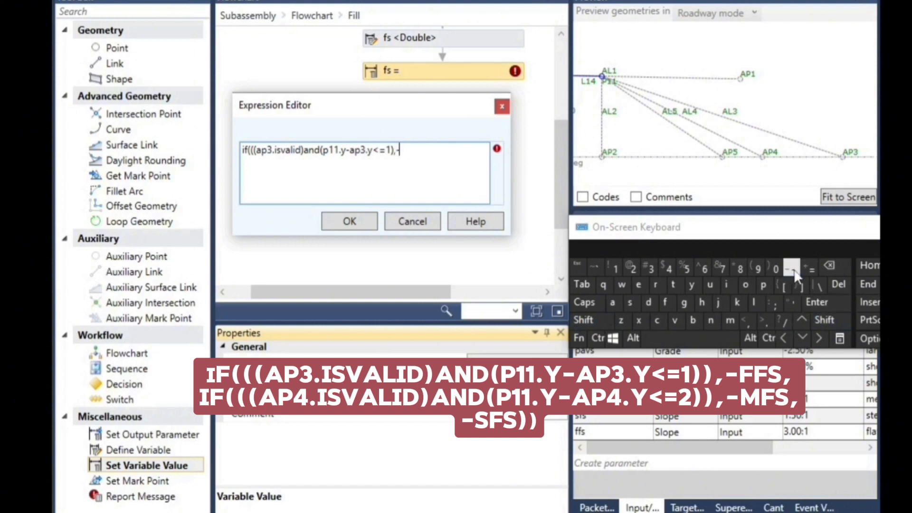
pyautogui.click(667, 304)
# Duplicate the AP3 condition line of the fs expression onto a second line
pyautogui.moveTo(421, 150); pyautogui.dragTo(225, 146)
pyautogui.hotkey('ctrl', 'c')
pyautogui.click(597, 337)
pyautogui.click(657, 322)
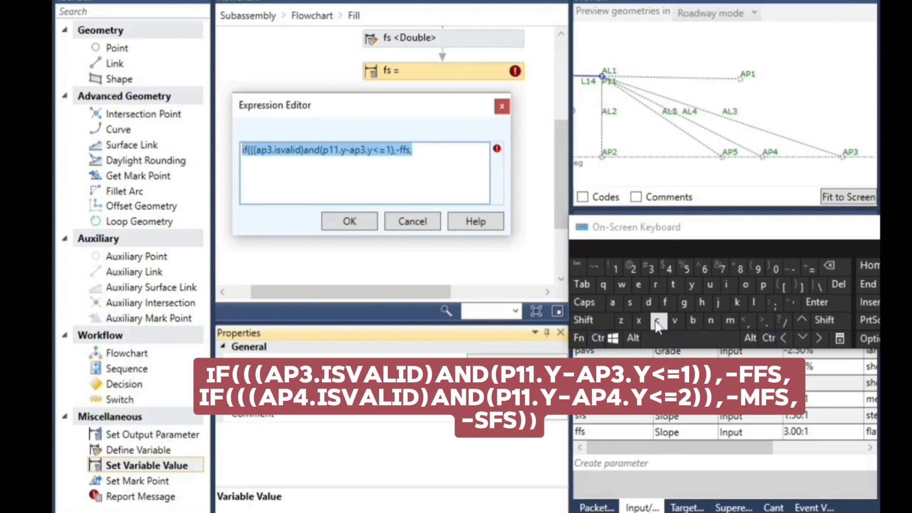
pyautogui.click(430, 158)
pyautogui.click(817, 303)
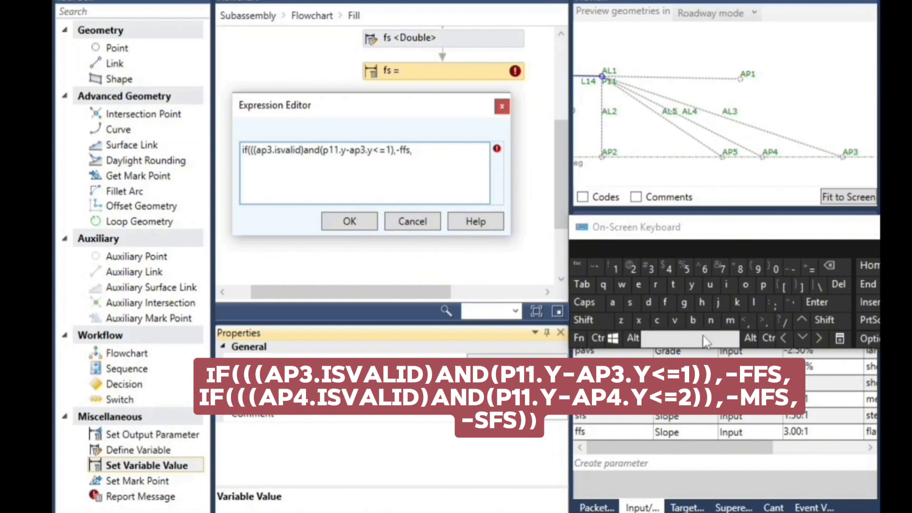
pyautogui.click(597, 338)
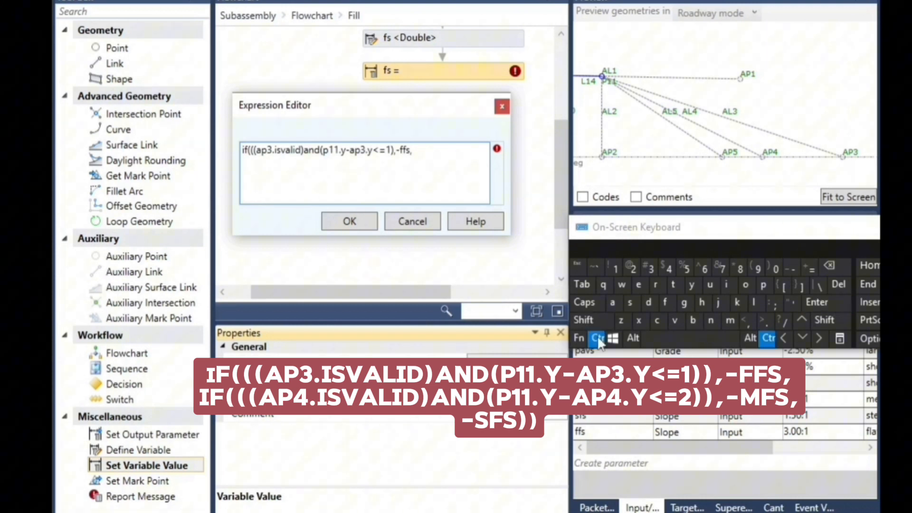
pyautogui.click(675, 322)
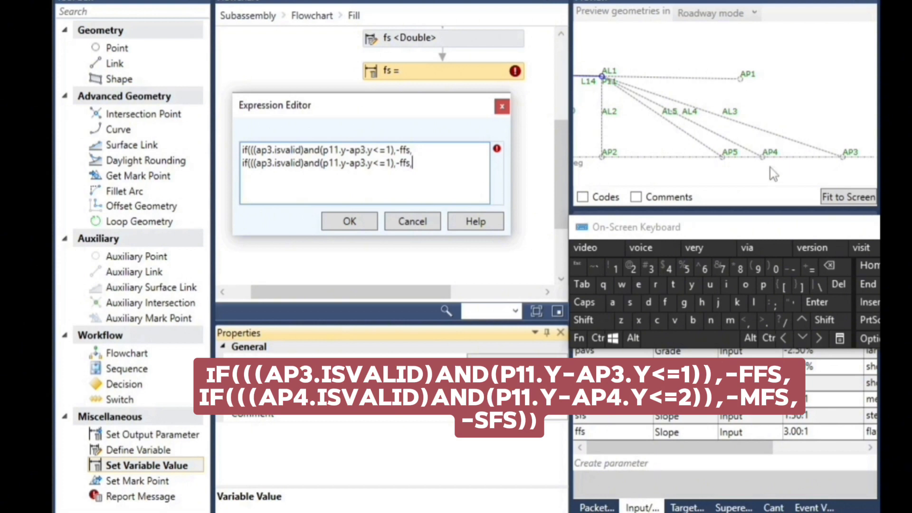
# Replace both ap3 references with ap4 in the second line of the expression
pyautogui.click(274, 163)
pyautogui.click(829, 267)
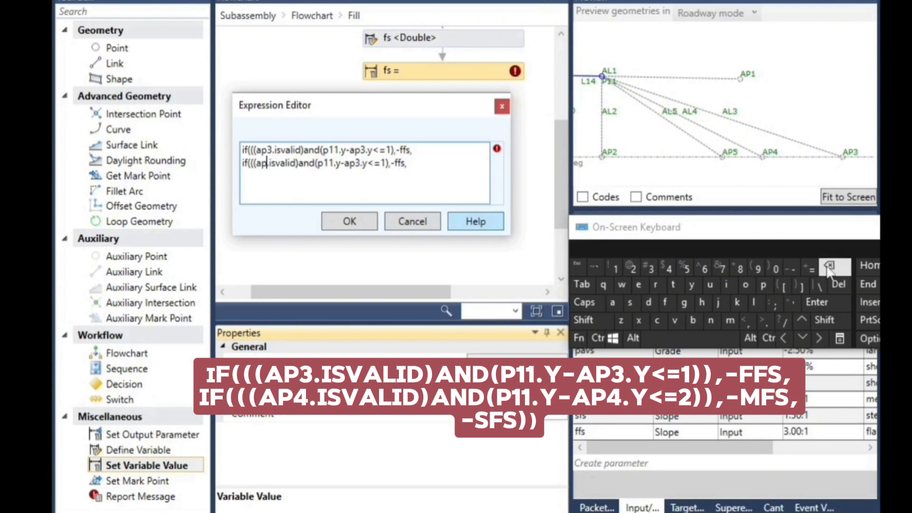
pyautogui.click(662, 270)
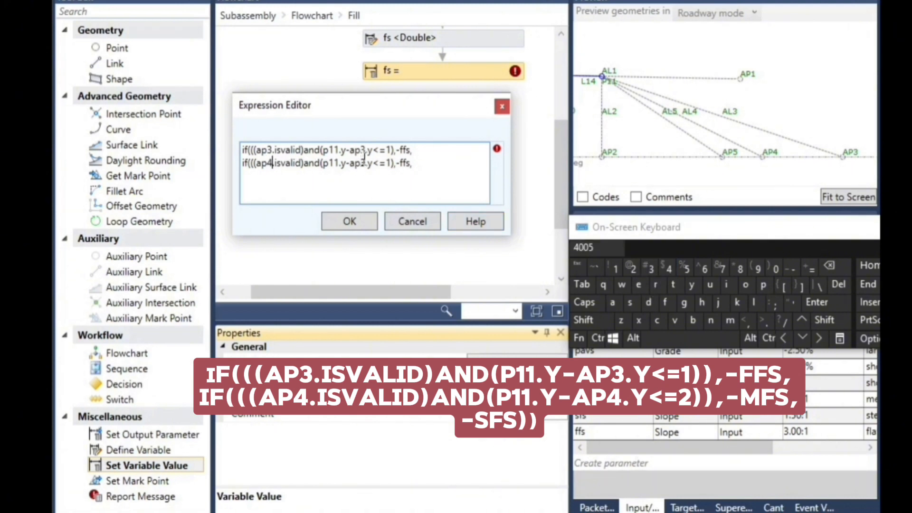
pyautogui.click(839, 285)
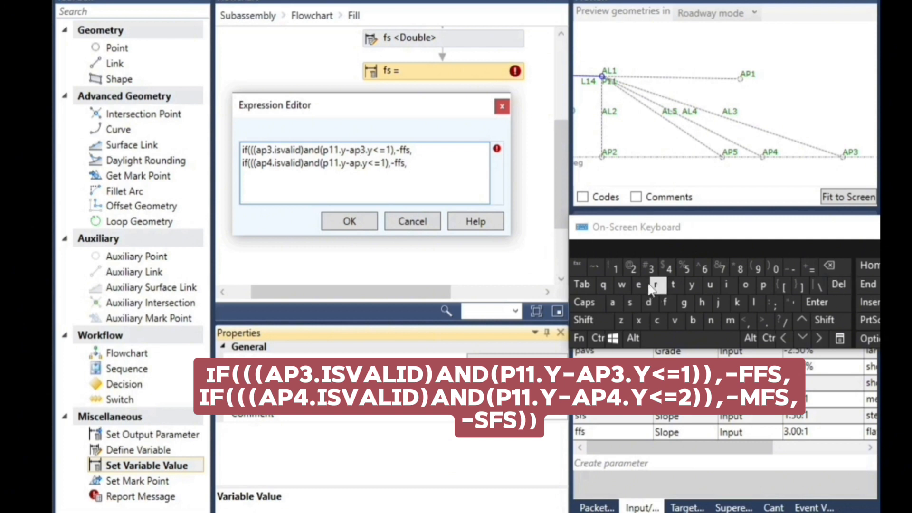
pyautogui.click(669, 272)
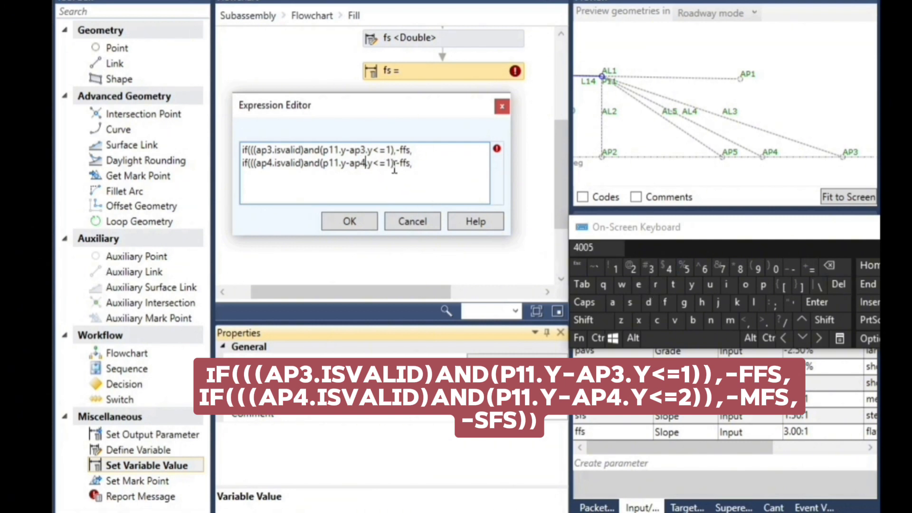
# Change the second line's result to -mfs and its height limit to 2
pyautogui.click(829, 265)
pyautogui.click(730, 320)
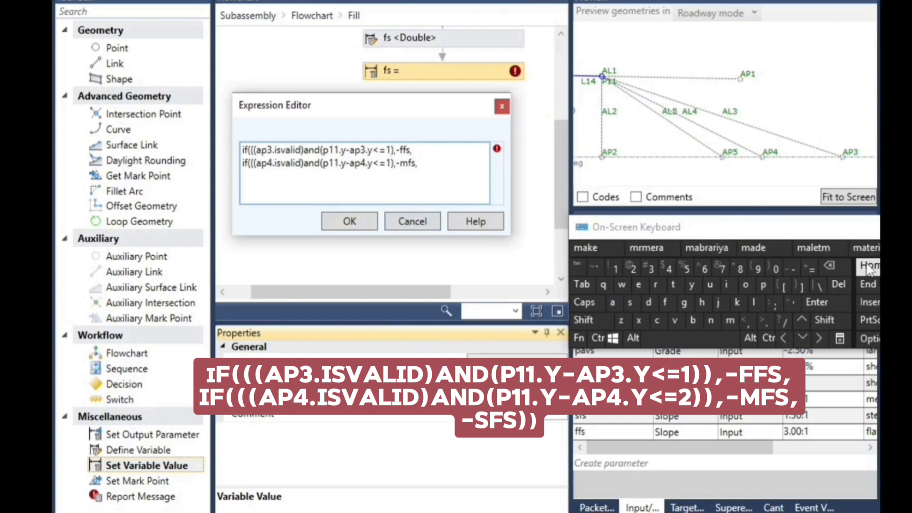
pyautogui.click(829, 265)
pyautogui.click(634, 267)
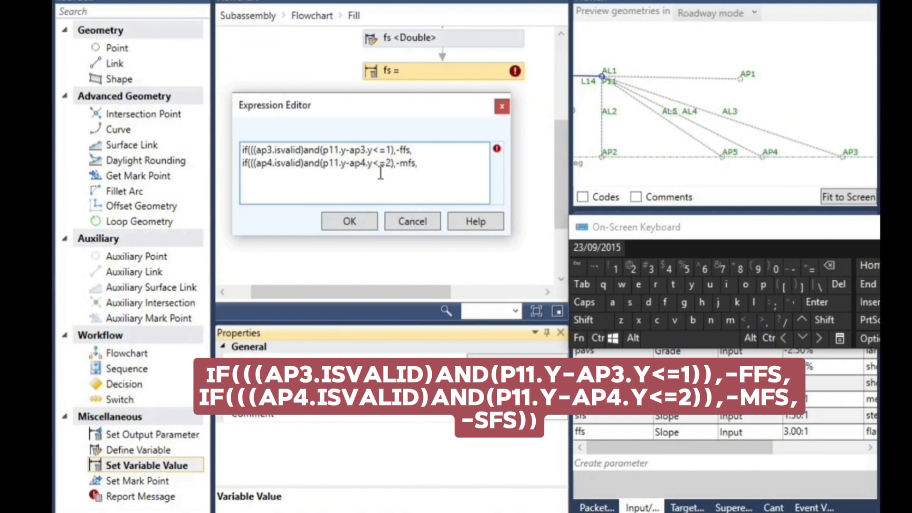
# Add a third line to the expression containing the fallback result "-sfs"
pyautogui.click(420, 163)
pyautogui.click(817, 302)
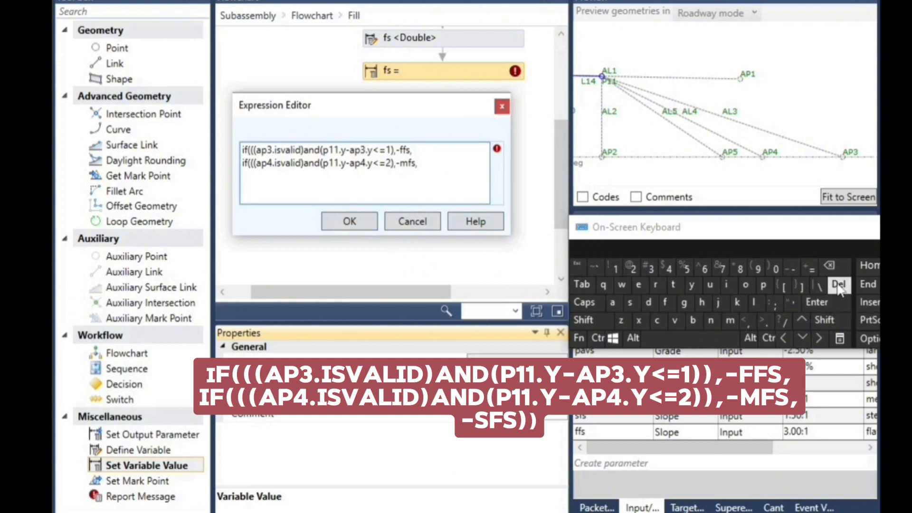
pyautogui.click(791, 269)
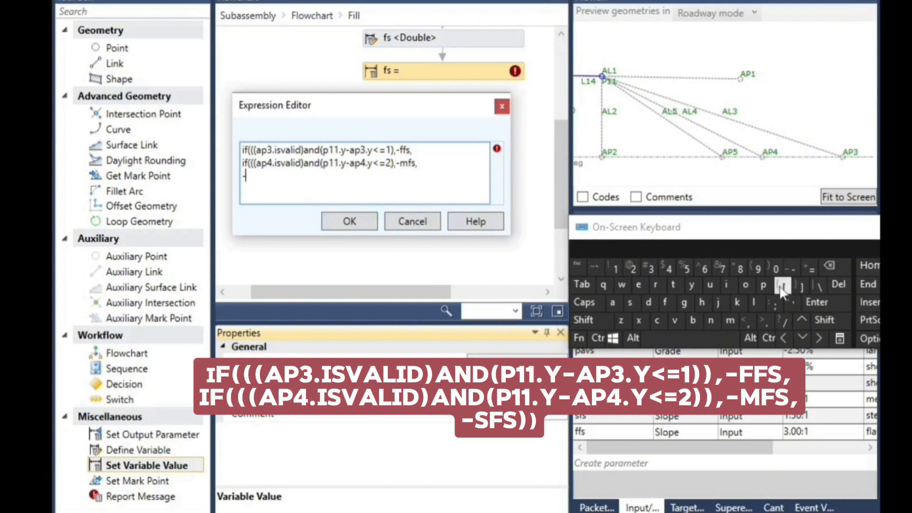
pyautogui.click(637, 305)
pyautogui.click(637, 306)
pyautogui.click(829, 266)
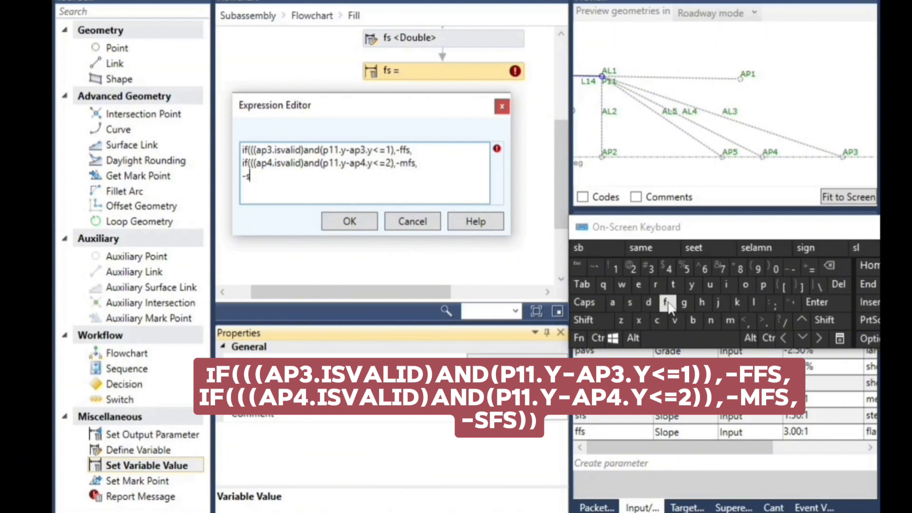
pyautogui.click(667, 304)
pyautogui.write('s')
# Close both nested if functions by ending the third line with "))"
pyautogui.click(849, 321)
pyautogui.click(772, 270)
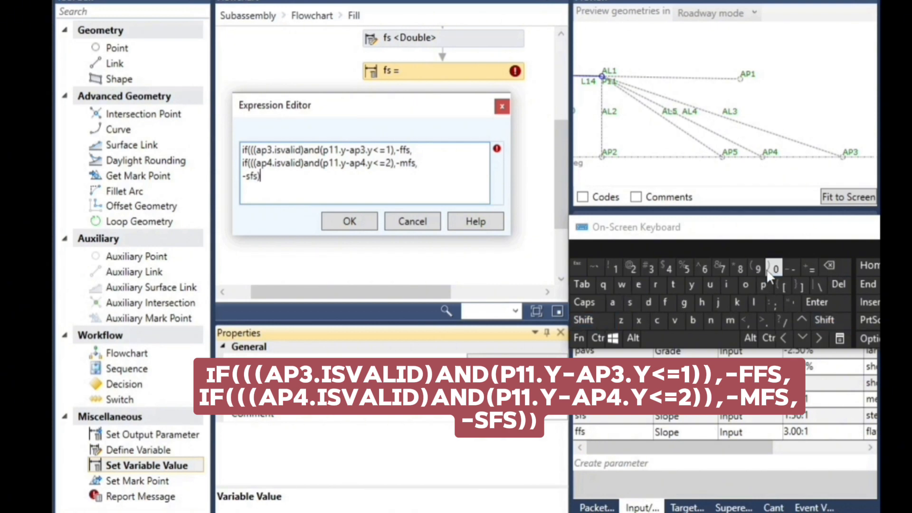
pyautogui.click(771, 269)
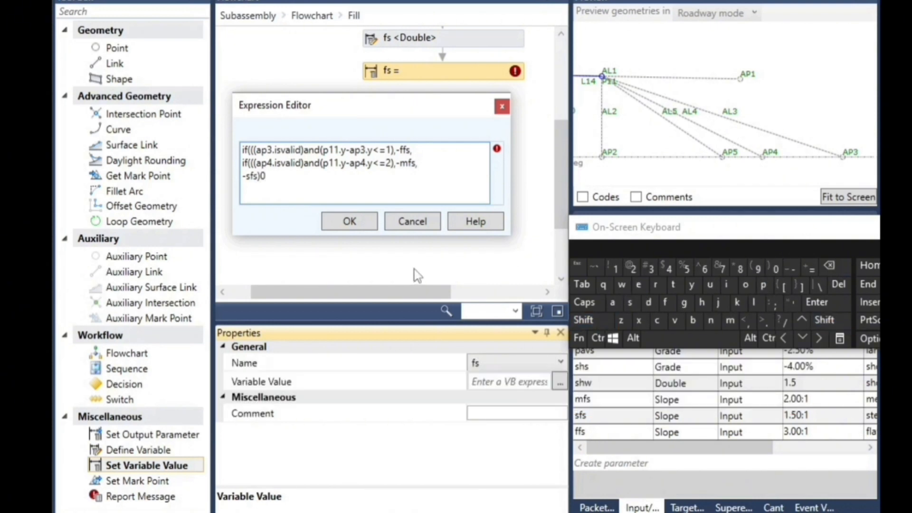
pyautogui.click(830, 266)
pyautogui.click(826, 320)
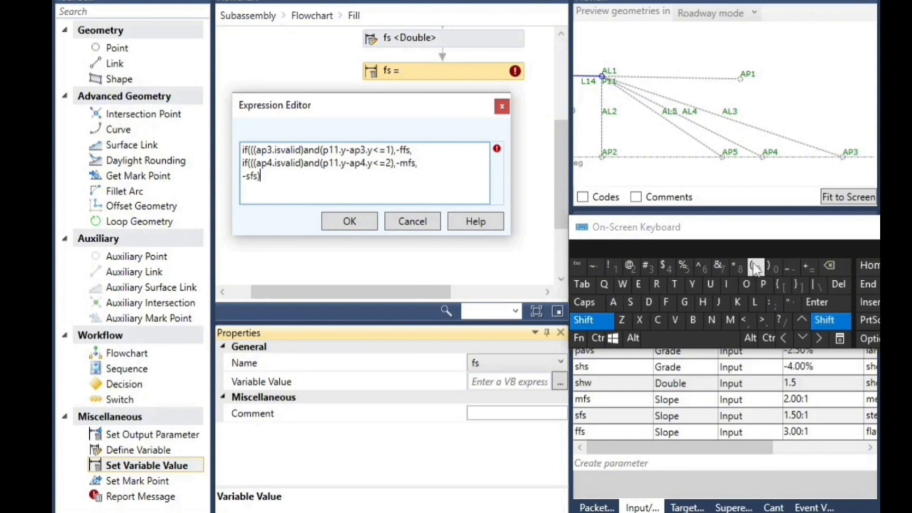
pyautogui.click(775, 269)
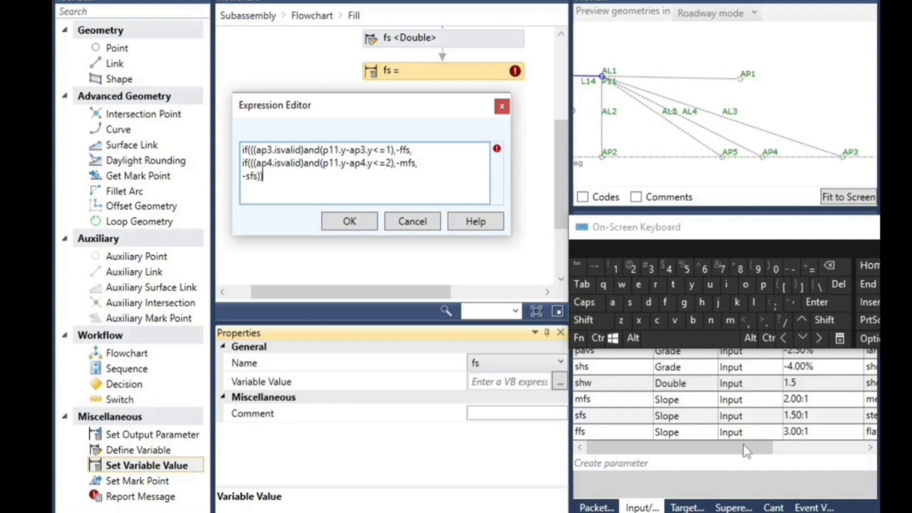
# Add the missing closing parentheses after "<=1)" and "<=2)" and accept the fs expression
pyautogui.click(827, 321)
pyautogui.click(770, 269)
pyautogui.click(825, 319)
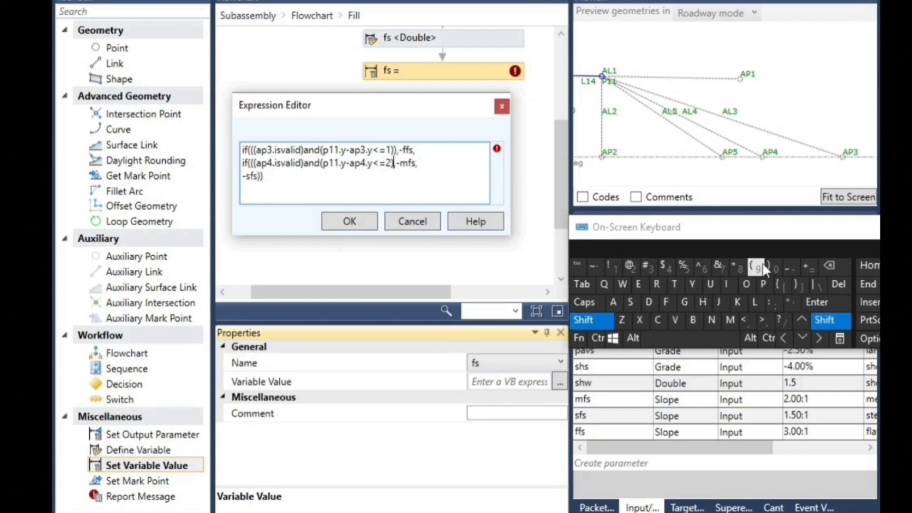
pyautogui.click(763, 264)
pyautogui.click(831, 268)
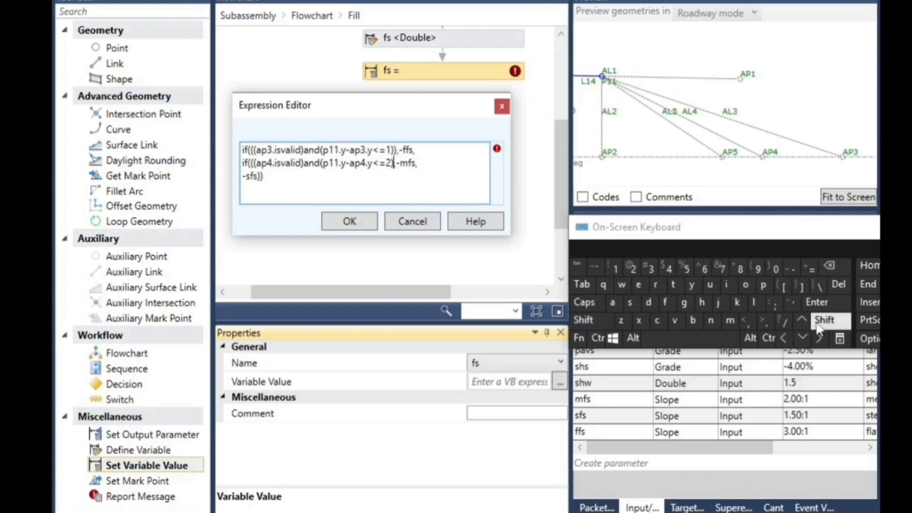
pyautogui.click(820, 325)
pyautogui.click(772, 268)
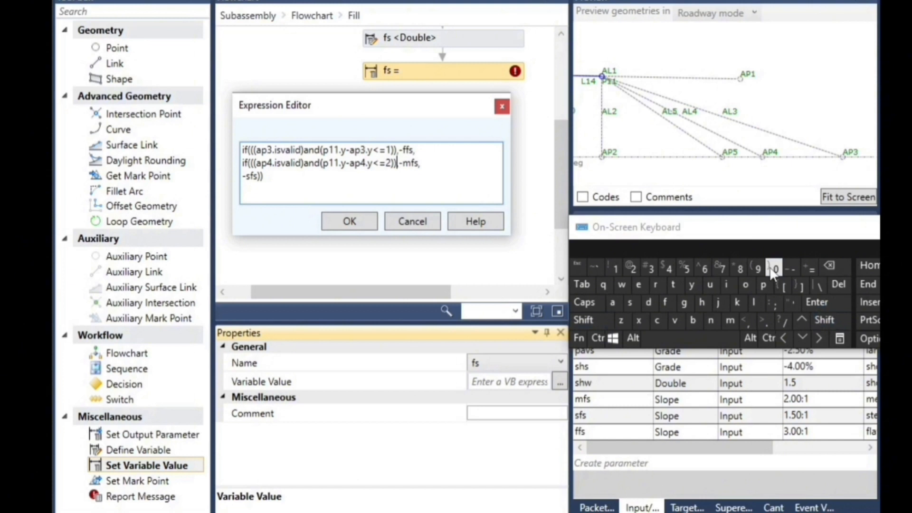
pyautogui.click(351, 221)
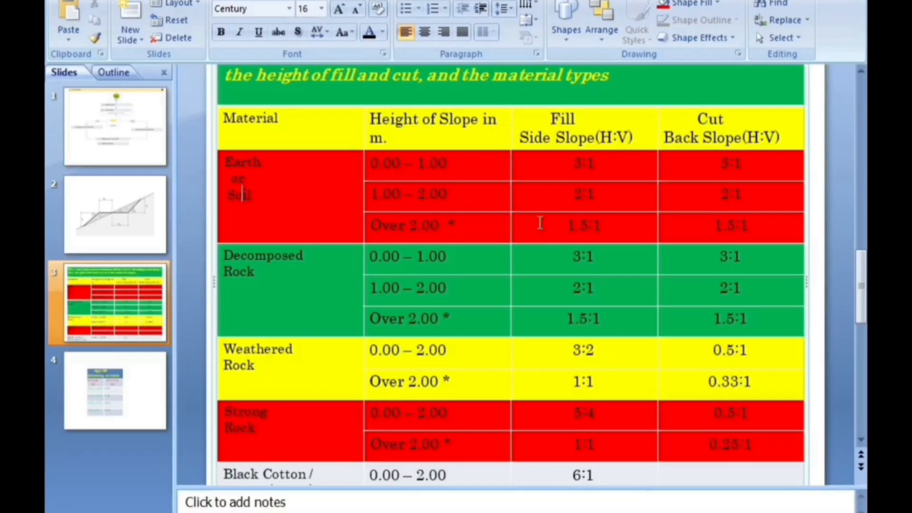
# Switch to PowerPoint and examine the High Fill Widening table's widening for each fill height range
pyautogui.scroll(-3, 540, 220)
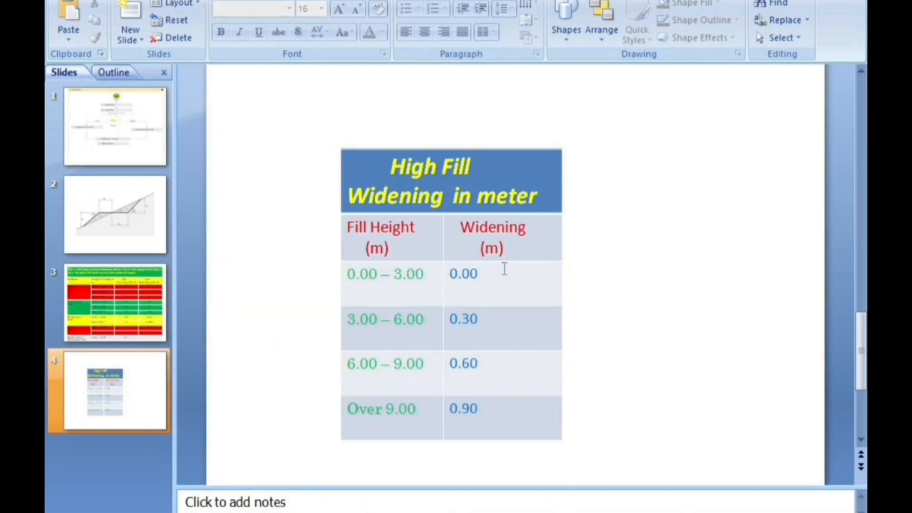
pyautogui.moveTo(501, 247); pyautogui.dragTo(485, 247)
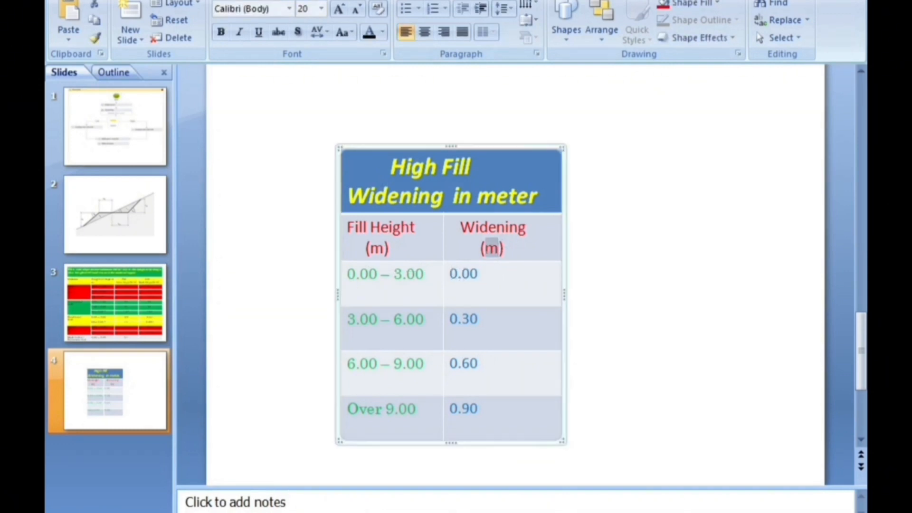
pyautogui.click(359, 319)
pyautogui.moveTo(486, 323); pyautogui.dragTo(456, 319)
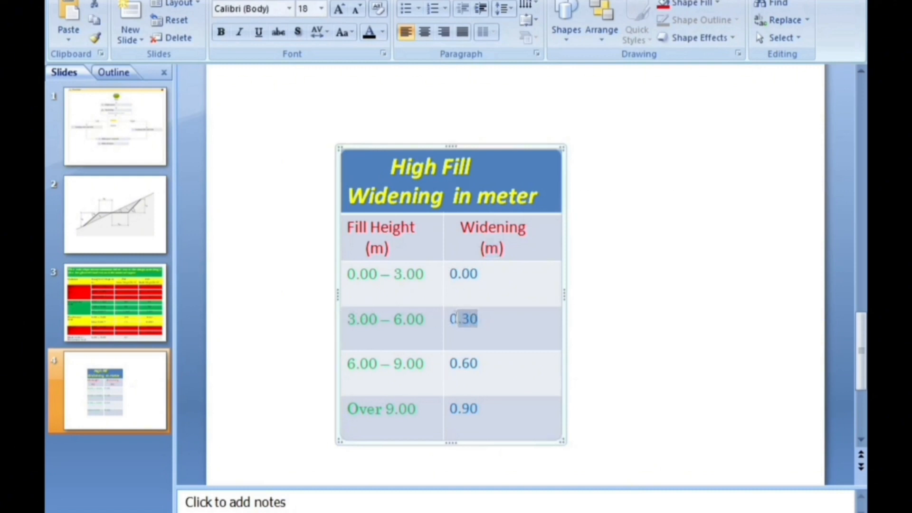
pyautogui.moveTo(491, 365); pyautogui.dragTo(450, 354)
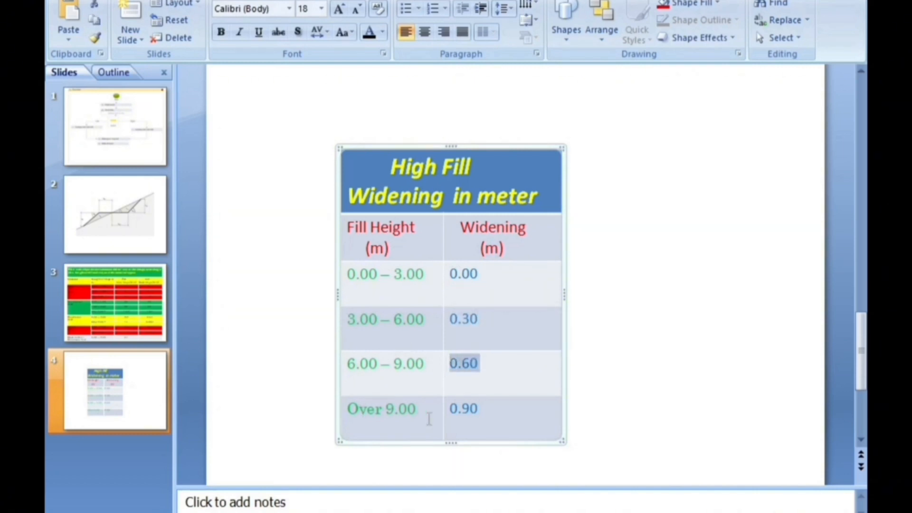
pyautogui.moveTo(496, 405); pyautogui.dragTo(439, 401)
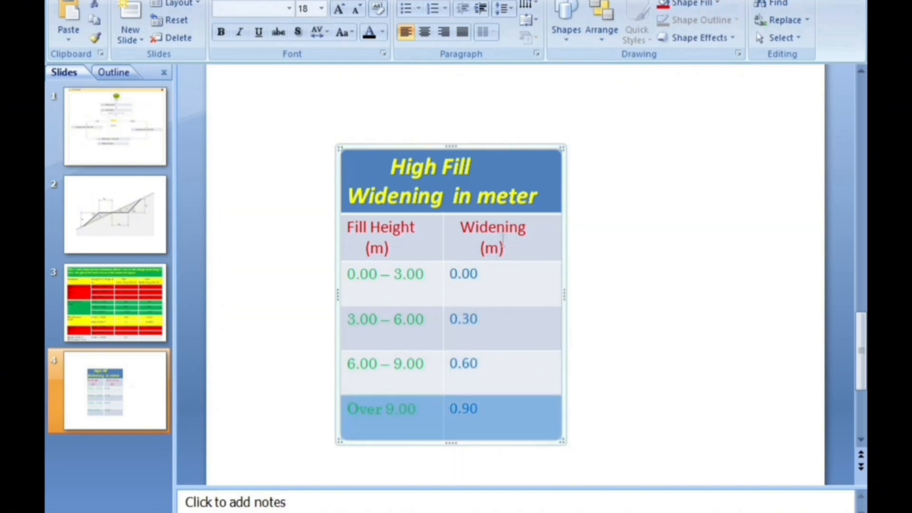
pyautogui.click(494, 244)
pyautogui.click(514, 345)
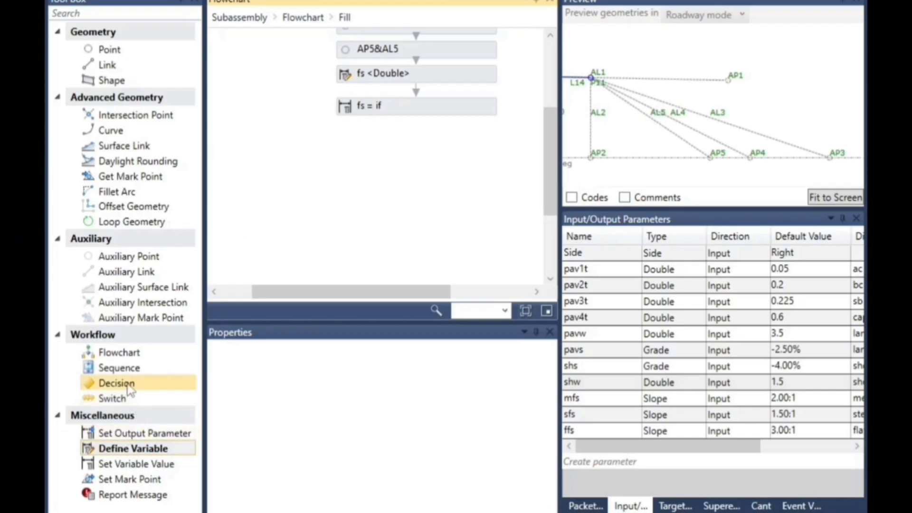
# Add a Define Variable element below the fs value in the Fill flowchart and name the variable md
pyautogui.moveTo(127, 453); pyautogui.dragTo(418, 116)
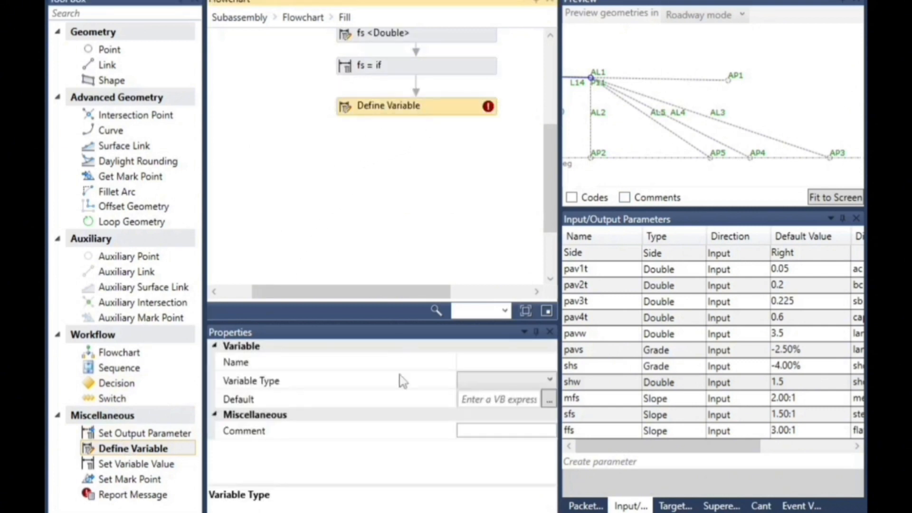
pyautogui.click(477, 382)
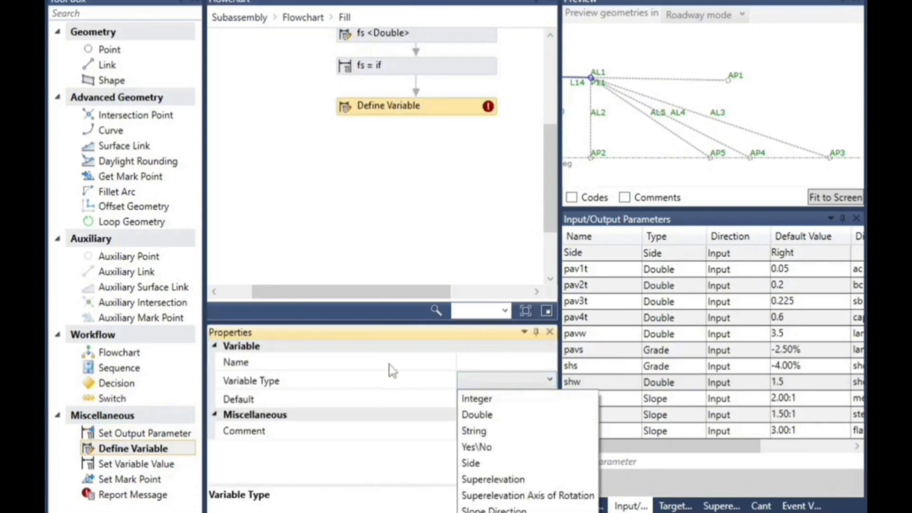
pyautogui.click(467, 361)
pyautogui.click(491, 366)
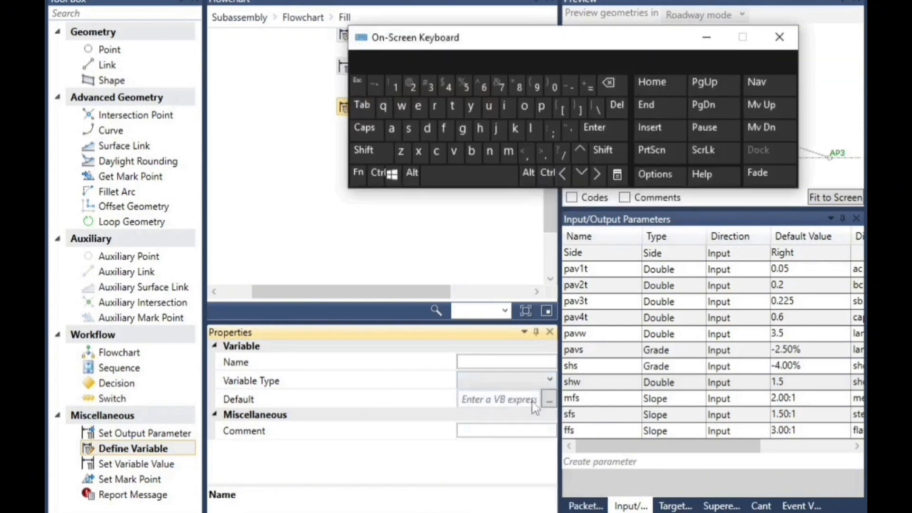
pyautogui.click(475, 363)
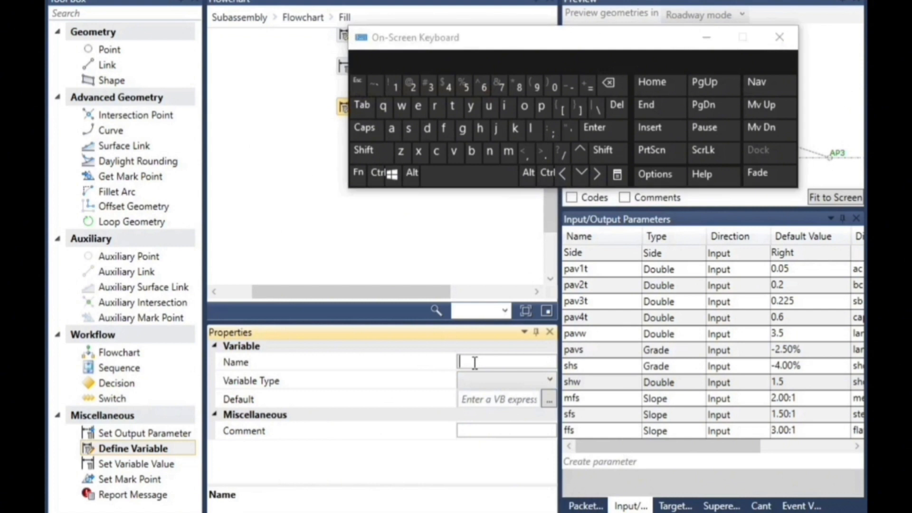
pyautogui.click(509, 151)
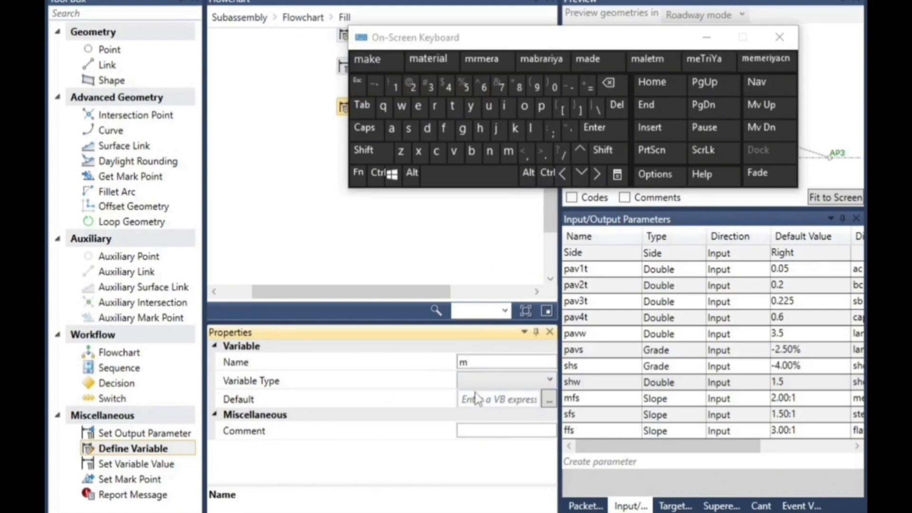
pyautogui.click(428, 129)
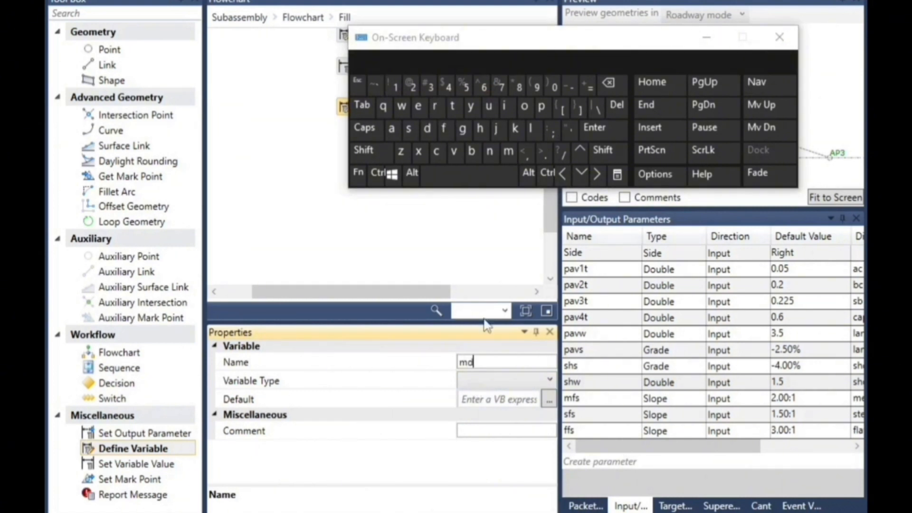
# Set the md variable's type to Double and its default value to 0
pyautogui.click(478, 379)
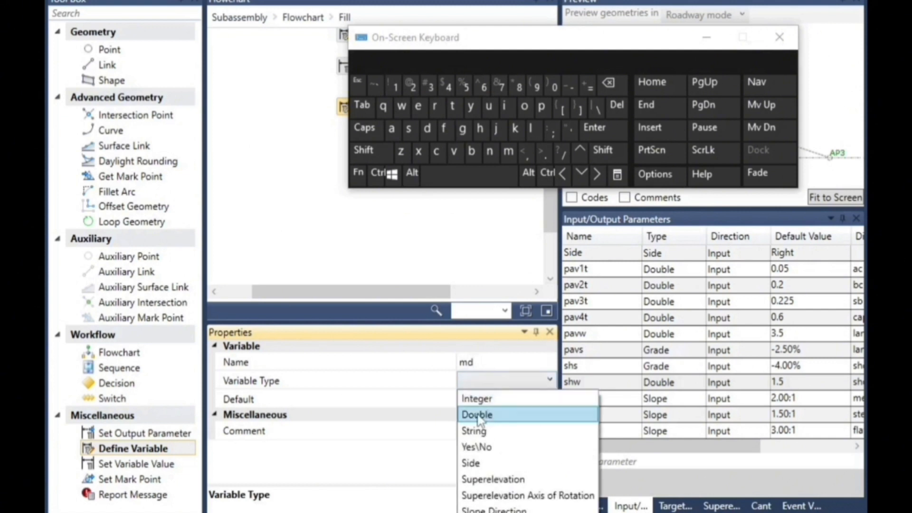
pyautogui.click(478, 415)
pyautogui.click(481, 399)
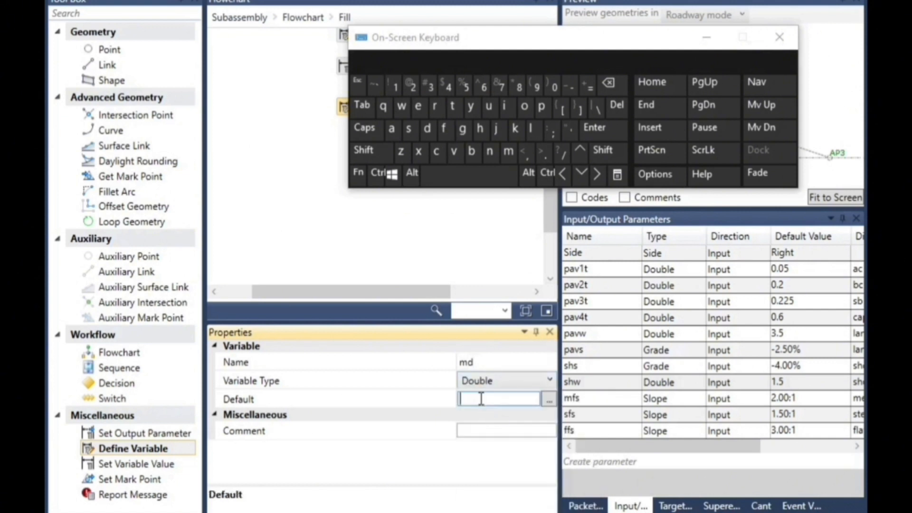
pyautogui.click(524, 106)
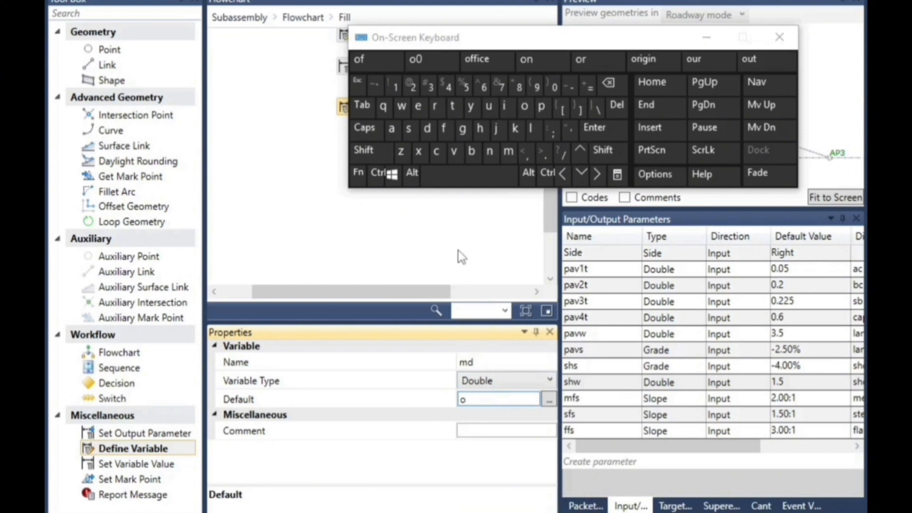
pyautogui.click(609, 84)
pyautogui.click(555, 87)
pyautogui.click(454, 203)
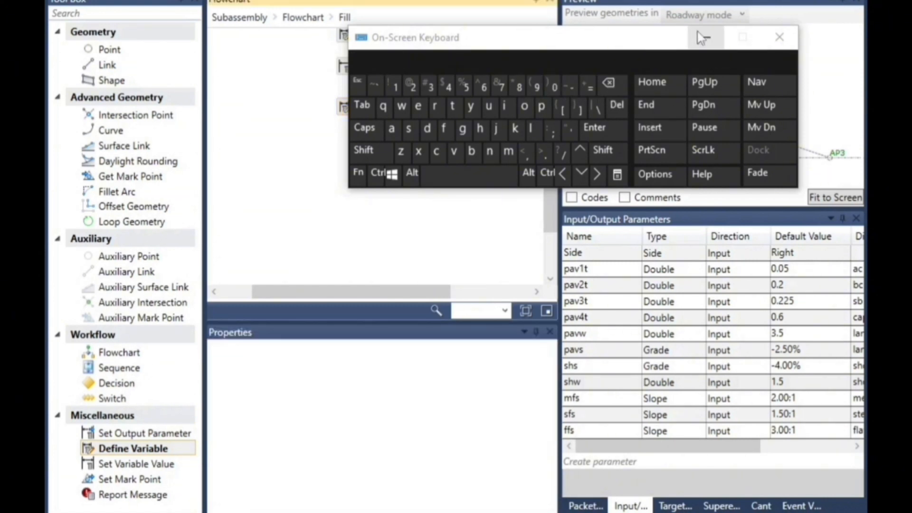
# Add a Set Variable Value element directly below the md definition in the Fill flowchart and align it with that element
pyautogui.click(702, 38)
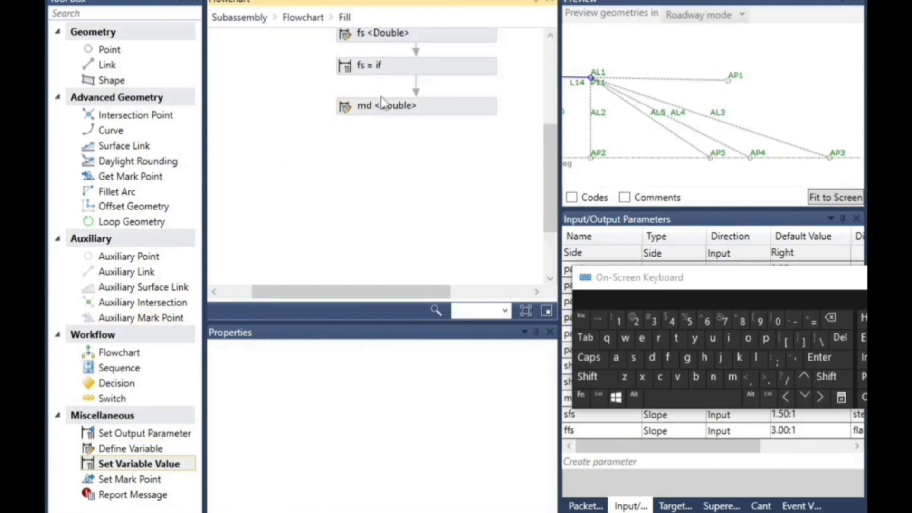
pyautogui.moveTo(152, 468); pyautogui.dragTo(415, 95)
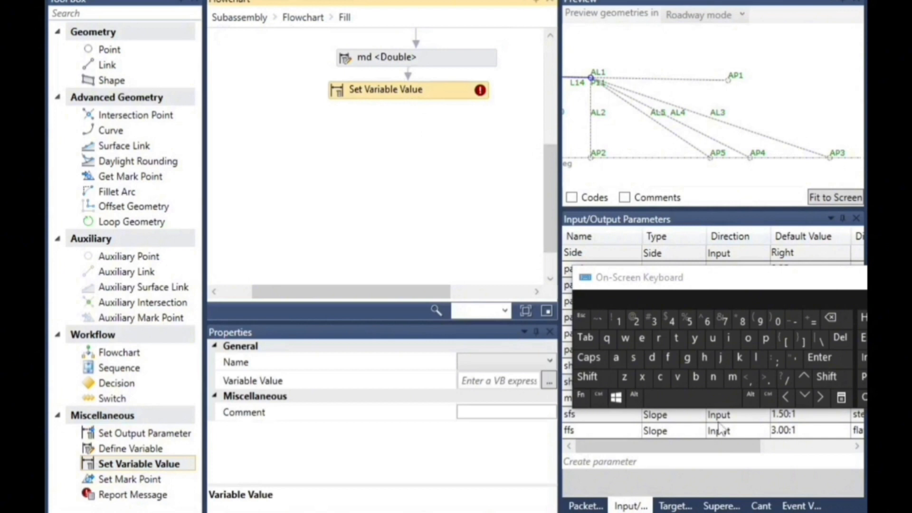
pyautogui.click(817, 398)
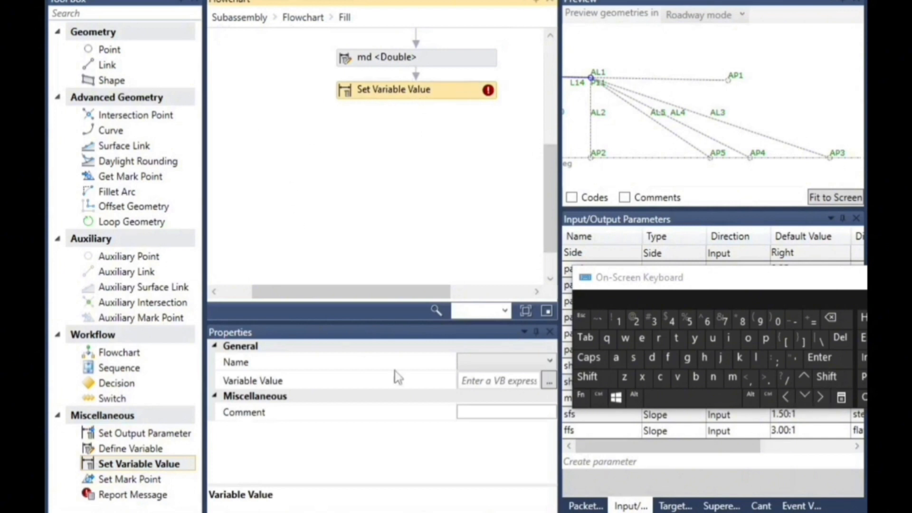
pyautogui.click(494, 363)
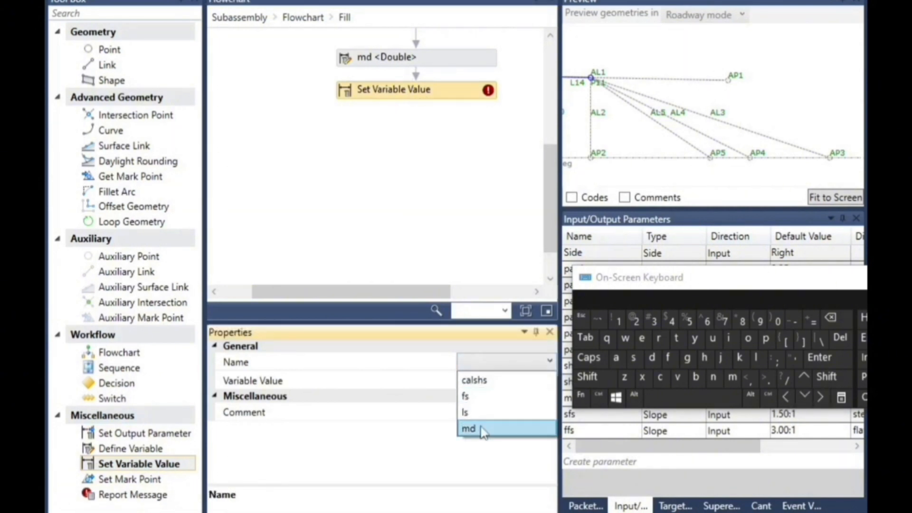
pyautogui.click(463, 275)
# Rename the defined variable md to wd
pyautogui.click(422, 64)
pyautogui.click(487, 363)
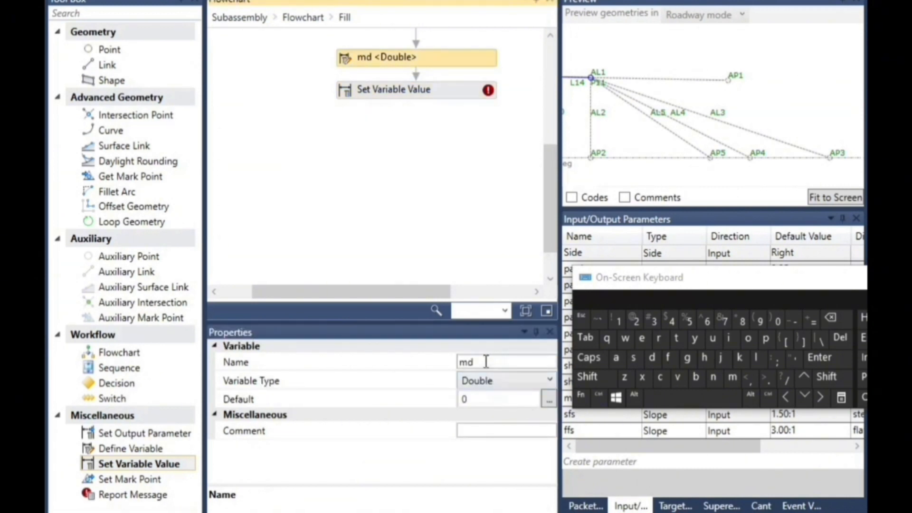
pyautogui.click(466, 363)
pyautogui.click(830, 318)
pyautogui.click(625, 338)
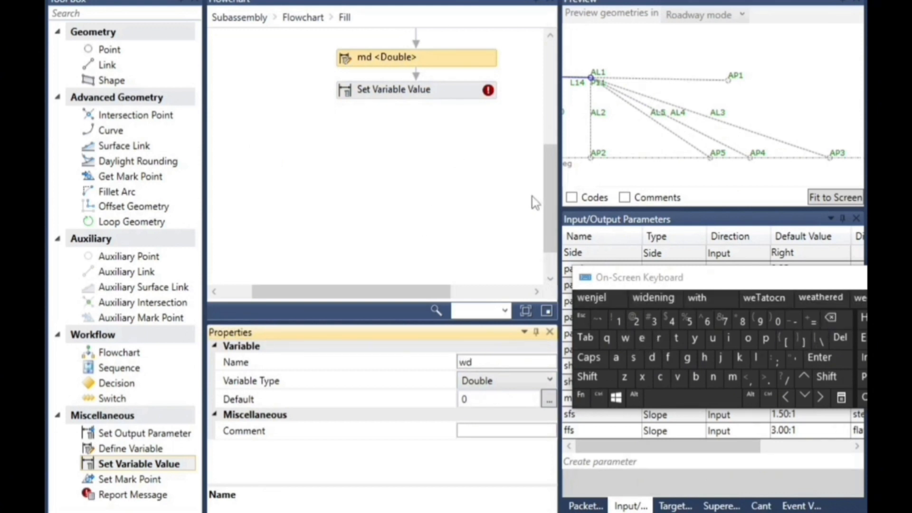
pyautogui.click(429, 234)
# Choose wd as the variable that the new Set Variable Value element assigns
pyautogui.click(434, 90)
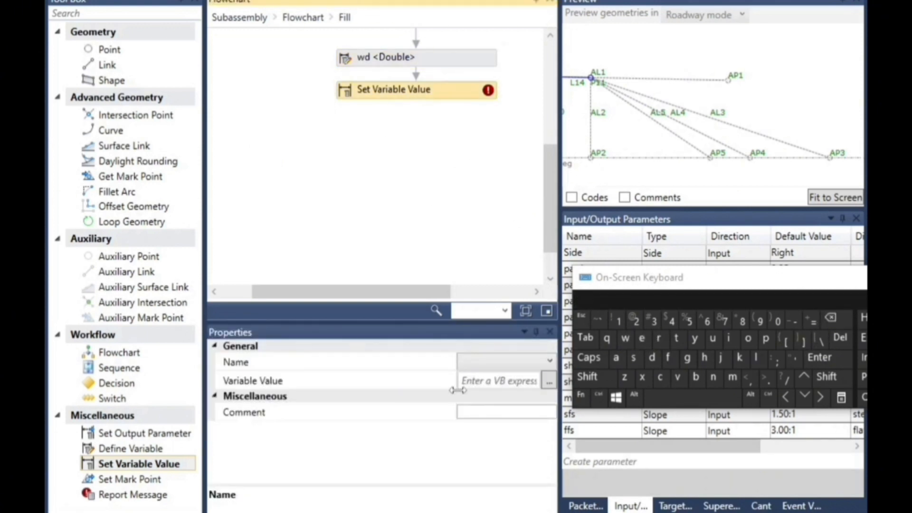
pyautogui.click(490, 365)
pyautogui.click(481, 428)
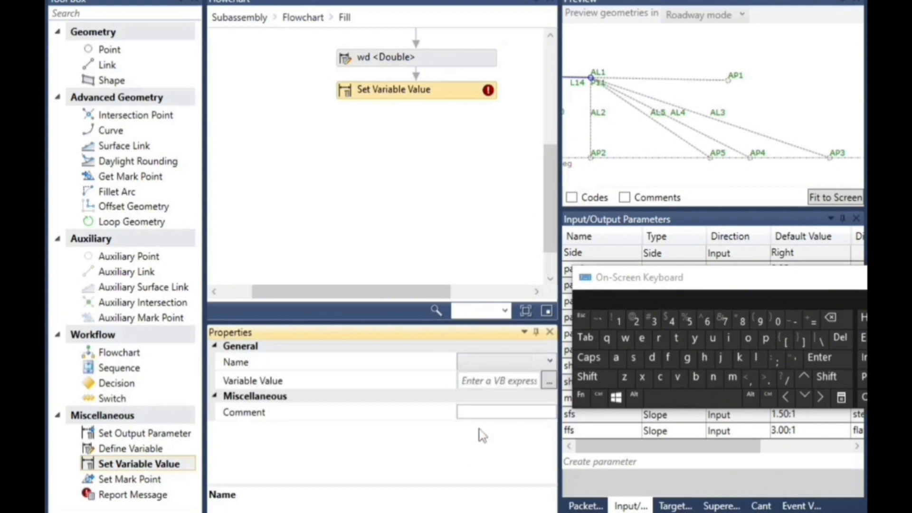
# Begin the wd variable value expression with "if(("
pyautogui.click(489, 382)
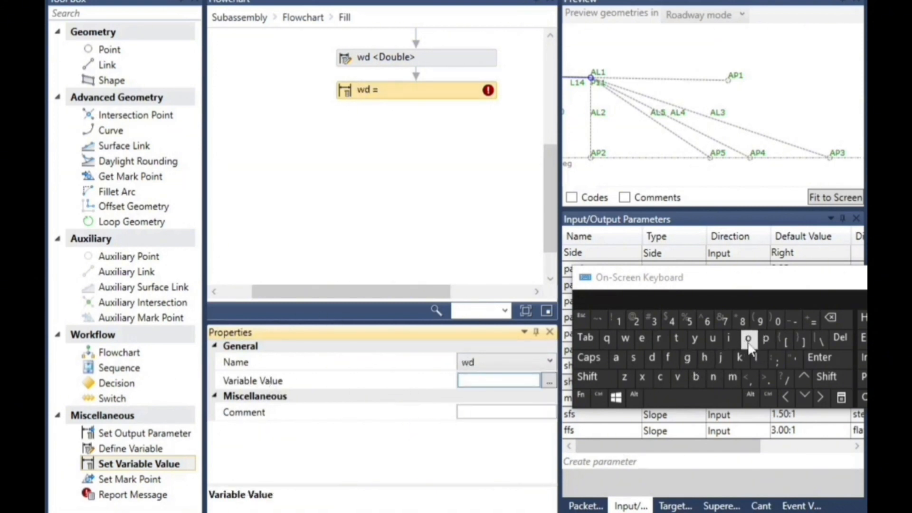
pyautogui.click(728, 338)
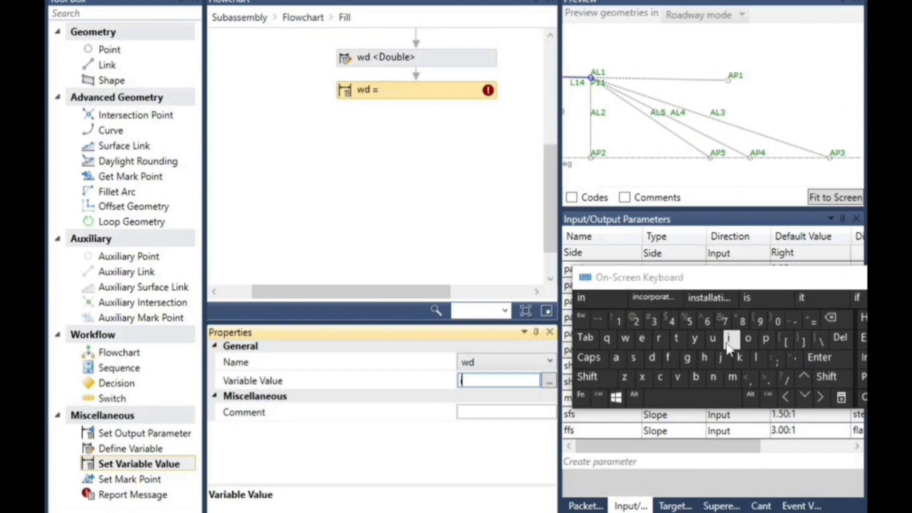
pyautogui.click(667, 358)
pyautogui.click(829, 376)
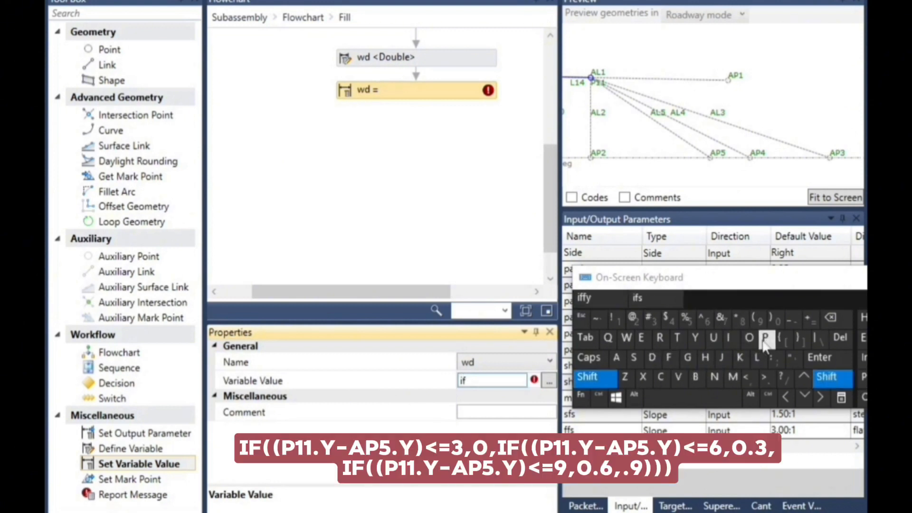
pyautogui.click(757, 319)
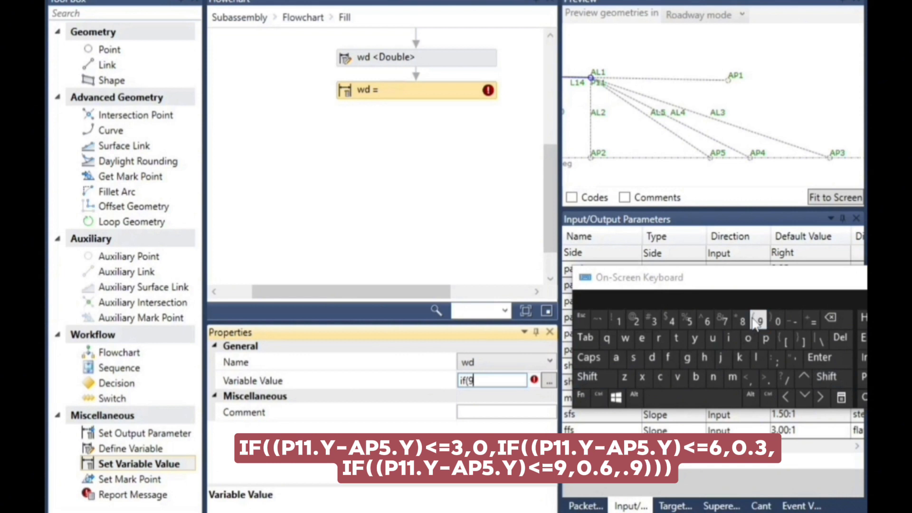
pyautogui.click(831, 317)
pyautogui.click(828, 376)
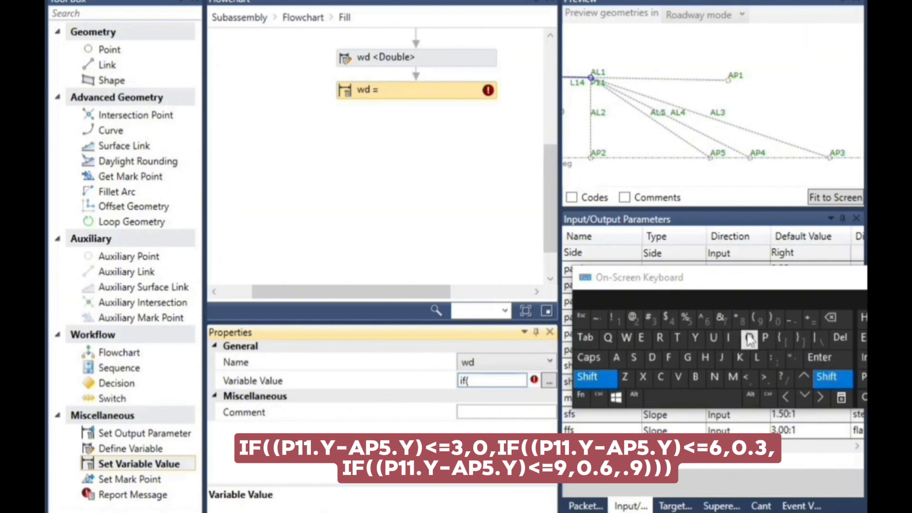
pyautogui.click(749, 316)
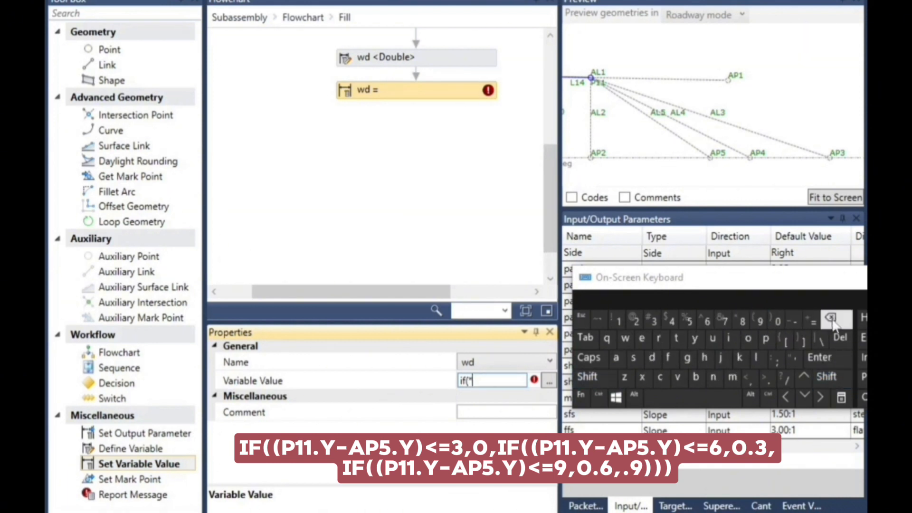
pyautogui.click(827, 377)
pyautogui.click(758, 321)
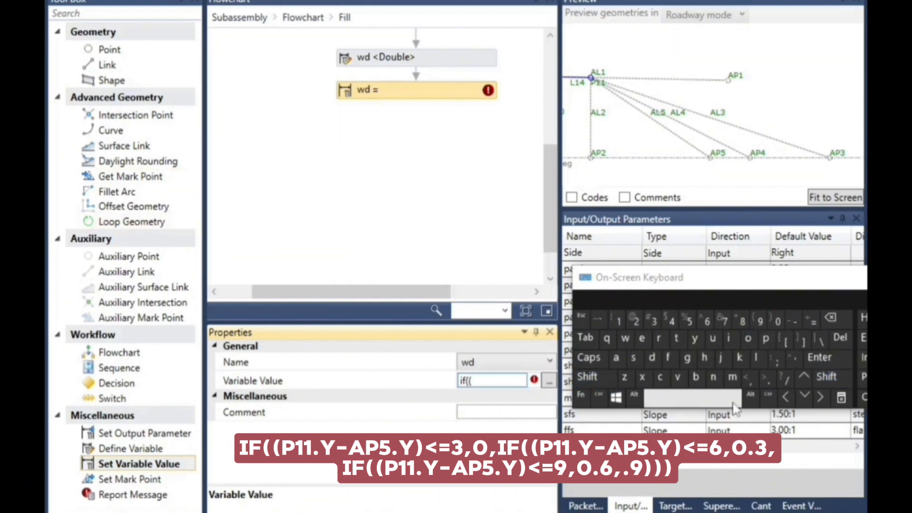
# Extend the wd expression with the height difference "p11.y-ap5.y"
pyautogui.click(766, 340)
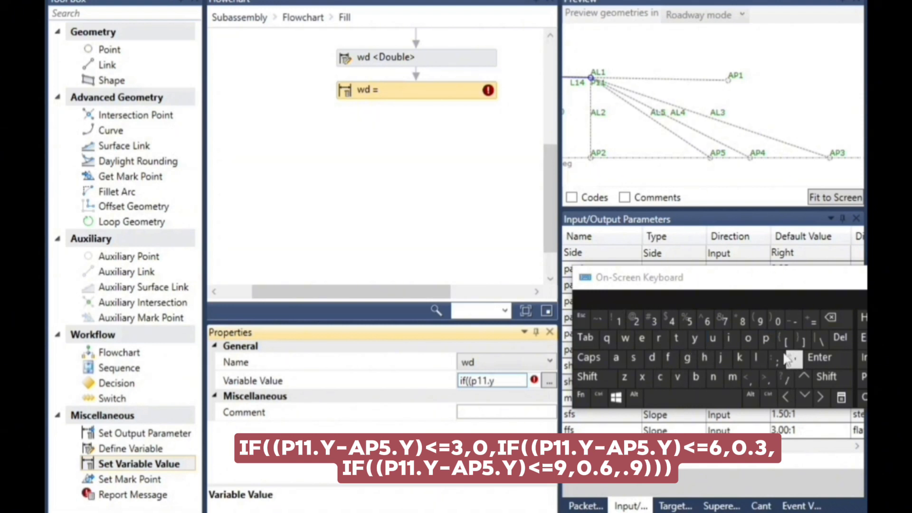
pyautogui.click(616, 357)
pyautogui.click(766, 338)
pyautogui.click(690, 321)
pyautogui.click(765, 378)
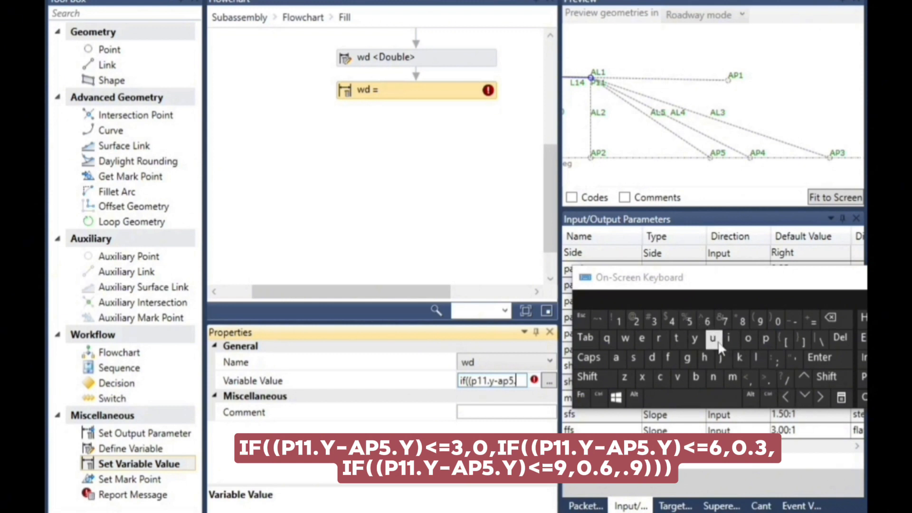
# Continue the wd expression in the Expression Editor with ")<=3,0," after "ap5.y"
pyautogui.click(549, 380)
pyautogui.click(306, 159)
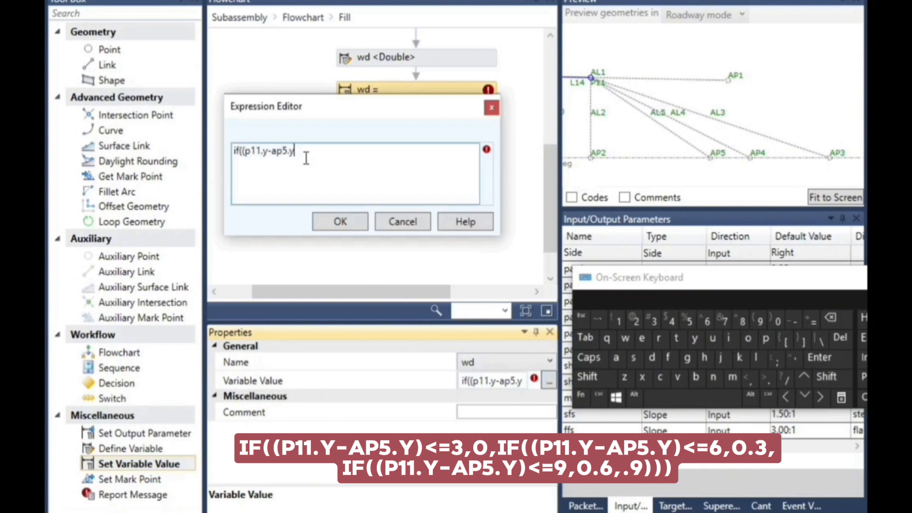
pyautogui.click(827, 377)
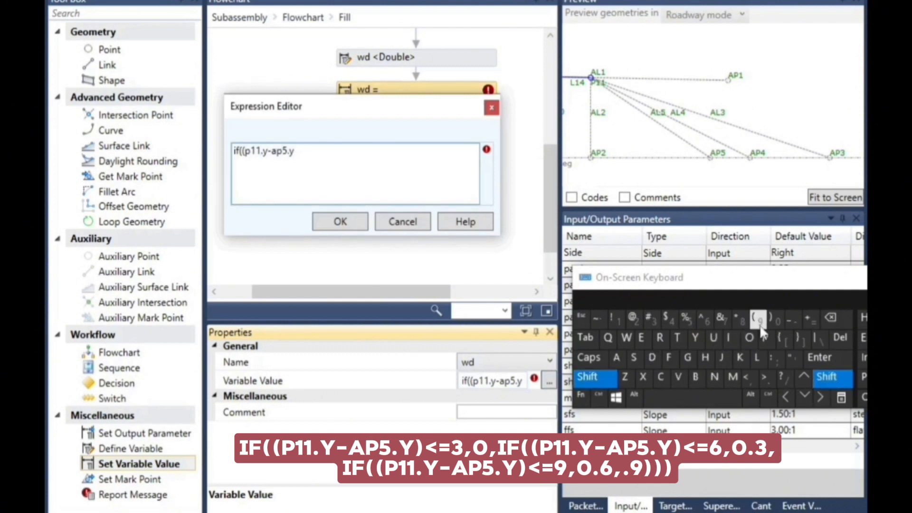
pyautogui.click(777, 322)
pyautogui.click(826, 376)
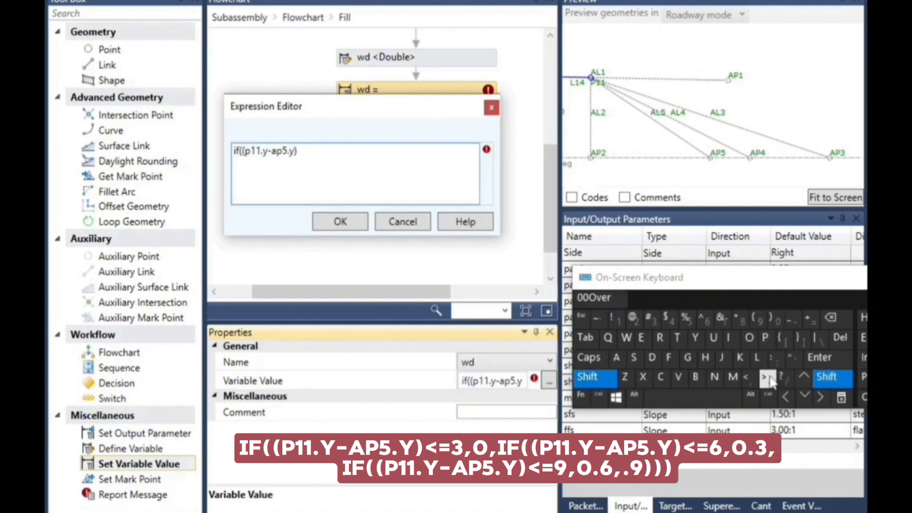
pyautogui.click(749, 377)
pyautogui.click(812, 322)
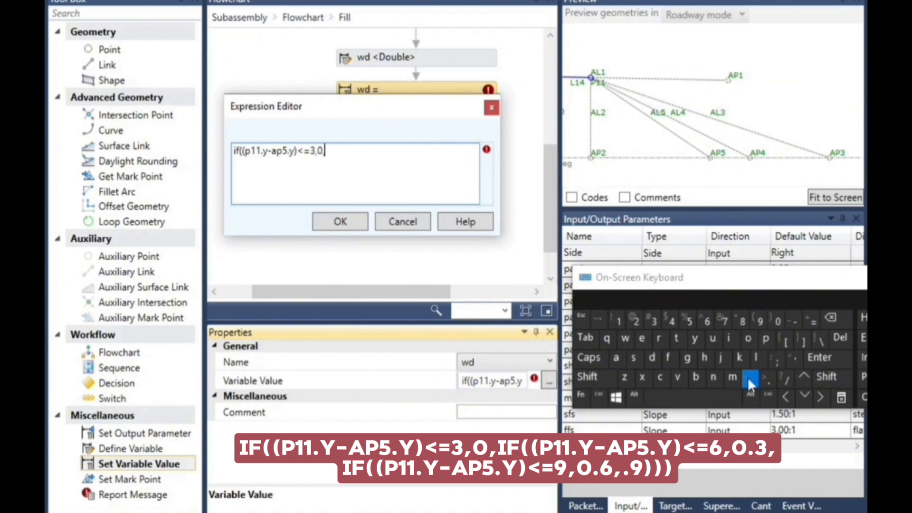
# Start a nested condition in the wd expression by adding "if((" after "<=3,0,"
pyautogui.click(728, 338)
pyautogui.click(832, 377)
pyautogui.click(762, 323)
pyautogui.click(831, 378)
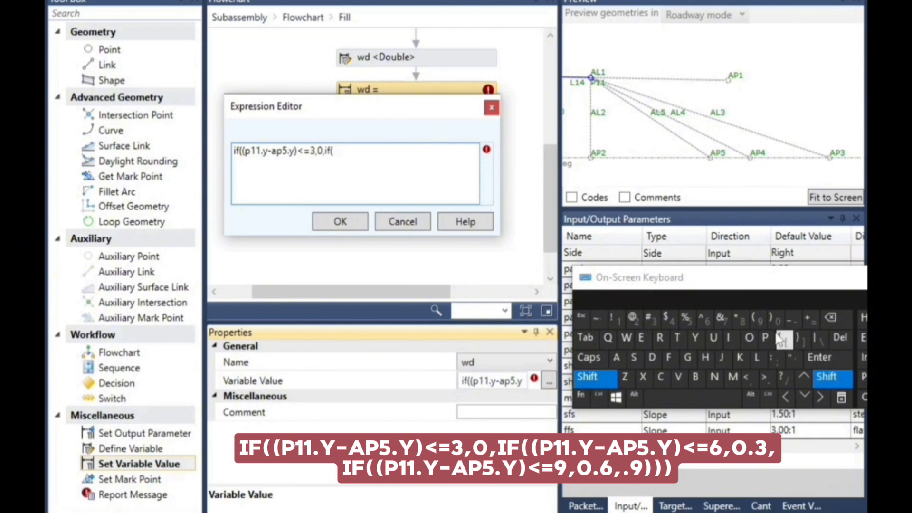
pyautogui.click(759, 322)
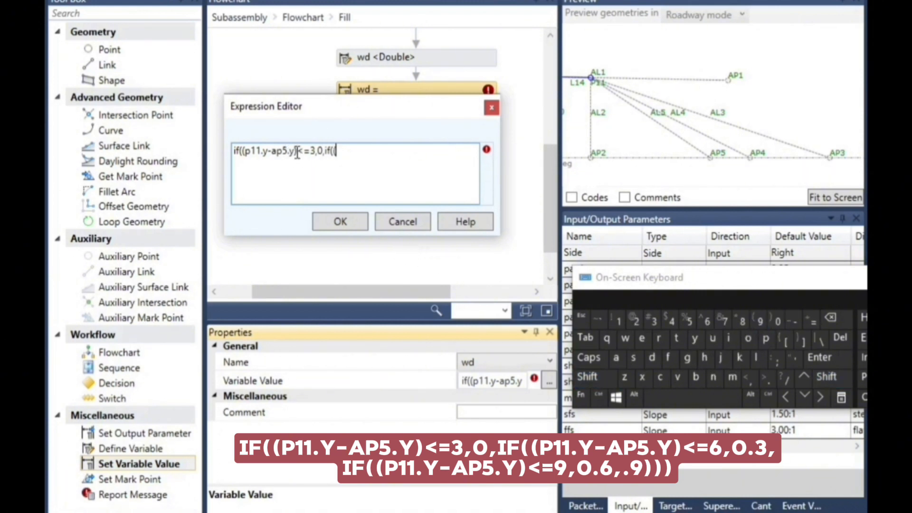
# Copy "p11.y-ap5.y)" from the first condition and paste it after the nested "if(("
pyautogui.moveTo(299, 150); pyautogui.dragTo(251, 151)
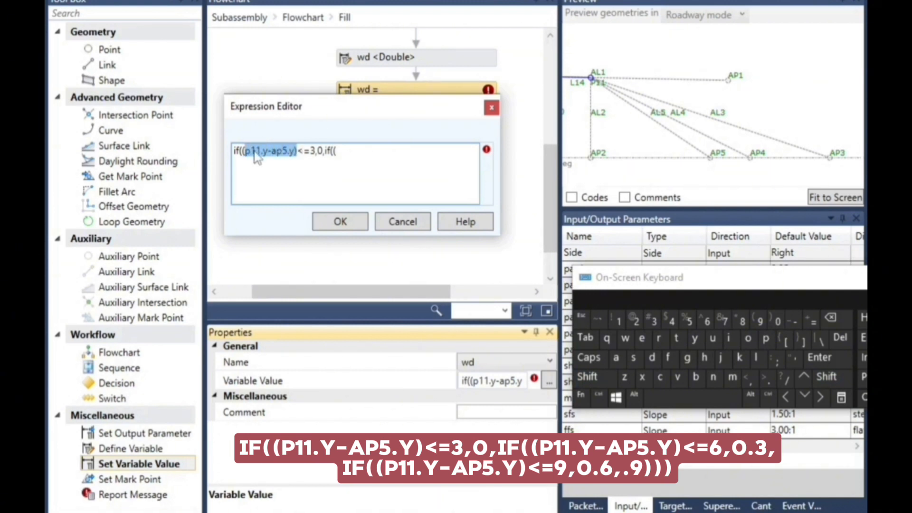
pyautogui.click(599, 398)
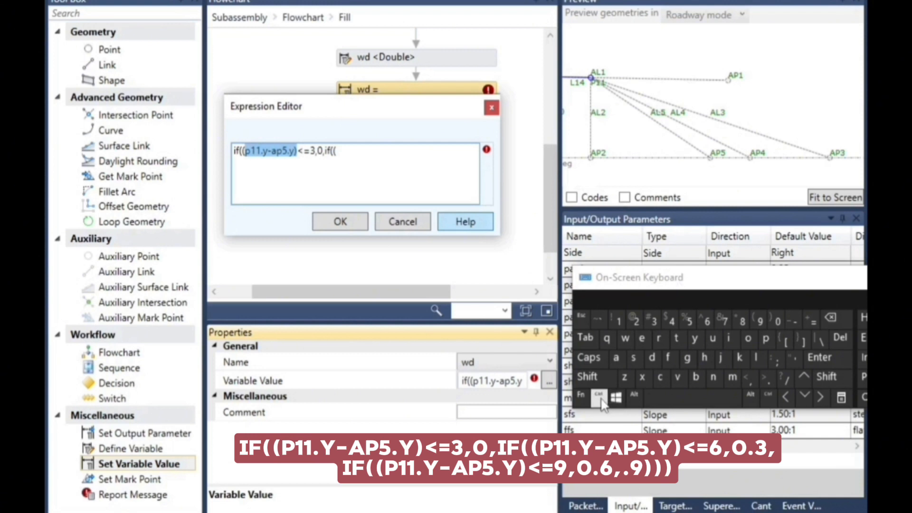
pyautogui.click(659, 377)
pyautogui.click(346, 151)
pyautogui.click(599, 398)
pyautogui.click(677, 377)
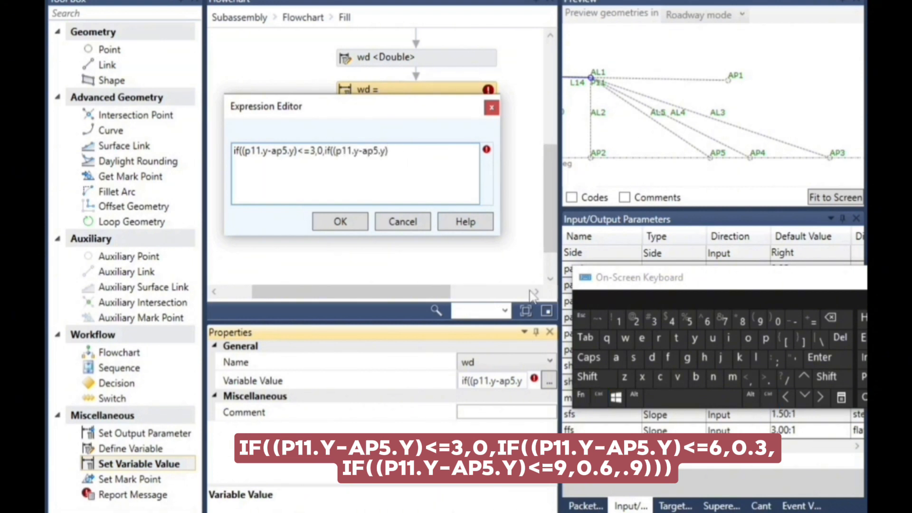
# Complete the second condition of the wd expression with "<=6,0.3,"
pyautogui.click(827, 377)
pyautogui.click(747, 378)
pyautogui.click(707, 321)
pyautogui.click(779, 322)
# Copy "if((p11.y-ap5.y)<=6,0.3," onto a second line of the expression and remove the extra space before it
pyautogui.moveTo(430, 150); pyautogui.dragTo(323, 142)
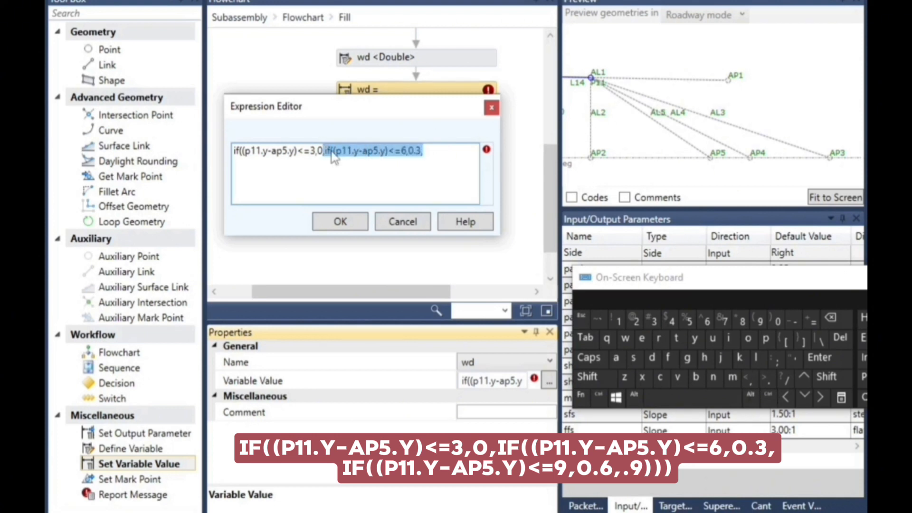
pyautogui.click(599, 396)
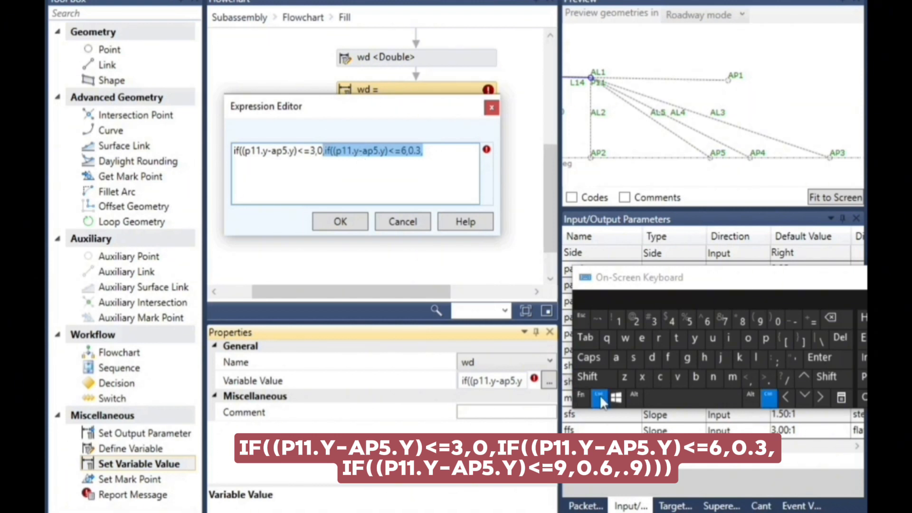
pyautogui.click(659, 377)
pyautogui.click(453, 161)
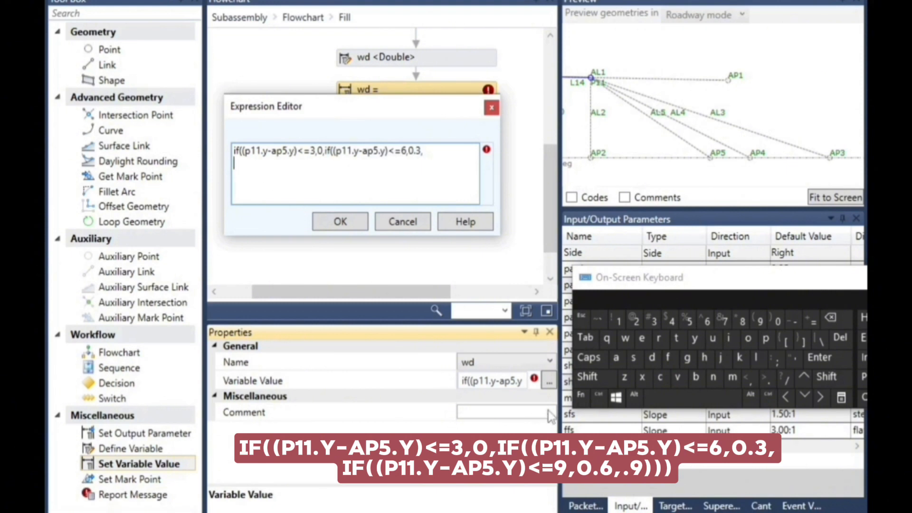
pyautogui.click(599, 397)
pyautogui.click(677, 378)
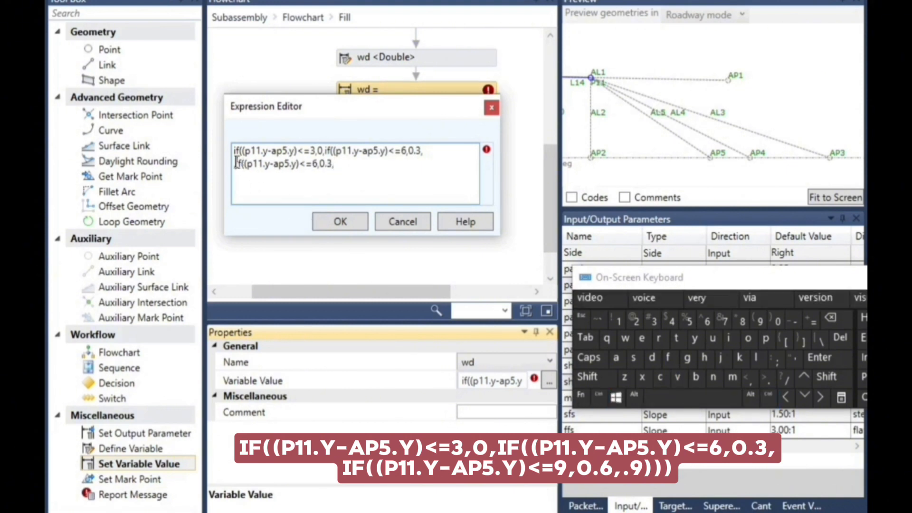
pyautogui.click(831, 317)
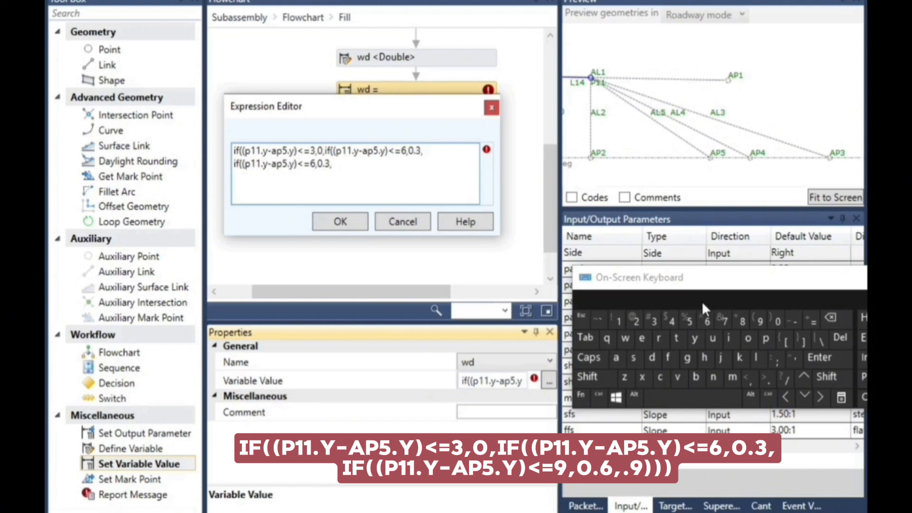
# Change the condition on the second line of the wd expression to "<=9,0.6,"
pyautogui.click(825, 323)
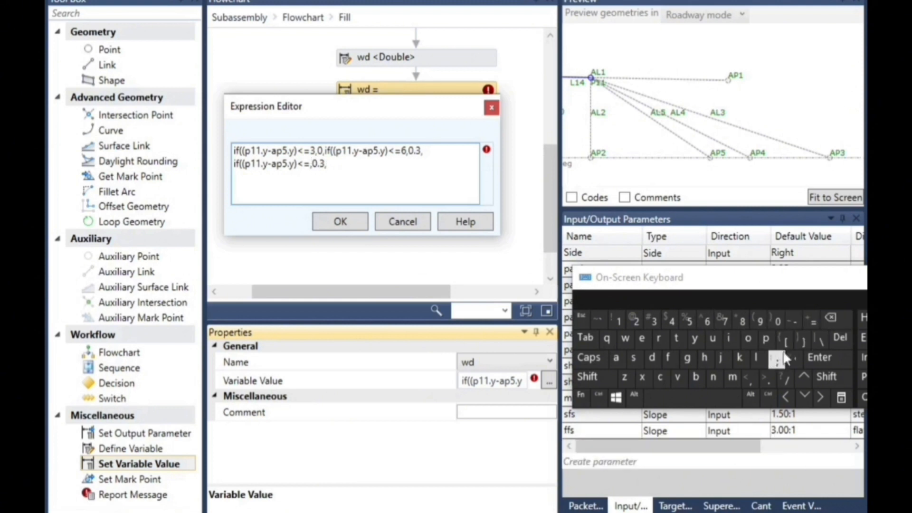
pyautogui.click(760, 321)
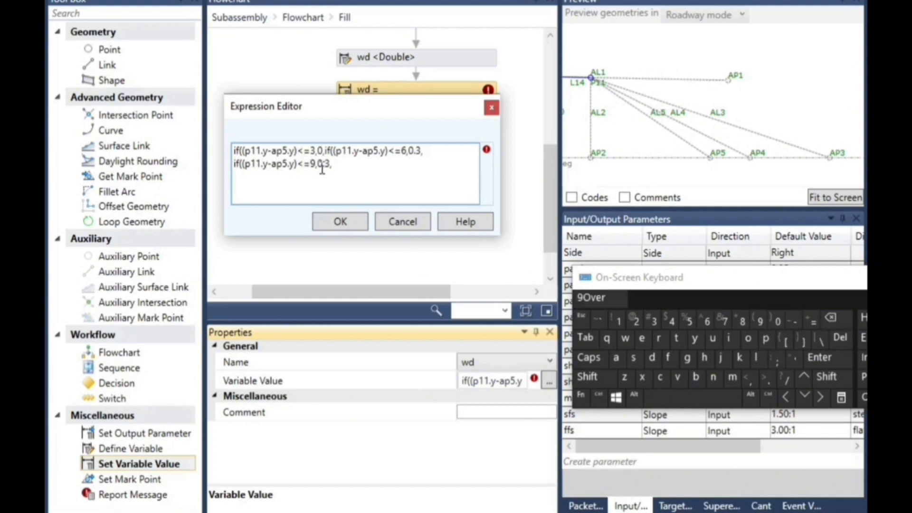
pyautogui.click(831, 319)
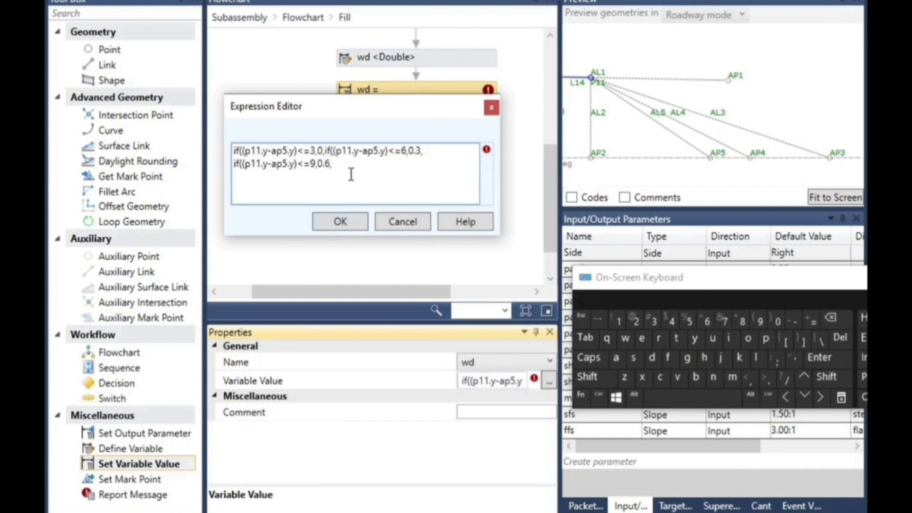
# Finish the wd expression with ".9)))" and accept it
pyautogui.click(767, 384)
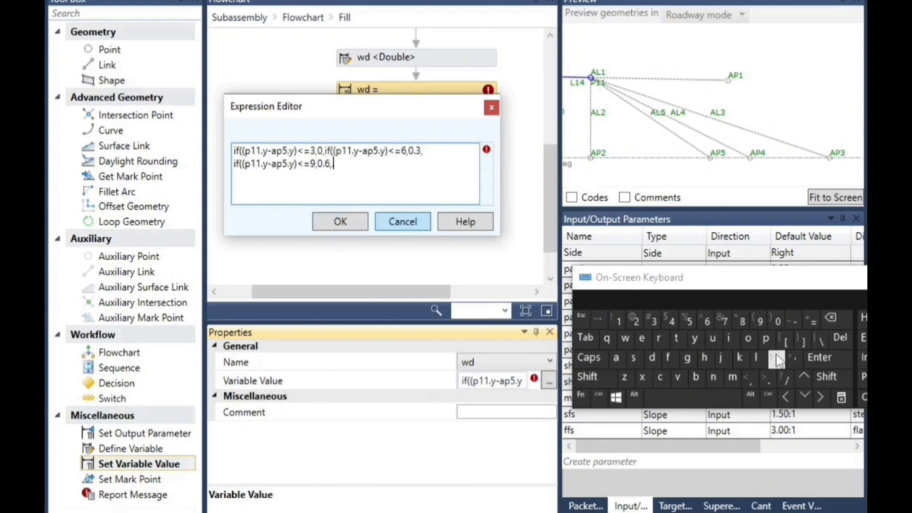
pyautogui.click(763, 323)
pyautogui.click(820, 375)
pyautogui.click(774, 323)
pyautogui.click(825, 376)
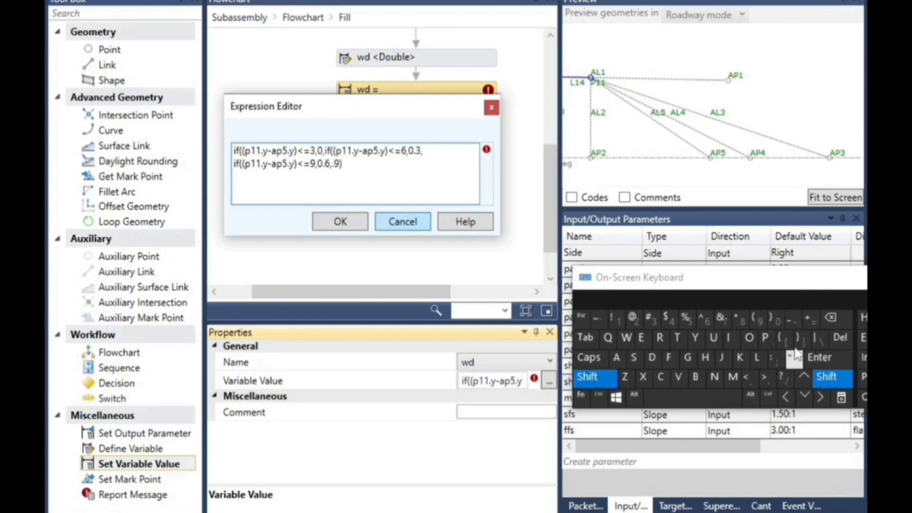
pyautogui.click(776, 322)
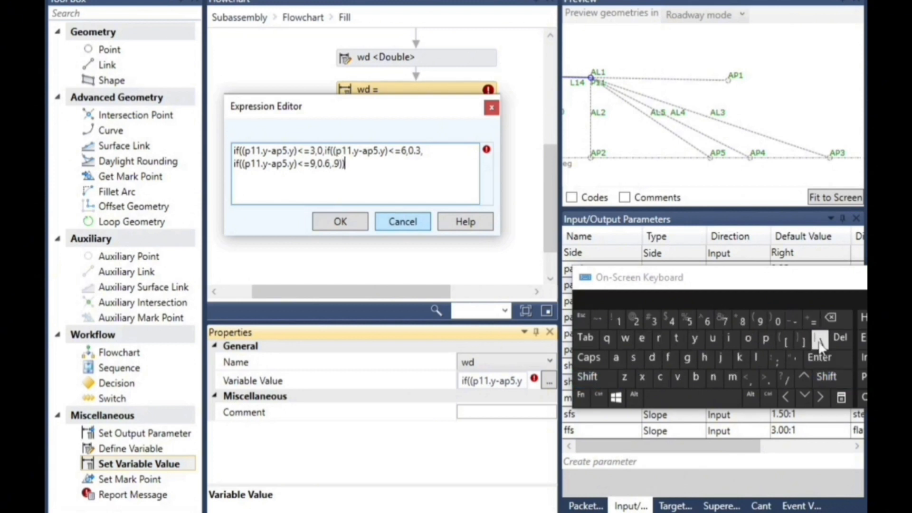
pyautogui.click(828, 380)
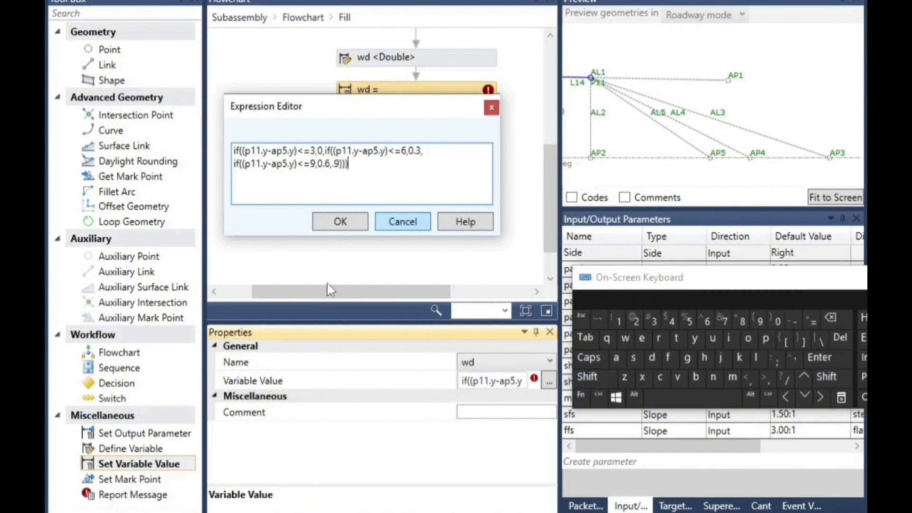
pyautogui.click(340, 222)
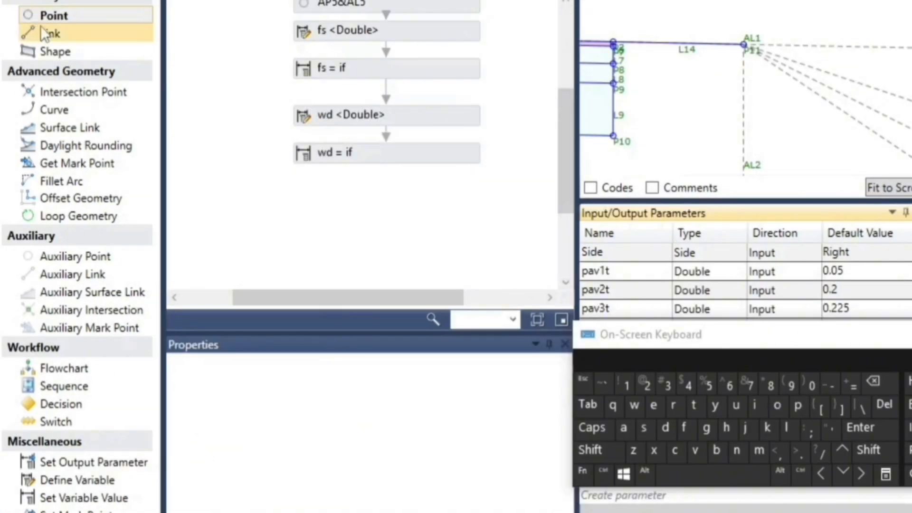
# Add a point below the wd value assignment in the Fill flowchart, using Slope and Delta X geometry from point P11
pyautogui.moveTo(61, 17); pyautogui.dragTo(350, 114)
pyautogui.moveTo(387, 187); pyautogui.dragTo(398, 175)
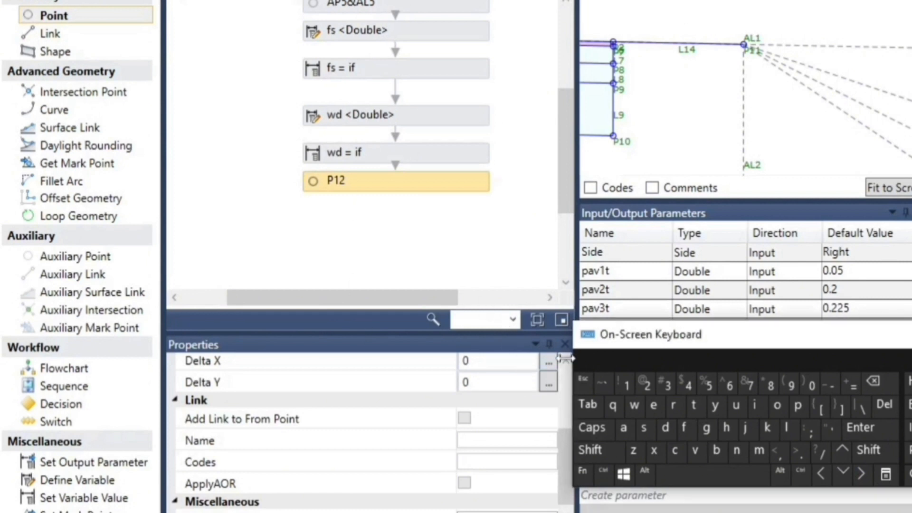
pyautogui.scroll(3, 561, 363)
pyautogui.scroll(2, 566, 366)
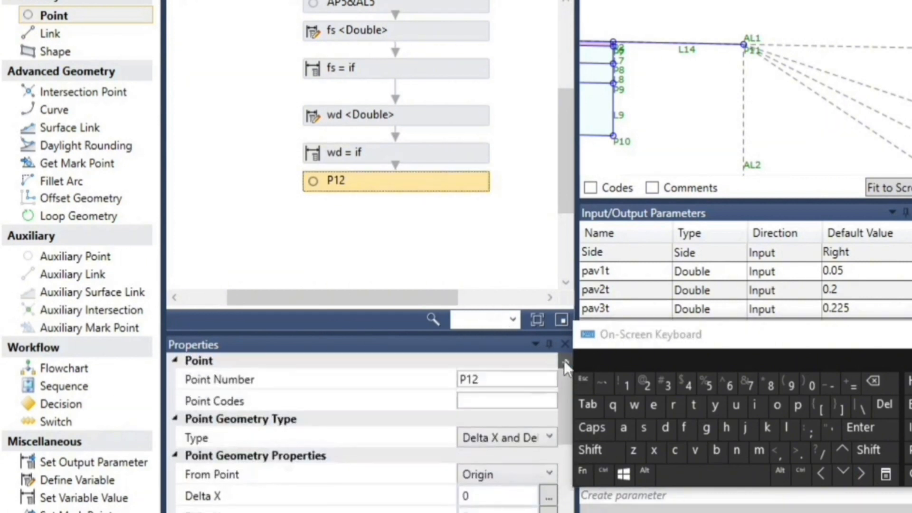
pyautogui.click(500, 436)
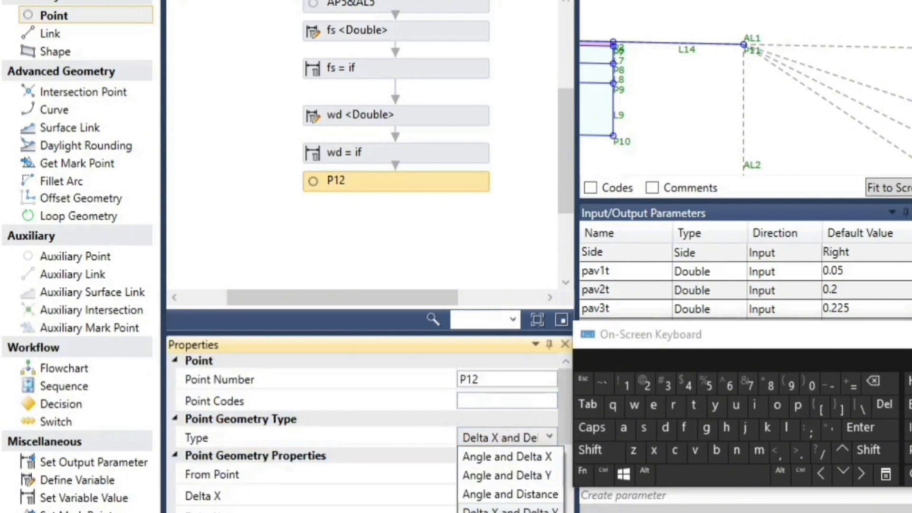
pyautogui.click(501, 512)
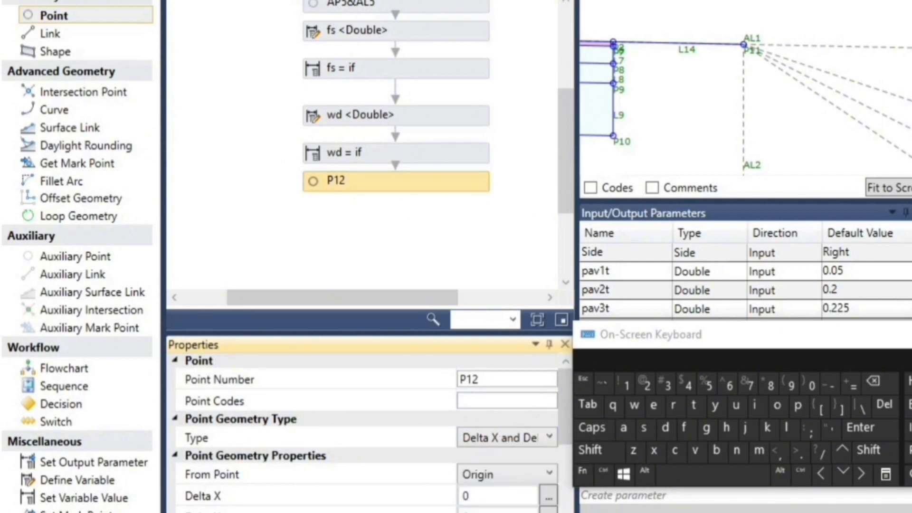
pyautogui.click(495, 475)
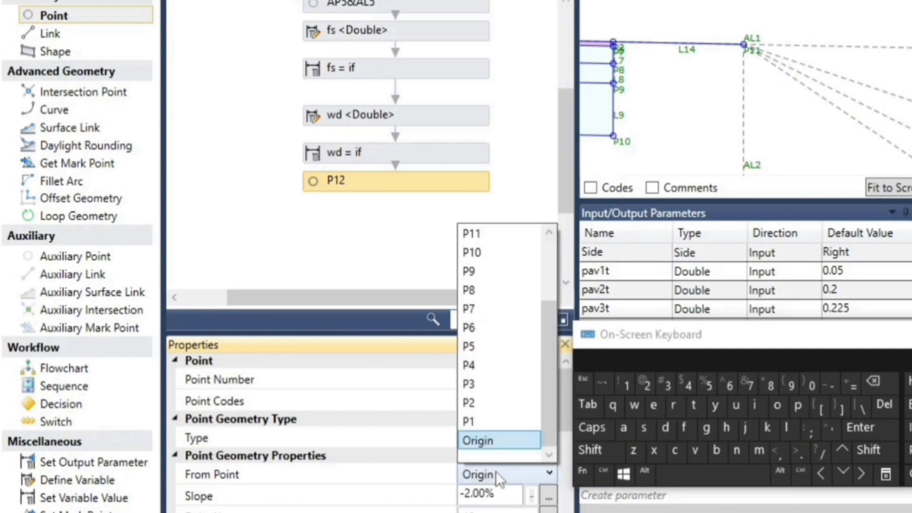
pyautogui.click(490, 234)
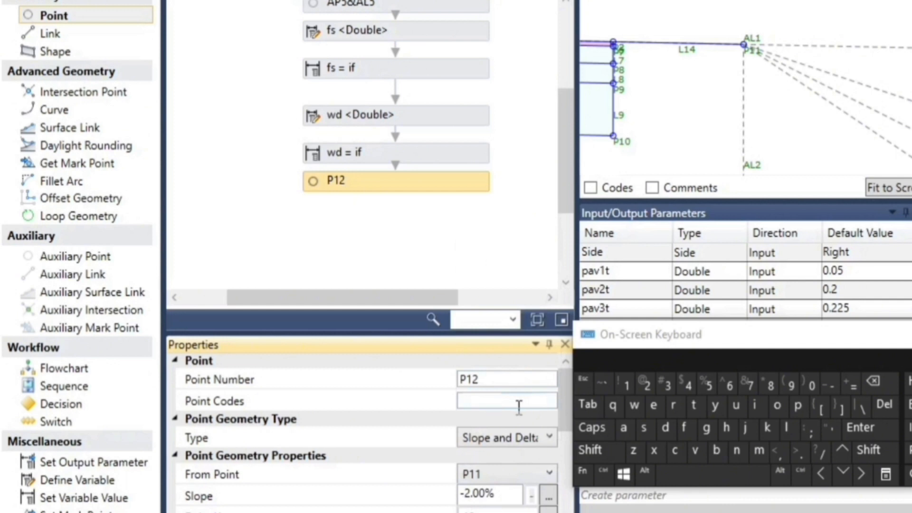
# Set the slope of point P12 to the expression "-l14.slope"
pyautogui.scroll(-1, 517, 403)
pyautogui.click(496, 452)
pyautogui.moveTo(477, 442); pyautogui.dragTo(469, 444)
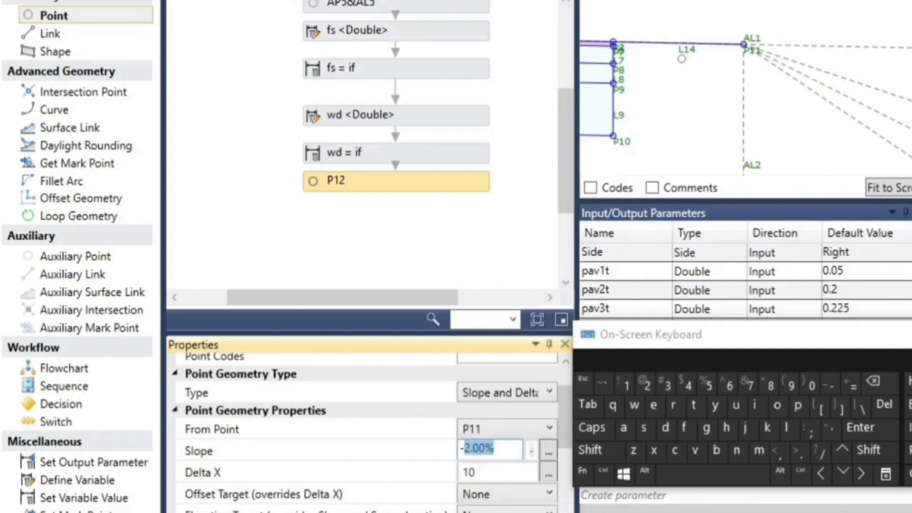
pyautogui.click(787, 428)
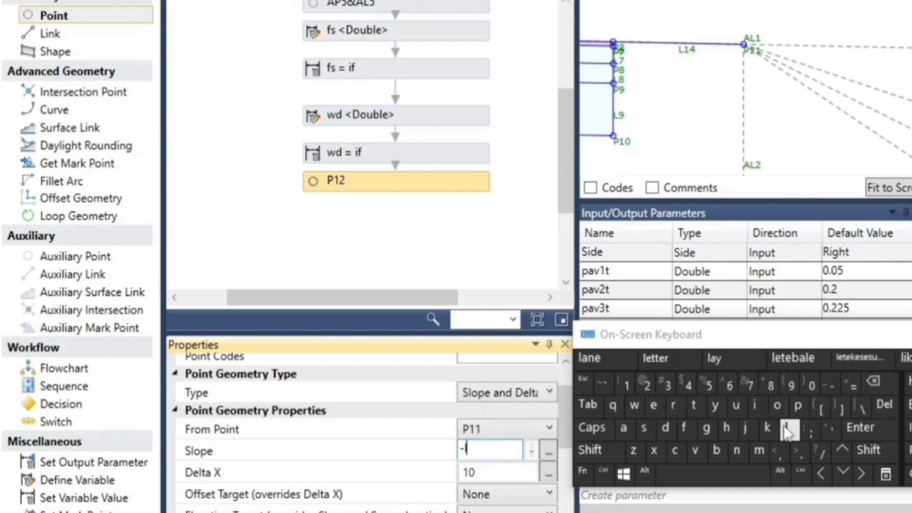
pyautogui.click(632, 387)
pyautogui.click(689, 385)
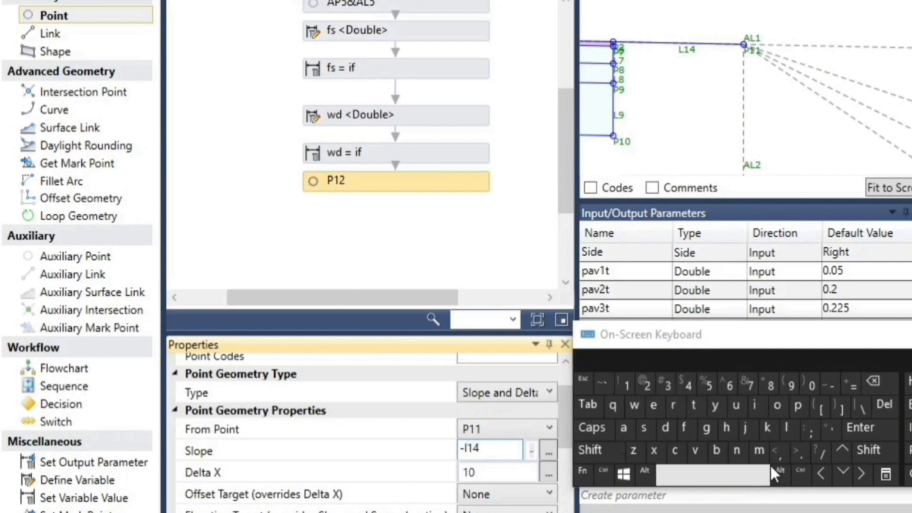
pyautogui.click(801, 454)
pyautogui.click(643, 428)
pyautogui.click(789, 430)
pyautogui.click(799, 407)
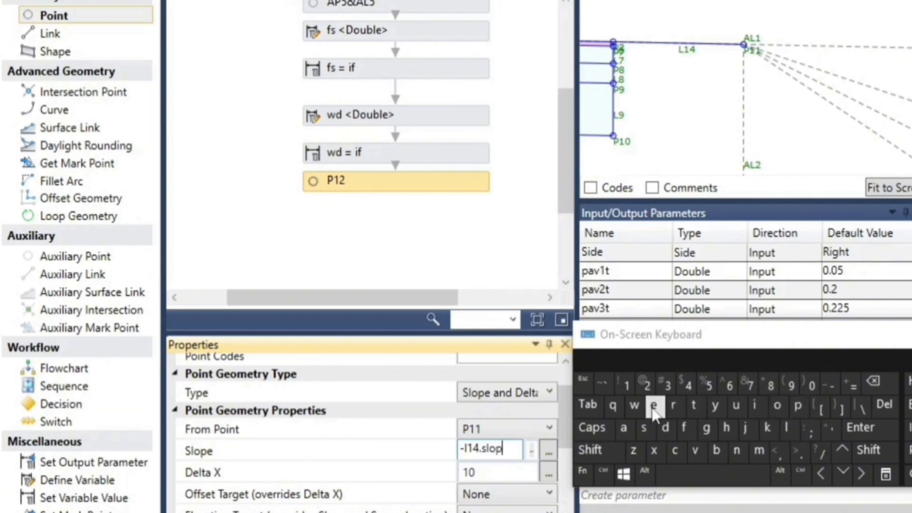
# Set the Delta X of point P12 to the variable wd
pyautogui.click(491, 468)
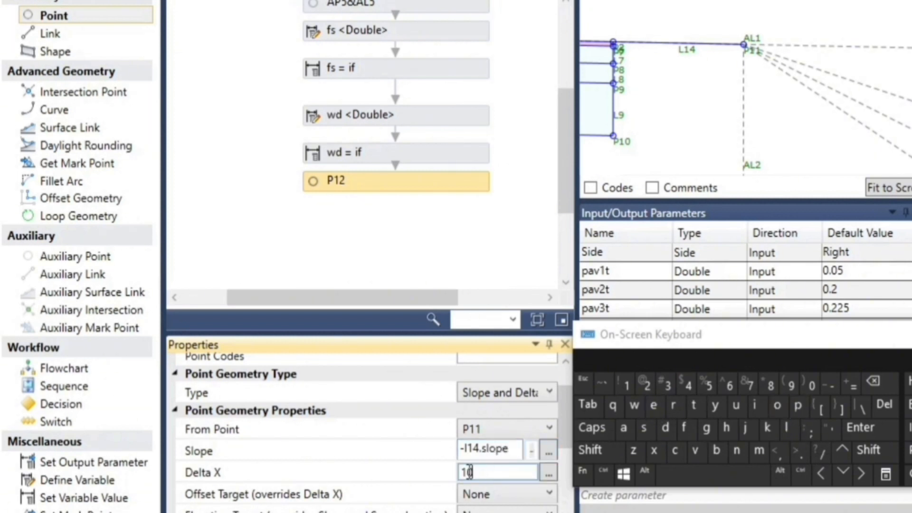
pyautogui.click(472, 471)
pyautogui.click(634, 405)
pyautogui.click(665, 427)
pyautogui.click(369, 467)
# Add a link from point P12 back to its From Point
pyautogui.scroll(-1, 405, 447)
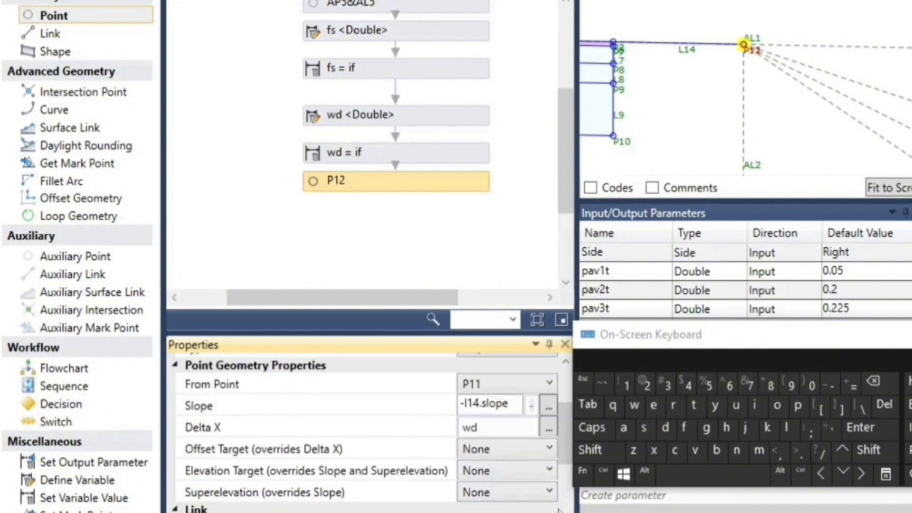
pyautogui.scroll(-1, 559, 509)
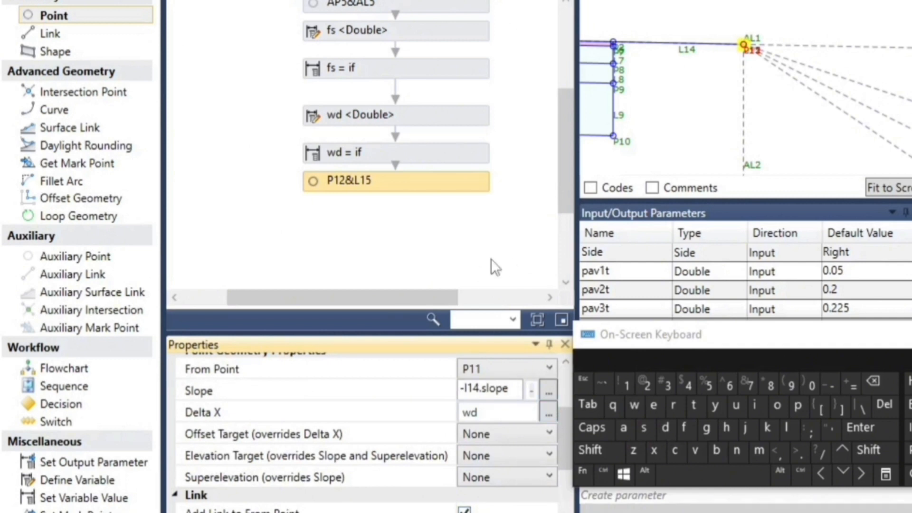
pyautogui.click(514, 259)
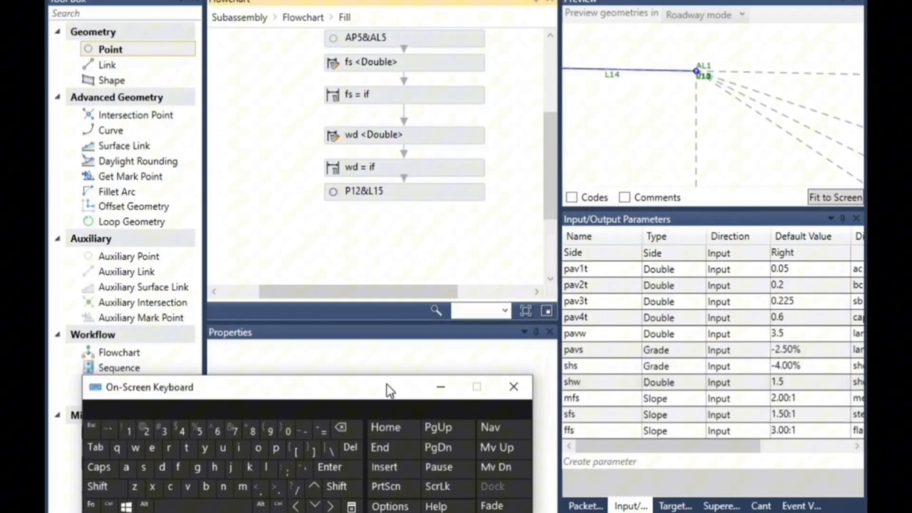
# Set the preview value of the Existing Surface target to -5 and check the widening in the preview
pyautogui.moveTo(386, 385); pyautogui.dragTo(417, 168)
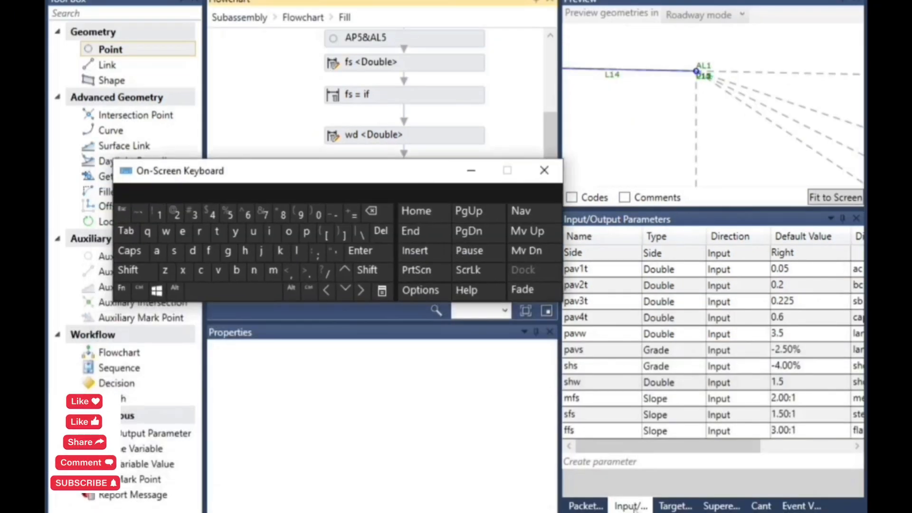
pyautogui.click(675, 506)
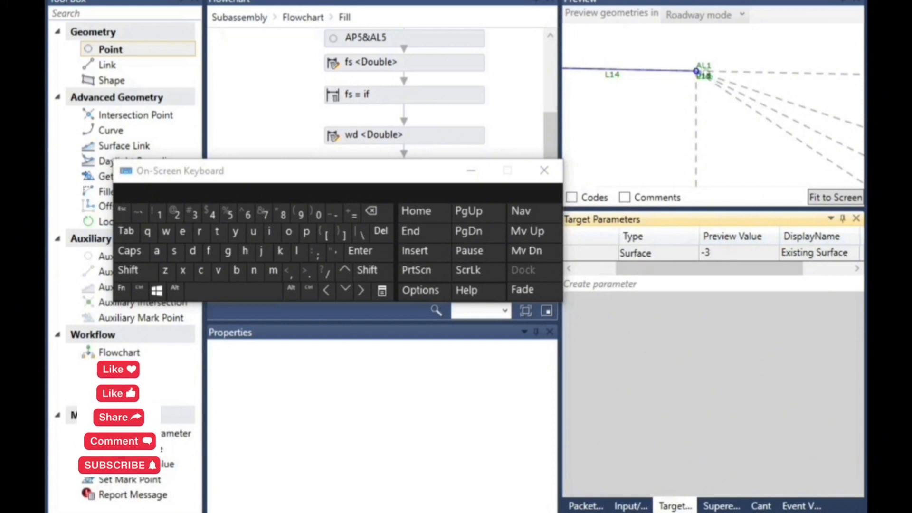
pyautogui.click(730, 252)
pyautogui.click(723, 253)
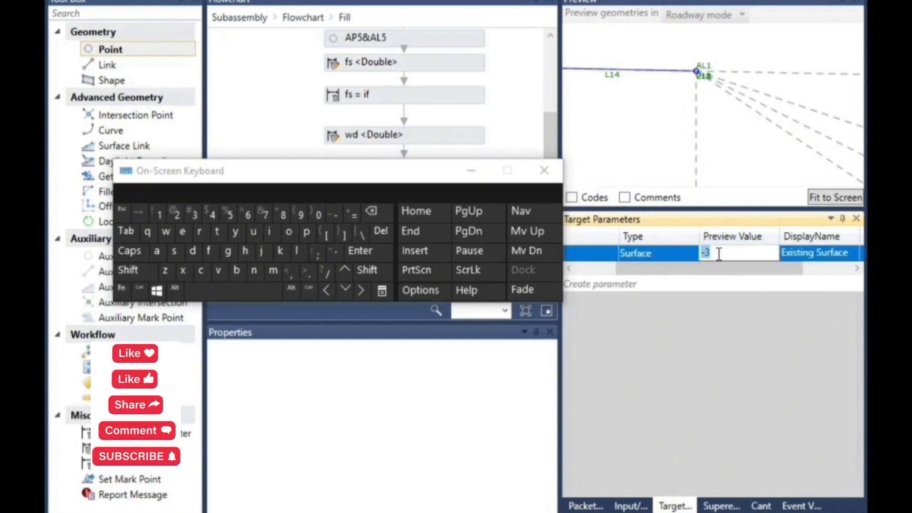
pyautogui.click(410, 231)
pyautogui.click(372, 211)
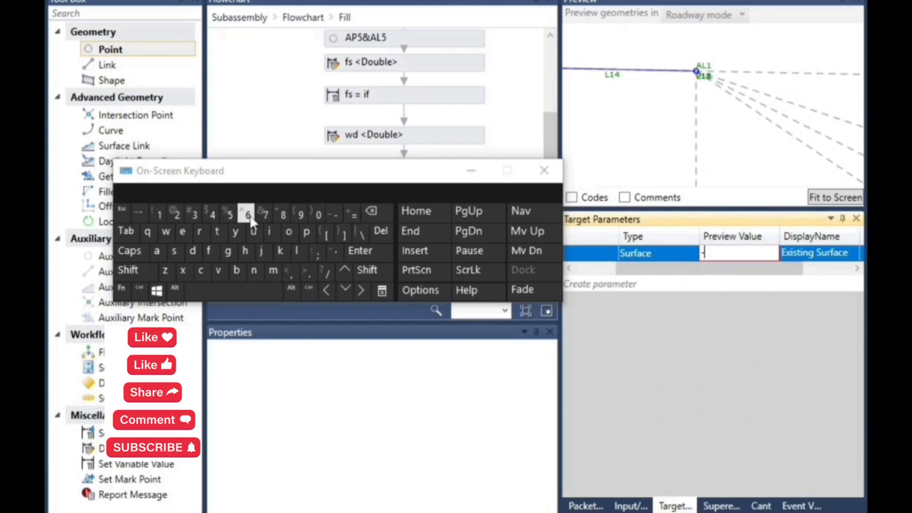
pyautogui.click(230, 215)
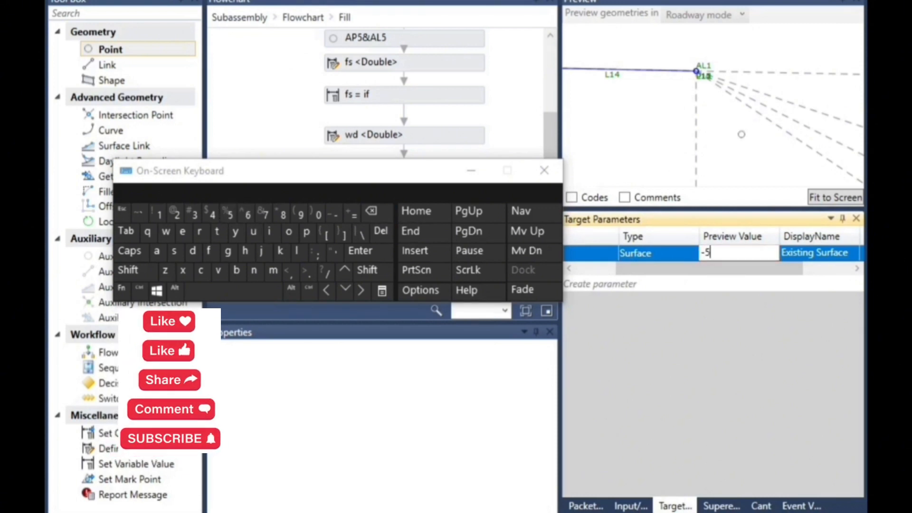
pyautogui.click(741, 134)
pyautogui.scroll(2, 752, 89)
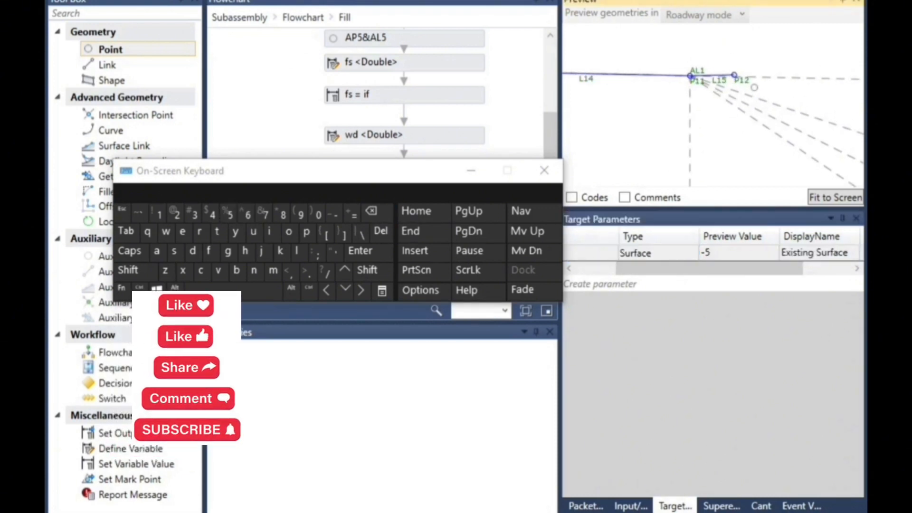
# Set the Existing Surface target's preview value to -8 and check the widening in the preview
pyautogui.click(721, 250)
pyautogui.click(721, 251)
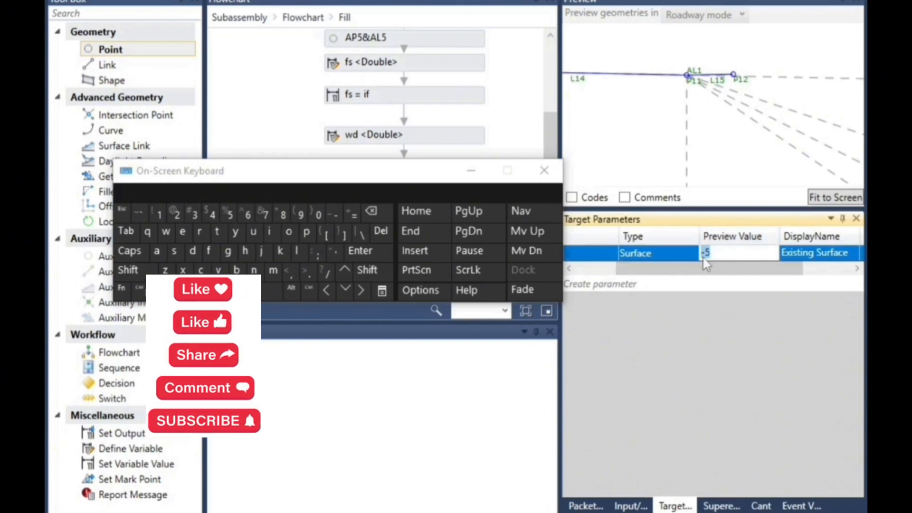
pyautogui.click(371, 210)
pyautogui.click(285, 221)
pyautogui.click(744, 124)
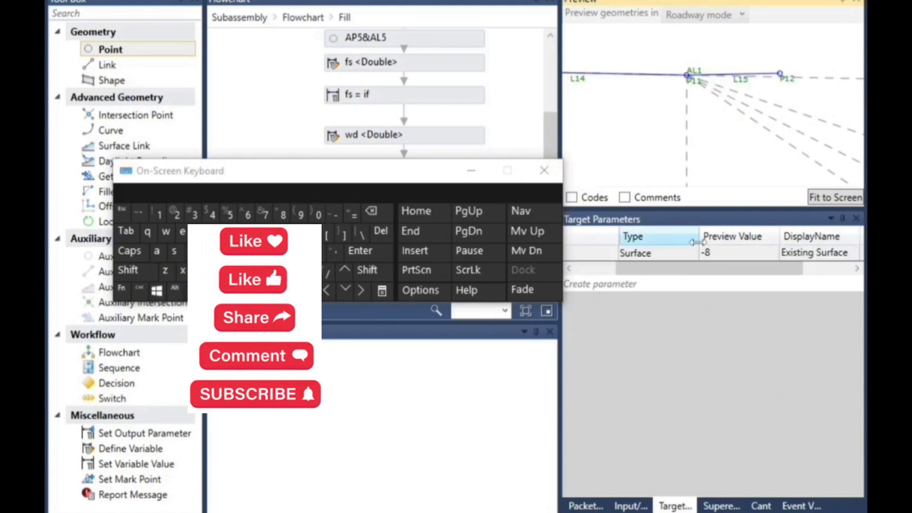
# Set the Existing Surface target's preview value to -10 and check the widening in the preview
pyautogui.click(723, 250)
pyautogui.click(723, 250)
pyautogui.click(741, 252)
pyautogui.click(378, 219)
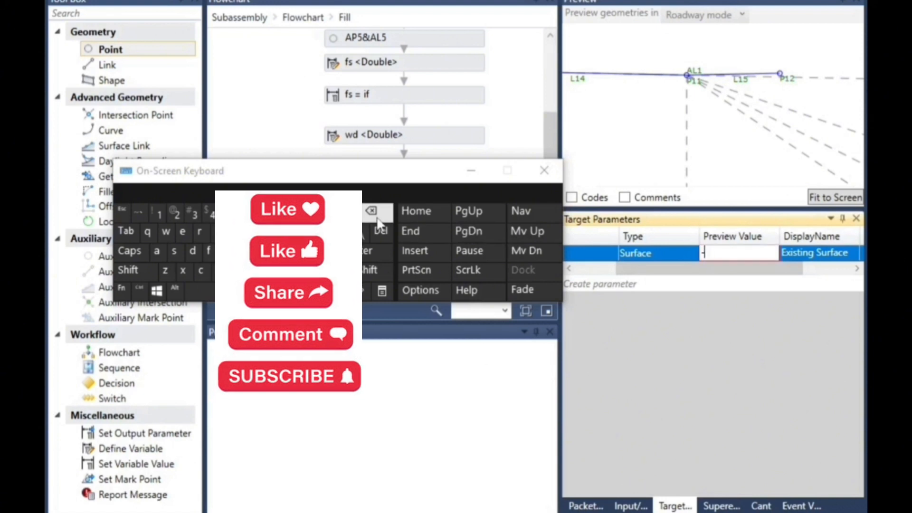
pyautogui.click(162, 214)
pyautogui.write('0')
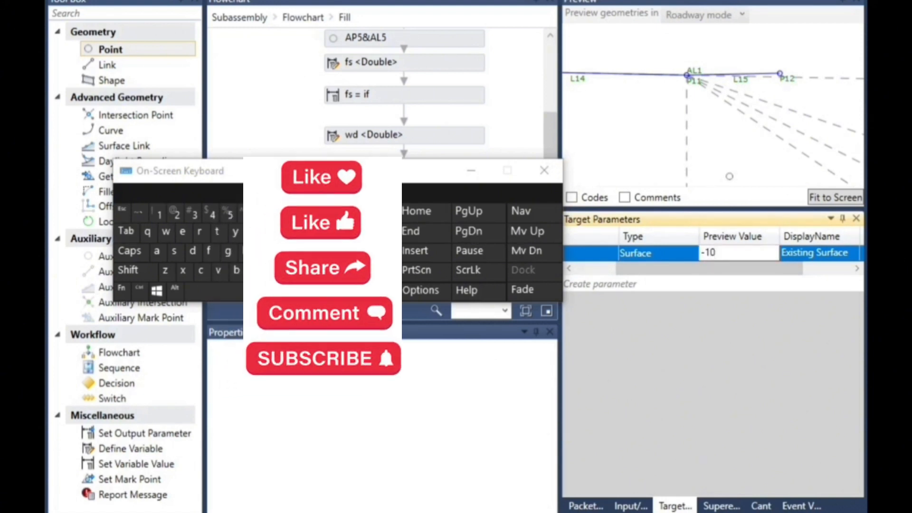
pyautogui.press('Return')
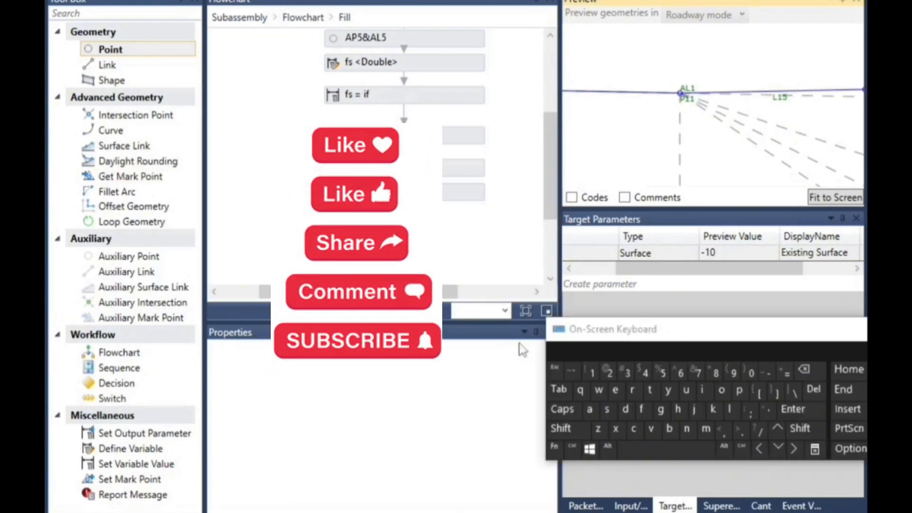
# Remove the minus sign from the slope of point P12 so the expression reads "l14.slope"
pyautogui.click(404, 192)
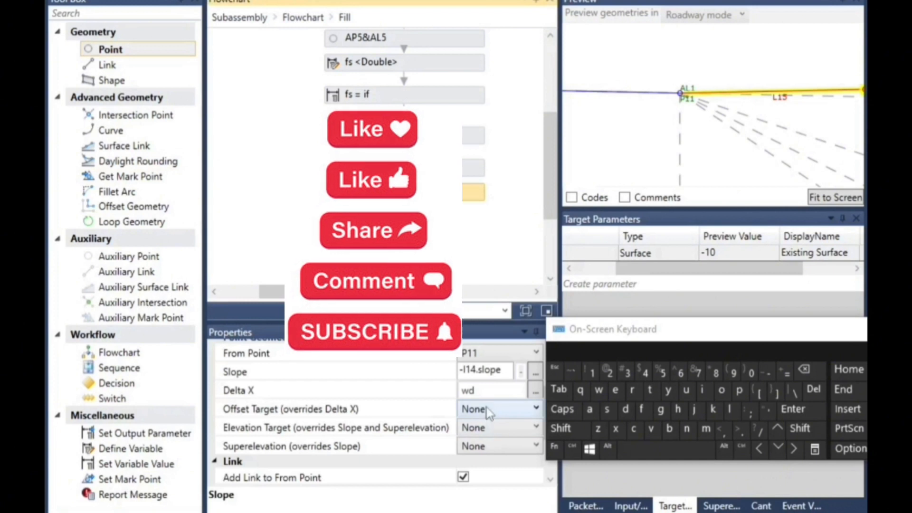
pyautogui.click(463, 370)
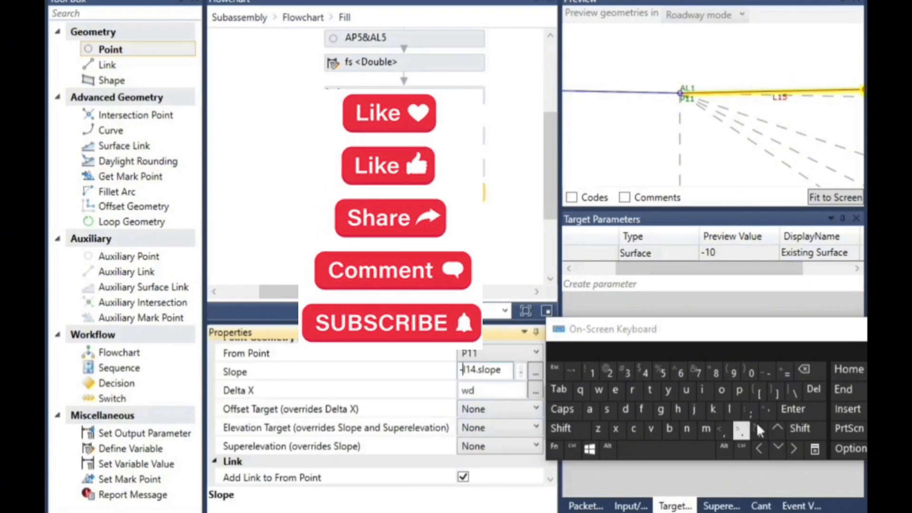
pyautogui.click(813, 389)
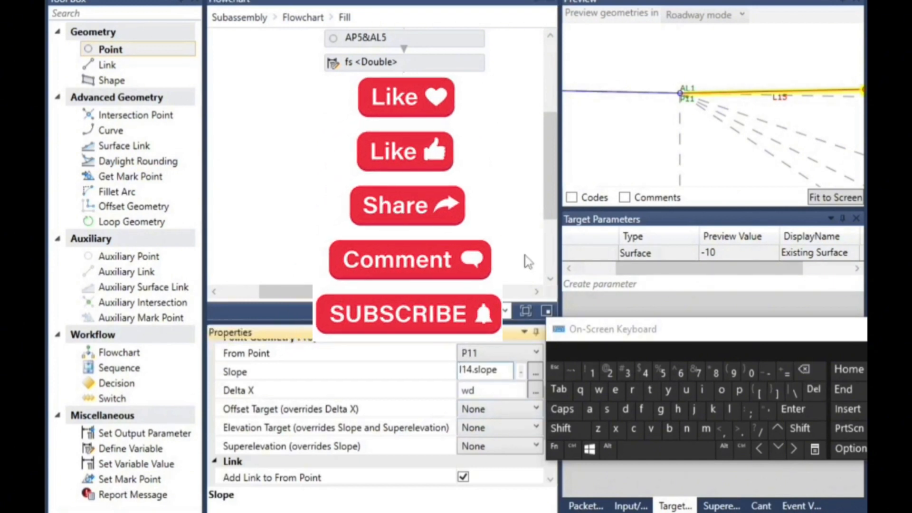
pyautogui.click(529, 261)
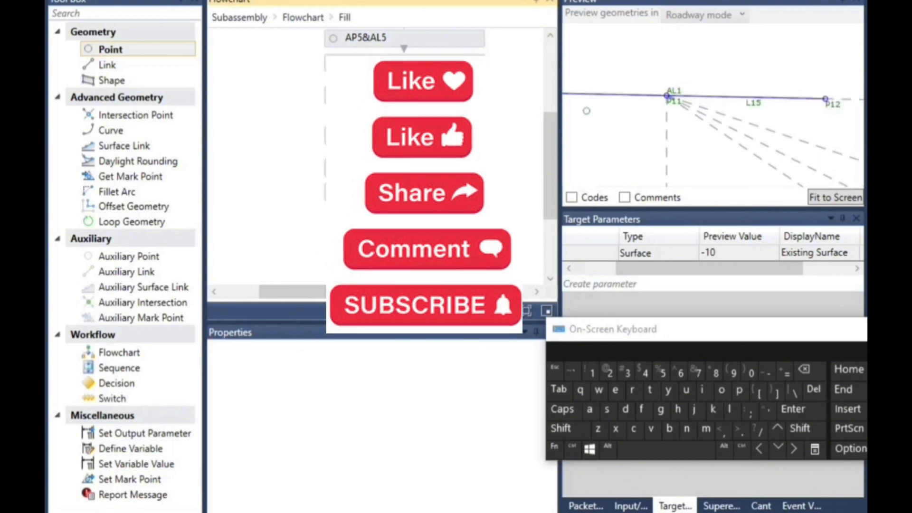
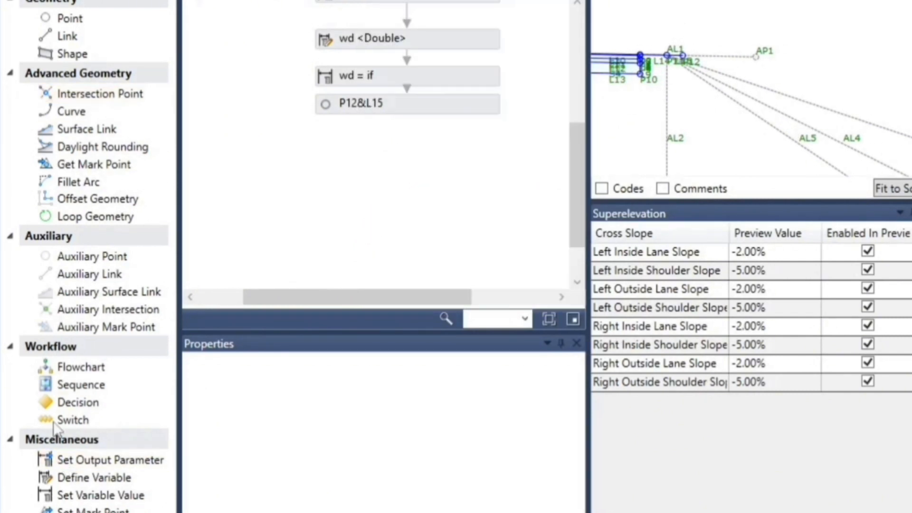
# Add a nested flowchart below P12&L15 in the Fill flowchart and open it for editing
pyautogui.moveTo(90, 369); pyautogui.dragTo(465, 93)
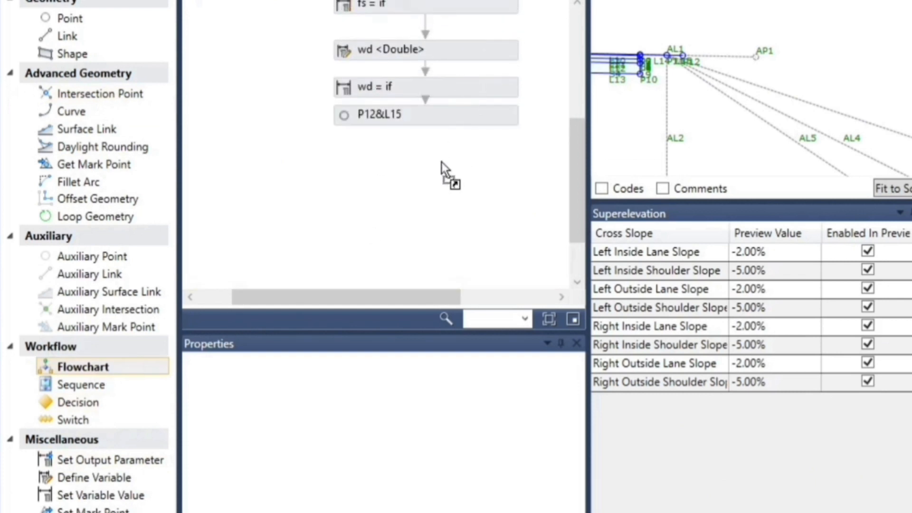
pyautogui.moveTo(442, 161); pyautogui.dragTo(443, 168)
pyautogui.press('ctrl+super+o')
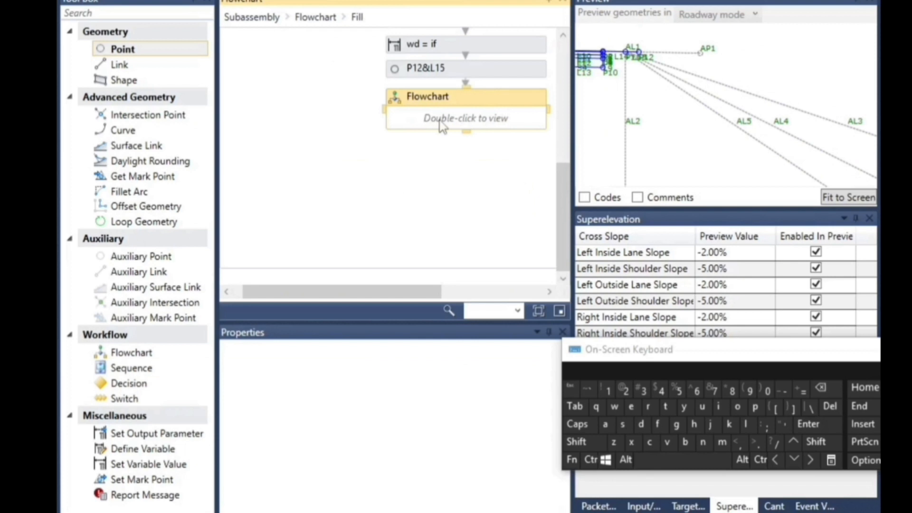
pyautogui.doubleClick(442, 125)
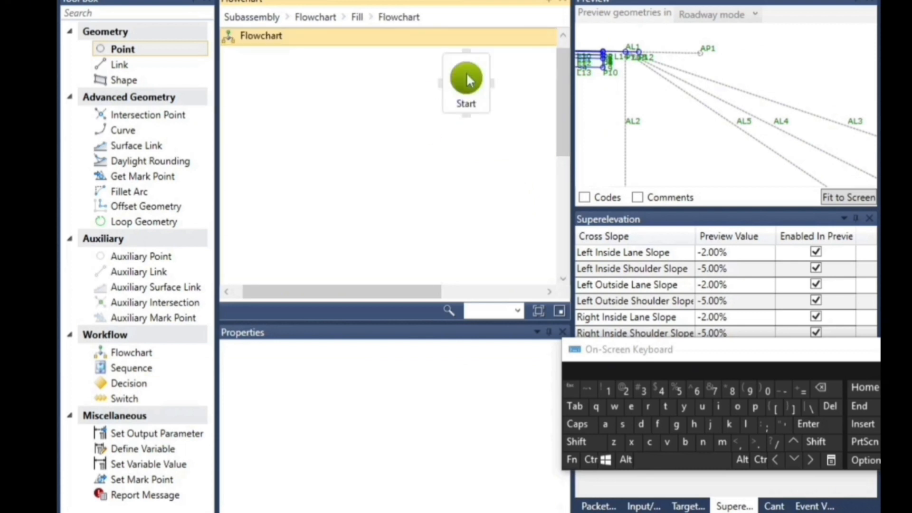
# Add point P13 below Start in the nested flowchart and set its geometry type to Slope to Surface
pyautogui.moveTo(137, 50); pyautogui.dragTo(481, 142)
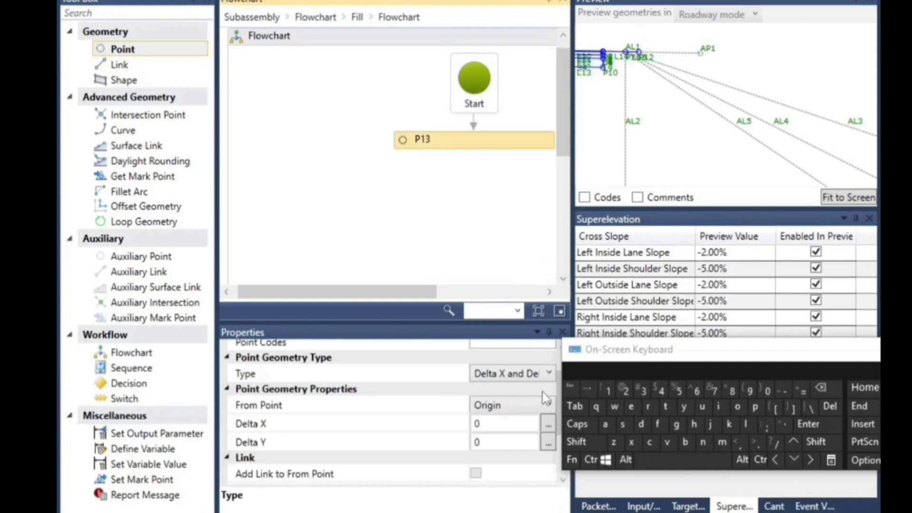
pyautogui.moveTo(595, 368); pyautogui.dragTo(652, 376)
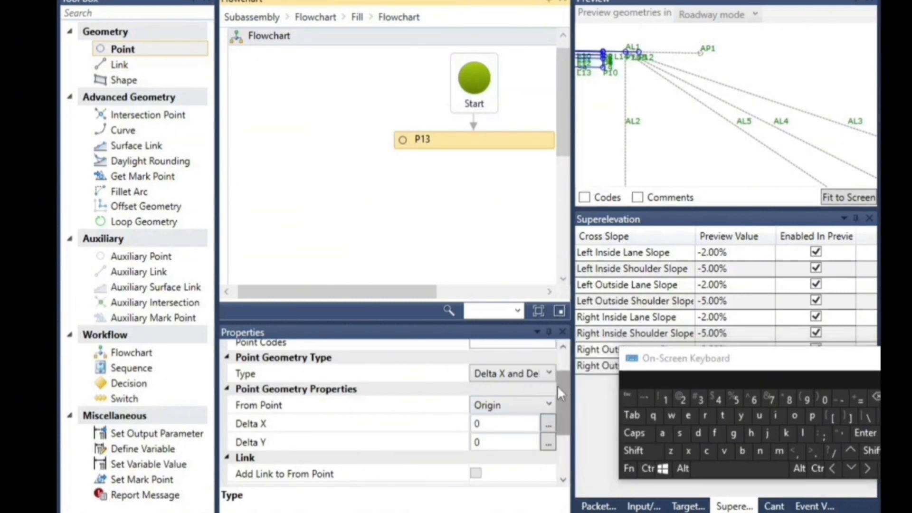
pyautogui.scroll(2, 560, 386)
pyautogui.click(505, 413)
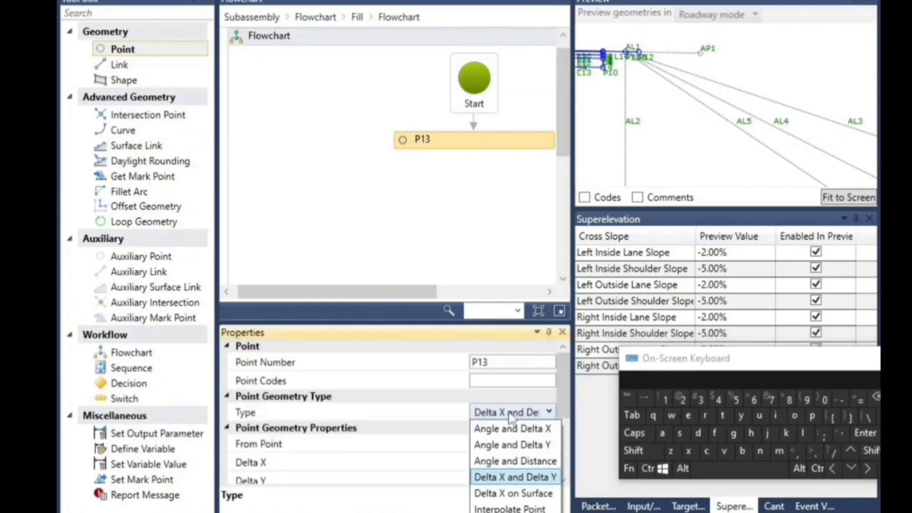
pyautogui.click(511, 512)
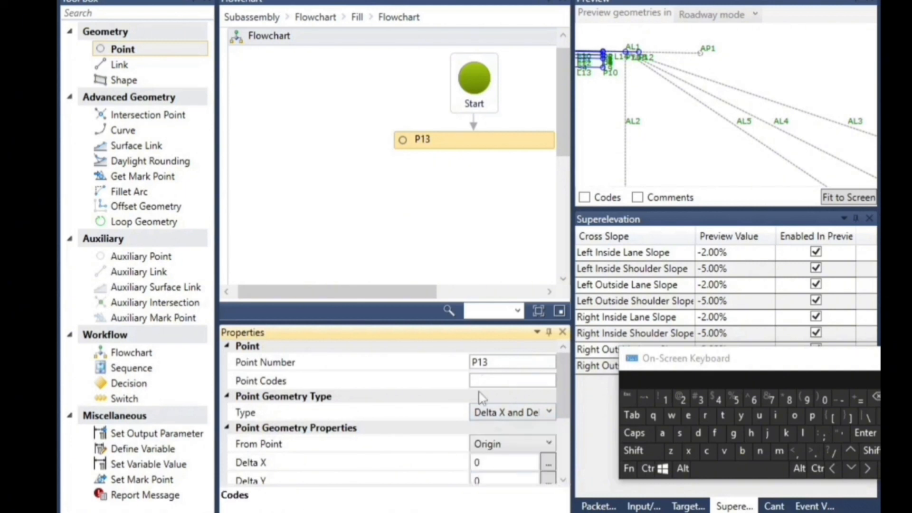
pyautogui.click(494, 381)
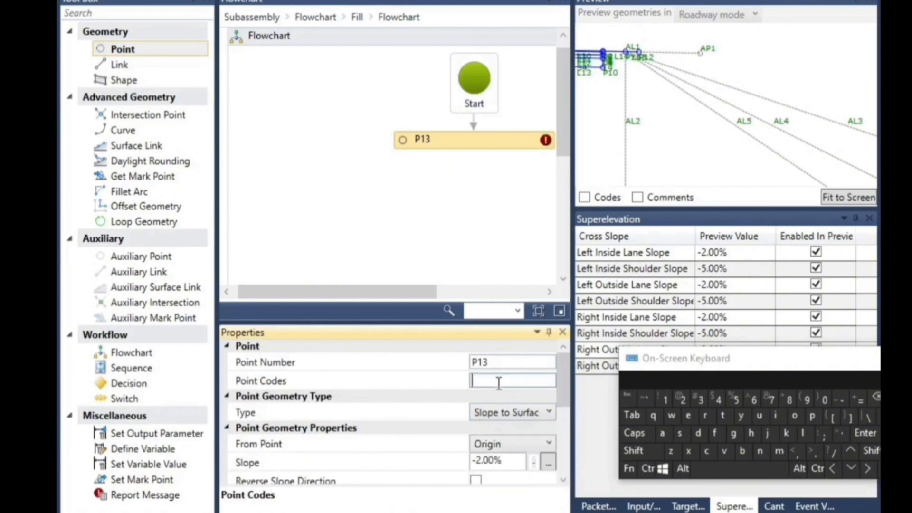
pyautogui.click(516, 414)
pyautogui.click(523, 512)
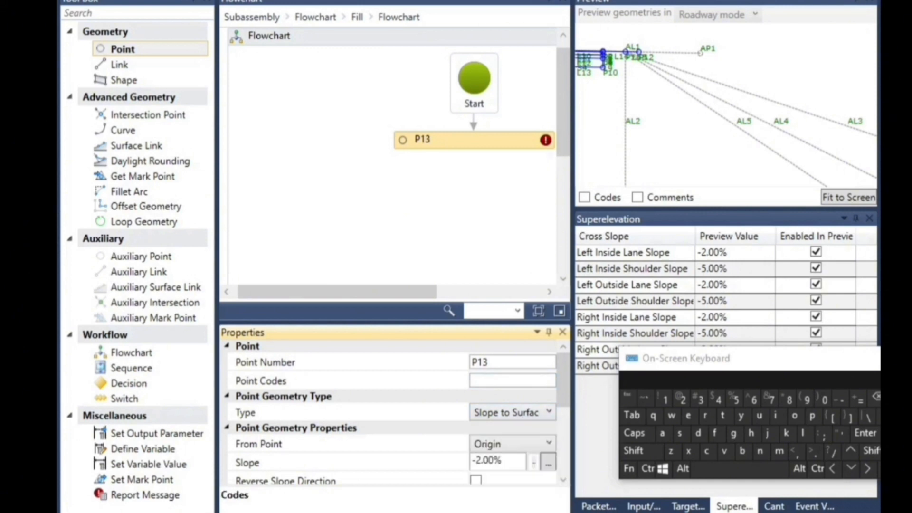
# Make P13 start from point P12 and set its slope to fs
pyautogui.moveTo(564, 383); pyautogui.dragTo(572, 415)
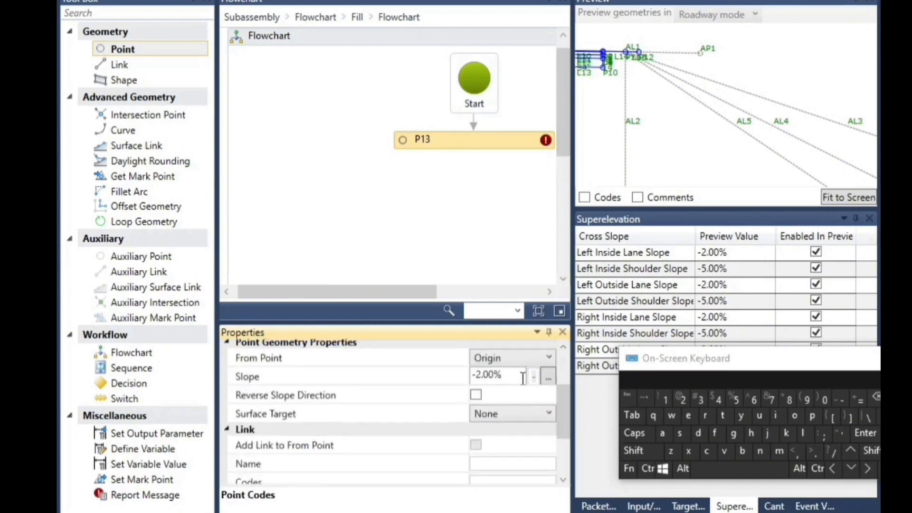
pyautogui.click(512, 359)
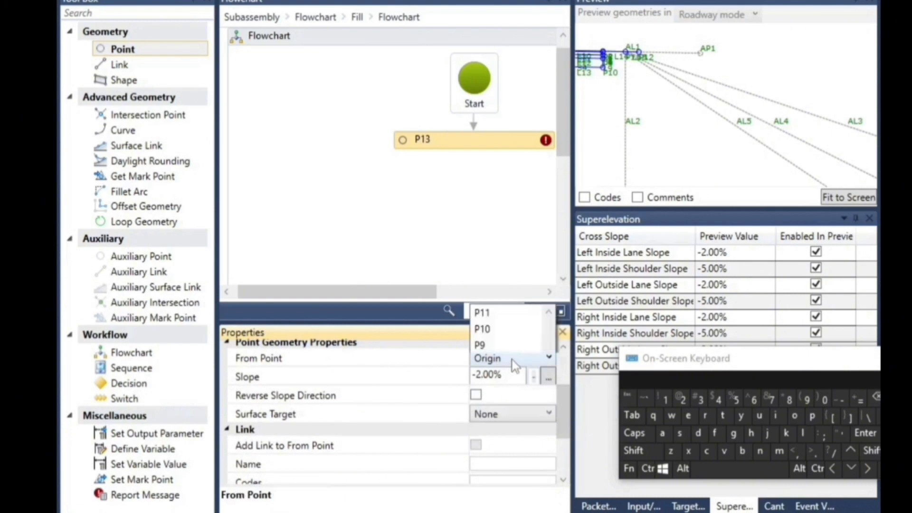
pyautogui.scroll(1, 499, 197)
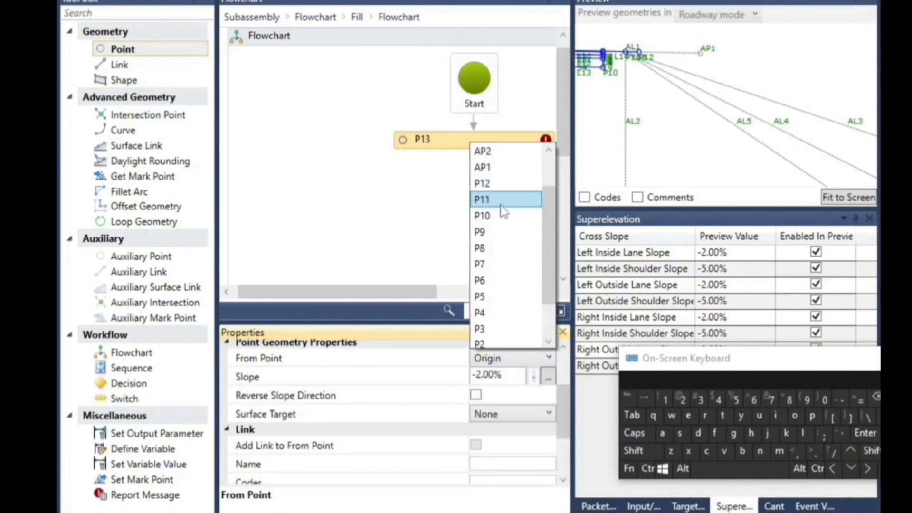
pyautogui.click(498, 182)
pyautogui.click(510, 375)
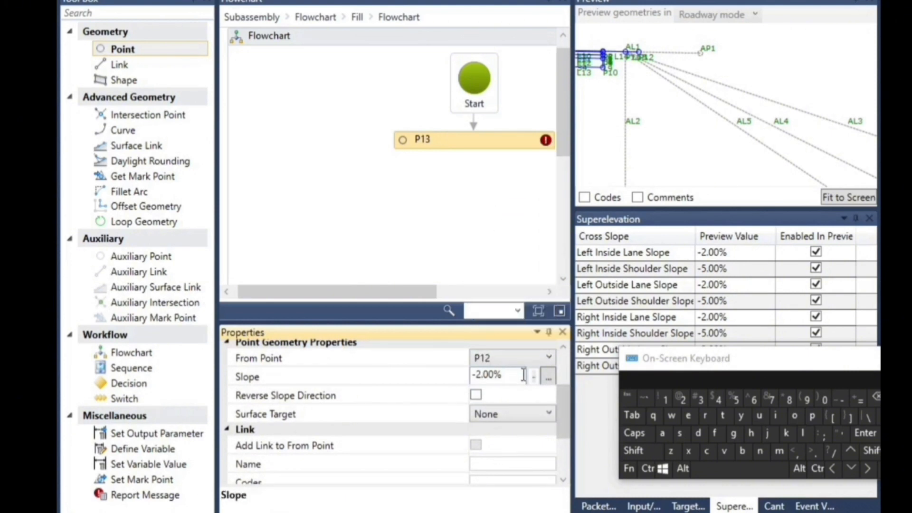
pyautogui.click(714, 433)
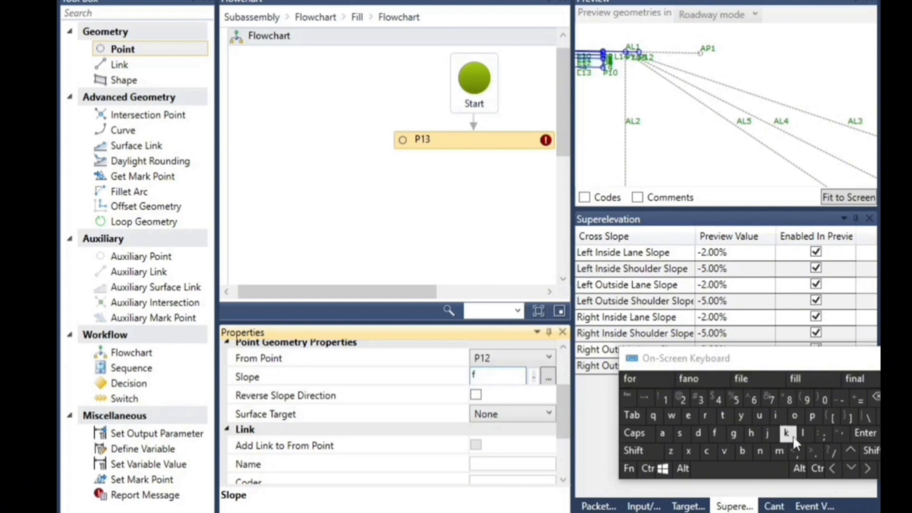
pyautogui.click(682, 440)
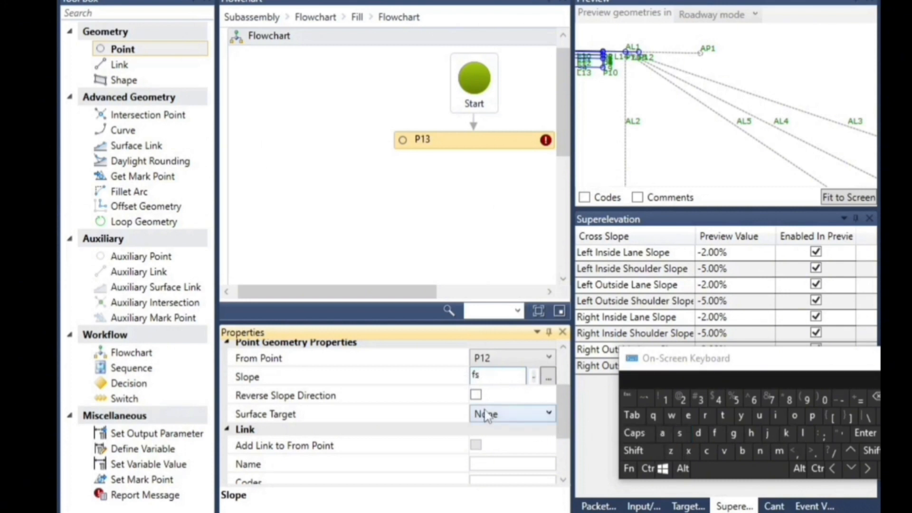
# Set P13's surface target to eg and add a link to its from point
pyautogui.click(518, 416)
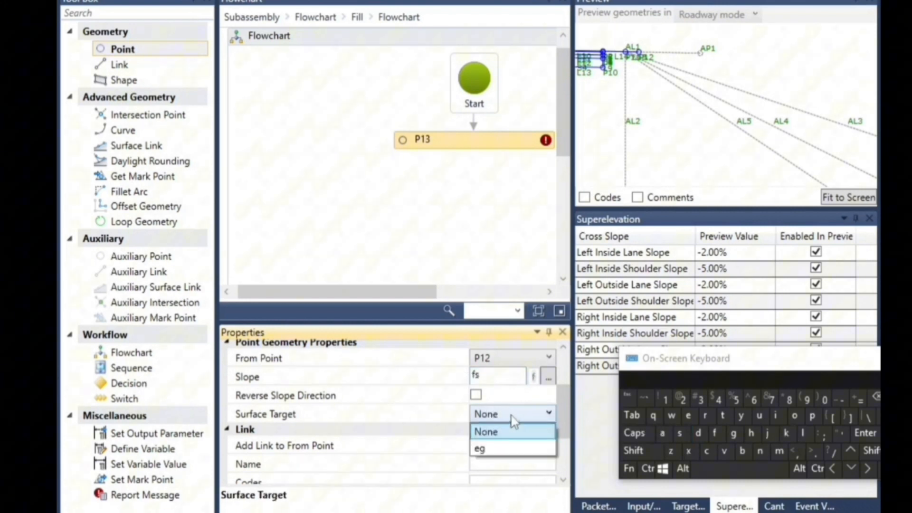
pyautogui.click(489, 448)
pyautogui.click(476, 446)
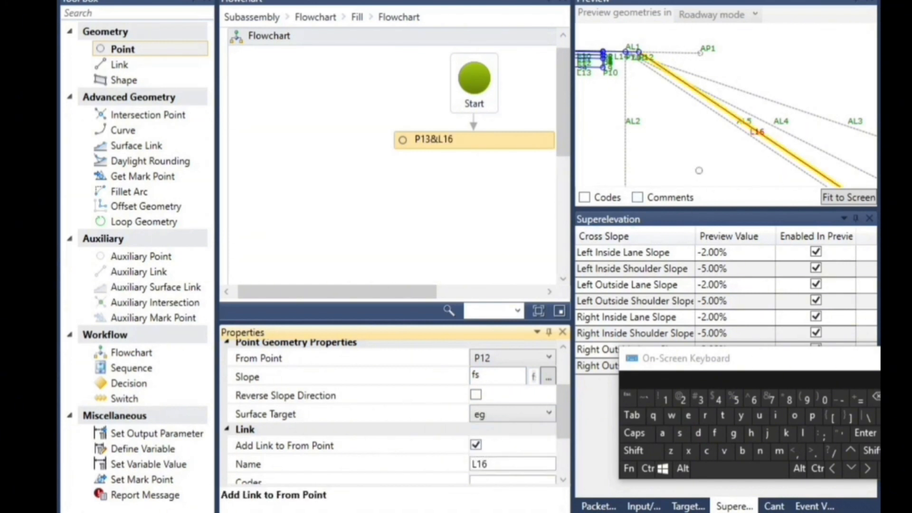
pyautogui.click(240, 68)
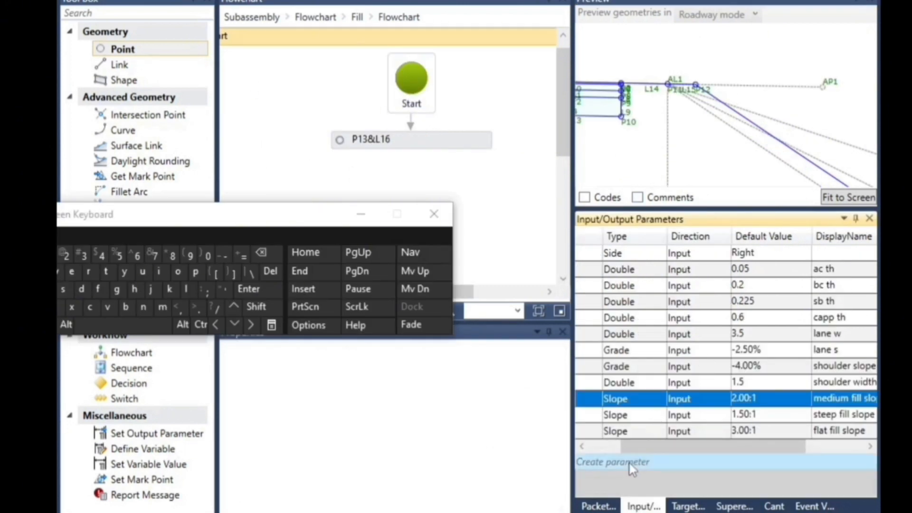
# Create two new input parameters below ffs
pyautogui.click(637, 432)
pyautogui.scroll(-1, 657, 431)
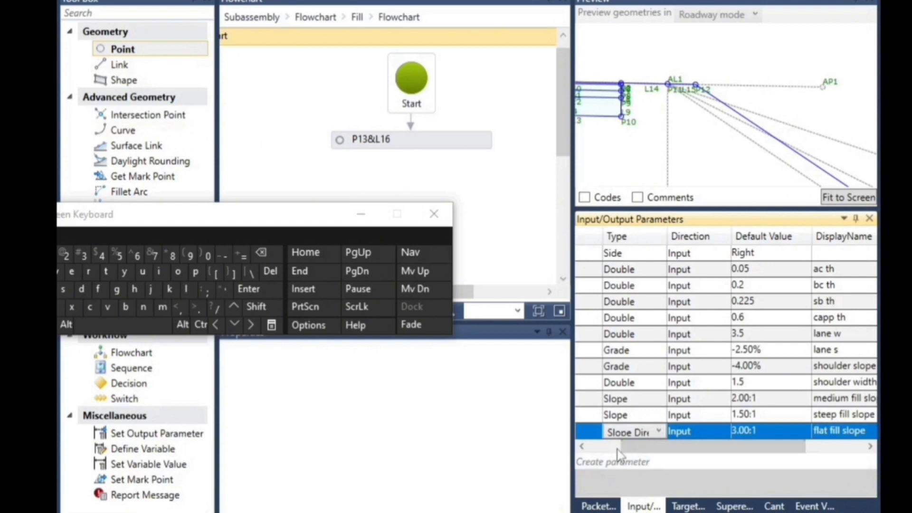
pyautogui.click(625, 463)
pyautogui.click(623, 462)
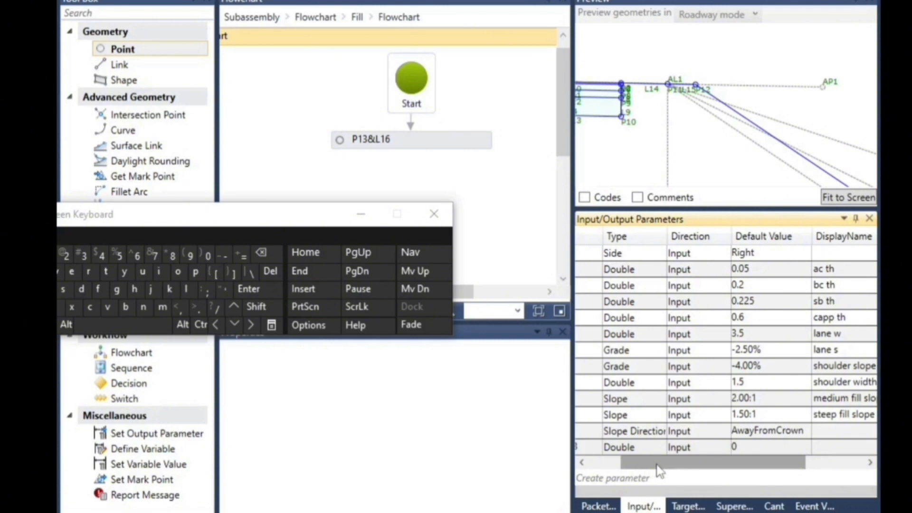
pyautogui.moveTo(659, 470); pyautogui.dragTo(593, 468)
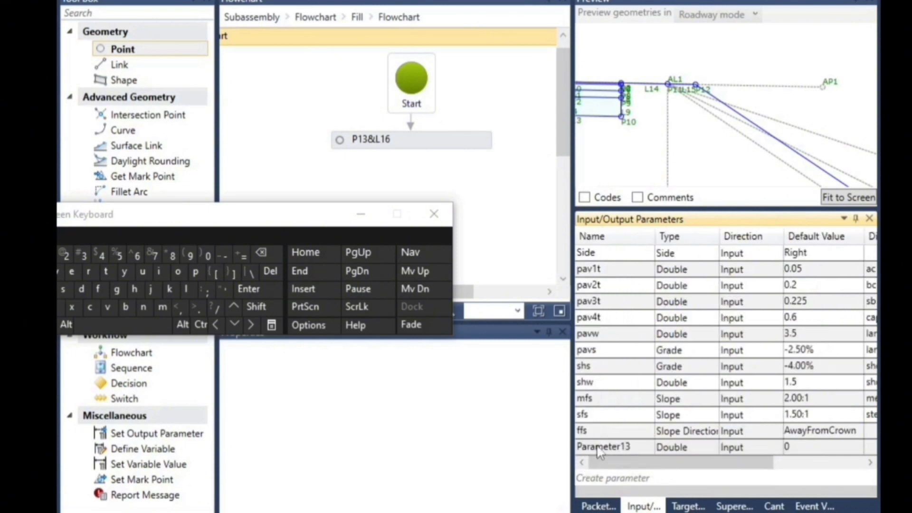
pyautogui.click(598, 479)
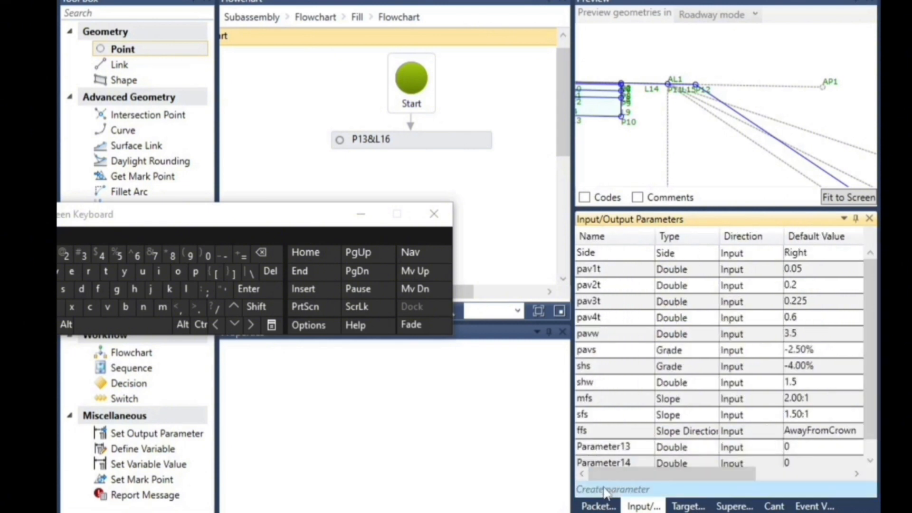
# Rename the first new input parameter below ffs as sht1
pyautogui.click(635, 451)
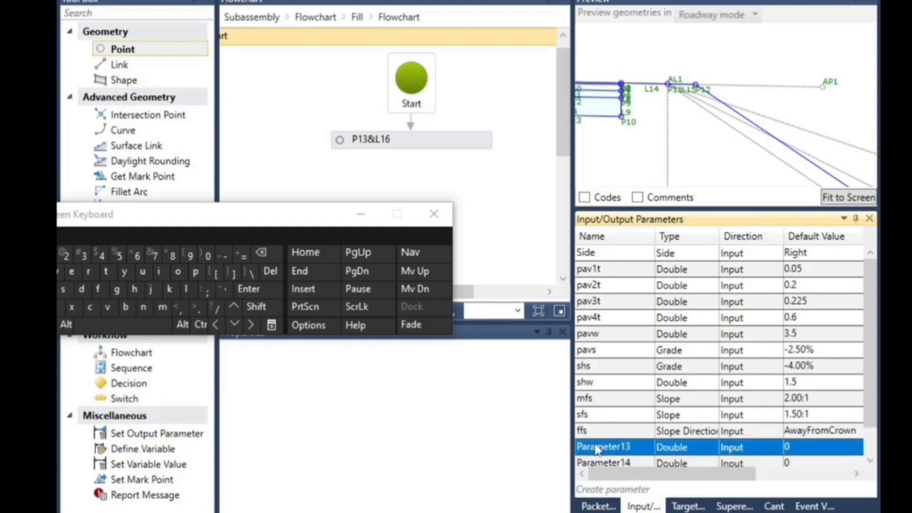
pyautogui.moveTo(255, 223); pyautogui.dragTo(275, 212)
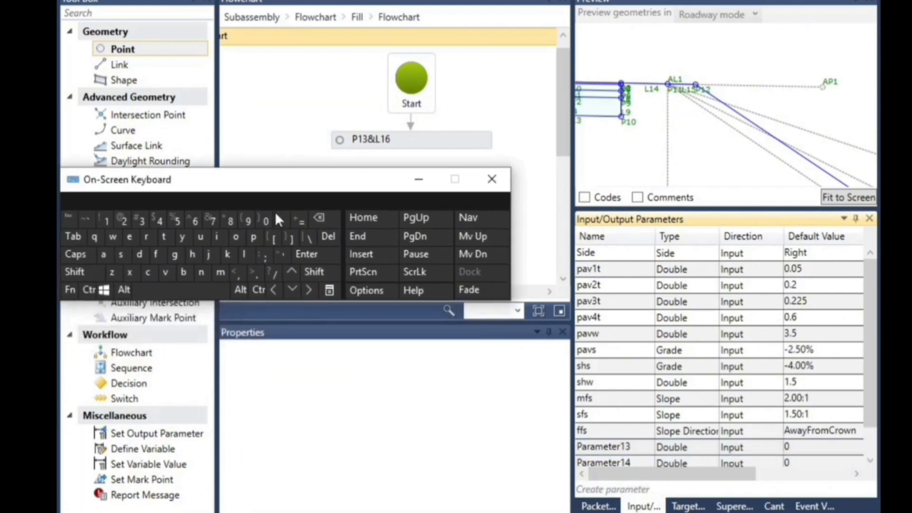
pyautogui.click(629, 446)
pyautogui.moveTo(639, 443); pyautogui.dragTo(578, 449)
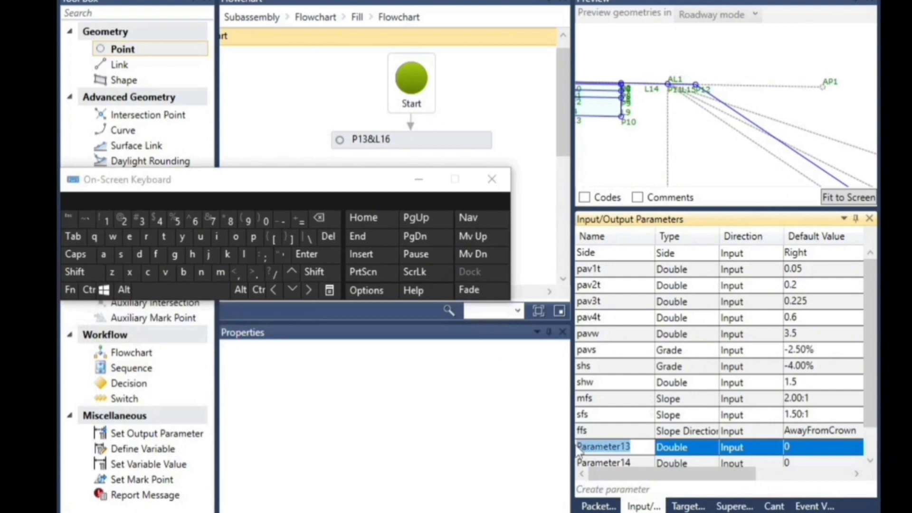
pyautogui.click(121, 255)
pyautogui.click(192, 254)
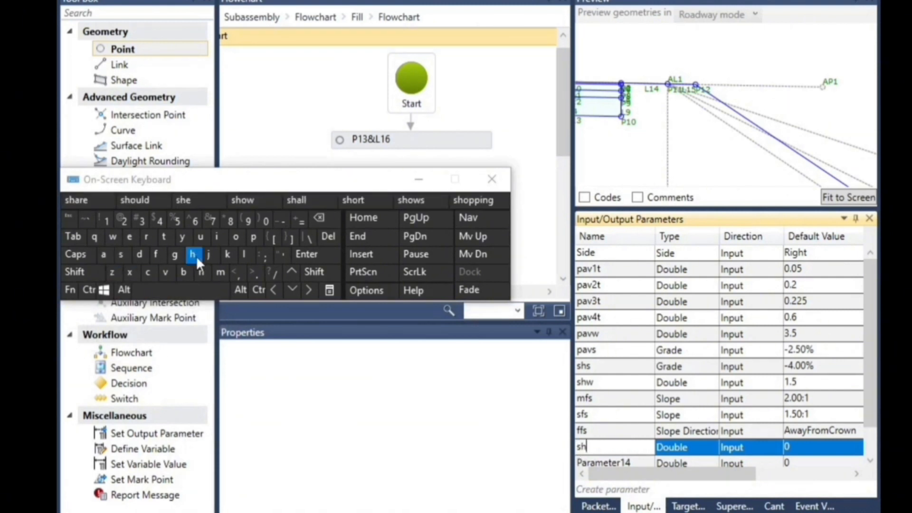
pyautogui.click(165, 240)
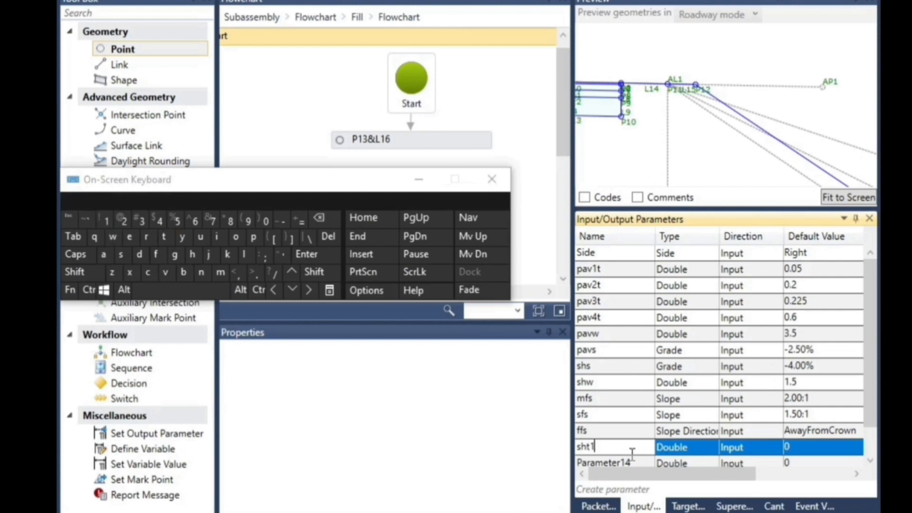
# Keep sht1 as a Double and set its default value to 0.1
pyautogui.click(676, 449)
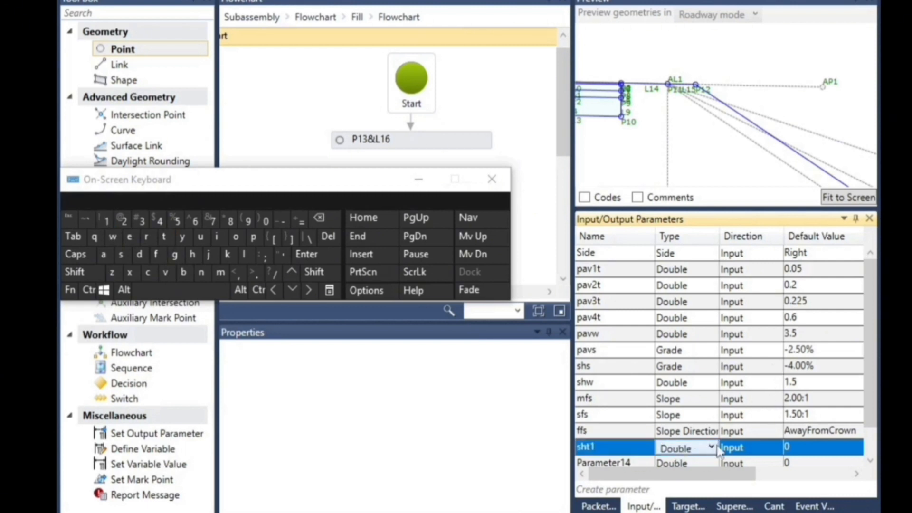
pyautogui.click(801, 448)
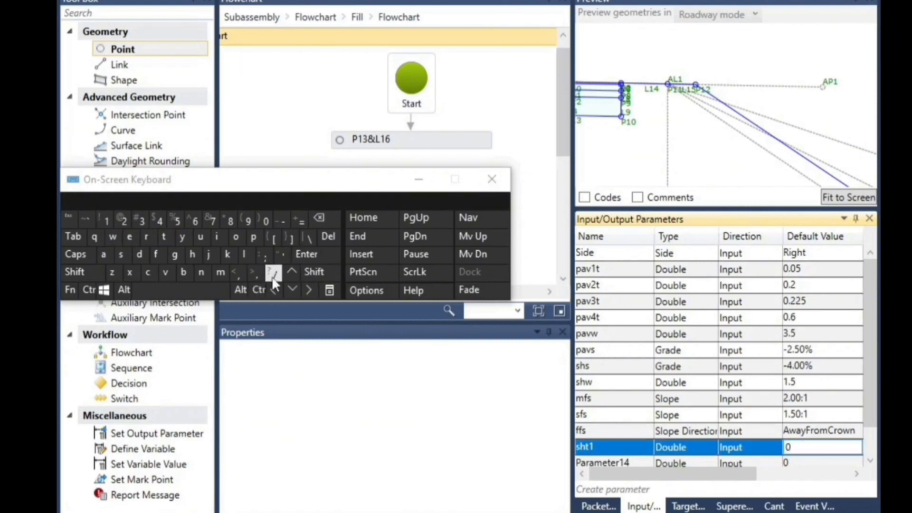
pyautogui.click(259, 277)
pyautogui.write('1')
# Set sht1's display name to "shoulder 1 thickness"
pyautogui.moveTo(718, 474); pyautogui.dragTo(772, 483)
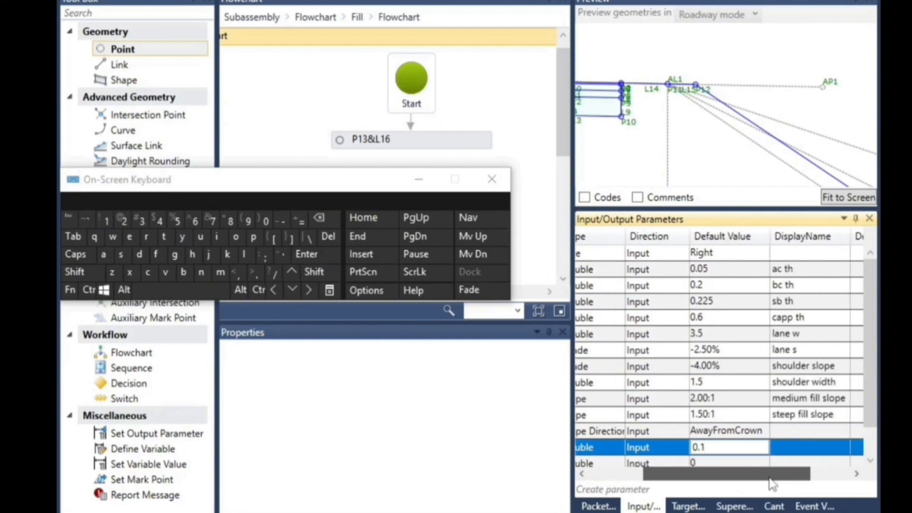
pyautogui.click(792, 449)
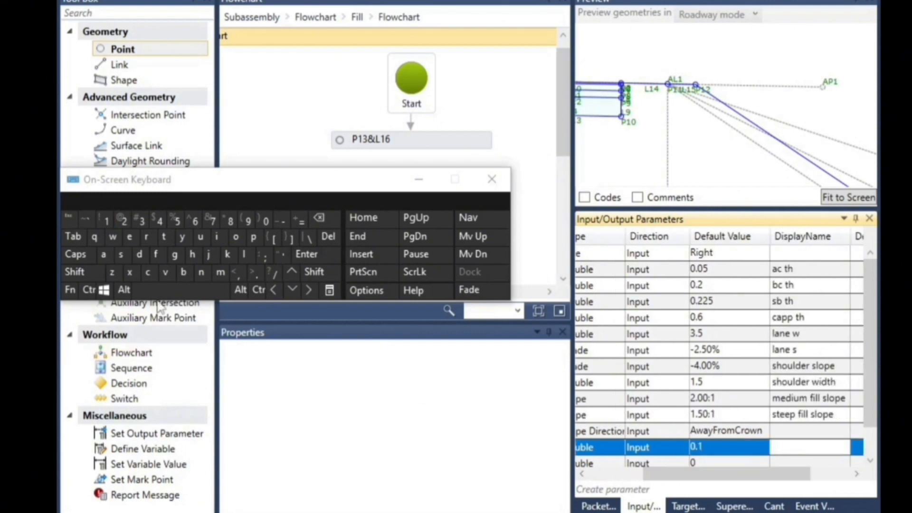
pyautogui.click(121, 255)
pyautogui.click(192, 255)
pyautogui.click(235, 237)
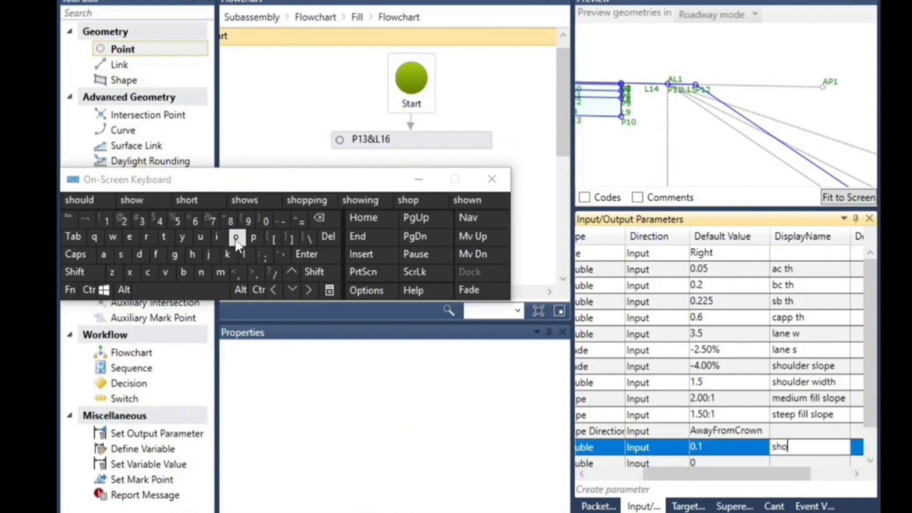
pyautogui.click(199, 236)
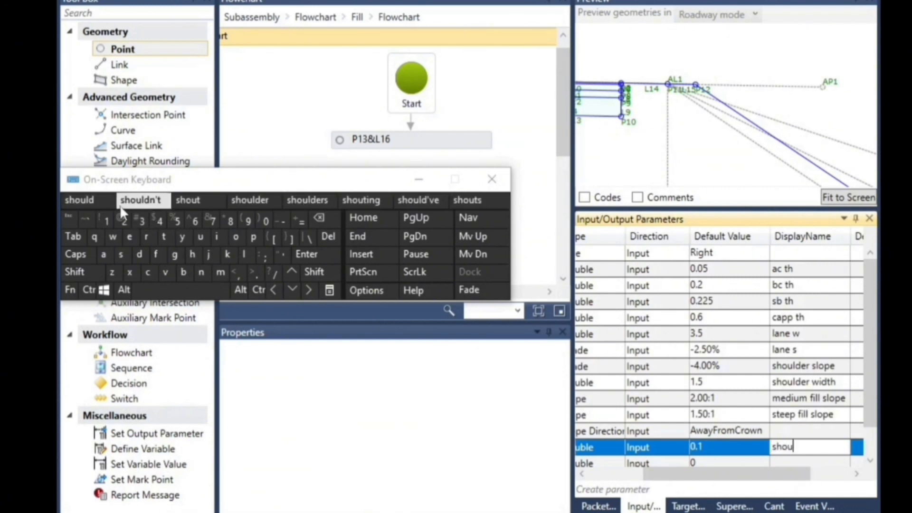
pyautogui.click(252, 200)
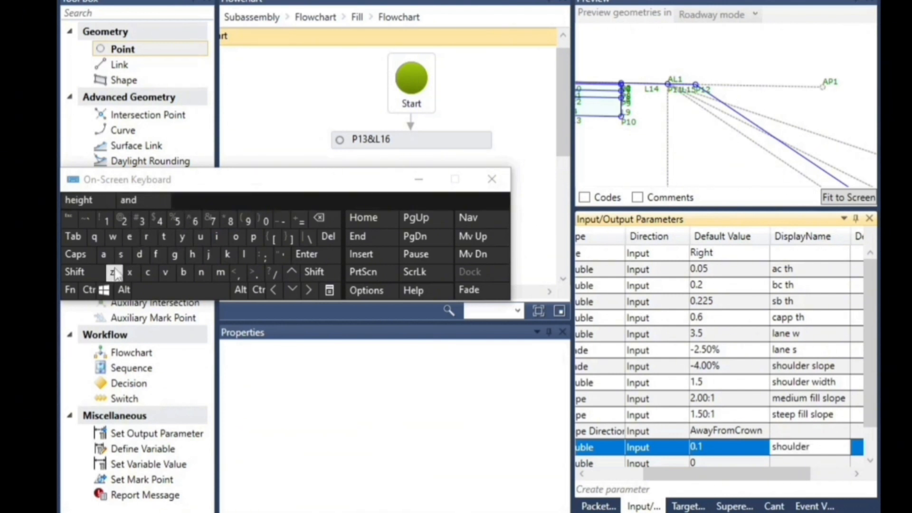
pyautogui.click(111, 220)
pyautogui.click(168, 294)
pyautogui.click(163, 236)
pyautogui.click(192, 254)
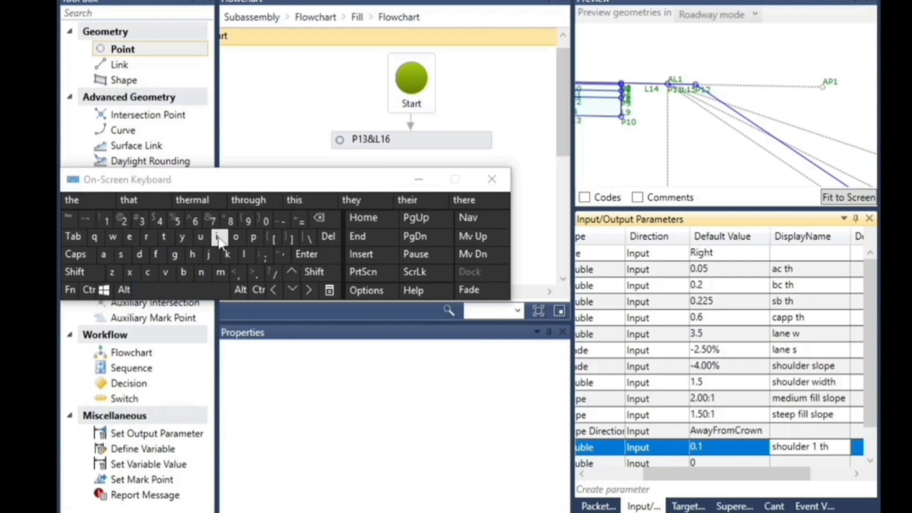
pyautogui.click(218, 237)
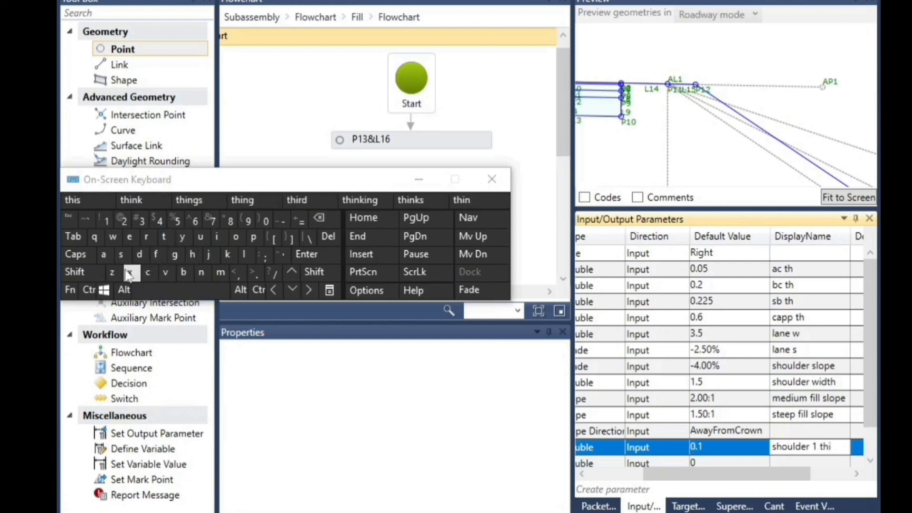
pyautogui.click(148, 272)
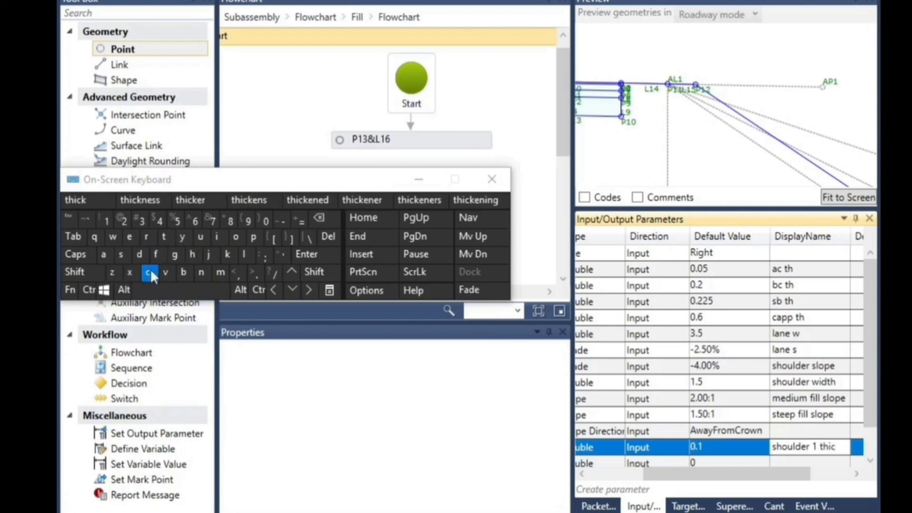
pyautogui.click(159, 207)
# Create one more input parameter at the end of the list and rename the parameter directly below sht1 as sht2
pyautogui.moveTo(703, 476); pyautogui.dragTo(646, 494)
pyautogui.click(646, 494)
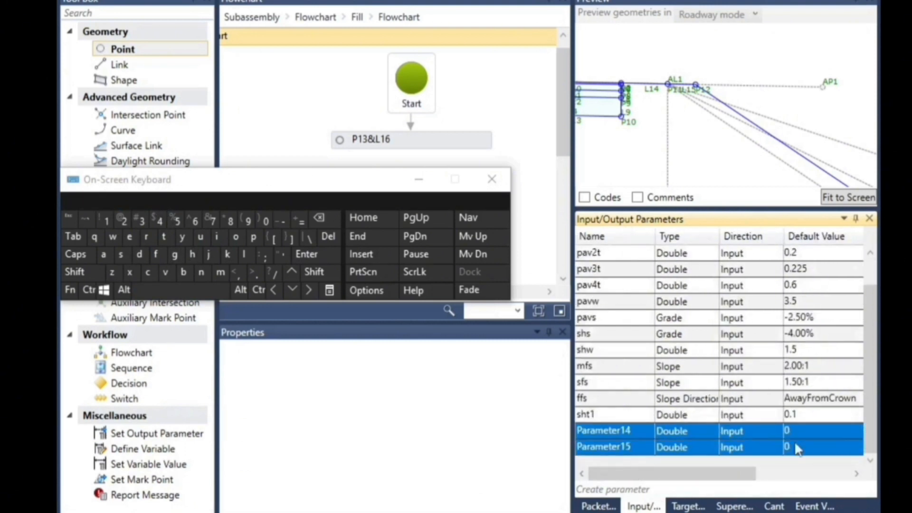
pyautogui.click(627, 430)
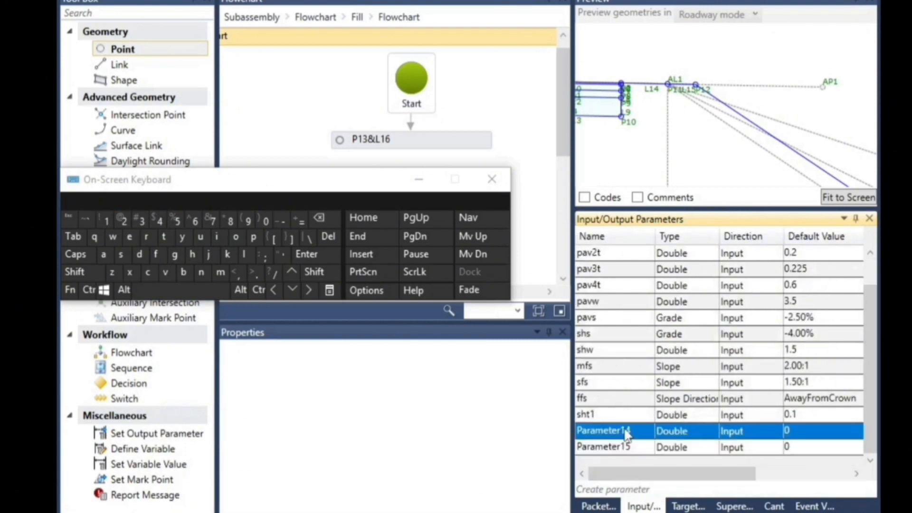
pyautogui.click(640, 430)
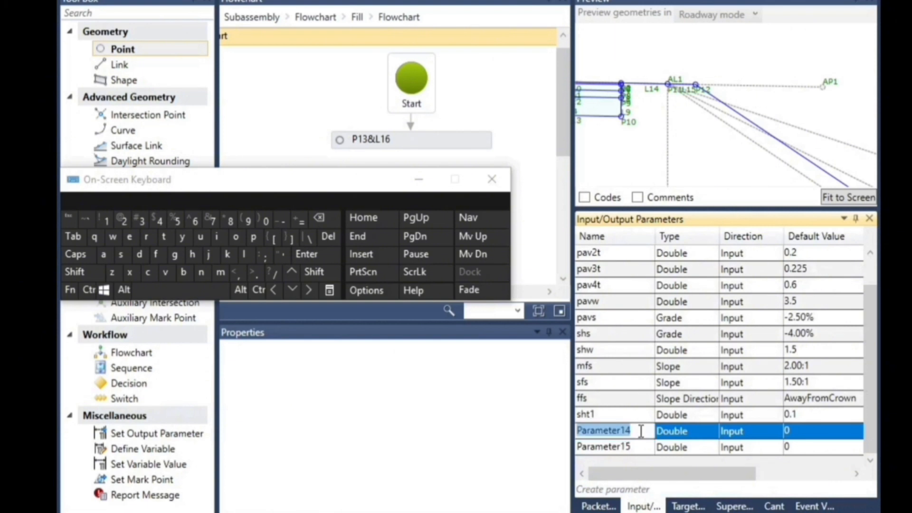
pyautogui.click(120, 254)
pyautogui.click(193, 255)
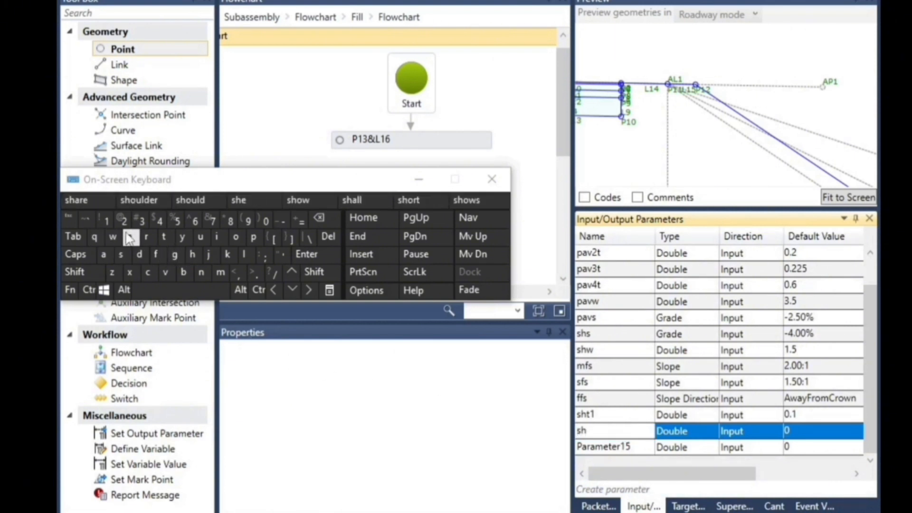
pyautogui.click(165, 237)
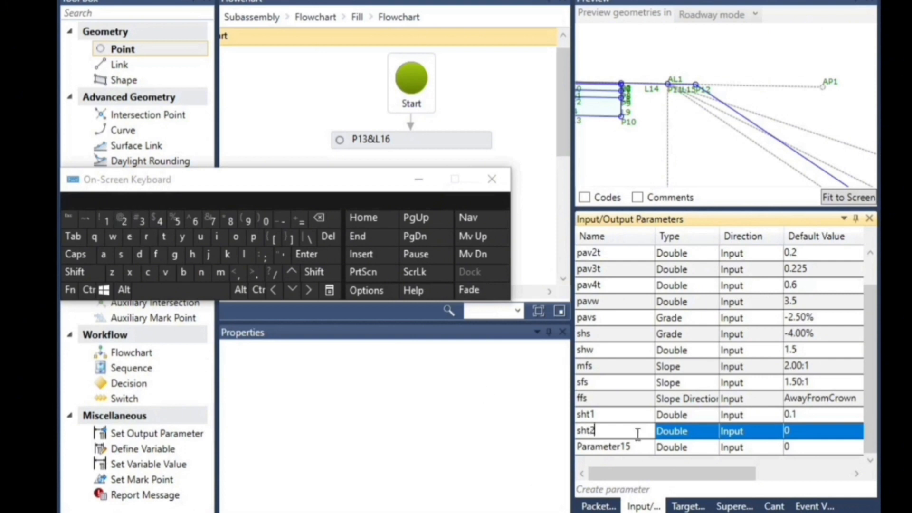
# Keep sht2 as a Double and set its default value to 0.1
pyautogui.click(666, 433)
pyautogui.click(693, 432)
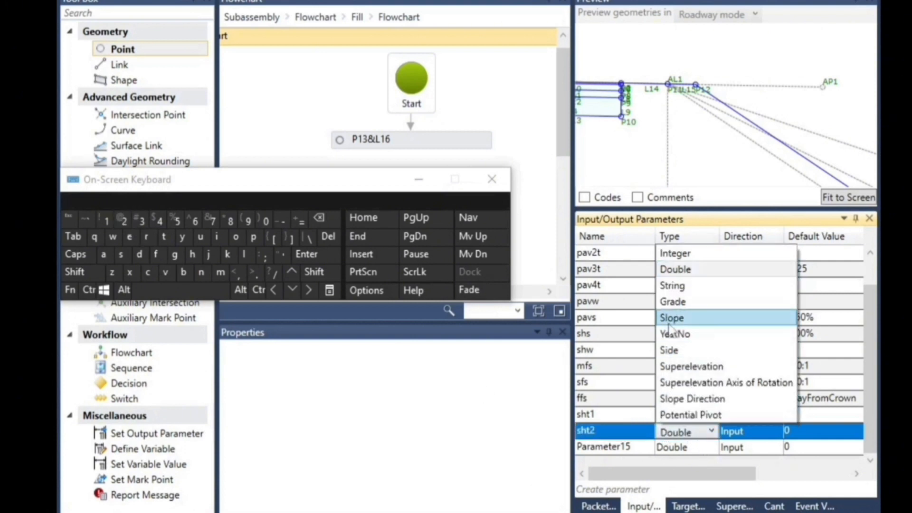
pyautogui.click(685, 272)
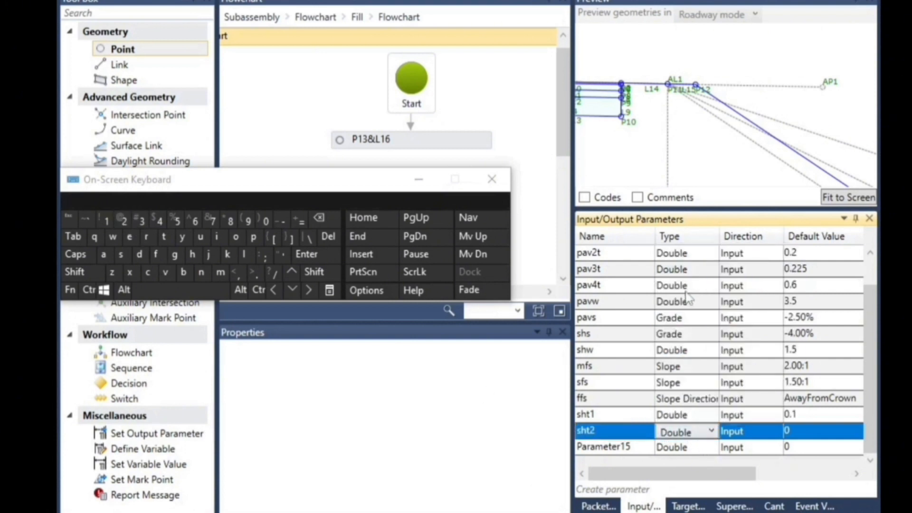
pyautogui.click(813, 431)
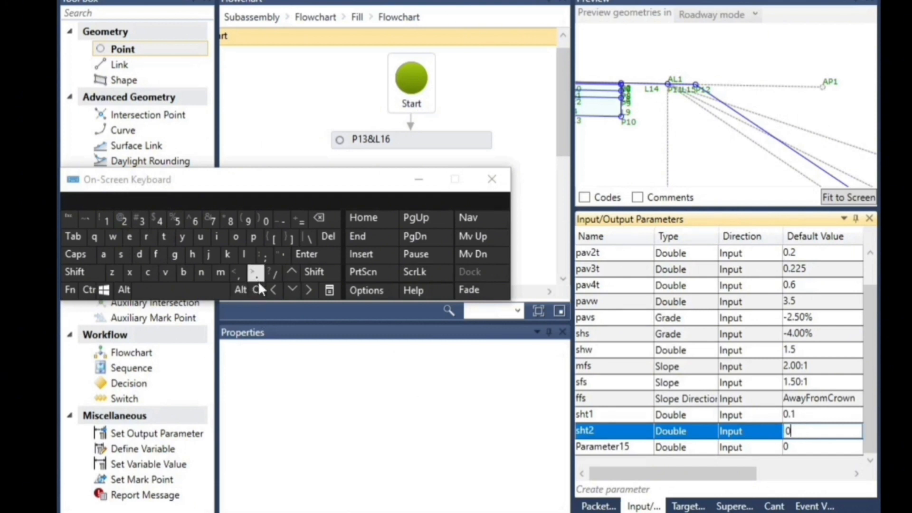
# Copy sht1's display name into sht2's display name and edit it to read "shoulder 2 thickness"
pyautogui.moveTo(734, 476); pyautogui.dragTo(779, 480)
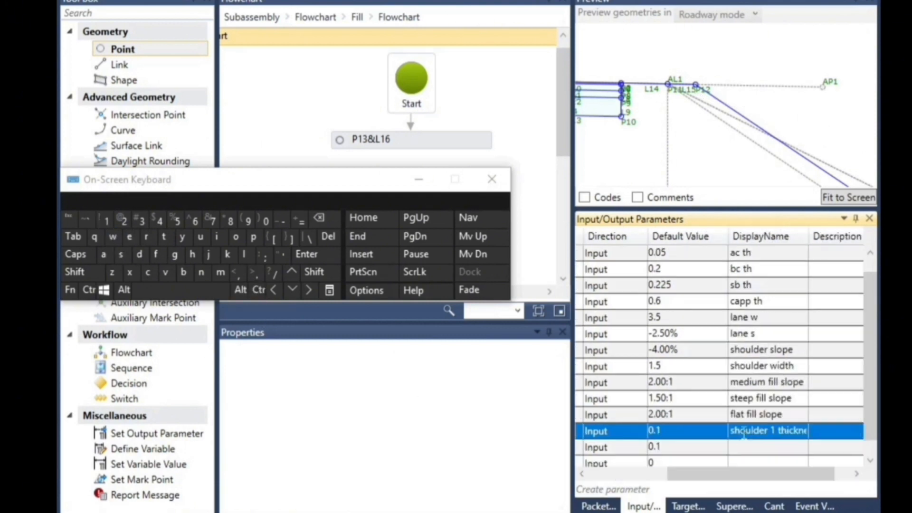
pyautogui.click(740, 432)
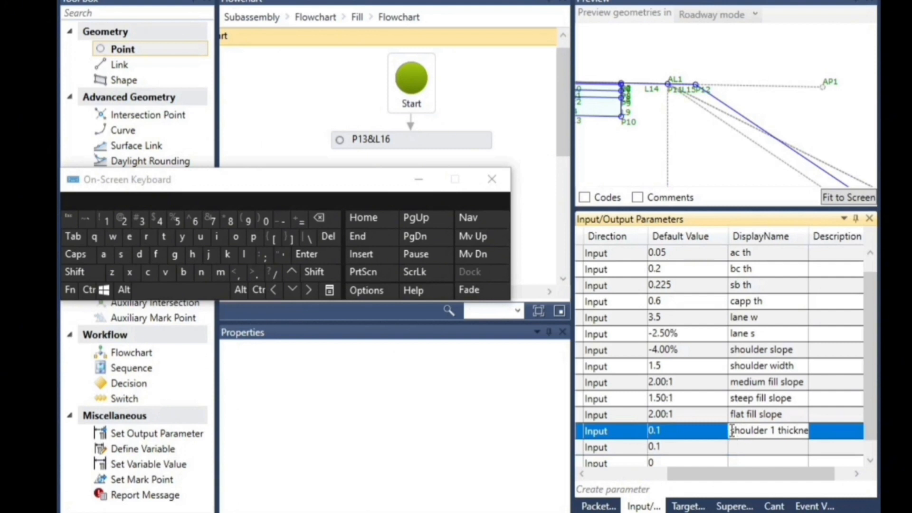
pyautogui.moveTo(733, 432); pyautogui.dragTo(821, 432)
pyautogui.hotkey('ctrl', 'c')
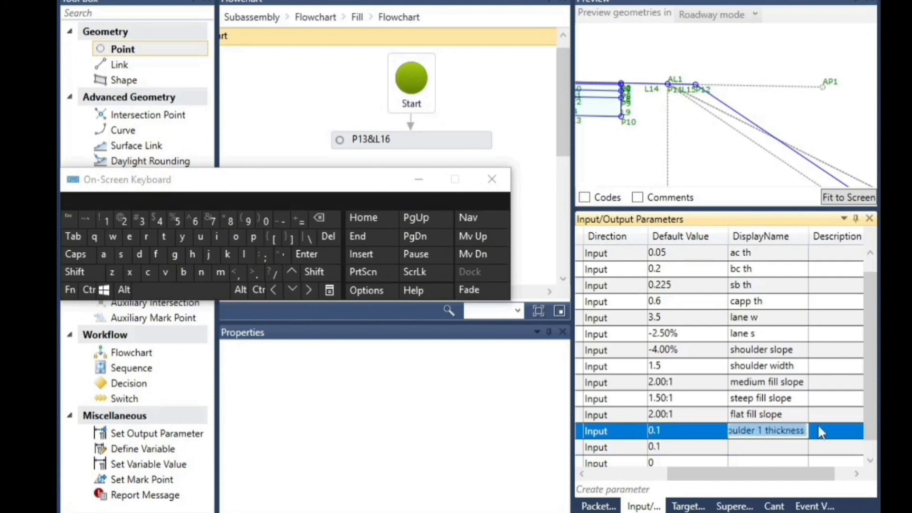
pyautogui.click(89, 290)
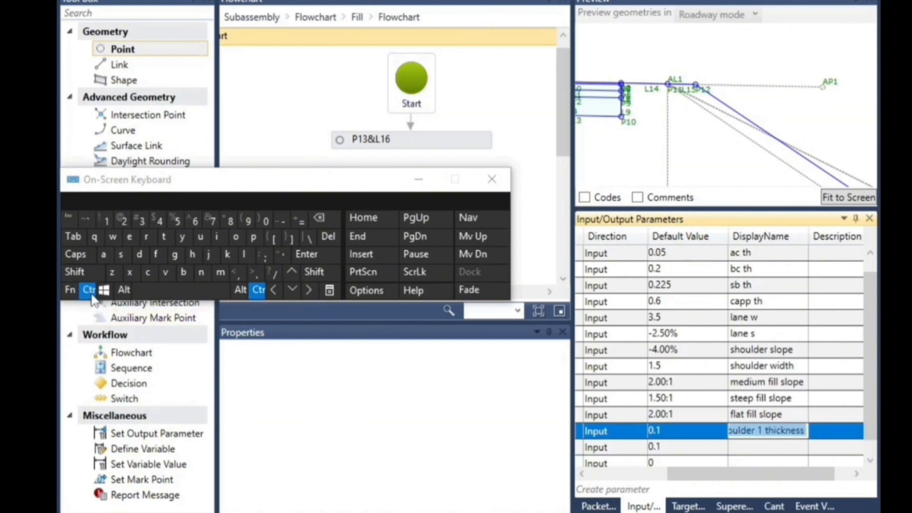
pyautogui.click(148, 274)
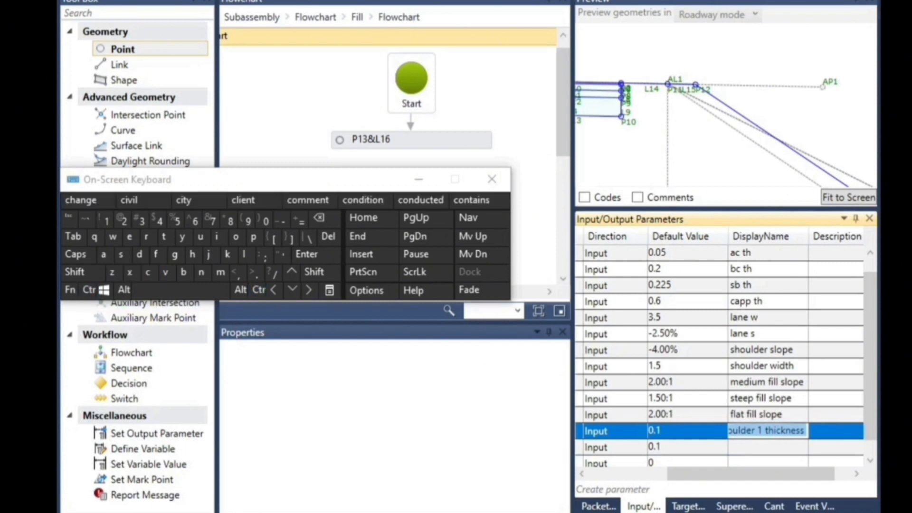
pyautogui.doubleClick(755, 451)
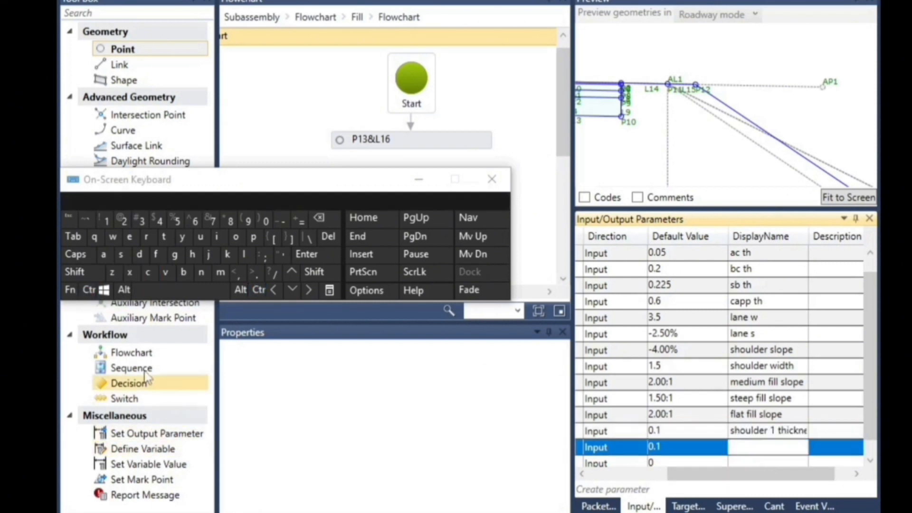
pyautogui.click(89, 290)
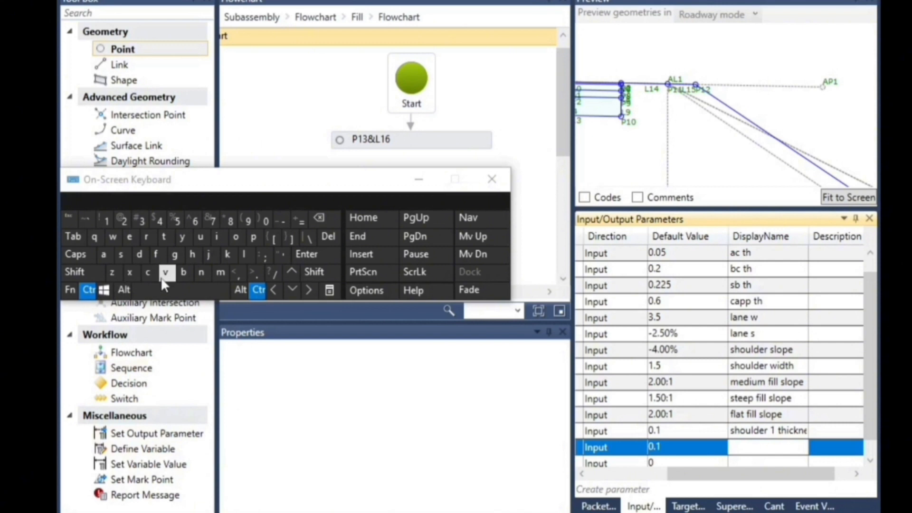
pyautogui.click(165, 273)
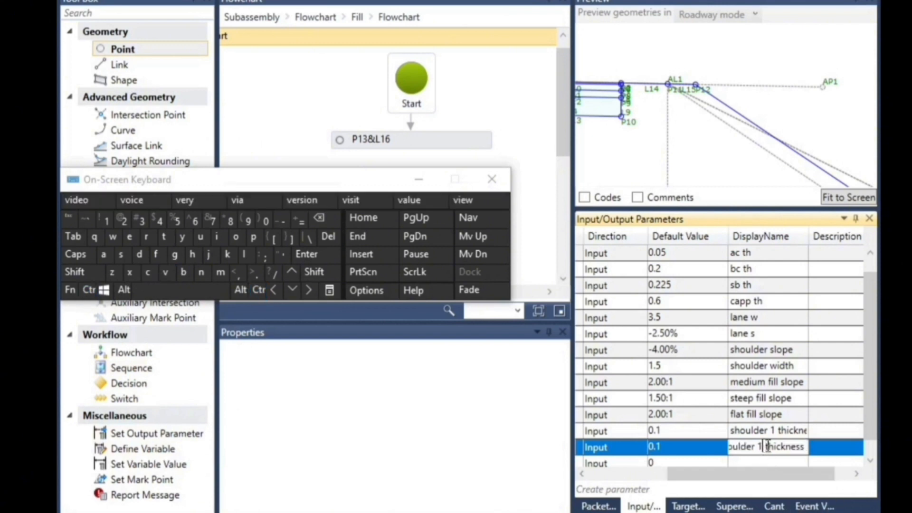
pyautogui.click(319, 218)
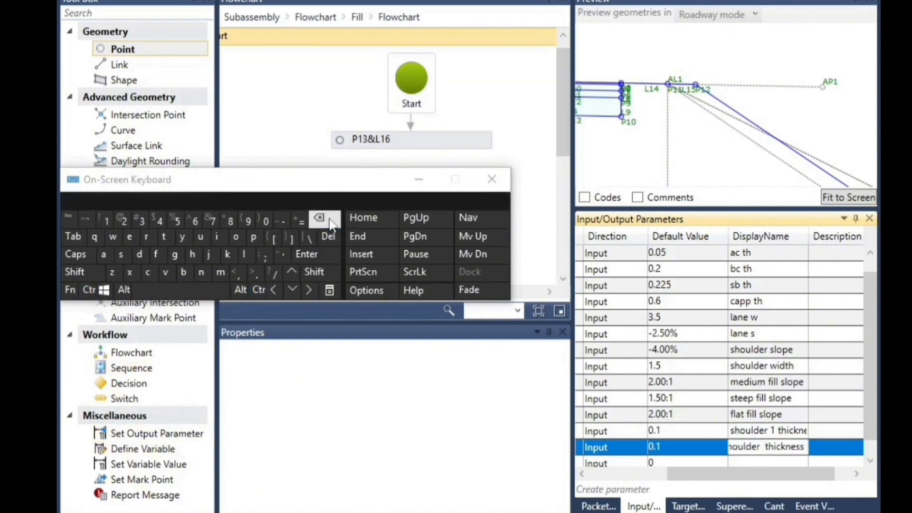
pyautogui.click(125, 219)
pyautogui.click(669, 430)
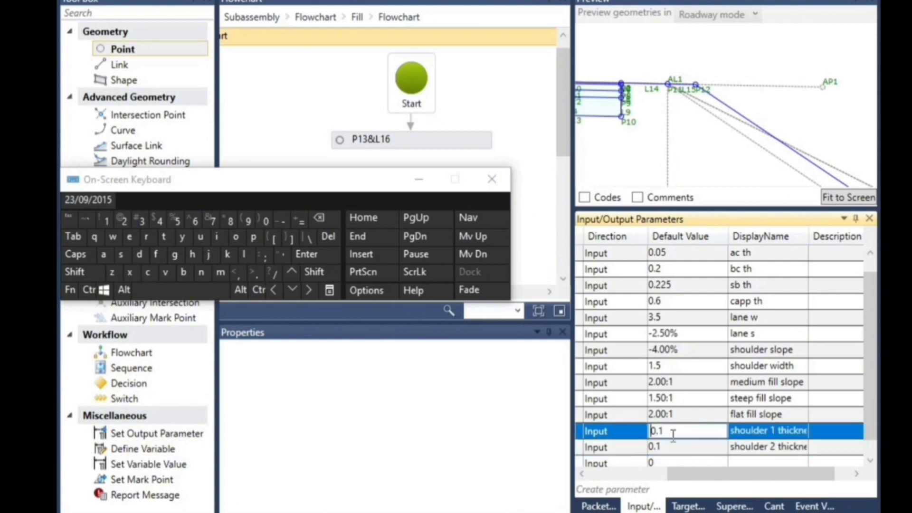
# Rename the last input parameter, below sht2, as sht3
pyautogui.moveTo(718, 473); pyautogui.dragTo(613, 487)
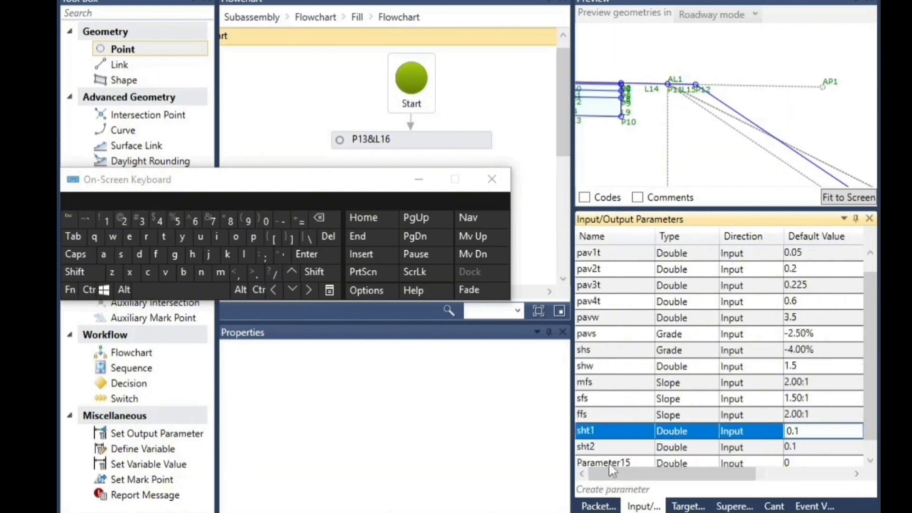
pyautogui.click(620, 463)
pyautogui.click(626, 452)
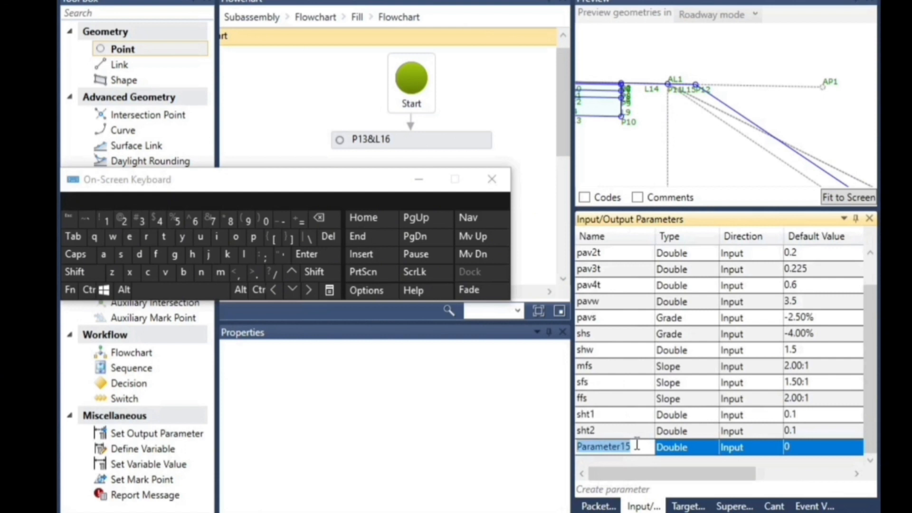
pyautogui.click(121, 255)
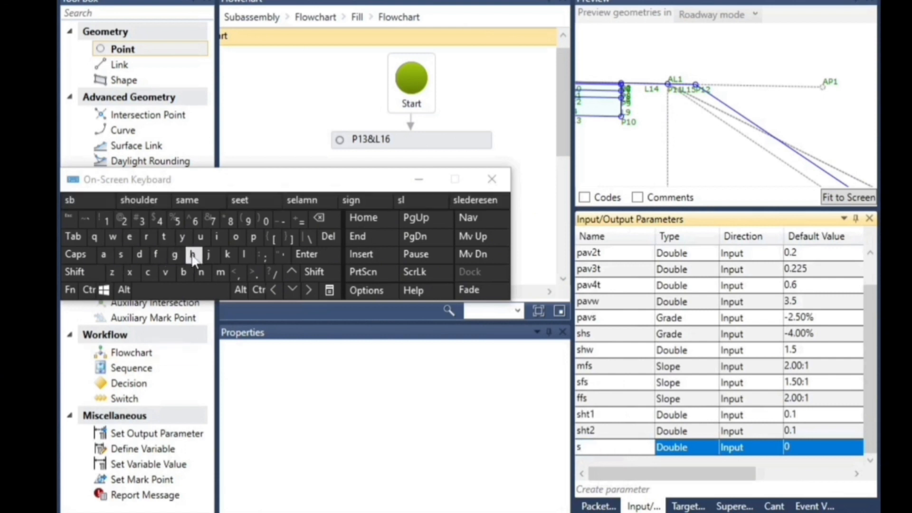
pyautogui.click(193, 257)
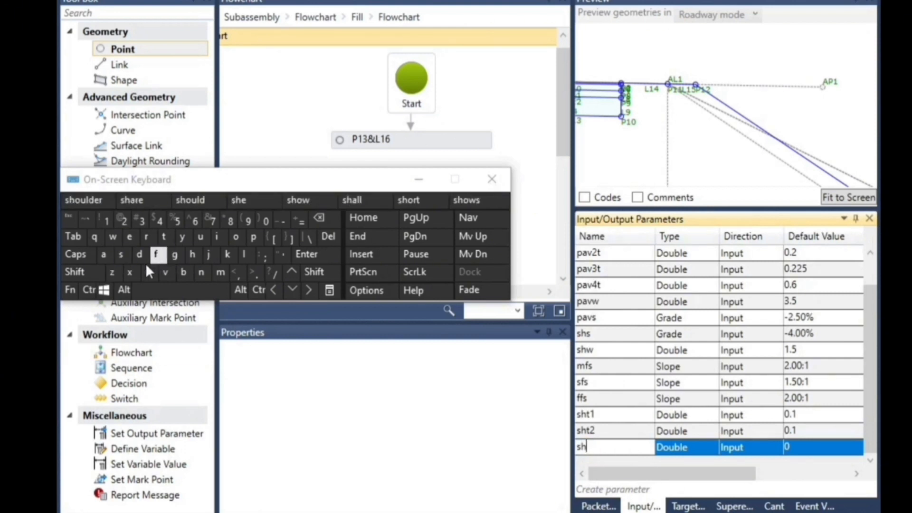
pyautogui.click(162, 238)
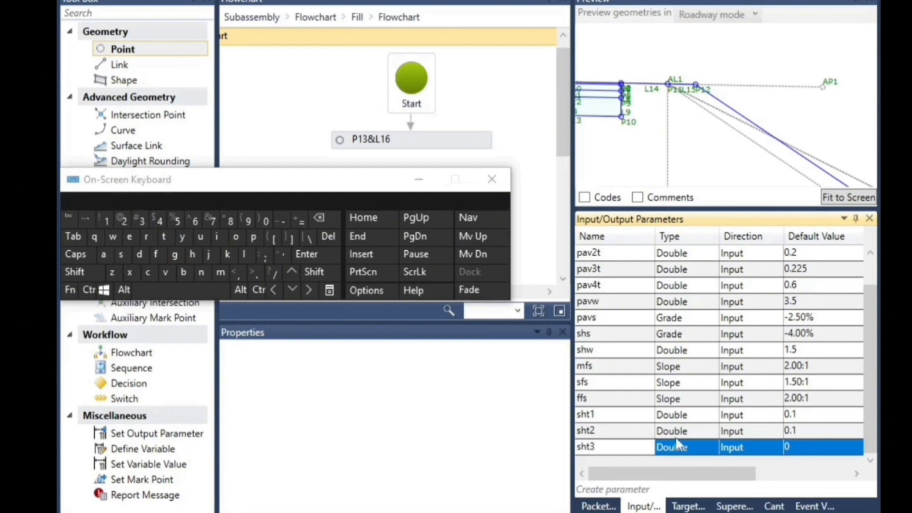
# Set sht3's default value to 0.2
pyautogui.click(791, 445)
pyautogui.click(805, 448)
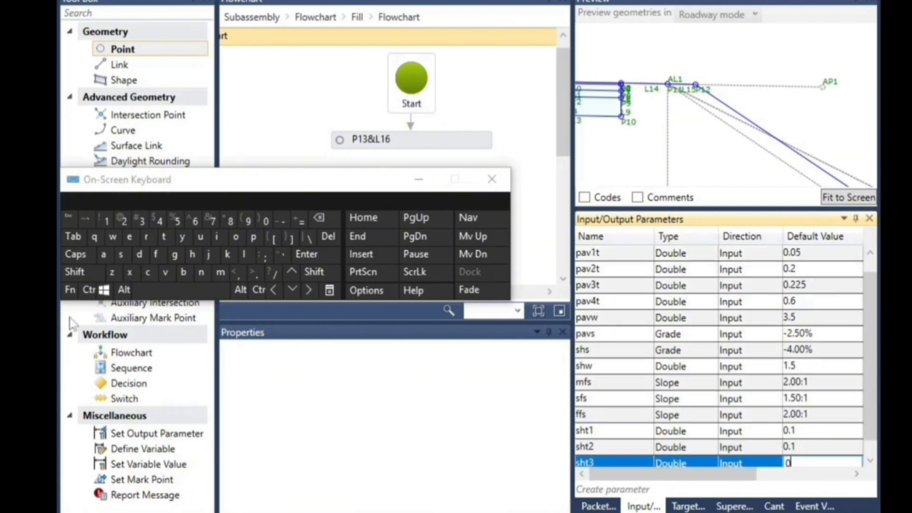
pyautogui.click(804, 465)
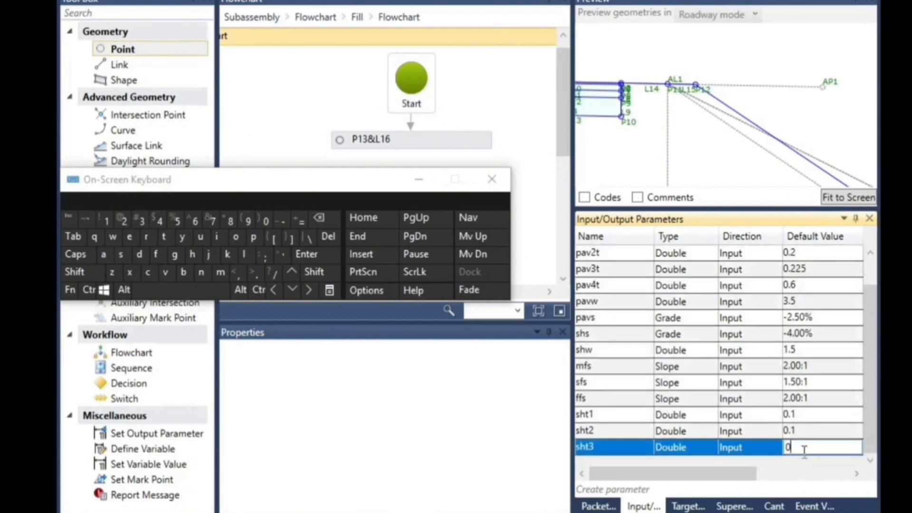
pyautogui.click(257, 279)
pyautogui.write('2')
# Paste sht1's display name into sht3's display name and edit it to read "shoulder 3 thickness"
pyautogui.moveTo(734, 474); pyautogui.dragTo(807, 479)
pyautogui.click(777, 437)
pyautogui.click(766, 446)
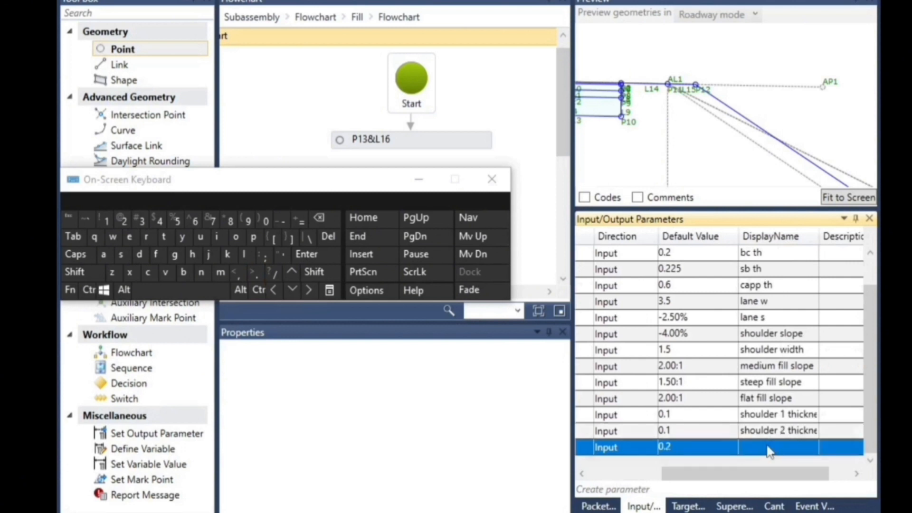
pyautogui.click(762, 451)
pyautogui.scroll(-1, 767, 462)
pyautogui.click(757, 446)
pyautogui.click(757, 446)
pyautogui.click(90, 290)
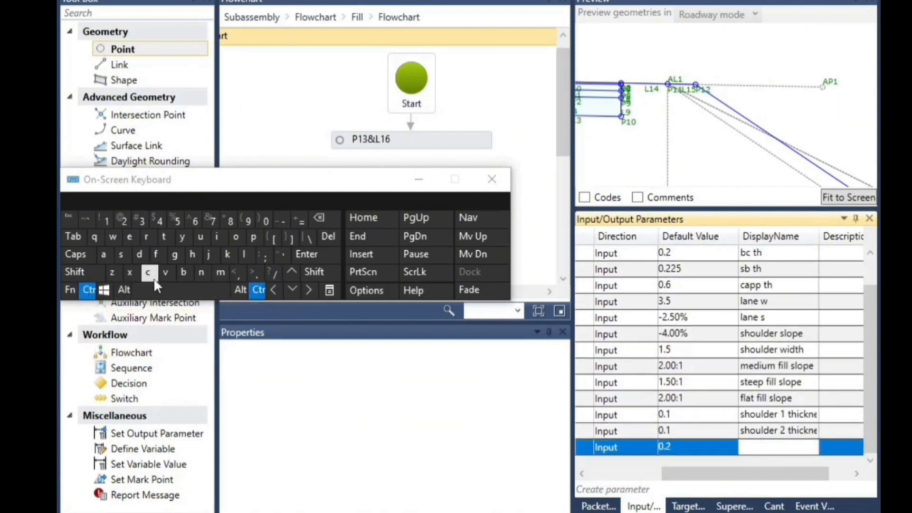
pyautogui.click(165, 273)
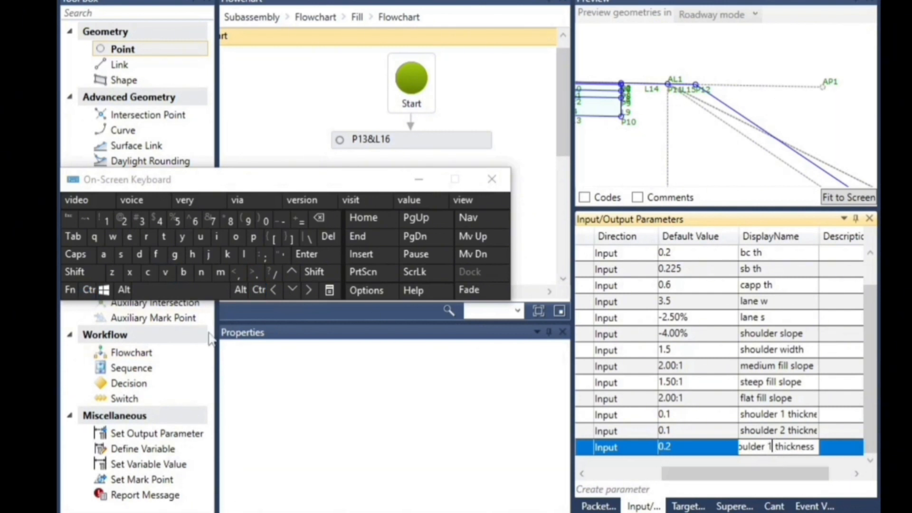
pyautogui.click(318, 219)
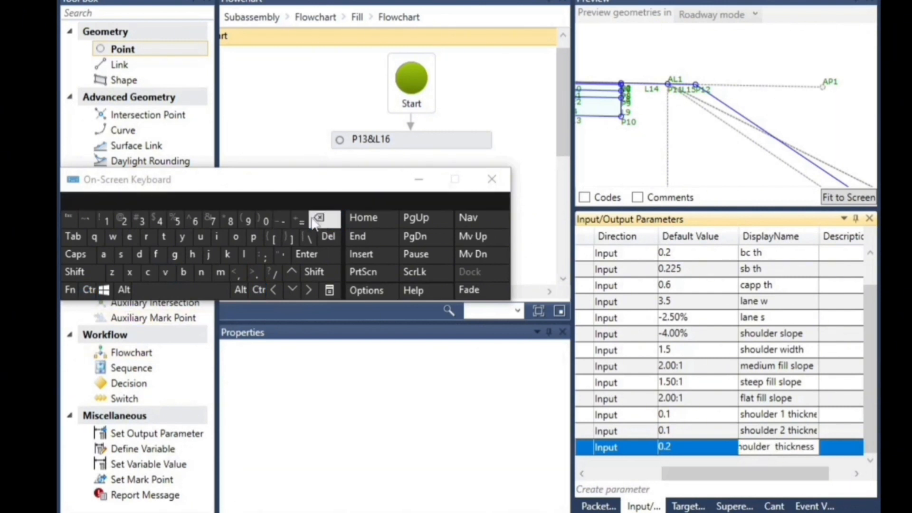
pyautogui.click(139, 220)
# Create another input parameter below sht3 and name it sht4
pyautogui.moveTo(732, 473); pyautogui.dragTo(645, 493)
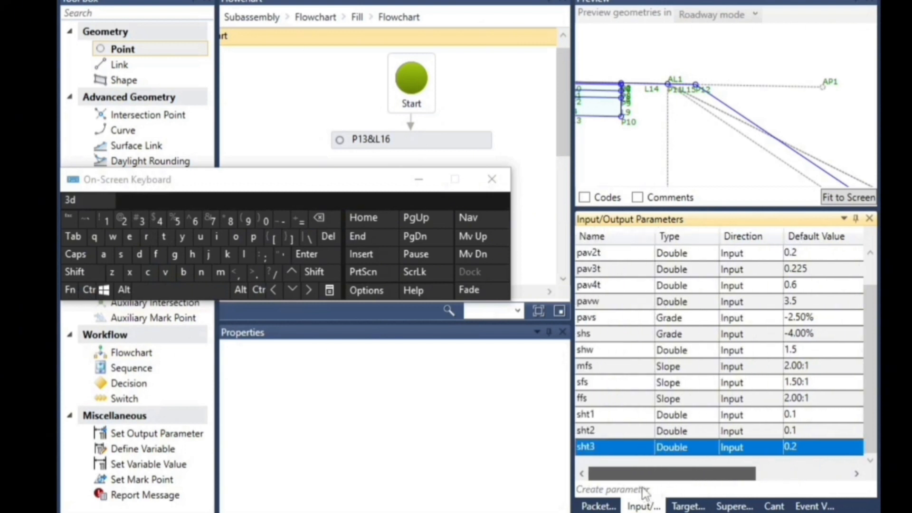
pyautogui.click(602, 494)
pyautogui.click(602, 494)
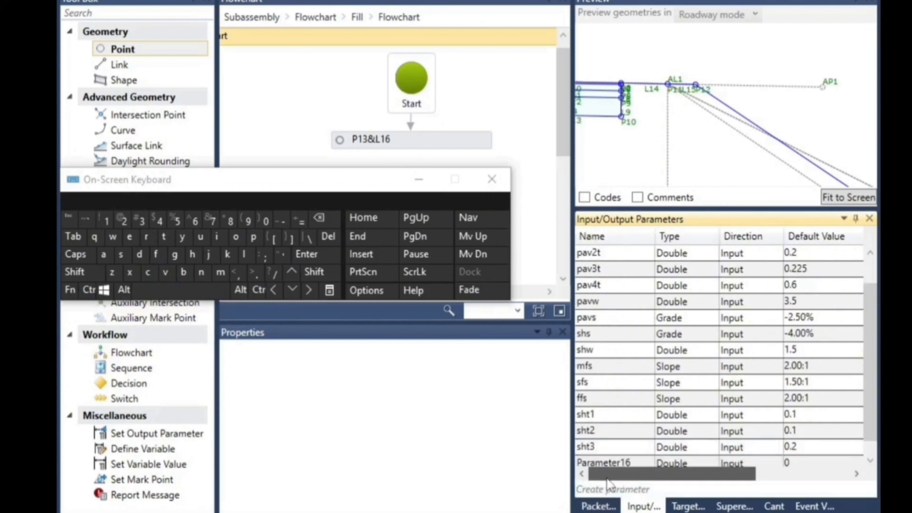
pyautogui.click(605, 465)
pyautogui.click(625, 453)
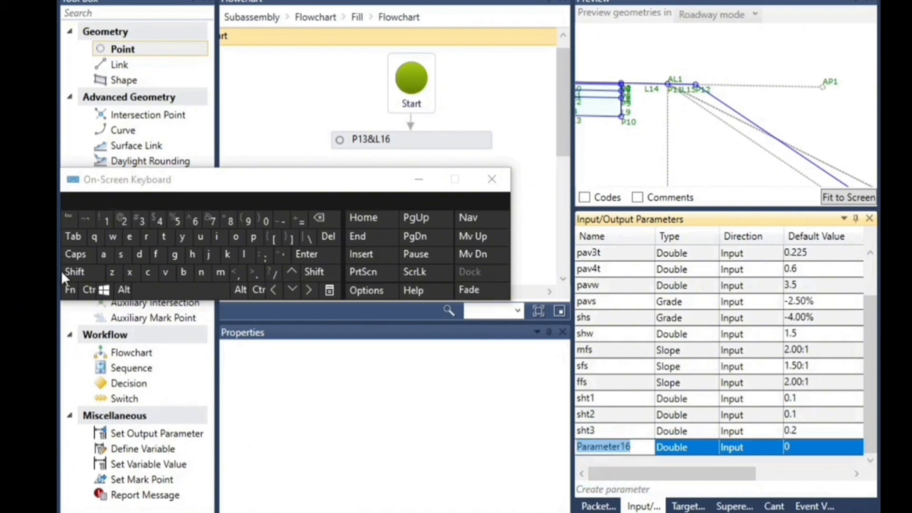
pyautogui.click(121, 254)
pyautogui.click(192, 254)
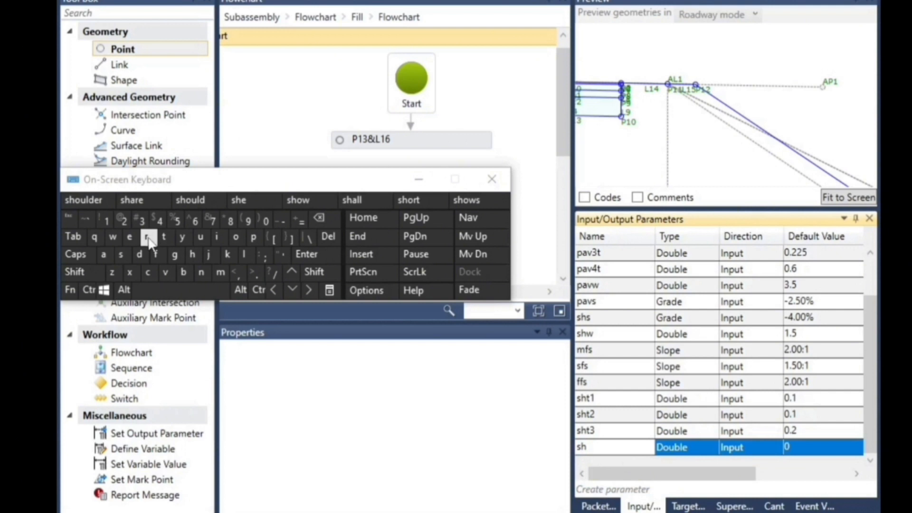
pyautogui.click(164, 237)
pyautogui.click(159, 221)
# Keep sht4 as a Double input and set its default value to 0.3
pyautogui.moveTo(633, 480); pyautogui.dragTo(673, 476)
pyautogui.click(734, 447)
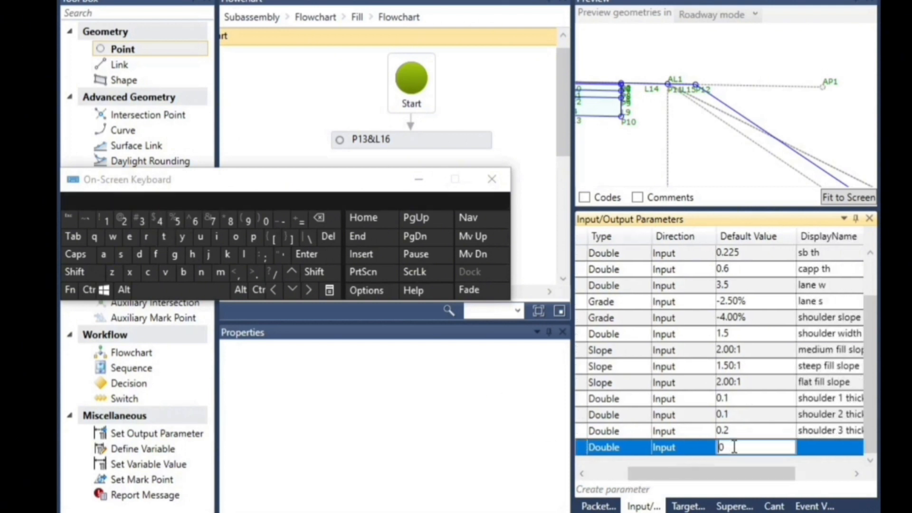
pyautogui.scroll(1, 735, 453)
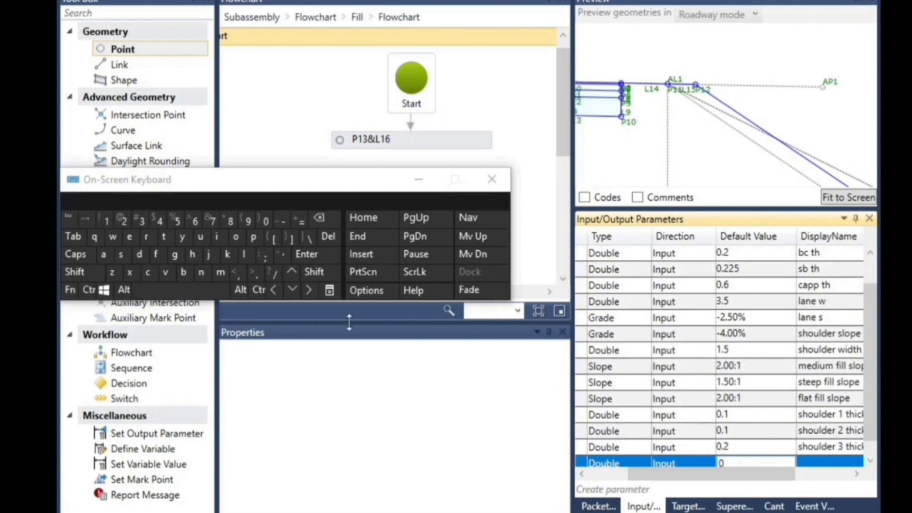
pyautogui.click(254, 272)
pyautogui.click(141, 222)
# Paste the copied display name into sht4's display name and edit it to read "shoulder 4 thickness"
pyautogui.moveTo(743, 474); pyautogui.dragTo(802, 479)
pyautogui.click(760, 452)
pyautogui.click(760, 460)
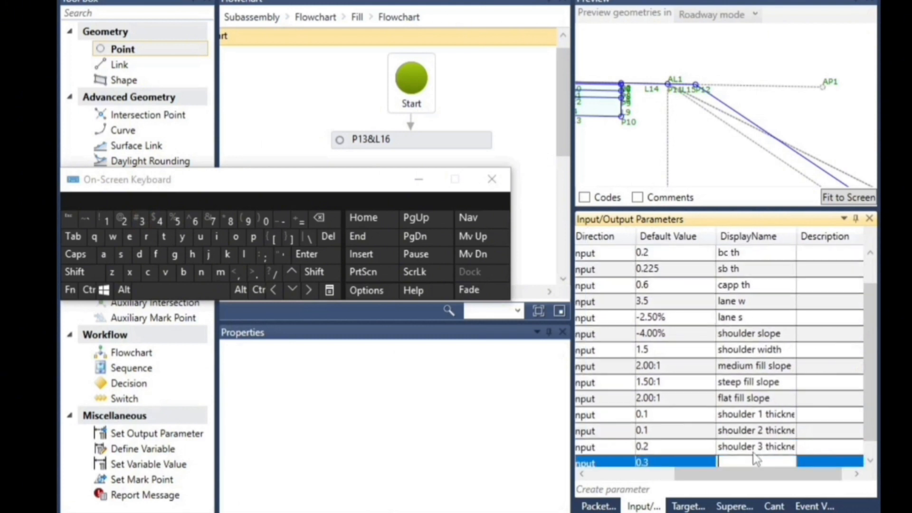
pyautogui.click(88, 290)
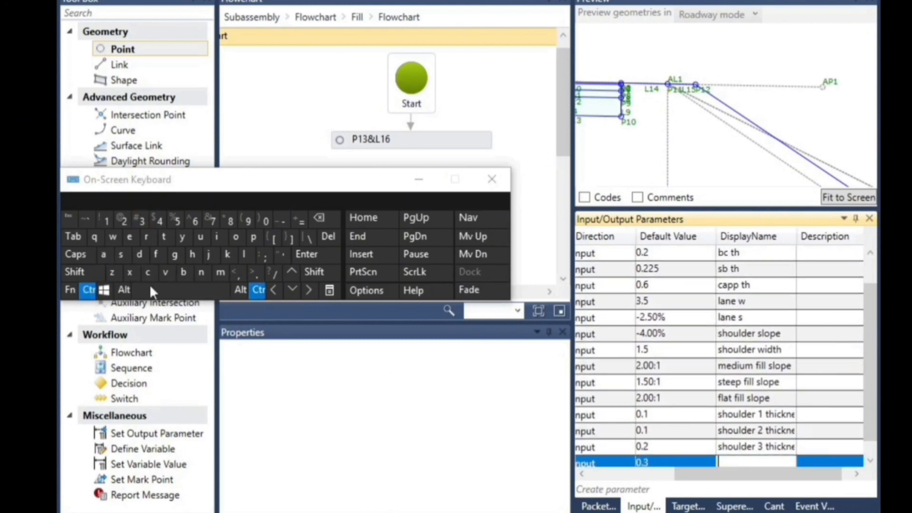
pyautogui.click(166, 272)
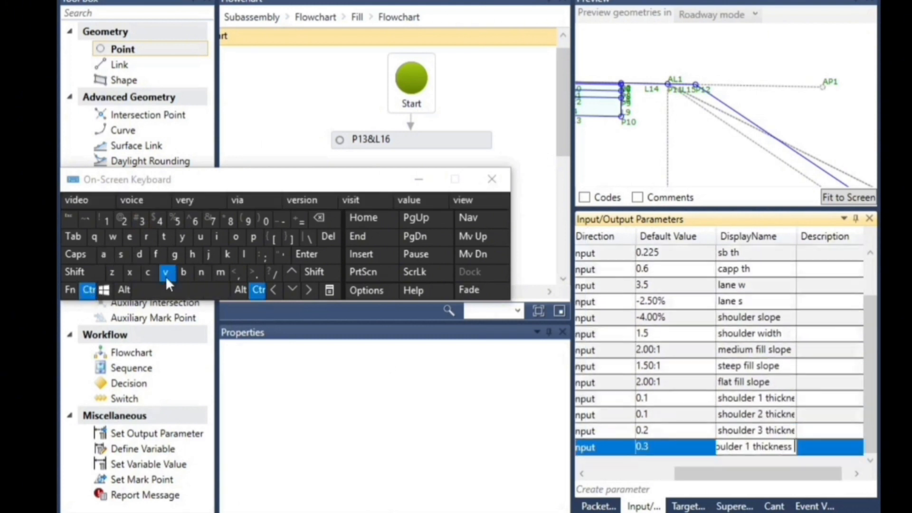
pyautogui.click(750, 446)
pyautogui.click(319, 218)
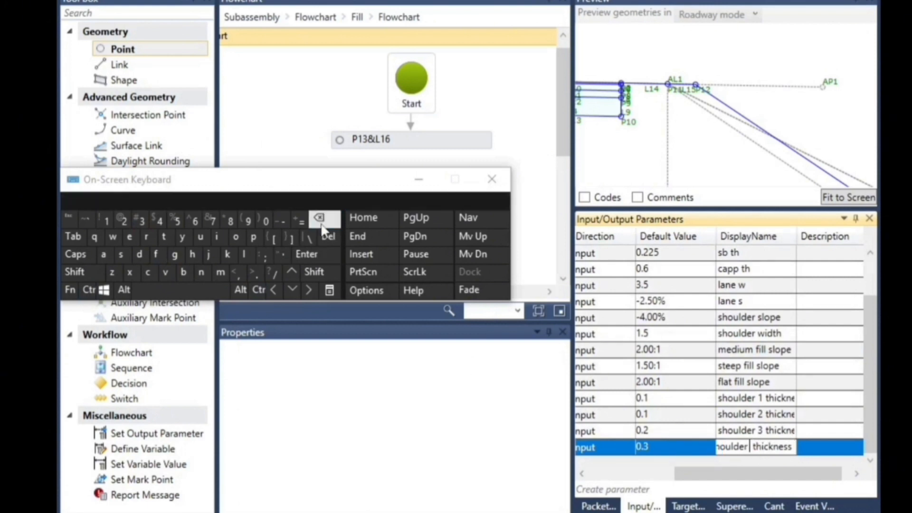
pyautogui.click(162, 221)
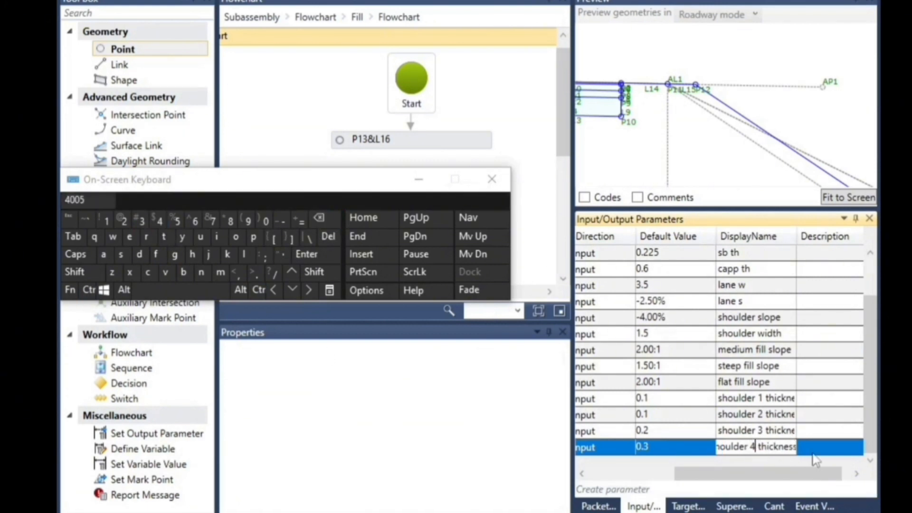
pyautogui.click(724, 416)
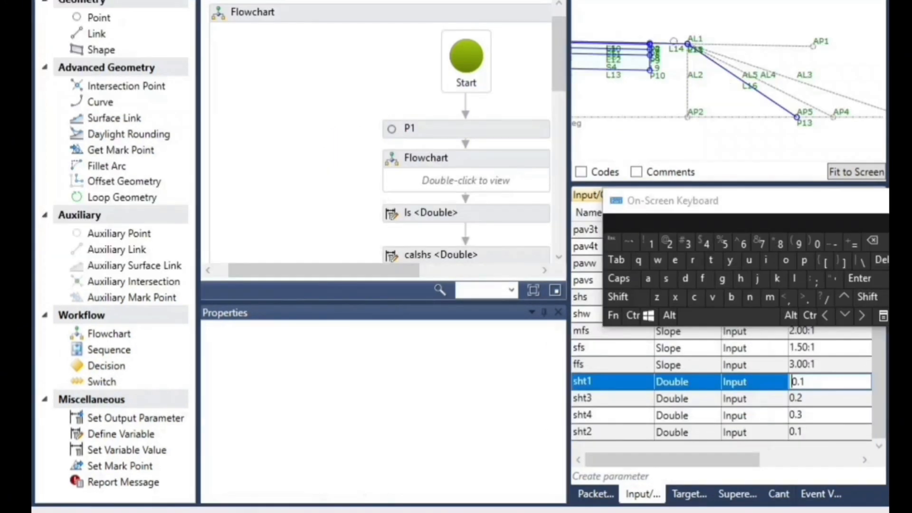
# Open the Fill flowchart and enter the nested flowchart that follows P12&L15
pyautogui.scroll(9, 616, 56)
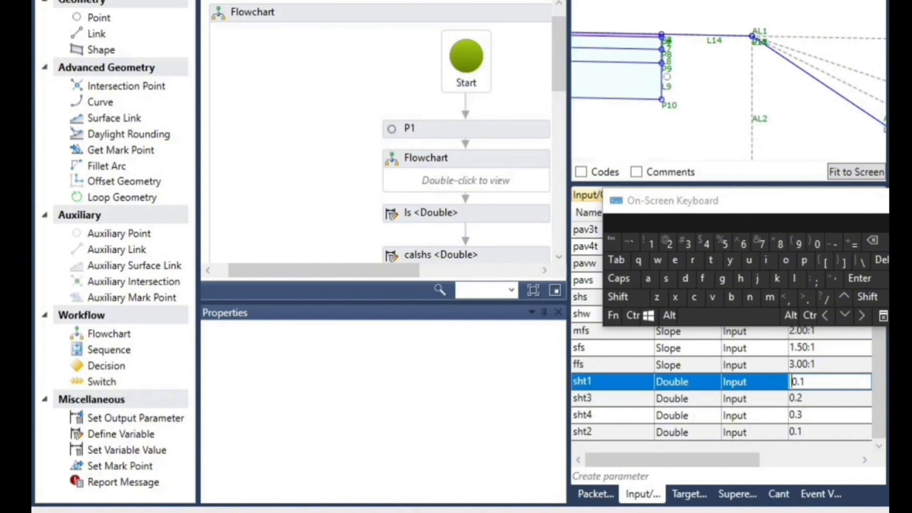
pyautogui.scroll(-10, 323, 188)
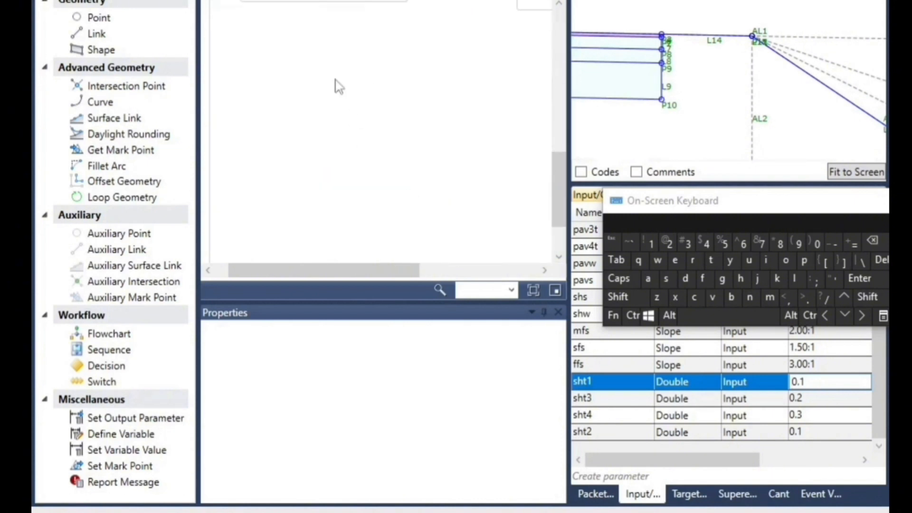
pyautogui.doubleClick(333, 112)
pyautogui.scroll(-8, 464, 175)
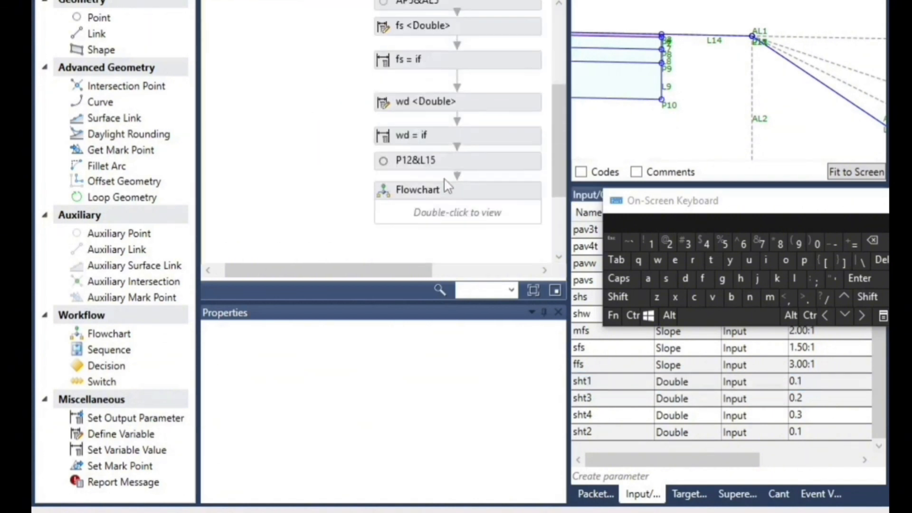
pyautogui.doubleClick(441, 134)
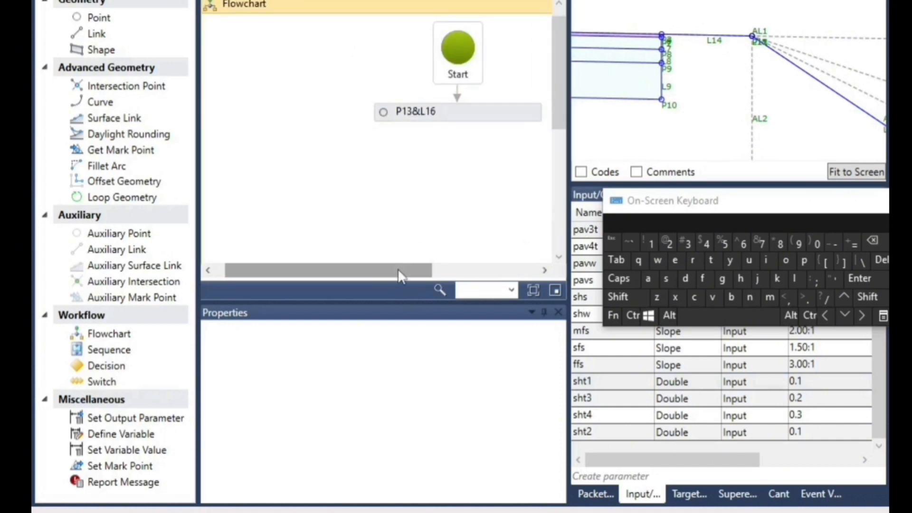
pyautogui.moveTo(401, 271); pyautogui.dragTo(461, 271)
# Add a linked point below P13&L16, using Delta X and Delta Y geometry measured from point P2
pyautogui.moveTo(97, 18); pyautogui.dragTo(374, 143)
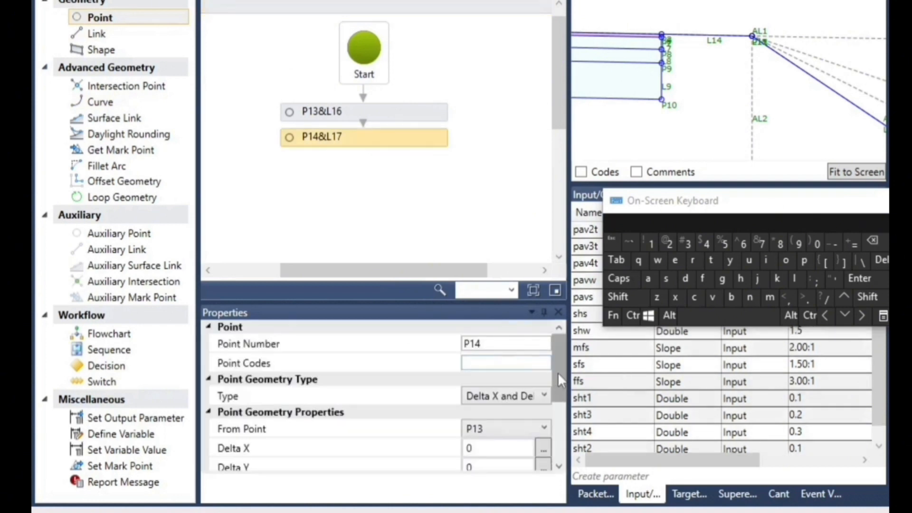
pyautogui.click(544, 396)
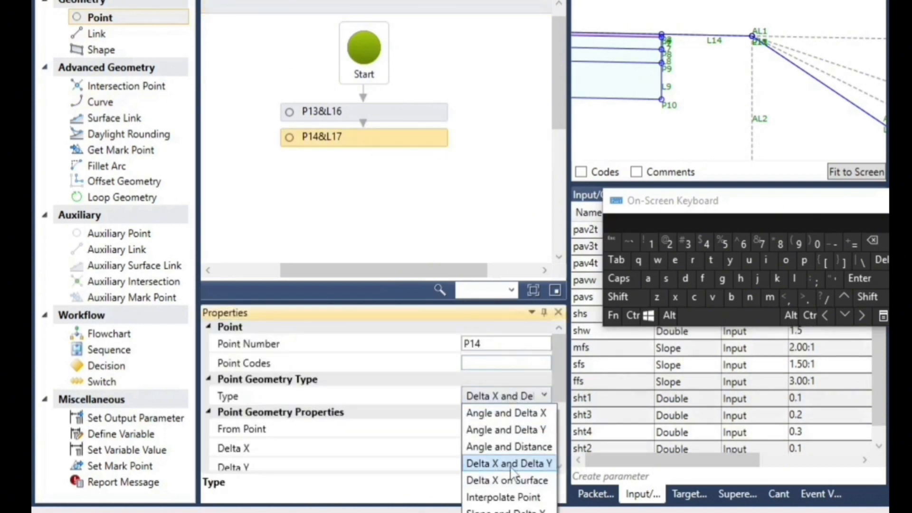
pyautogui.click(510, 468)
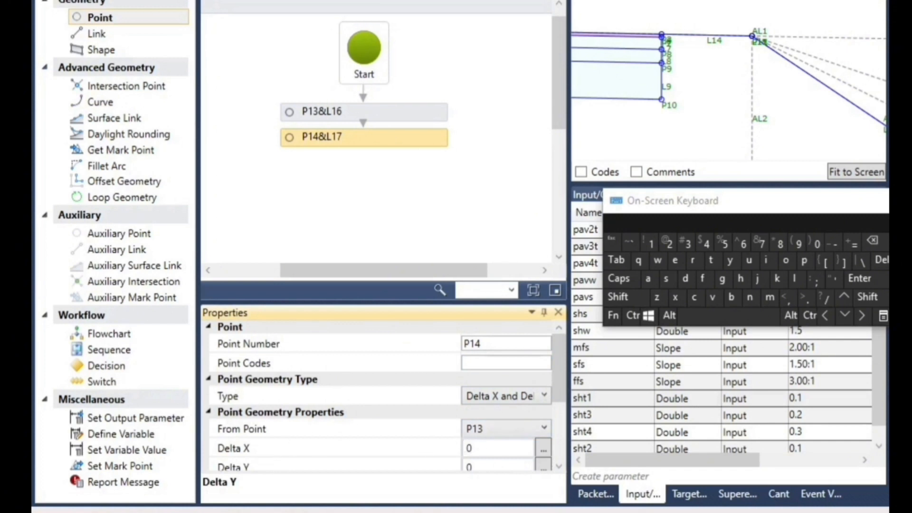
pyautogui.scroll(7, 664, 31)
pyautogui.scroll(3, 675, 31)
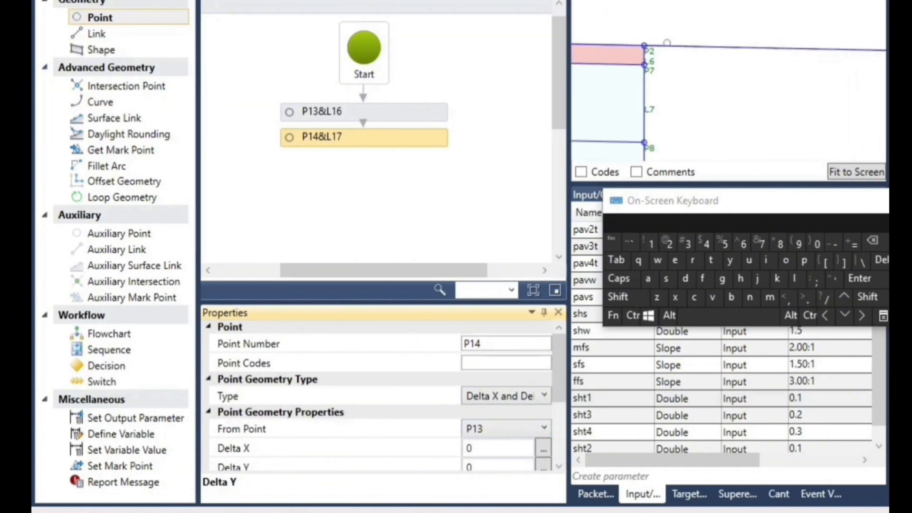
pyautogui.click(494, 429)
pyautogui.scroll(-1, 494, 366)
pyautogui.click(489, 365)
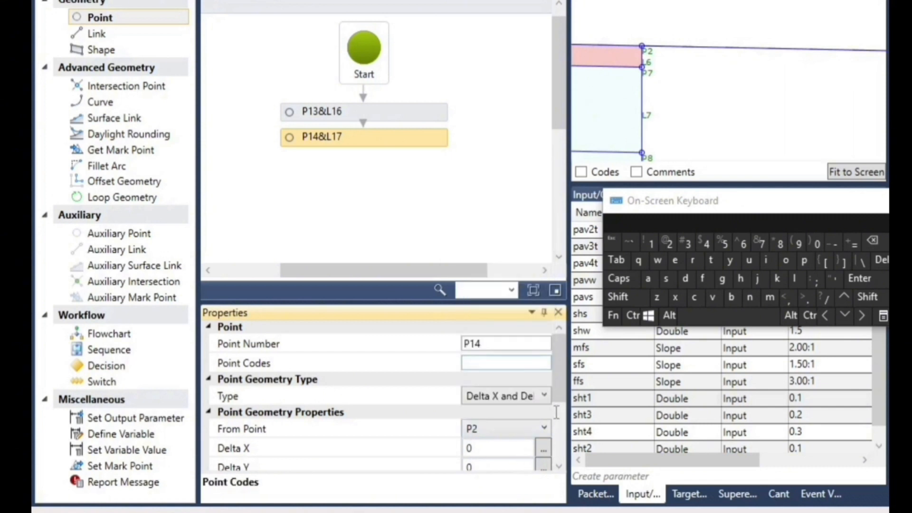
# Set the Delta Y of P14 to -sht1, leaving Delta X at 0, and check the point's link properties
pyautogui.scroll(-3, 558, 392)
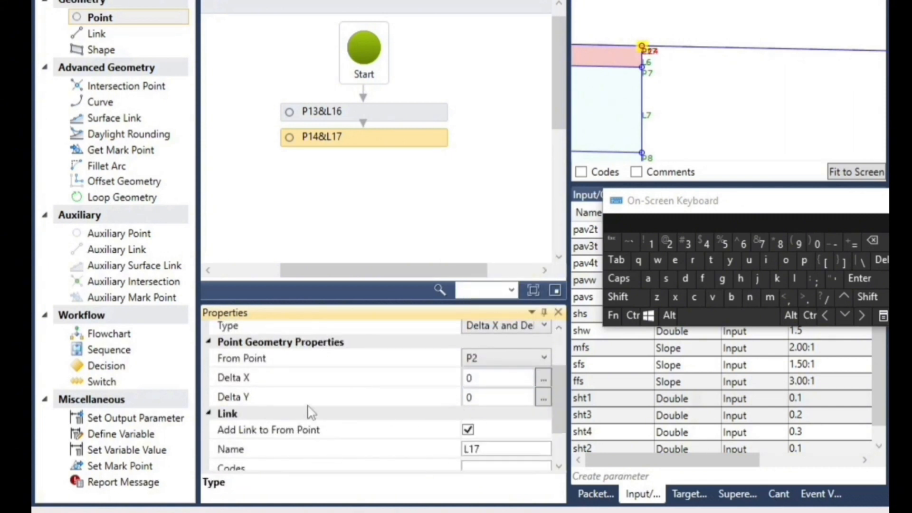
pyautogui.click(480, 399)
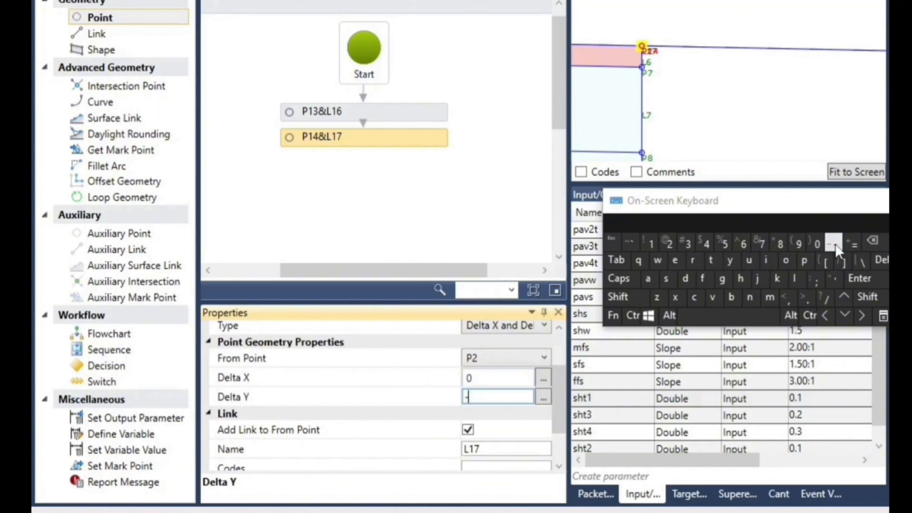
pyautogui.write('-')
pyautogui.click(666, 278)
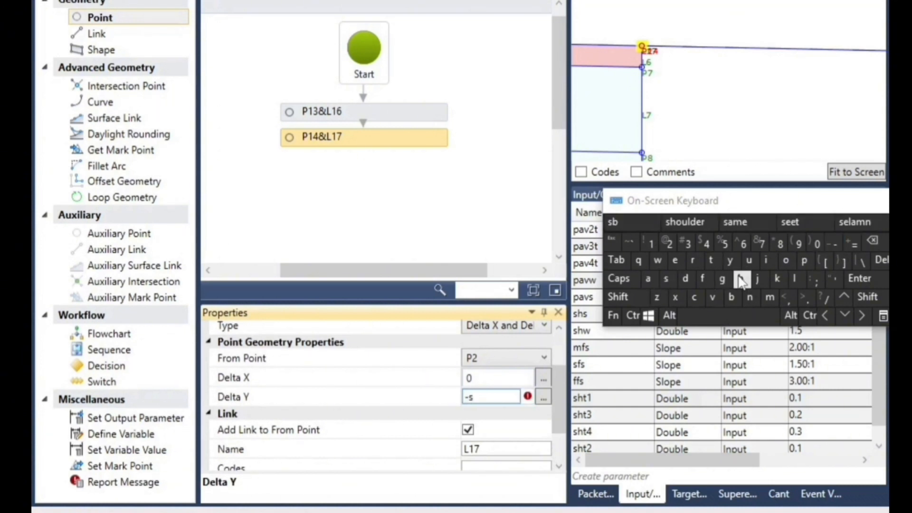
pyautogui.click(741, 279)
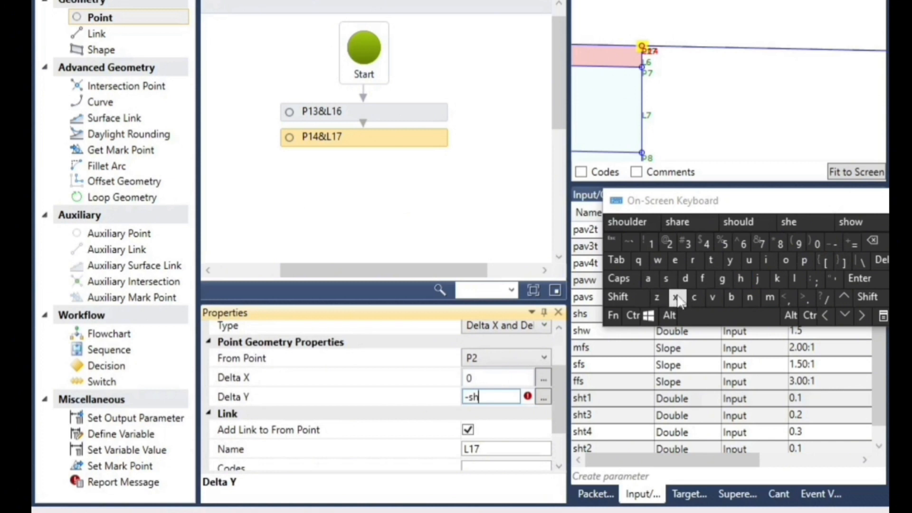
pyautogui.click(712, 261)
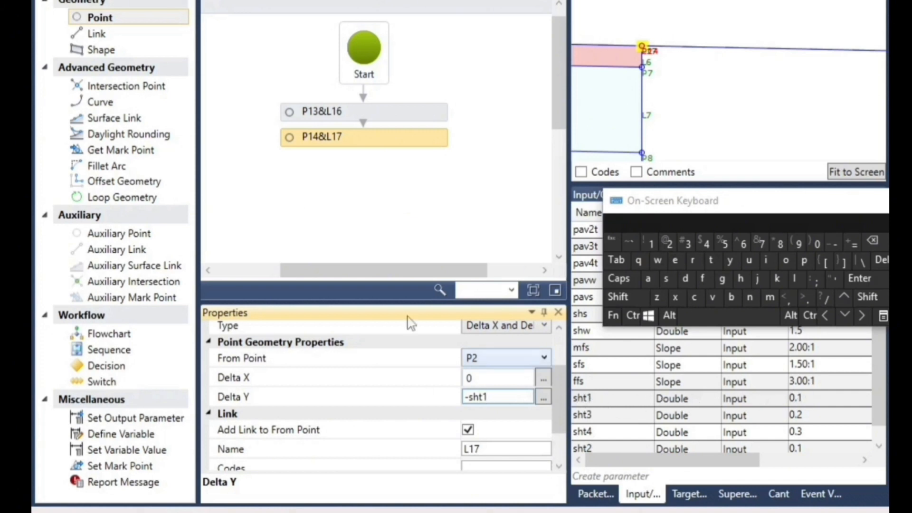
pyautogui.click(435, 224)
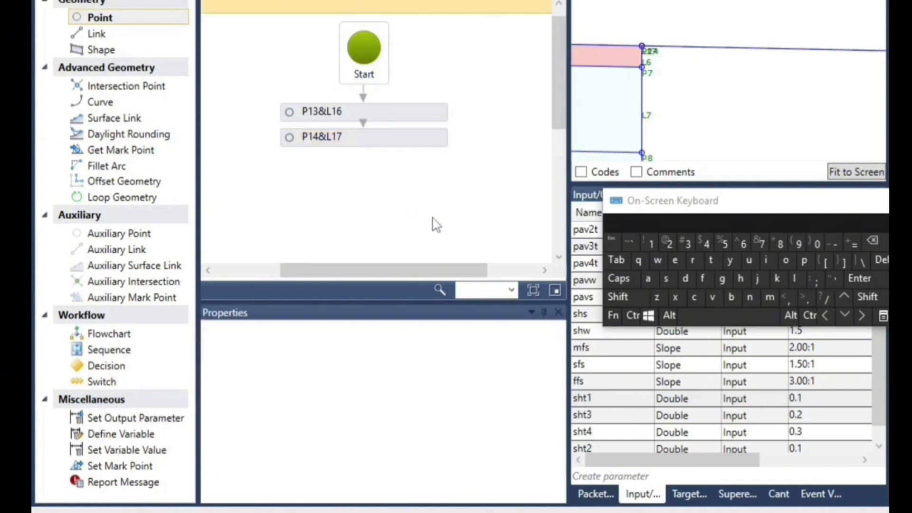
pyautogui.click(378, 141)
pyautogui.scroll(-2, 489, 443)
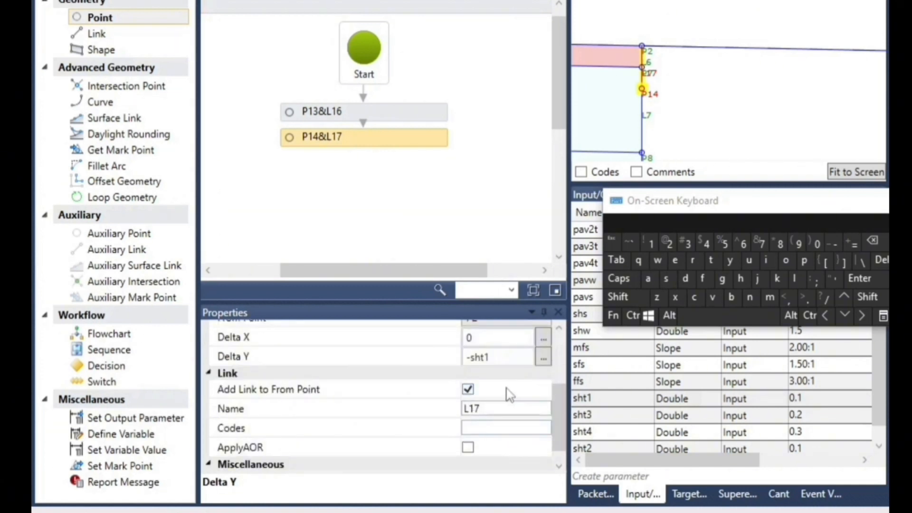
pyautogui.click(410, 209)
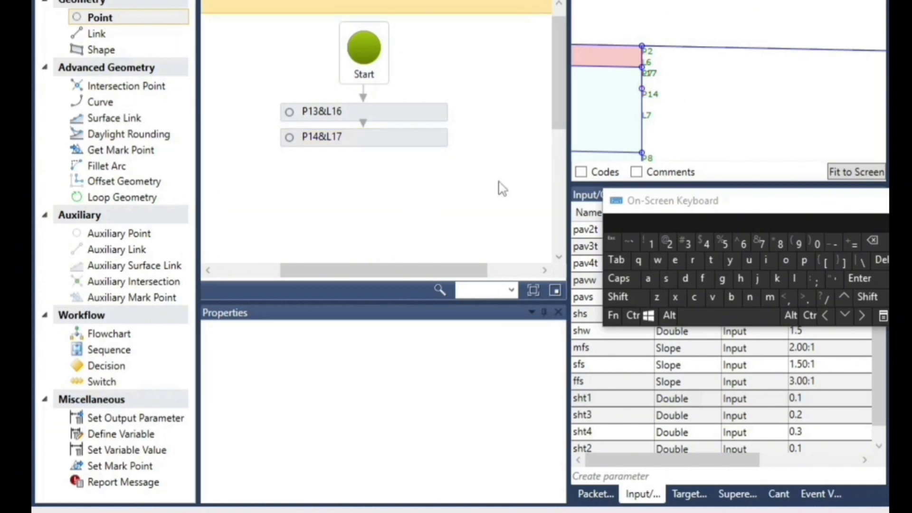
# Add a linked point below P14&L17, measured from P14 with Delta X and Delta Y geometry, and check its link properties
pyautogui.moveTo(110, 20); pyautogui.dragTo(386, 172)
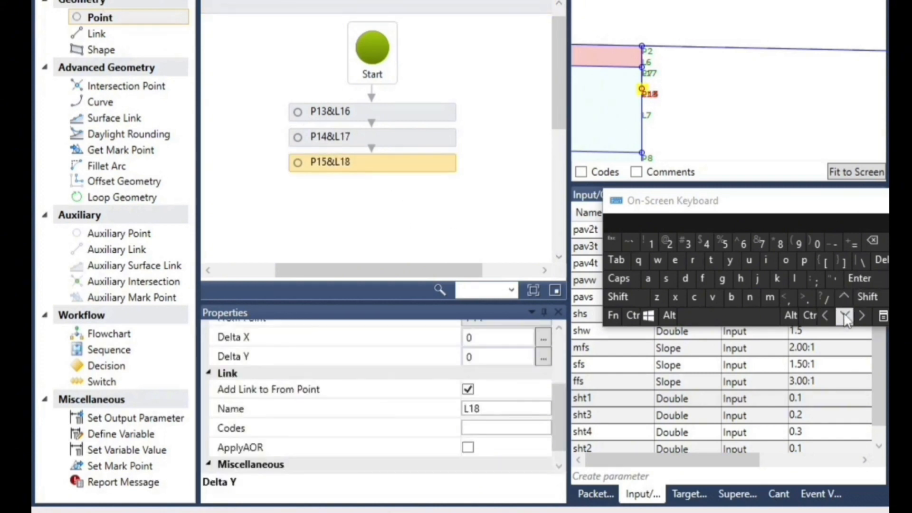
pyautogui.scroll(5, 546, 394)
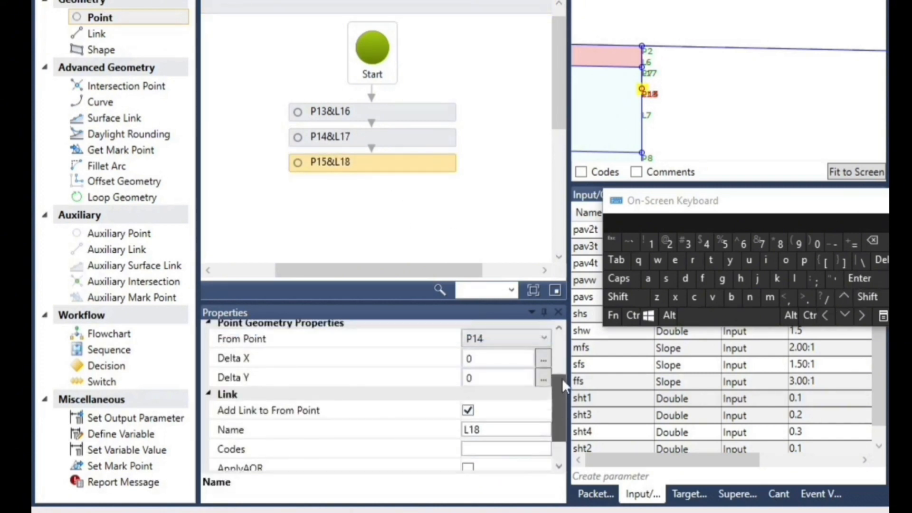
pyautogui.scroll(-3, 544, 398)
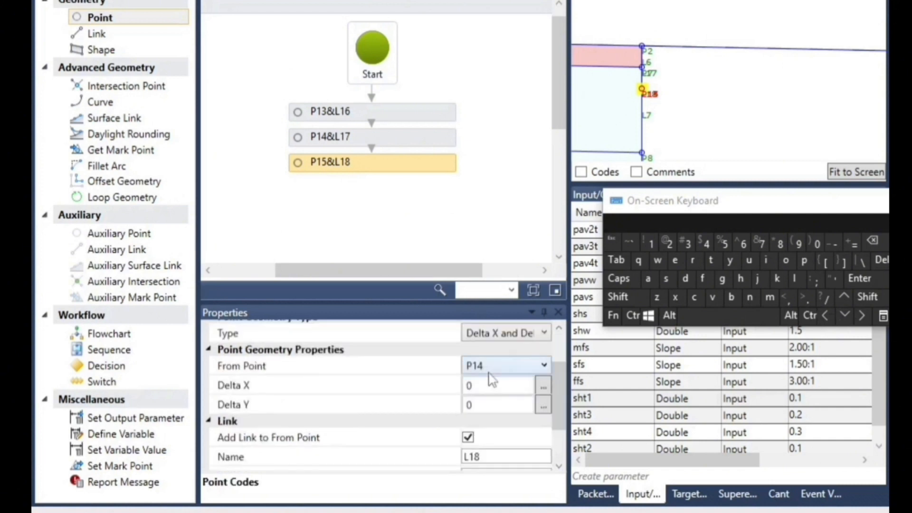
pyautogui.scroll(1, 639, 95)
pyautogui.scroll(1, 639, 87)
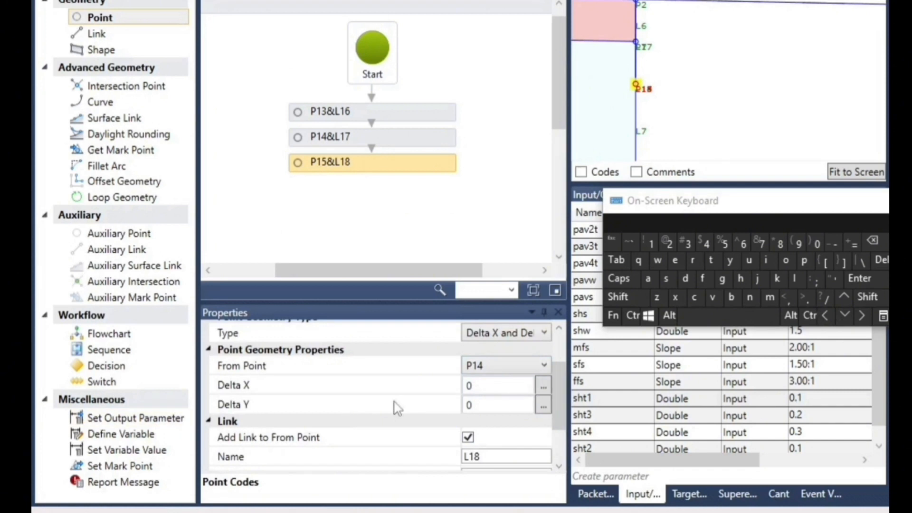
# Set the Delta Y of P15 to -sht2, leaving Delta X at 0
pyautogui.click(486, 406)
pyautogui.moveTo(495, 404); pyautogui.dragTo(402, 392)
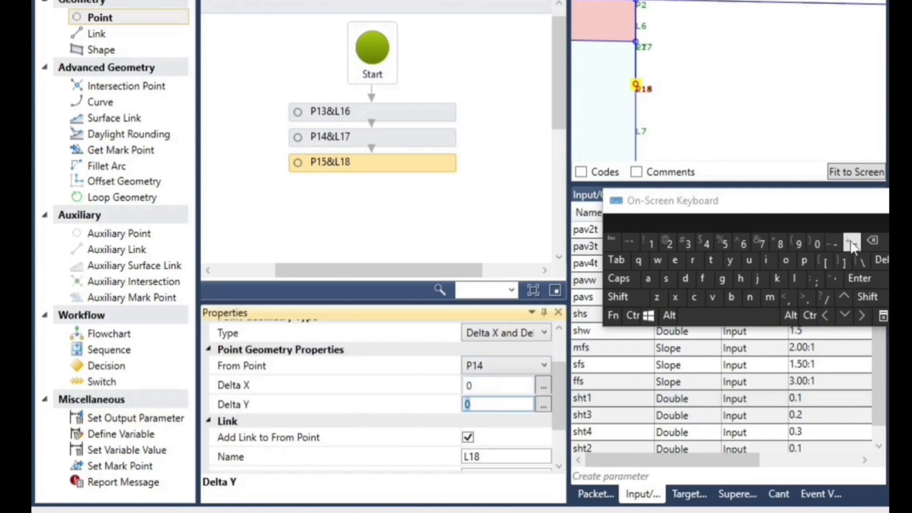
pyautogui.click(834, 244)
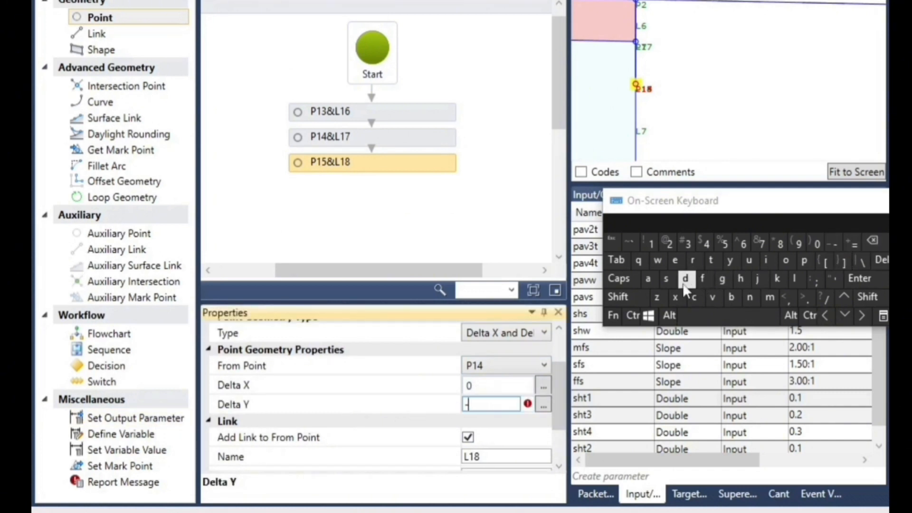
pyautogui.click(666, 279)
pyautogui.click(741, 280)
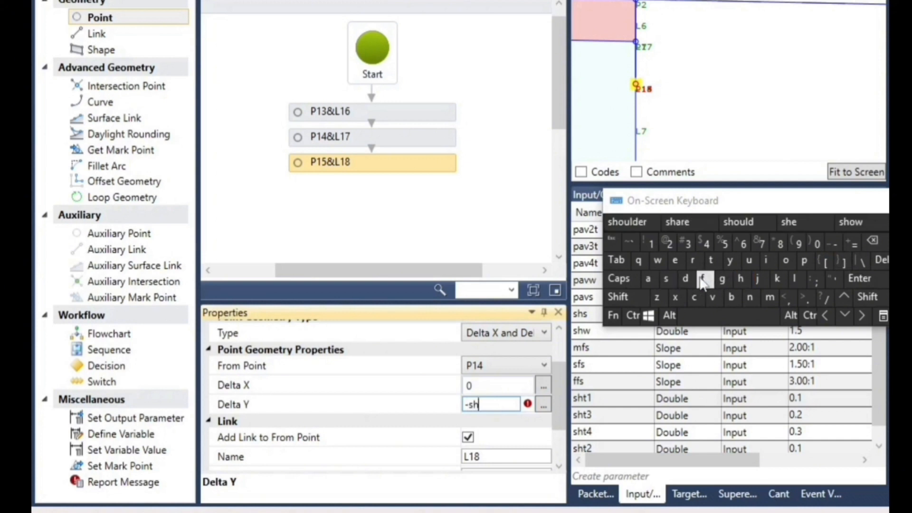
pyautogui.click(713, 261)
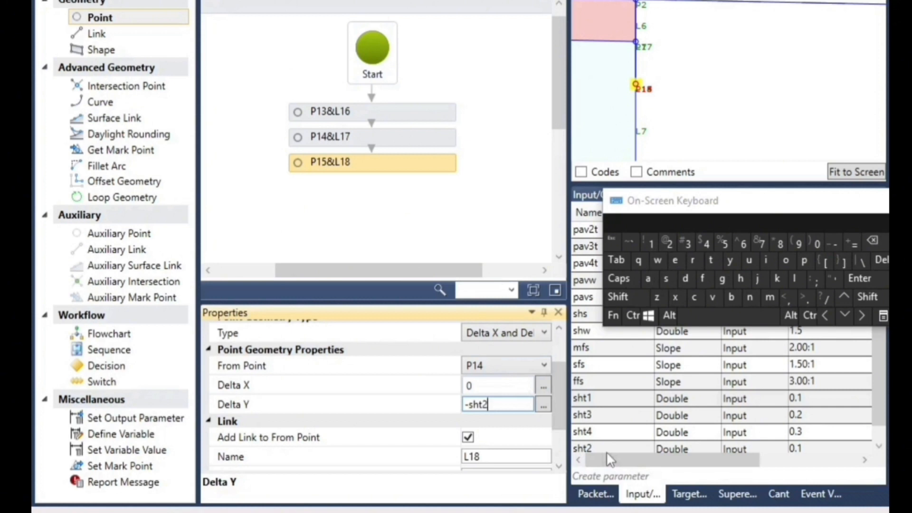
pyautogui.click(444, 236)
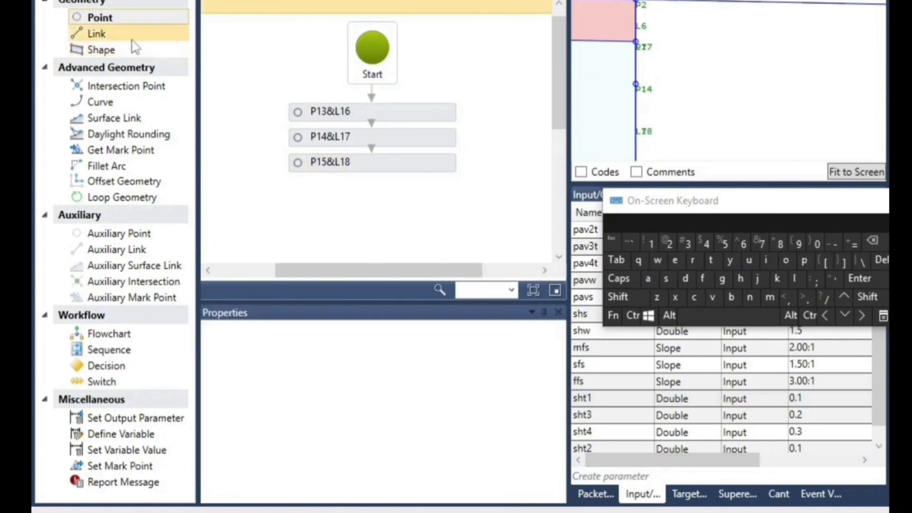
# Add a linked point below P15&L18, measured from P15, with Delta X 0 and Delta Y -sht3
pyautogui.moveTo(107, 22); pyautogui.dragTo(344, 160)
pyautogui.moveTo(381, 188); pyautogui.dragTo(381, 188)
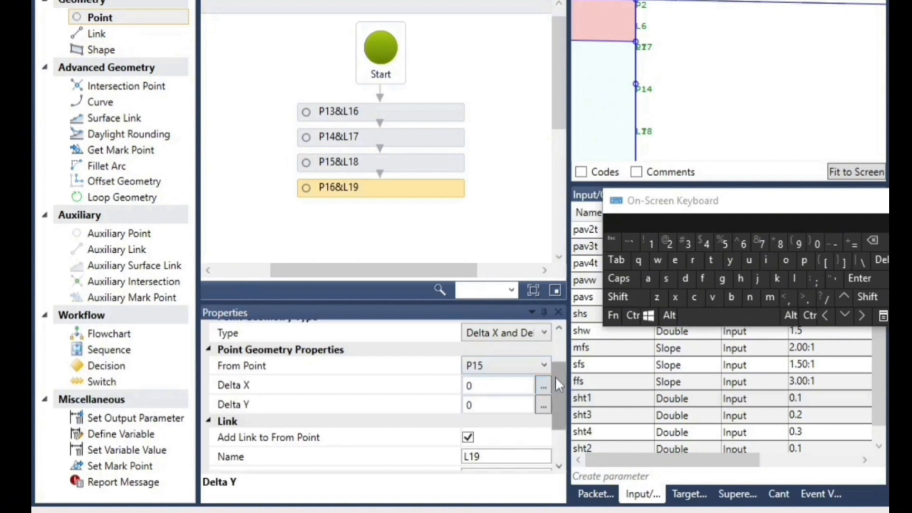
pyautogui.click(478, 404)
pyautogui.doubleClick(492, 406)
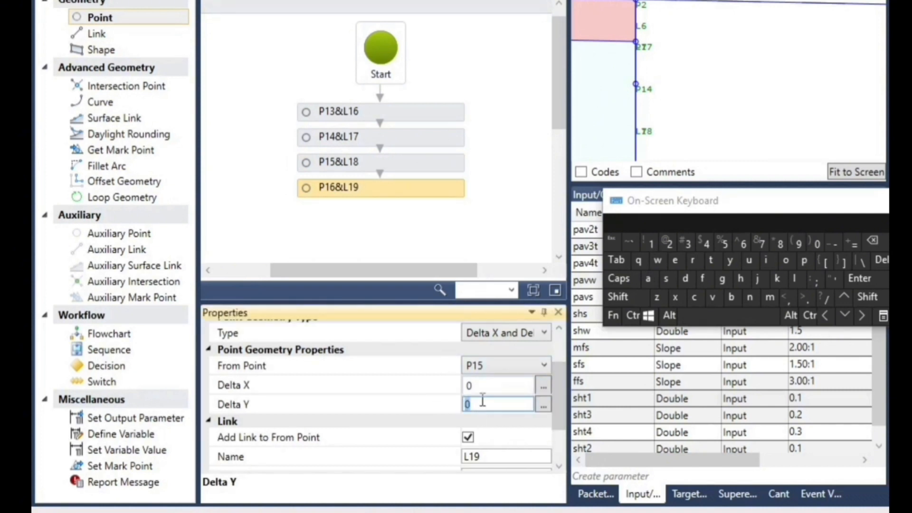
pyautogui.click(839, 246)
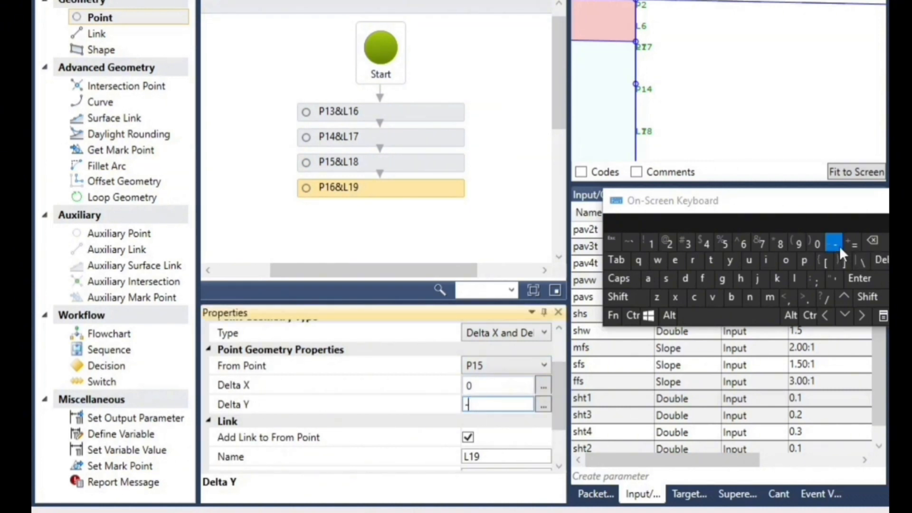
pyautogui.click(658, 282)
pyautogui.click(873, 241)
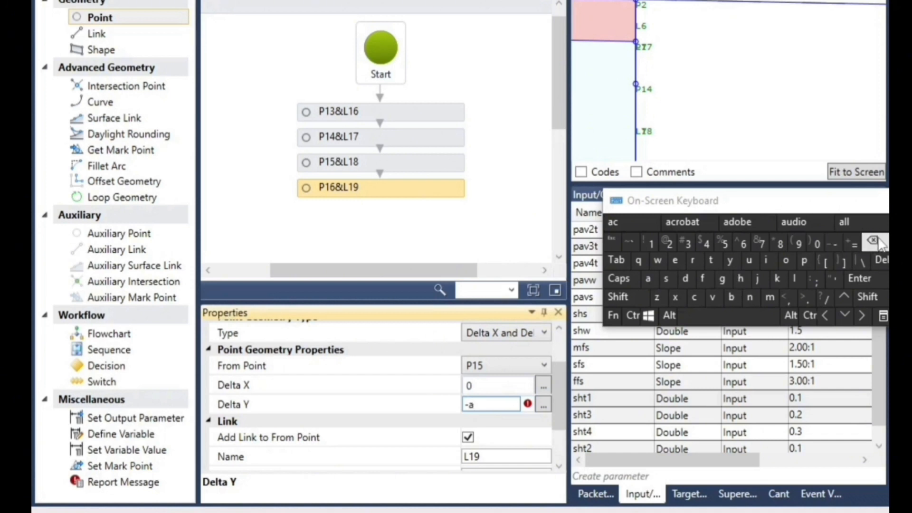
pyautogui.click(667, 281)
pyautogui.click(741, 280)
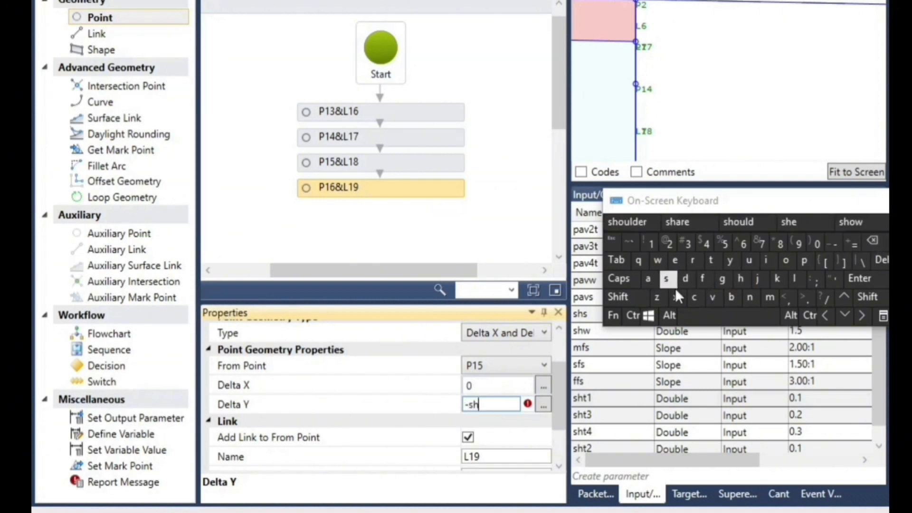
pyautogui.click(711, 260)
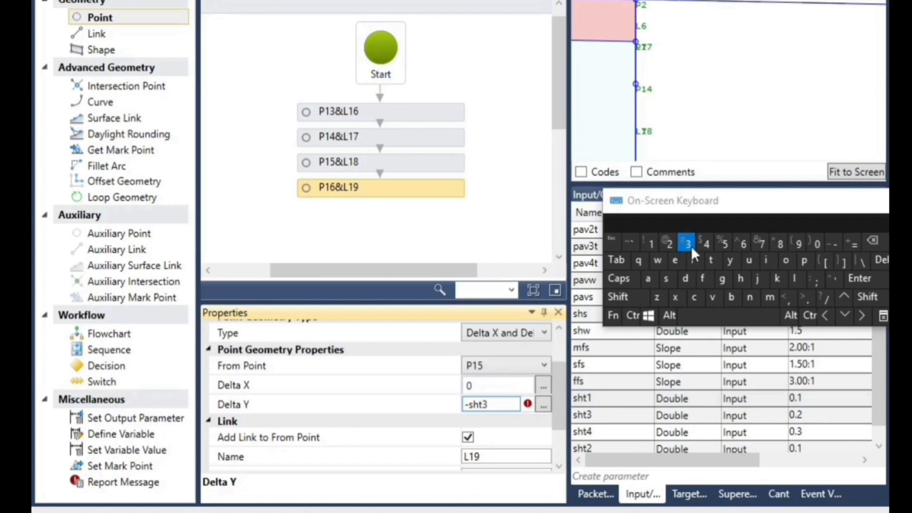
pyautogui.click(387, 215)
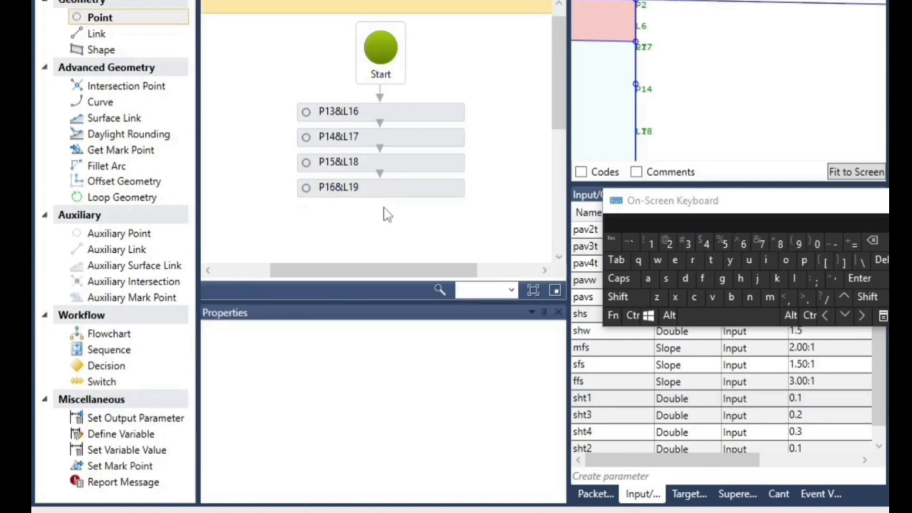
# Add a linked point below P16&L19, measured from P16, with Delta X 0 and Delta Y -sht4
pyautogui.moveTo(107, 23); pyautogui.dragTo(393, 215)
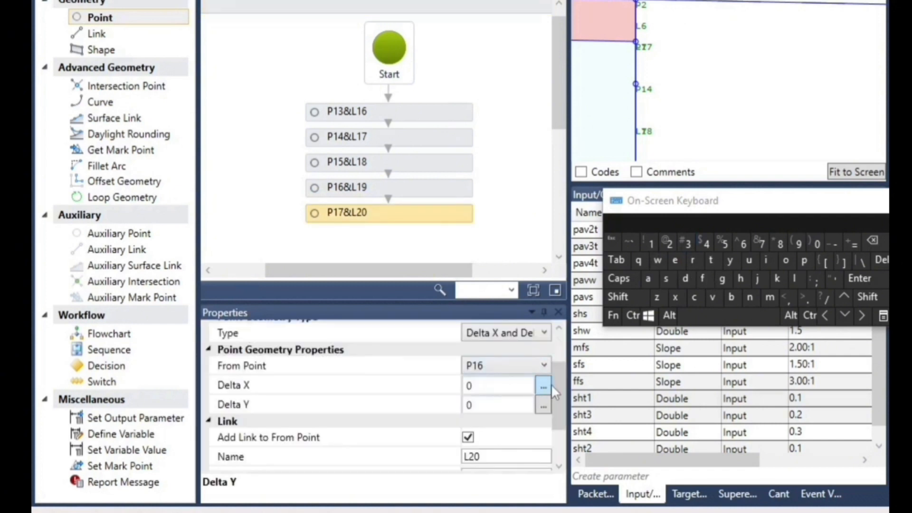
pyautogui.click(485, 405)
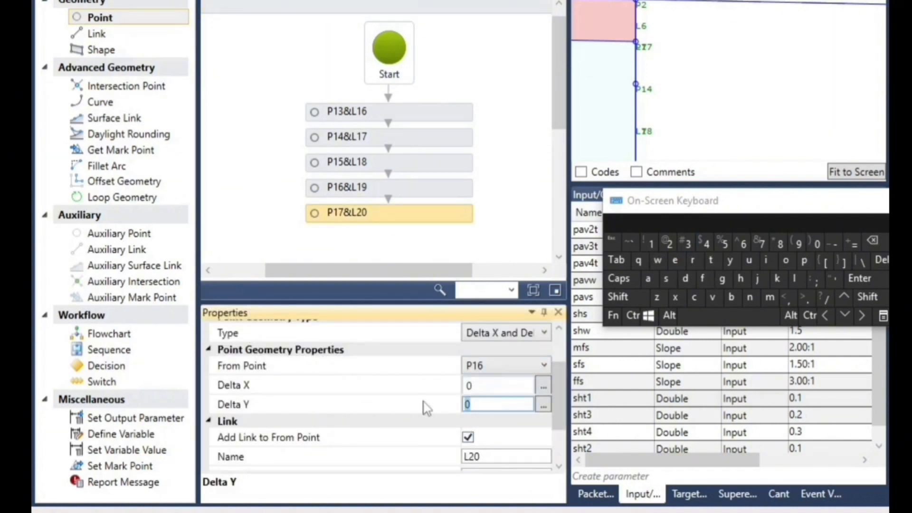
pyautogui.click(834, 245)
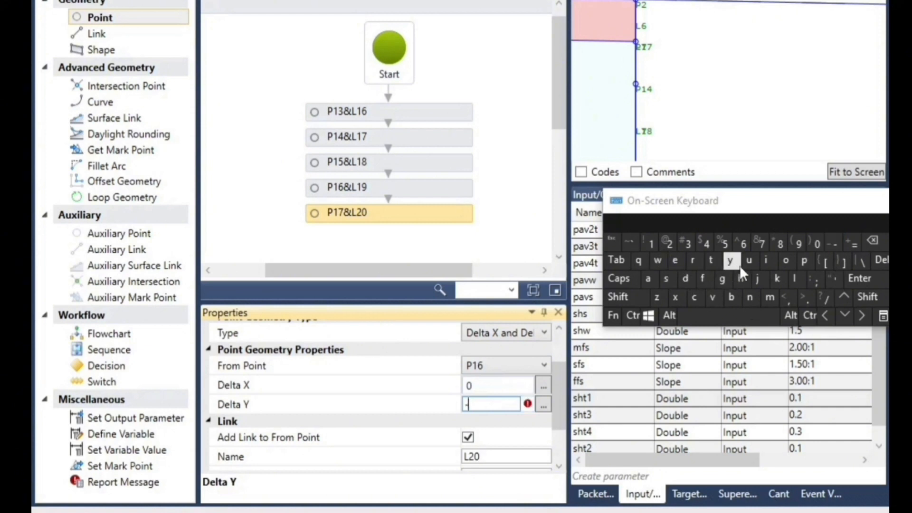
pyautogui.click(667, 279)
pyautogui.click(740, 279)
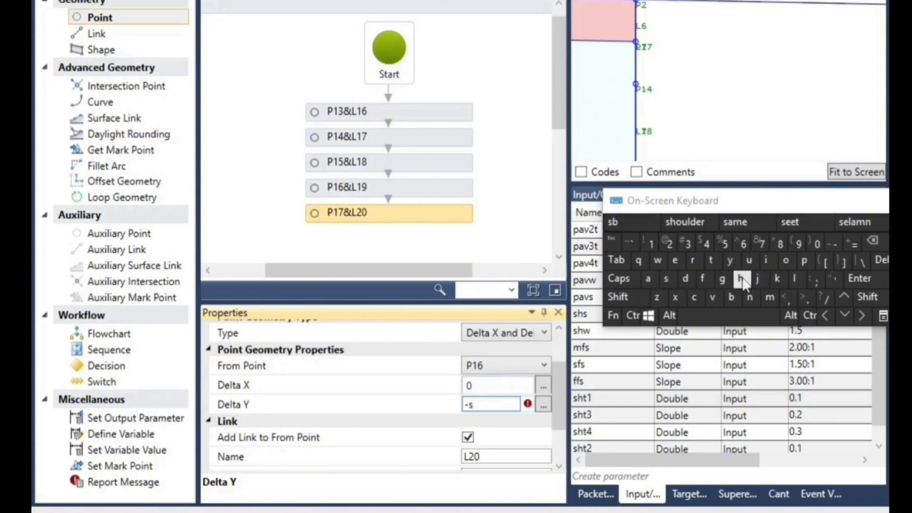
pyautogui.click(711, 261)
pyautogui.write('4')
pyautogui.click(455, 248)
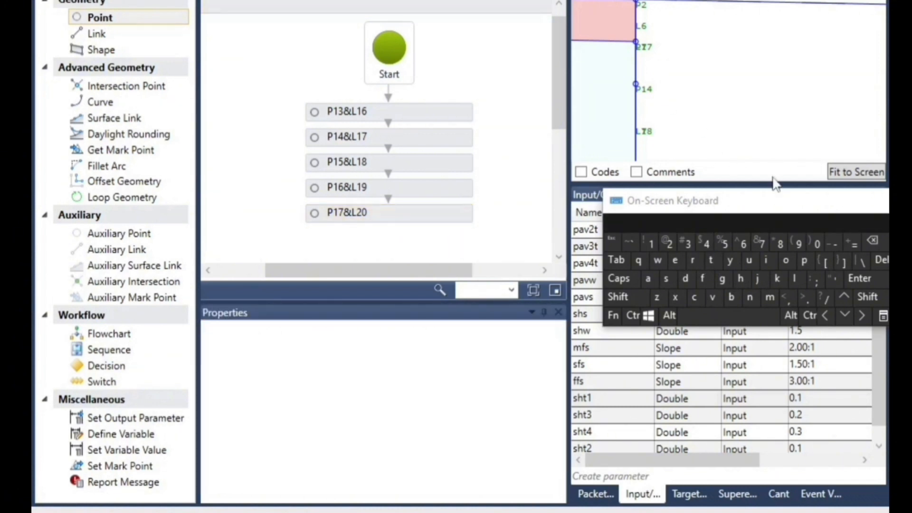
# Add an intersection point below P17&L20 and keep the on-screen keyboard clear of its properties
pyautogui.moveTo(788, 200); pyautogui.dragTo(760, 369)
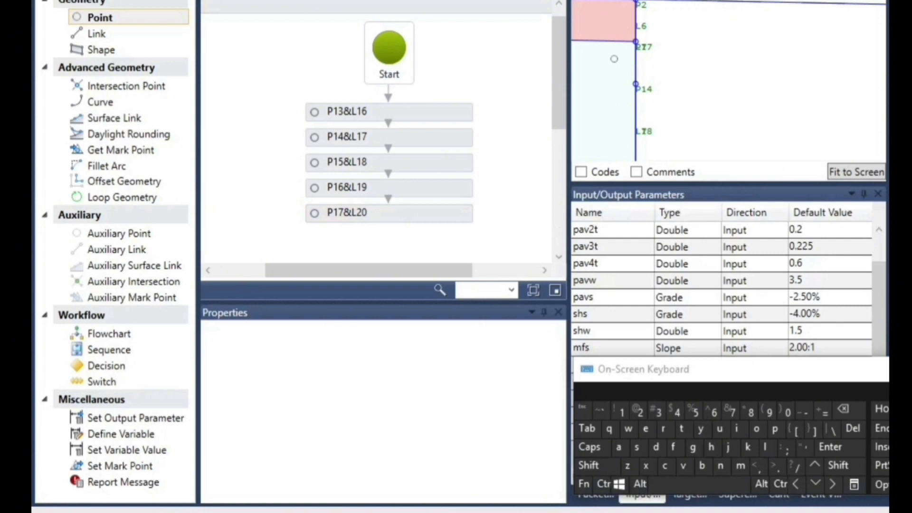
pyautogui.click(397, 214)
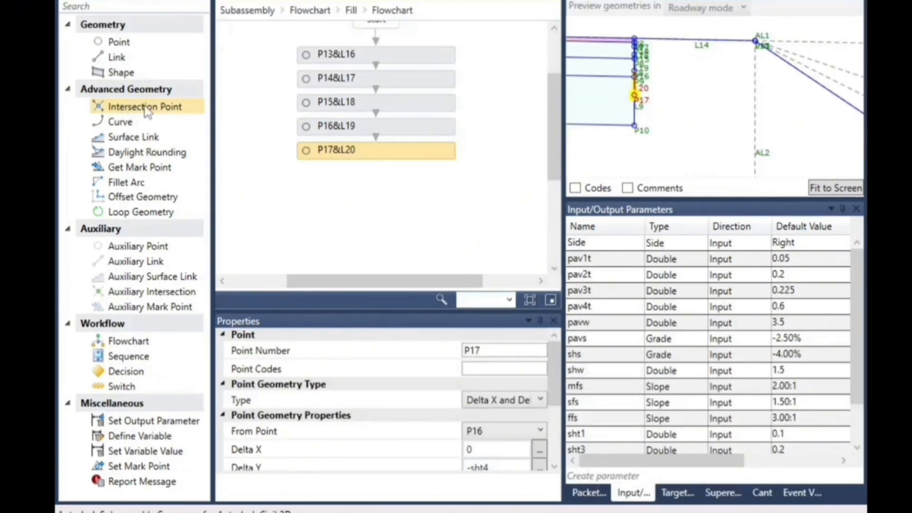
pyautogui.moveTo(146, 109); pyautogui.dragTo(332, 184)
pyautogui.moveTo(452, 190); pyautogui.dragTo(452, 190)
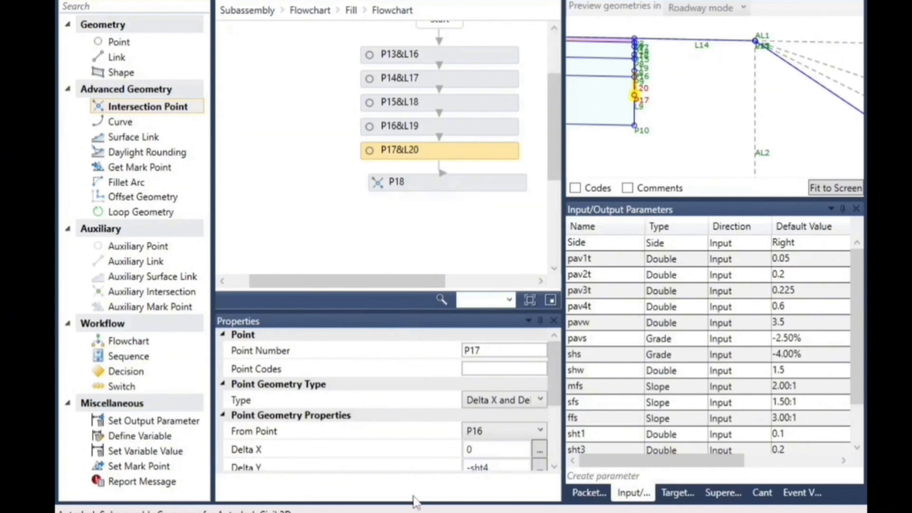
pyautogui.click(420, 512)
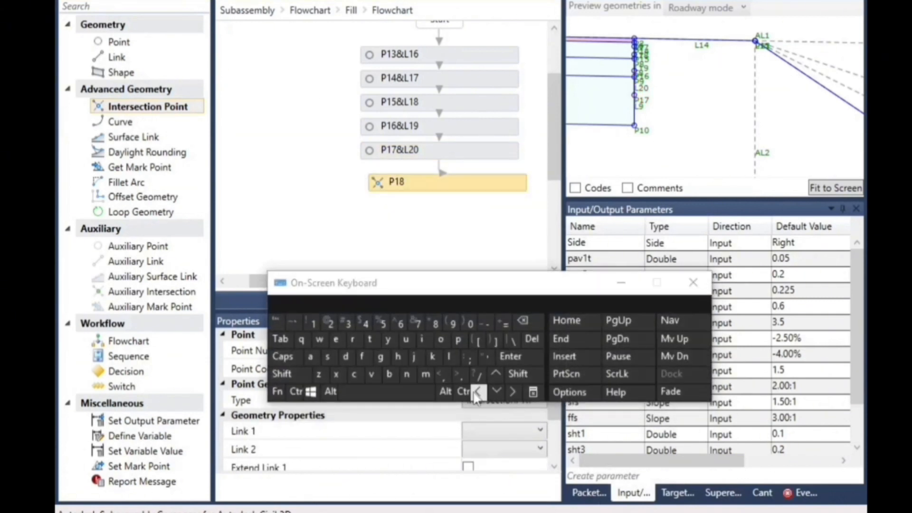
pyautogui.moveTo(504, 281); pyautogui.dragTo(822, 295)
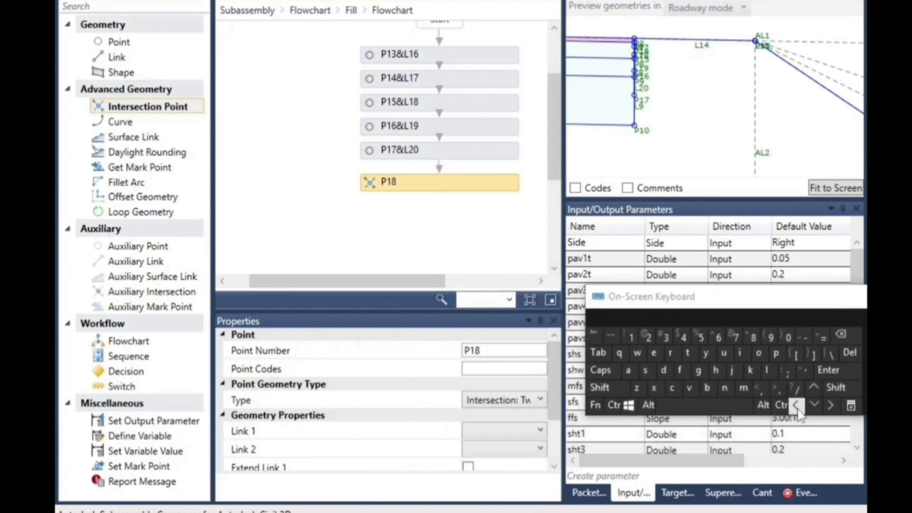
# Examine in the preview where P14&L17 lies relative to shoulder link L14 and the fill slope
pyautogui.scroll(2, 641, 48)
pyautogui.scroll(5, 645, 41)
pyautogui.scroll(2, 608, 47)
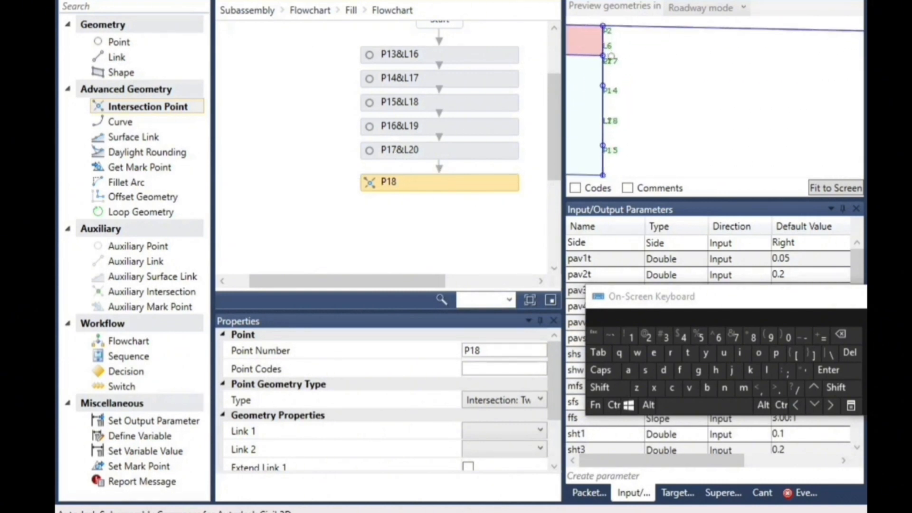
pyautogui.click(425, 81)
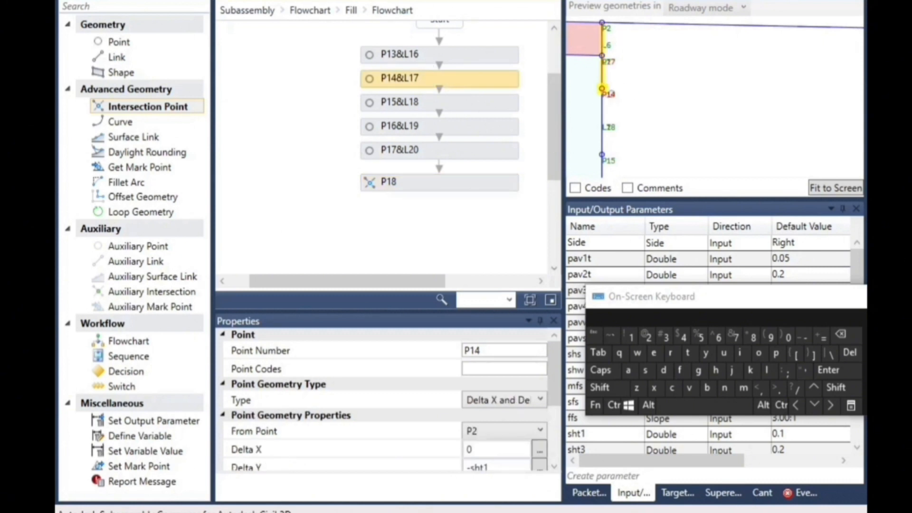
pyautogui.scroll(-5, 589, 92)
pyautogui.scroll(-3, 570, 95)
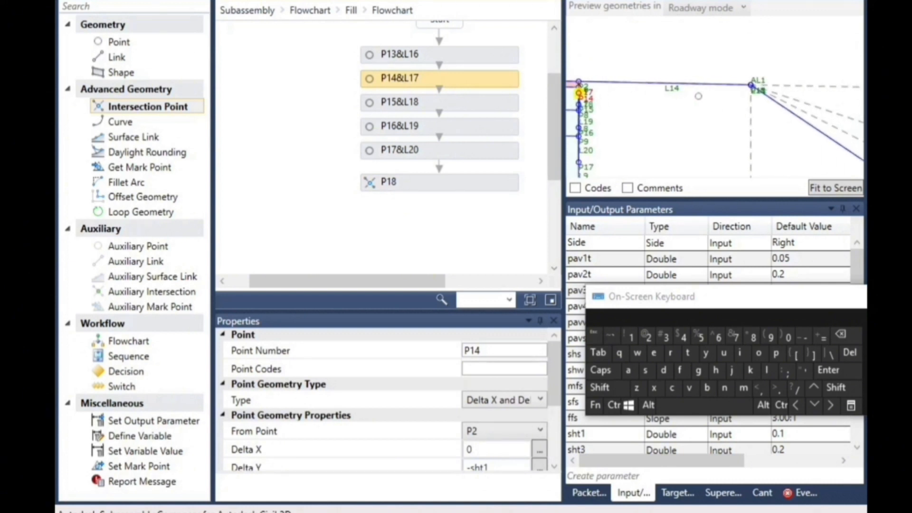
pyautogui.scroll(5, 770, 99)
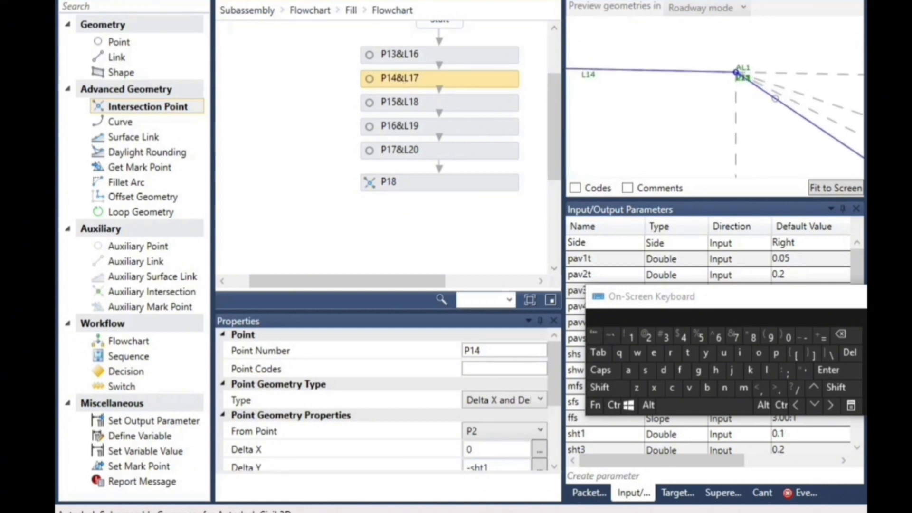
# Set the geometry type of intersection point P18 to Intersection: LinkPointSlope and inspect the fill slope link in the preview
pyautogui.click(408, 176)
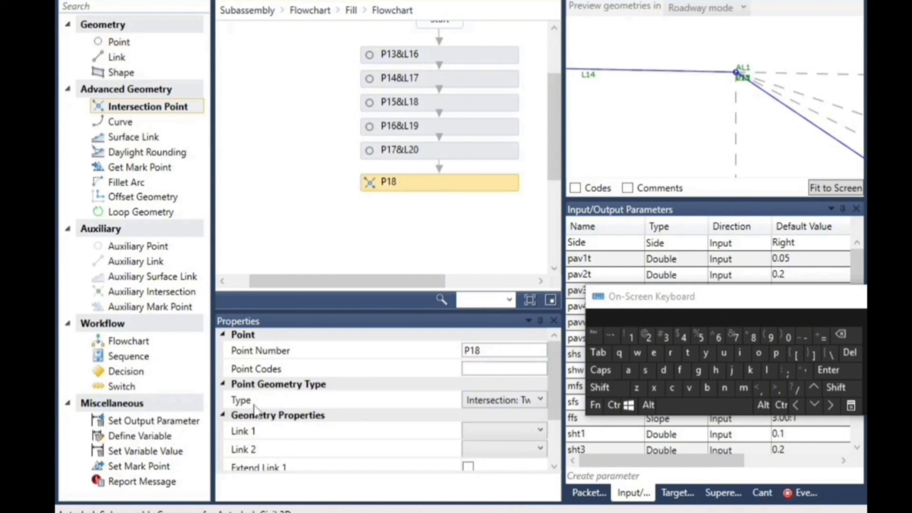
pyautogui.click(501, 404)
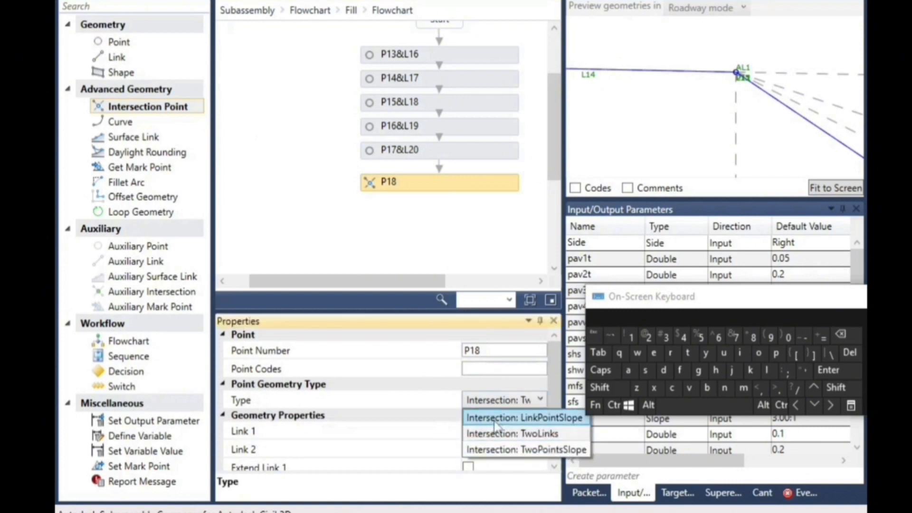
pyautogui.click(564, 419)
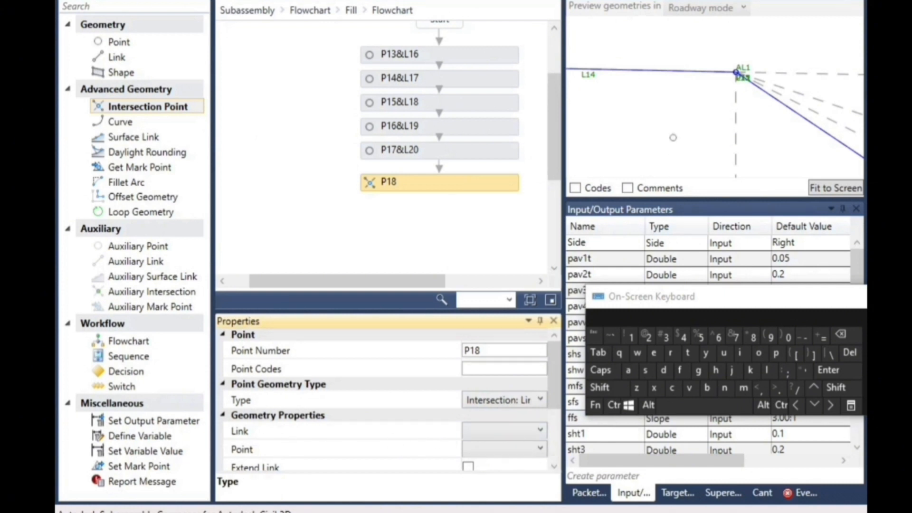
pyautogui.scroll(-6, 639, 112)
pyautogui.scroll(-3, 624, 101)
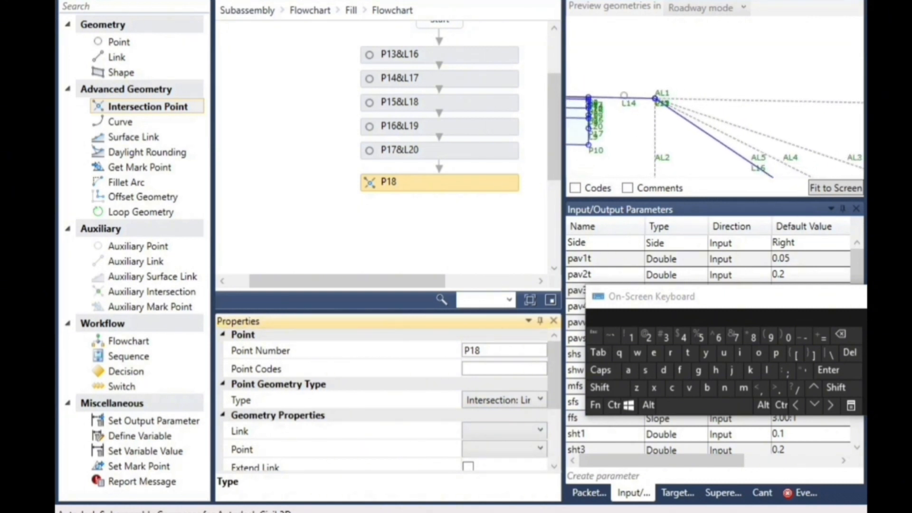
pyautogui.scroll(5, 753, 158)
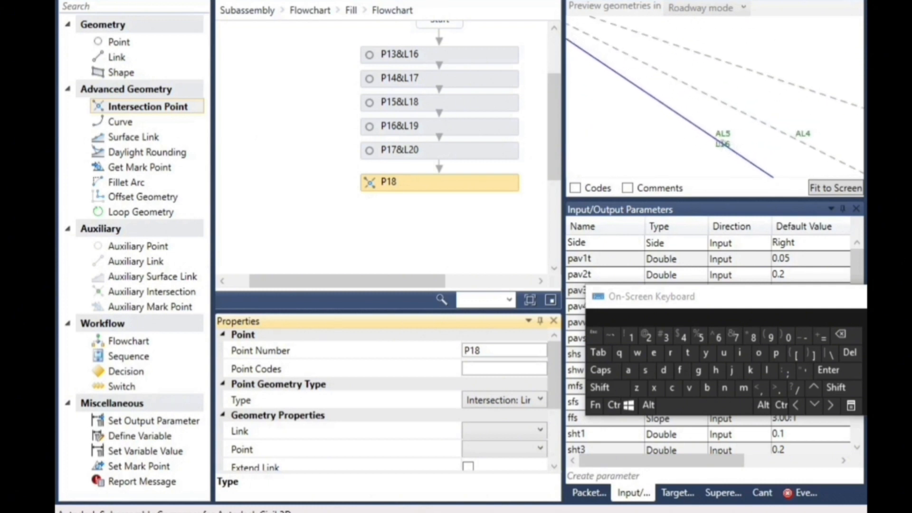
# Set the link of intersection point P18 to L16
pyautogui.click(492, 432)
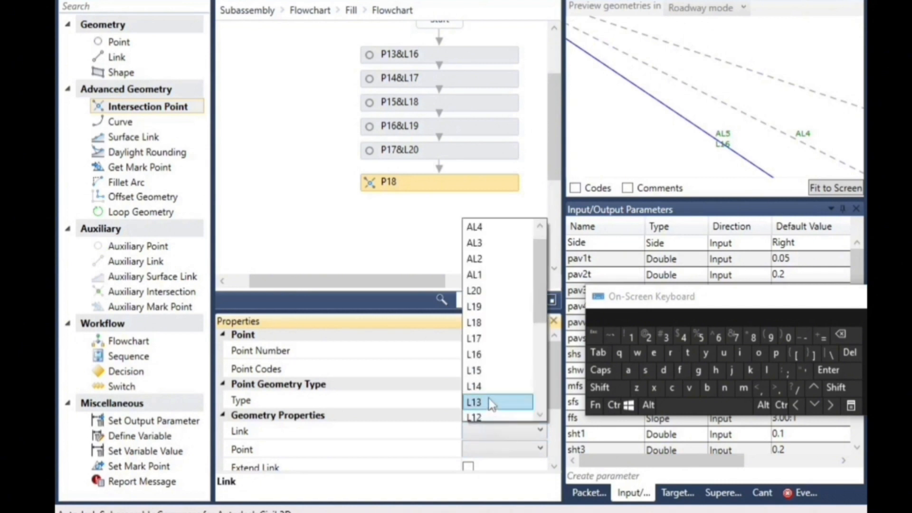
pyautogui.click(494, 352)
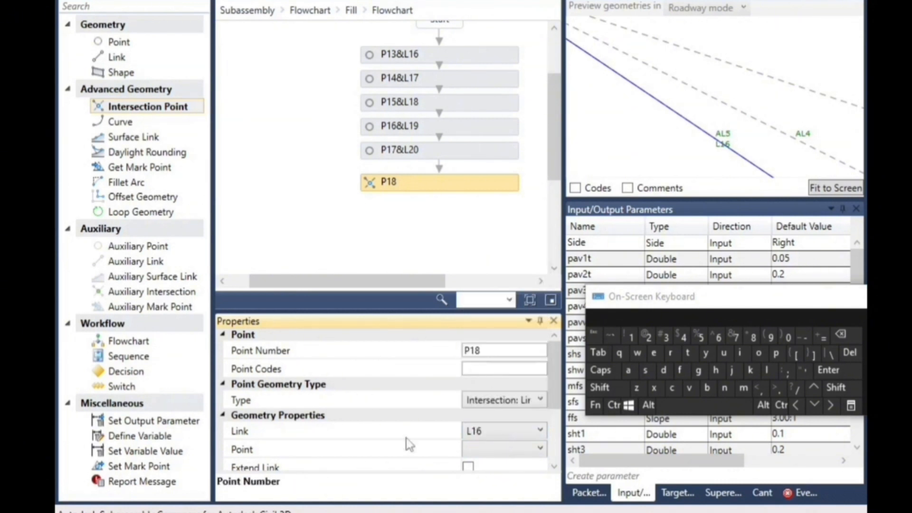
pyautogui.scroll(-7, 721, 82)
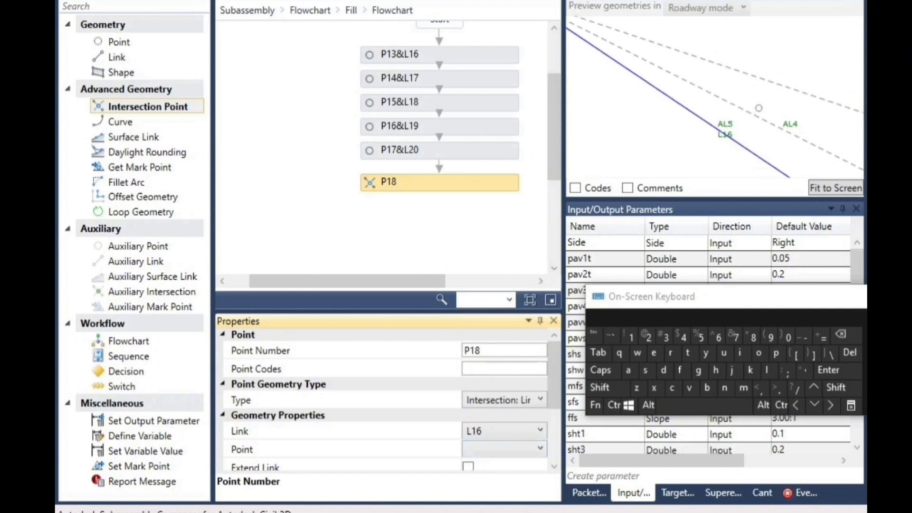
# Examine in the preview which point marks the bottom of the first shoulder layer, checking P13&L16 and P14&L17
pyautogui.scroll(2, 650, 73)
pyautogui.scroll(5, 630, 77)
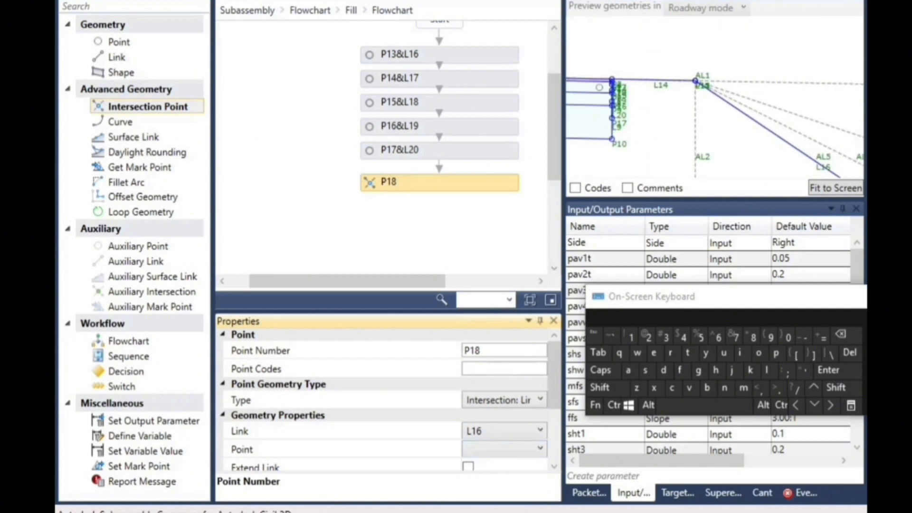
pyautogui.scroll(4, 620, 87)
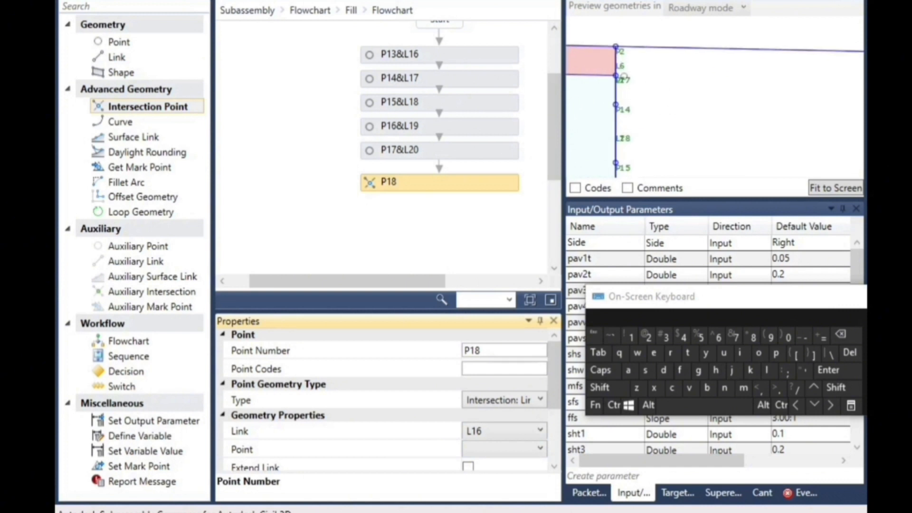
pyautogui.click(614, 91)
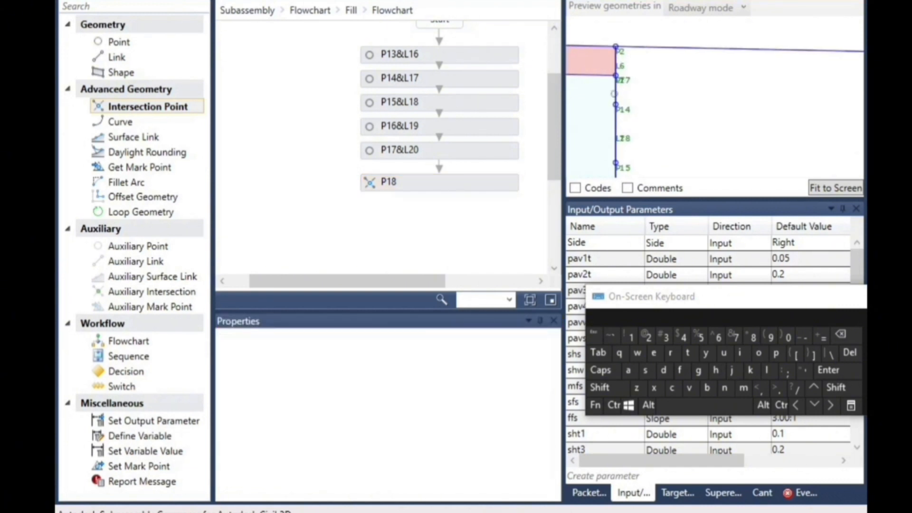
pyautogui.click(420, 81)
pyautogui.scroll(3, 636, 112)
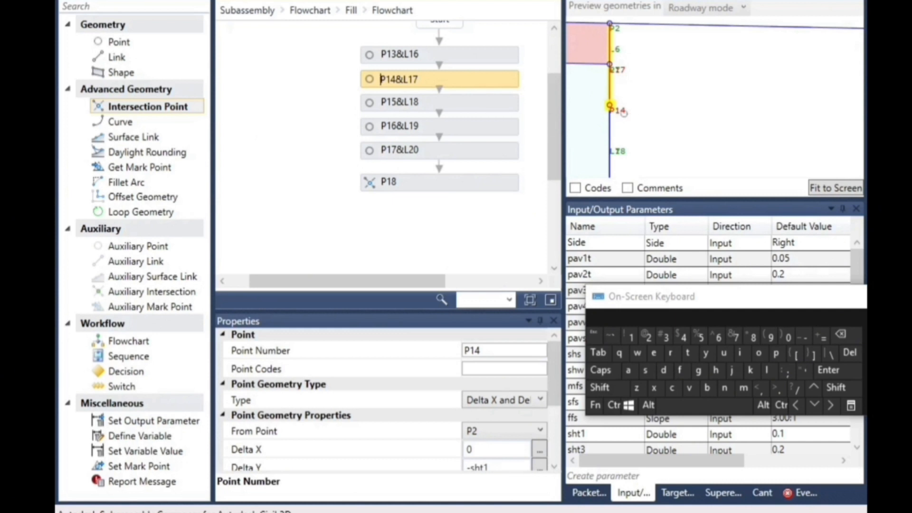
pyautogui.click(415, 62)
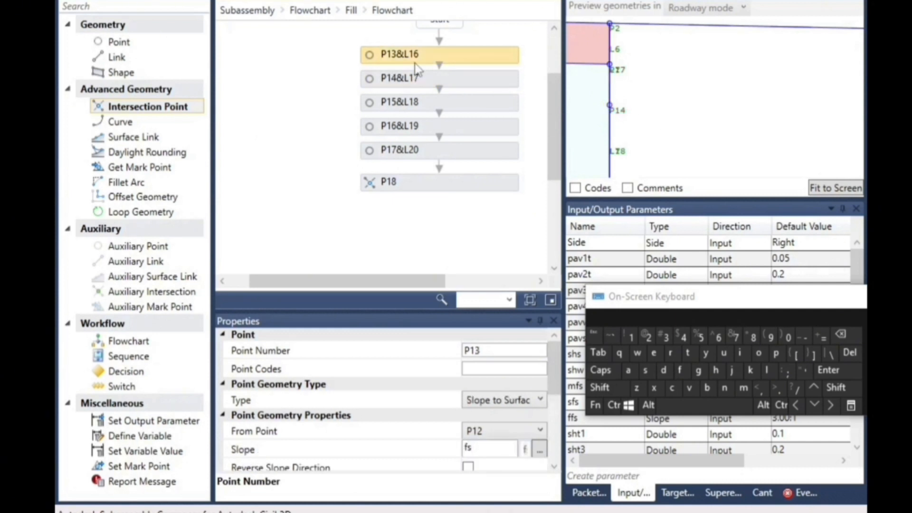
pyautogui.click(415, 76)
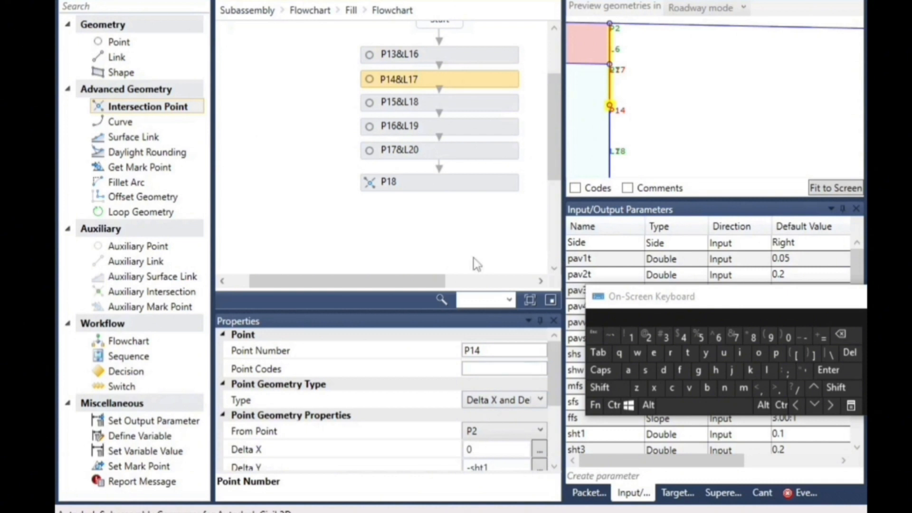
# Set the point of intersection point P18 to P14
pyautogui.click(421, 183)
pyautogui.scroll(-2, 491, 429)
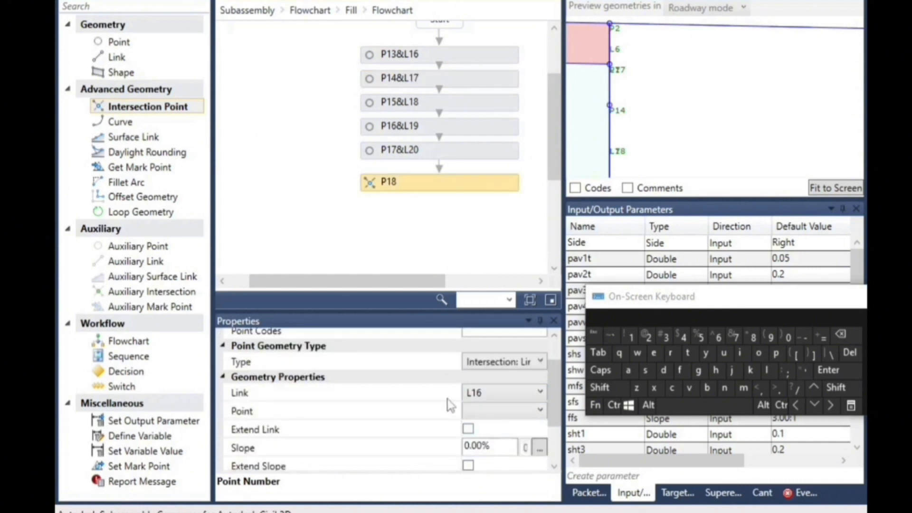
pyautogui.click(512, 408)
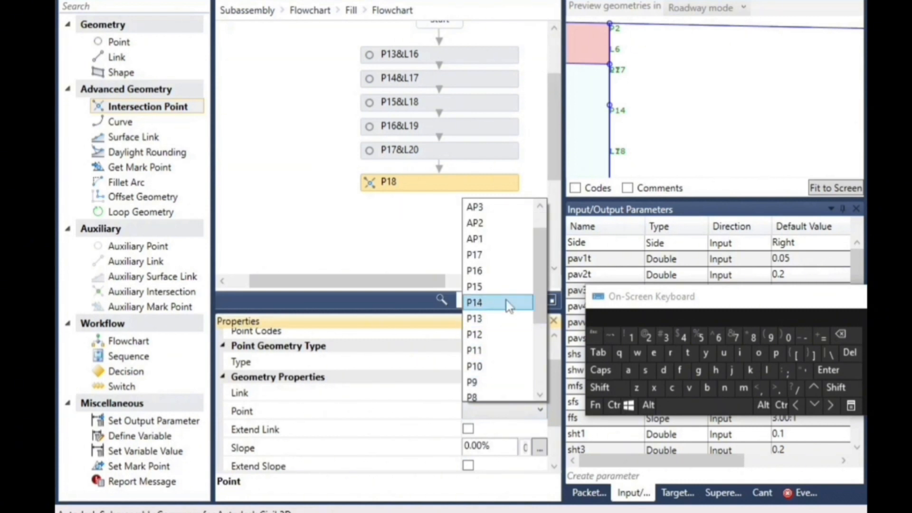
pyautogui.click(507, 303)
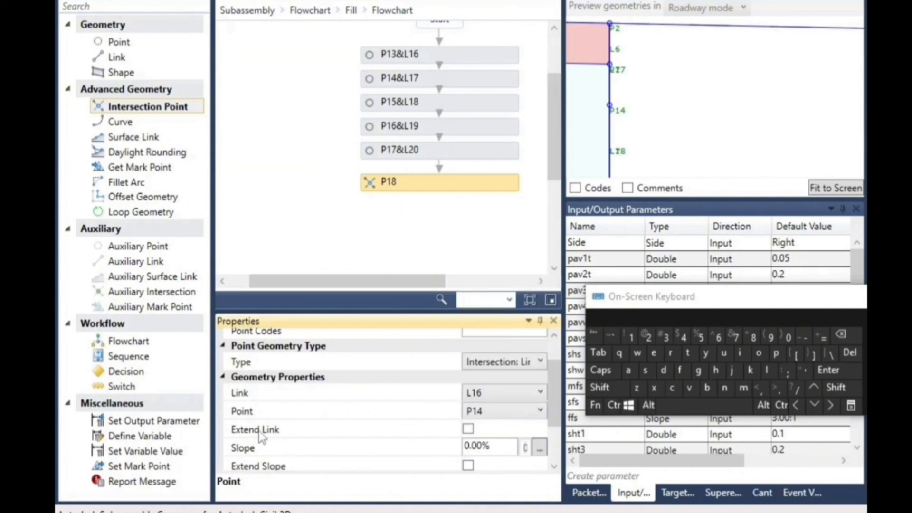
# Identify the shoulder link in the preview and set the slope of intersection point P18 to l14.slope
pyautogui.scroll(-2, 447, 406)
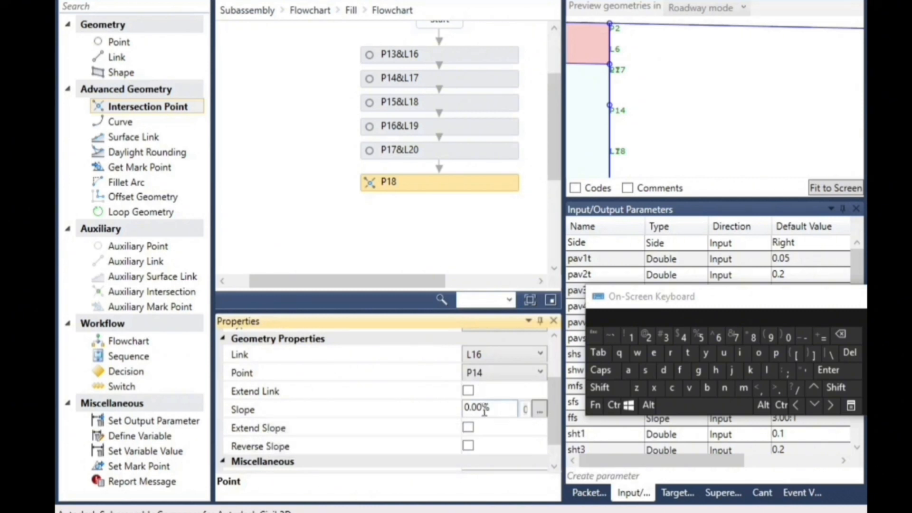
pyautogui.click(447, 410)
pyautogui.click(739, 133)
pyautogui.scroll(-5, 751, 141)
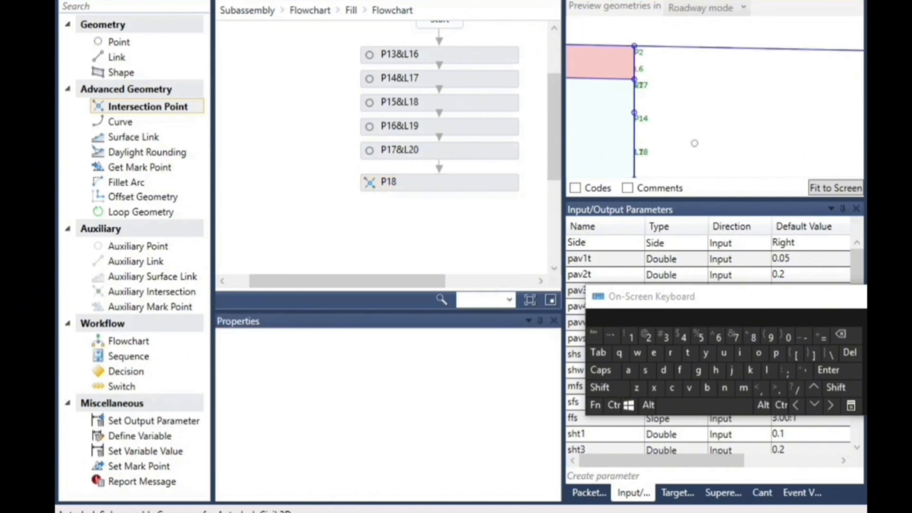
pyautogui.scroll(4, 807, 106)
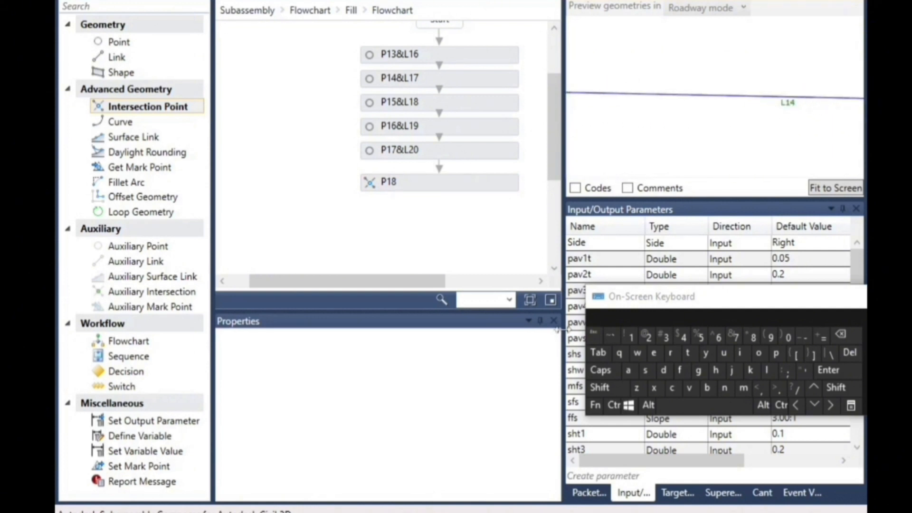
pyautogui.click(440, 189)
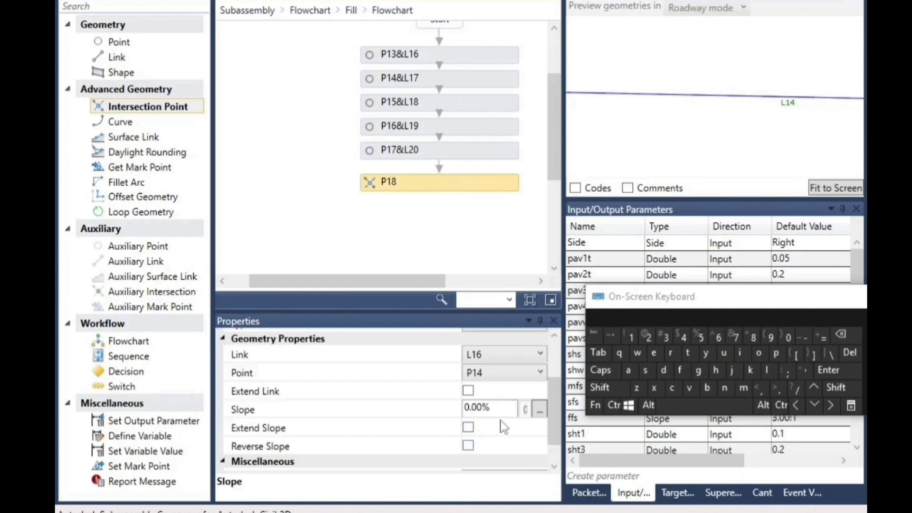
pyautogui.click(499, 408)
pyautogui.moveTo(499, 409); pyautogui.dragTo(451, 408)
pyautogui.click(766, 371)
pyautogui.click(631, 337)
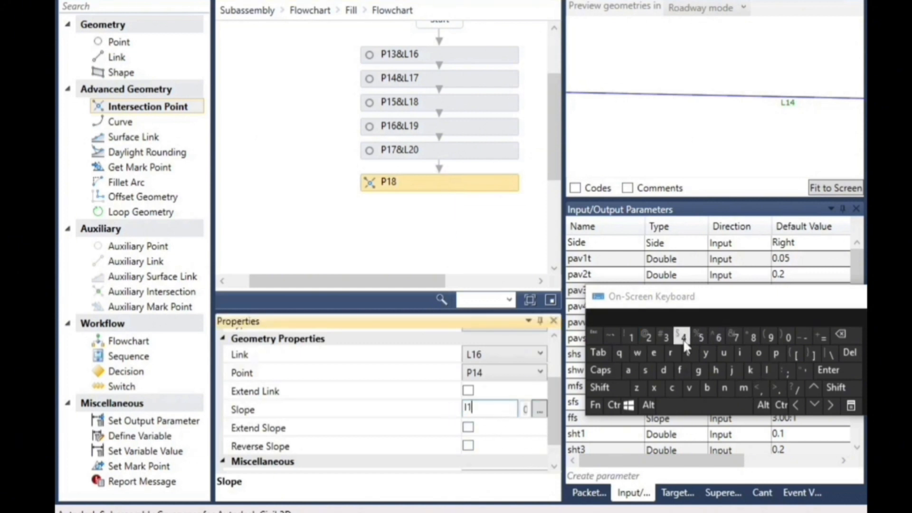
pyautogui.click(779, 393)
pyautogui.click(646, 372)
pyautogui.click(766, 371)
pyautogui.click(759, 354)
pyautogui.click(459, 258)
pyautogui.scroll(-5, 626, 129)
pyautogui.scroll(5, 808, 128)
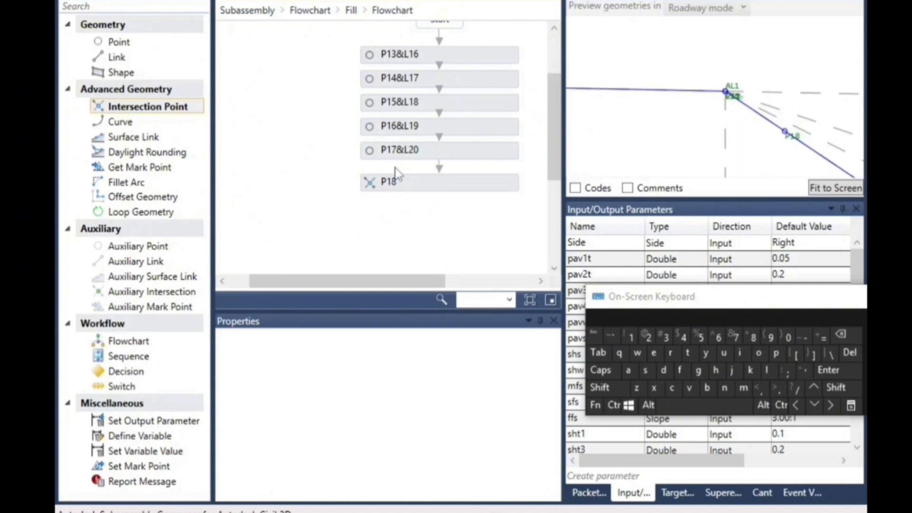
# Add an intersection point below P18 with type Intersection: LinkPointSlope and link L16
pyautogui.click(411, 178)
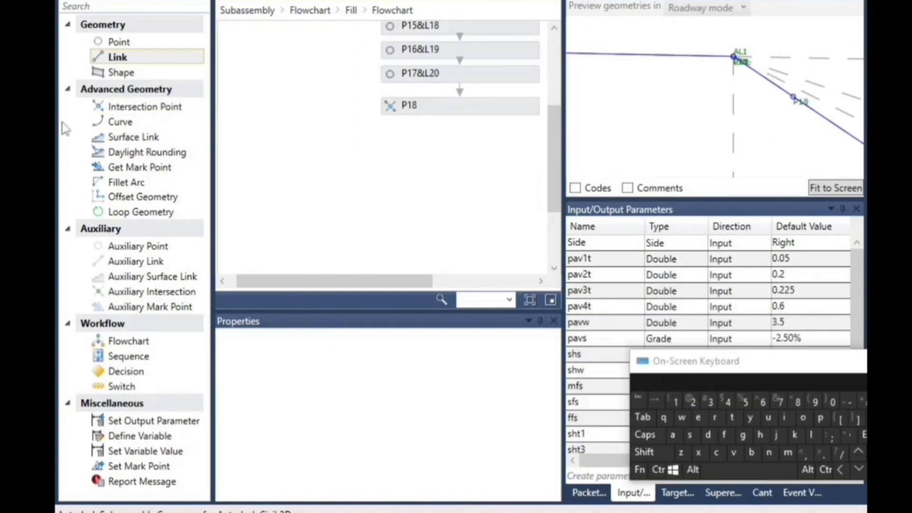
pyautogui.moveTo(121, 106); pyautogui.dragTo(480, 142)
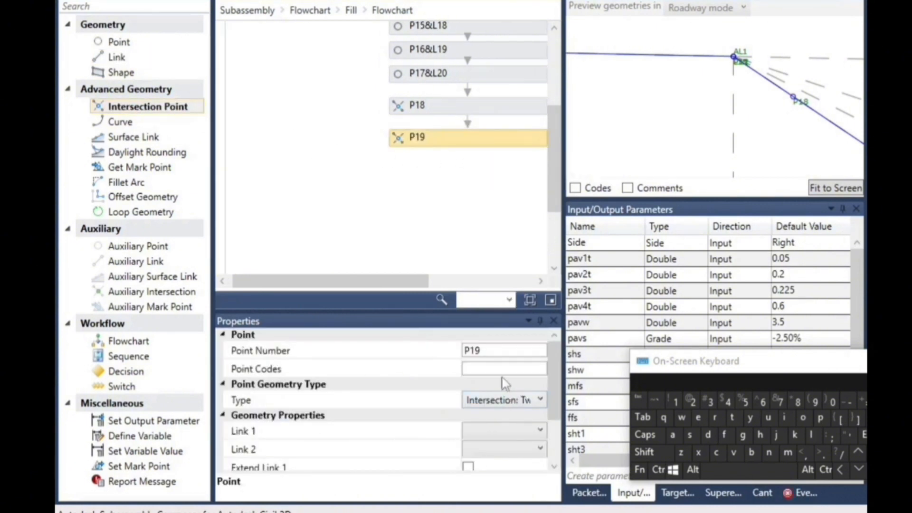
pyautogui.click(494, 400)
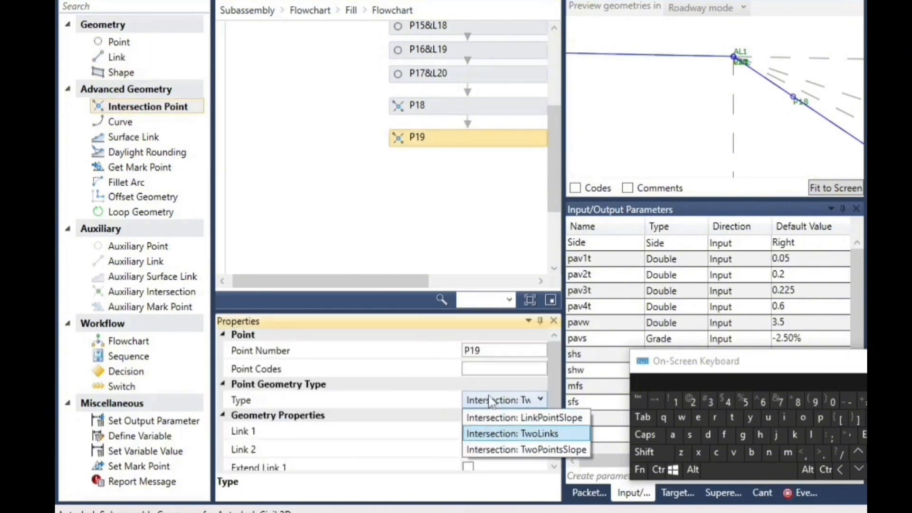
pyautogui.click(528, 418)
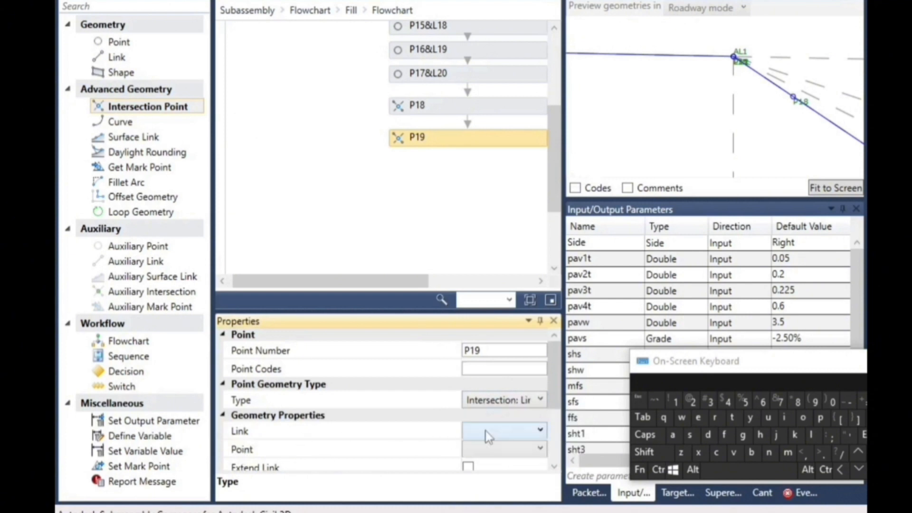
pyautogui.click(485, 432)
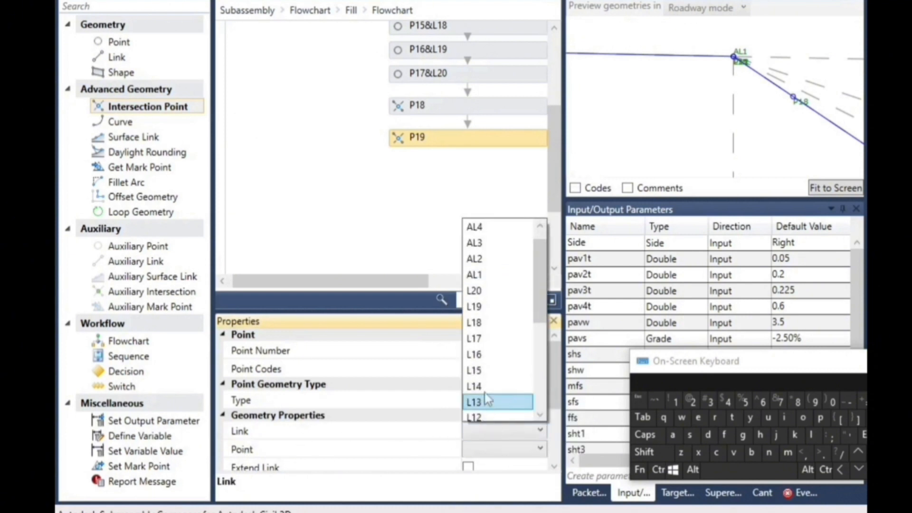
pyautogui.click(499, 355)
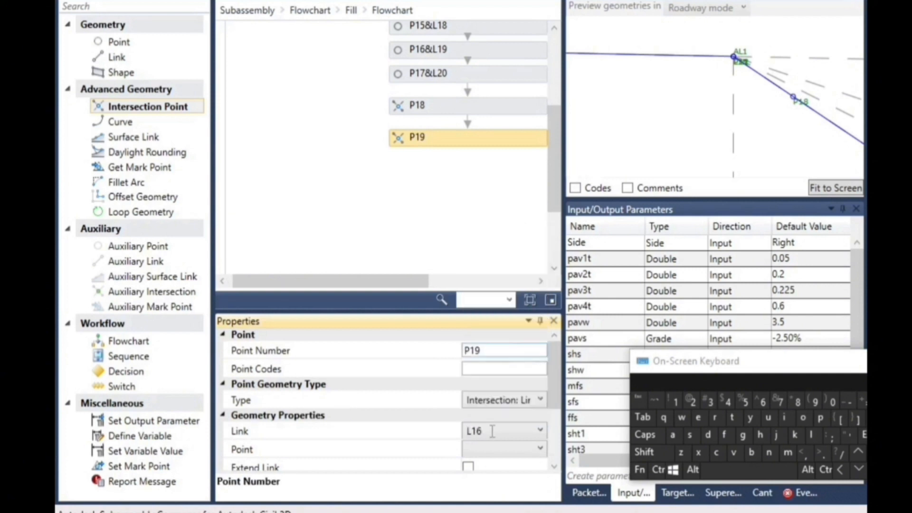
# Examine the fill slope and shoulder layer points in the preview to locate the bottom of the second shoulder layer at P15&L18
pyautogui.scroll(-9, 653, 95)
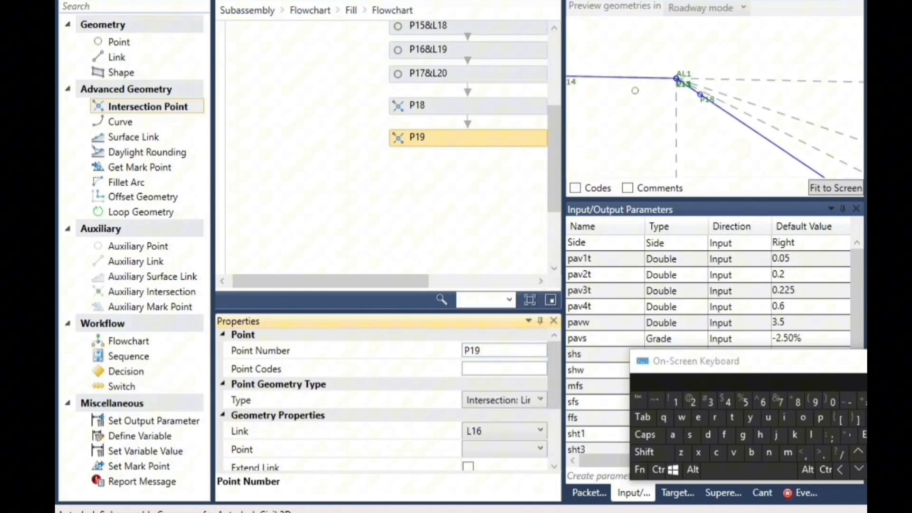
pyautogui.scroll(-3, 648, 85)
pyautogui.scroll(3, 788, 170)
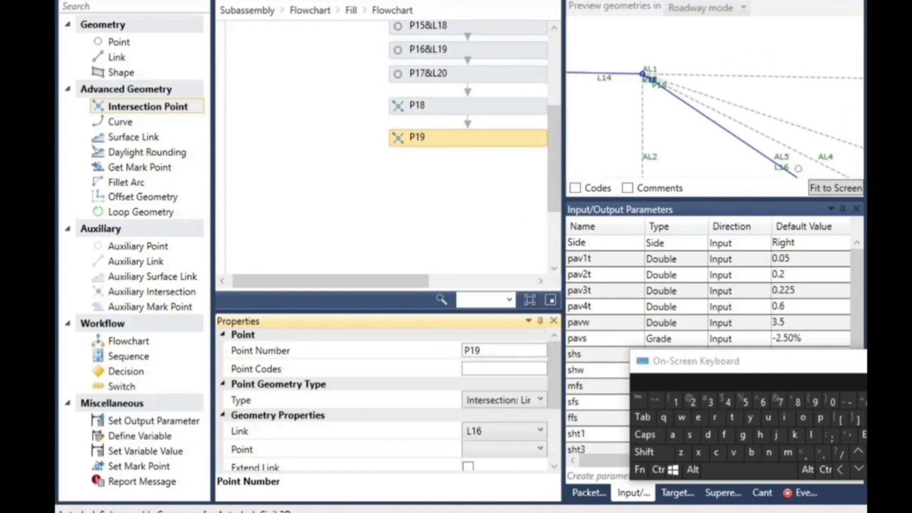
pyautogui.scroll(1, 787, 174)
pyautogui.scroll(-6, 755, 157)
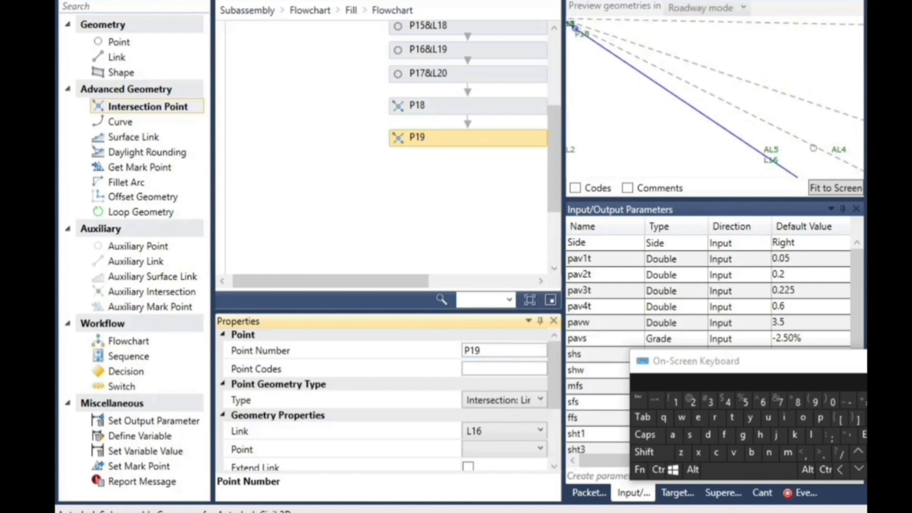
pyautogui.scroll(3, 617, 96)
pyautogui.scroll(4, 618, 109)
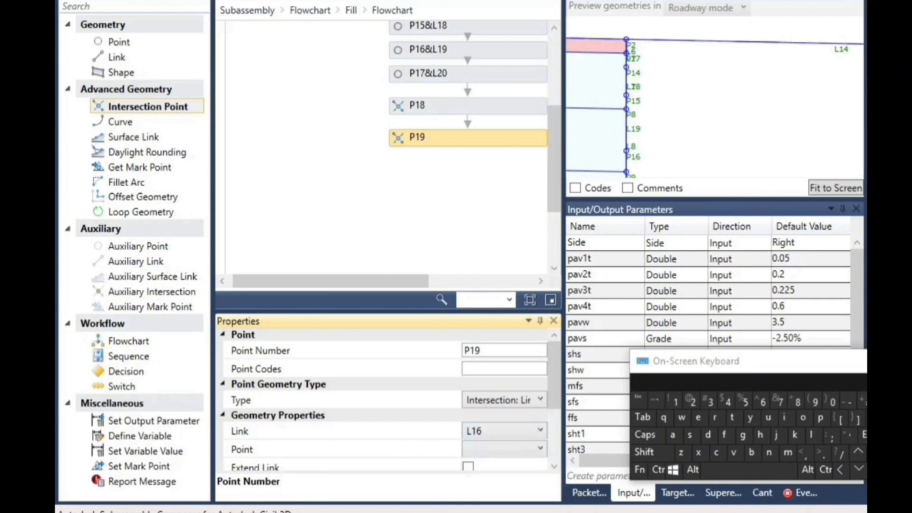
pyautogui.click(626, 86)
pyautogui.scroll(2, 635, 88)
pyautogui.scroll(1, 630, 90)
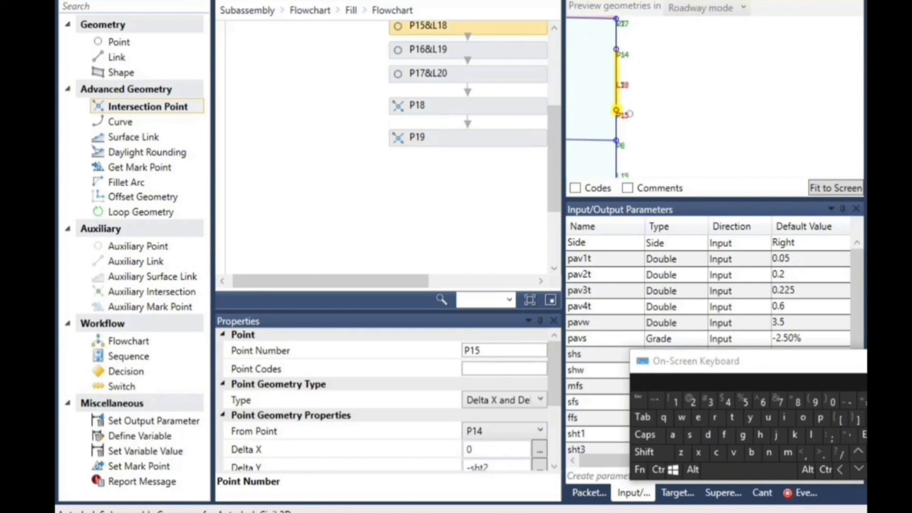
pyautogui.scroll(2, 632, 113)
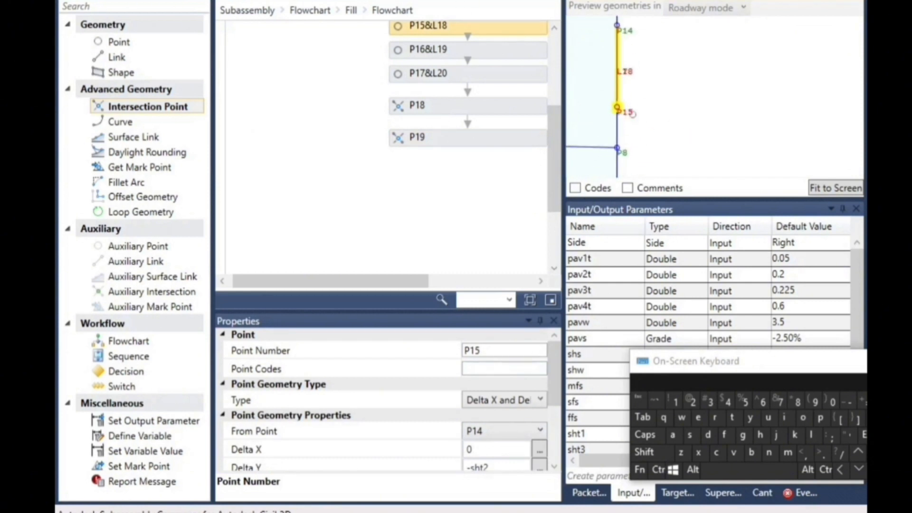
pyautogui.click(492, 432)
pyautogui.scroll(2, 496, 376)
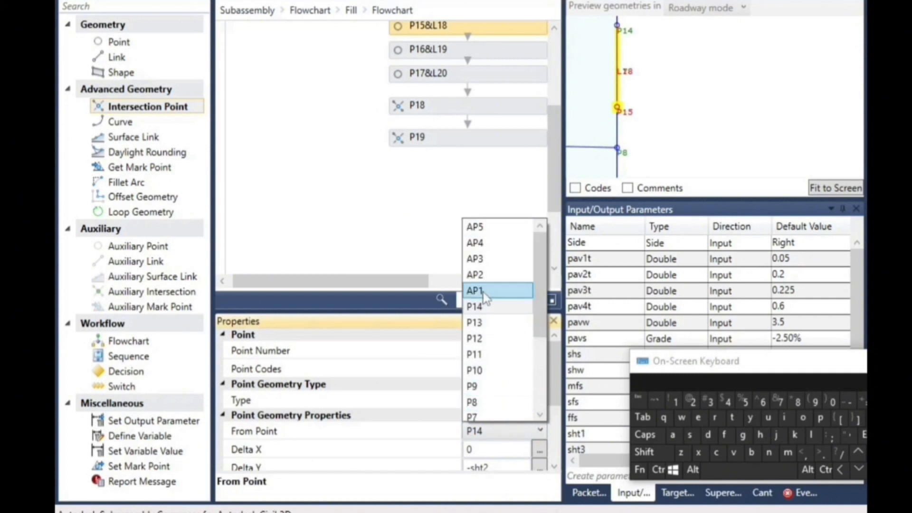
pyautogui.click(429, 340)
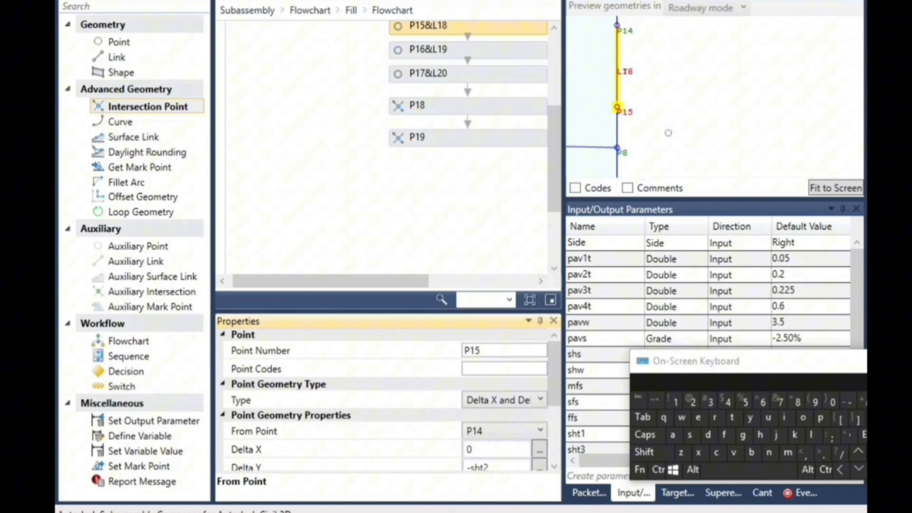
# Set the point of intersection point P19 to P15
pyautogui.click(668, 133)
pyautogui.click(441, 151)
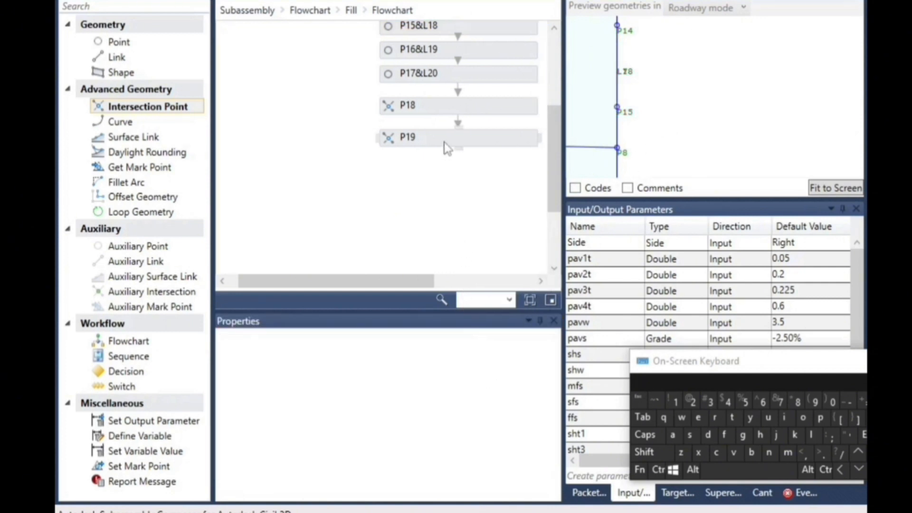
pyautogui.click(447, 149)
pyautogui.click(497, 448)
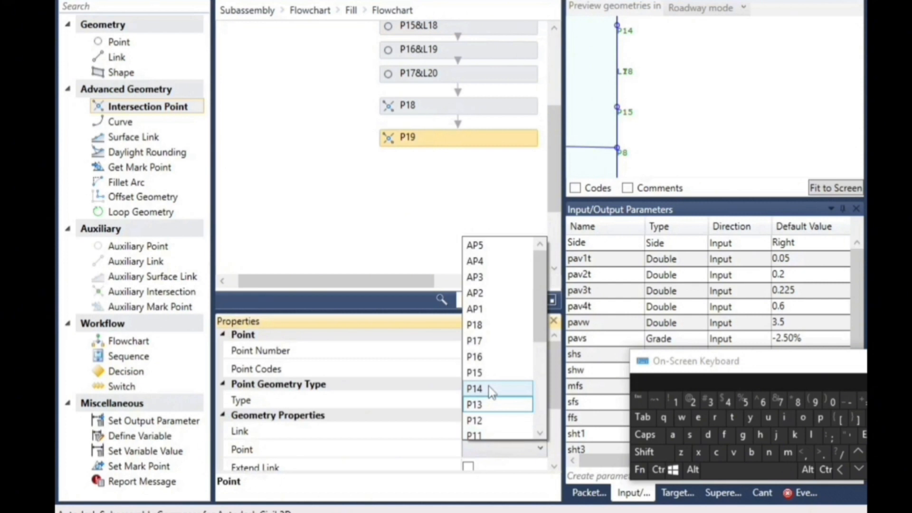
pyautogui.click(503, 373)
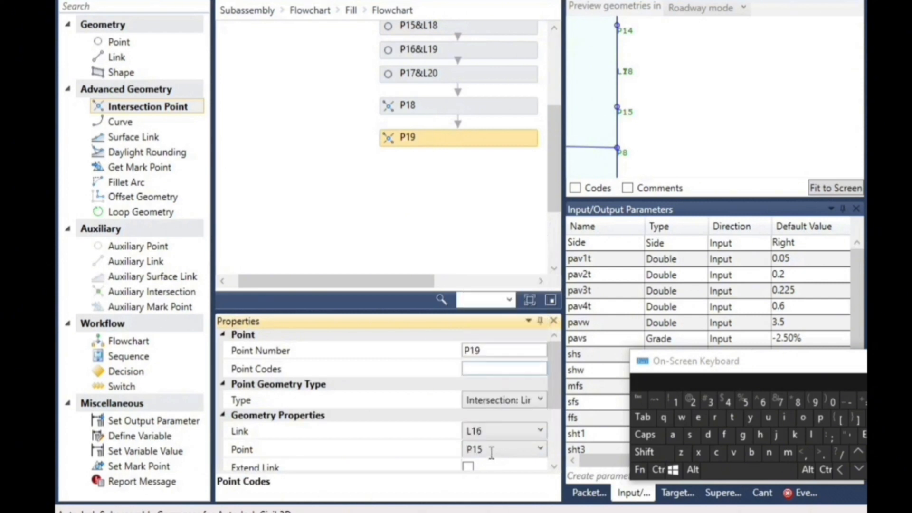
# Set the slope of intersection point P19 to l14.slope
pyautogui.moveTo(552, 368); pyautogui.dragTo(551, 403)
pyautogui.click(498, 420)
pyautogui.moveTo(498, 420); pyautogui.dragTo(424, 423)
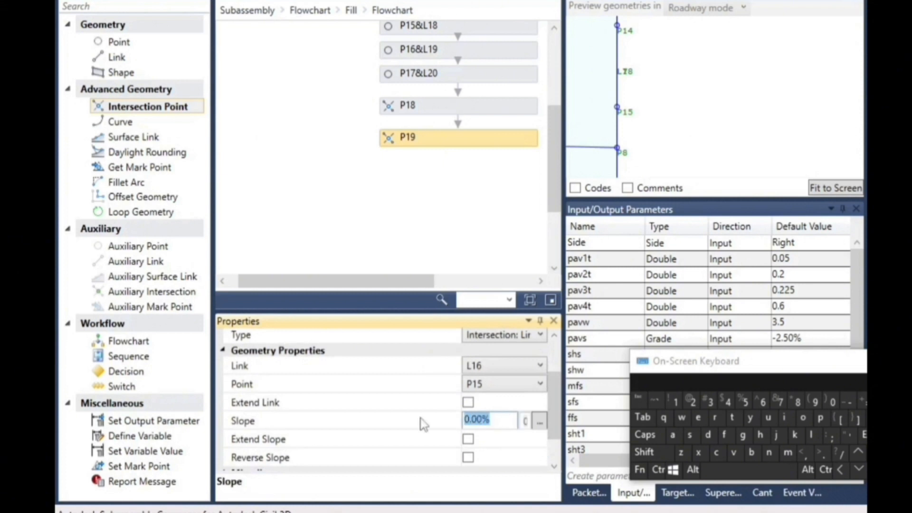
pyautogui.click(813, 435)
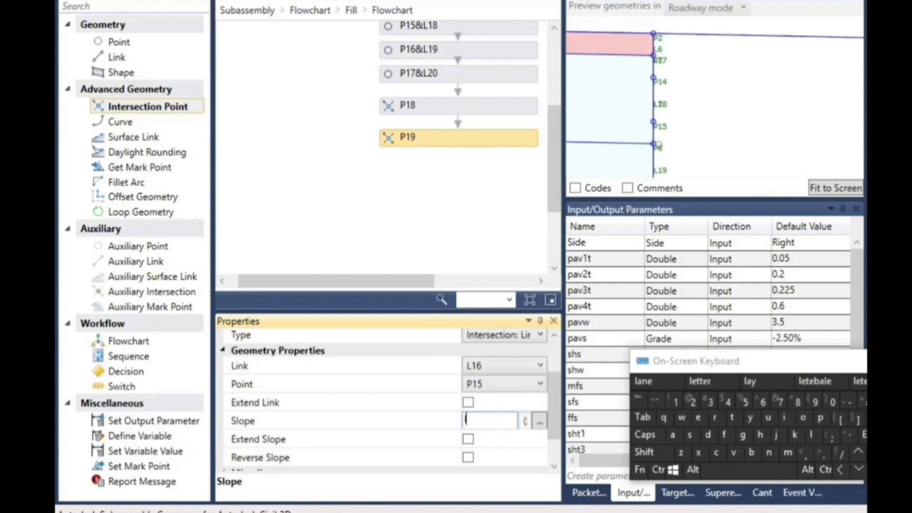
pyautogui.scroll(2, 848, 71)
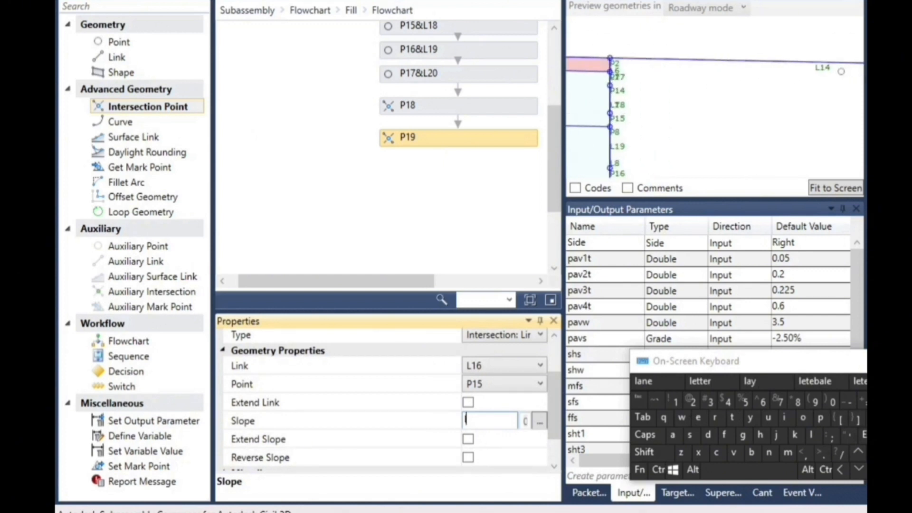
pyautogui.click(675, 402)
pyautogui.click(730, 402)
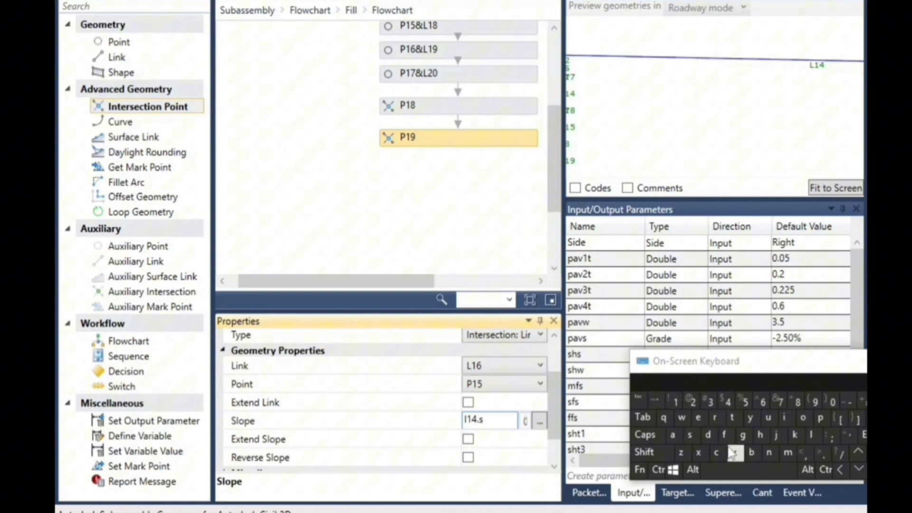
pyautogui.click(808, 434)
pyautogui.click(823, 423)
pyautogui.click(698, 418)
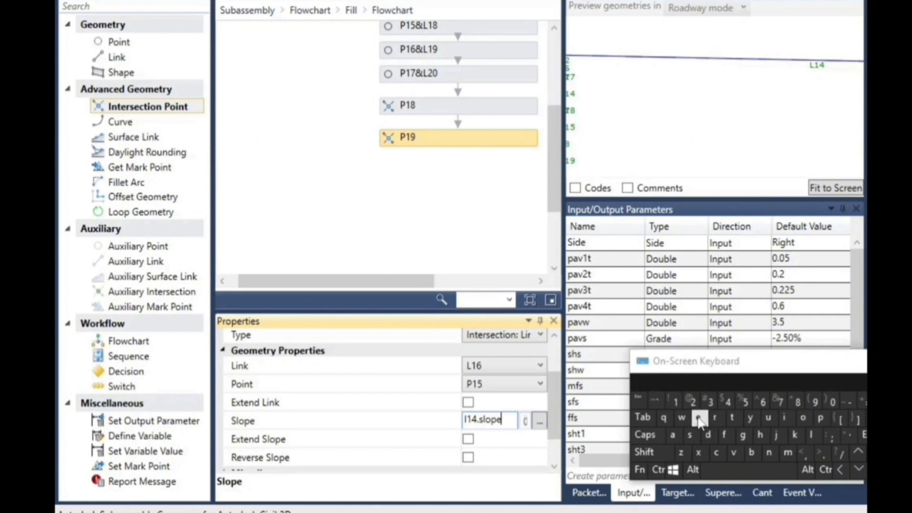
pyautogui.click(494, 228)
# Examine P19 on the fill slope in the preview and highlight P15&L18 and P16&L19 to locate the third shoulder layer's bottom
pyautogui.scroll(-5, 613, 102)
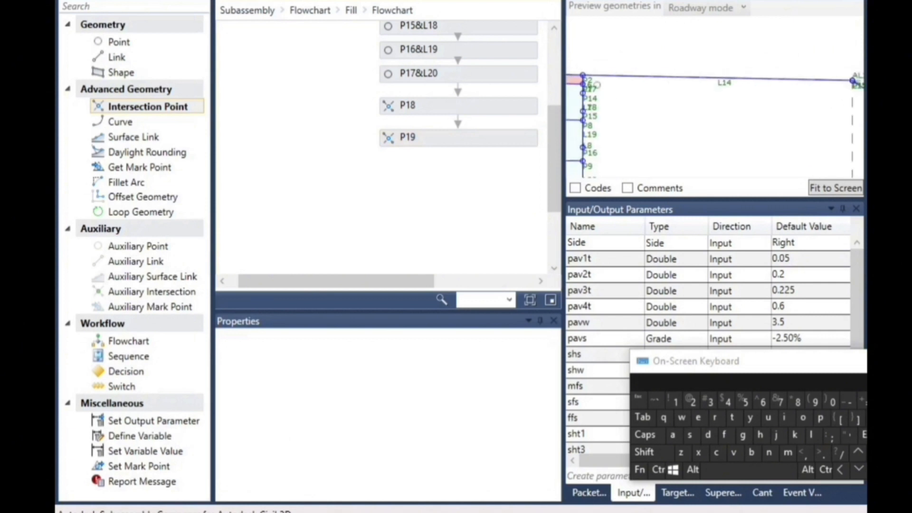
pyautogui.scroll(1, 808, 101)
pyautogui.scroll(5, 816, 102)
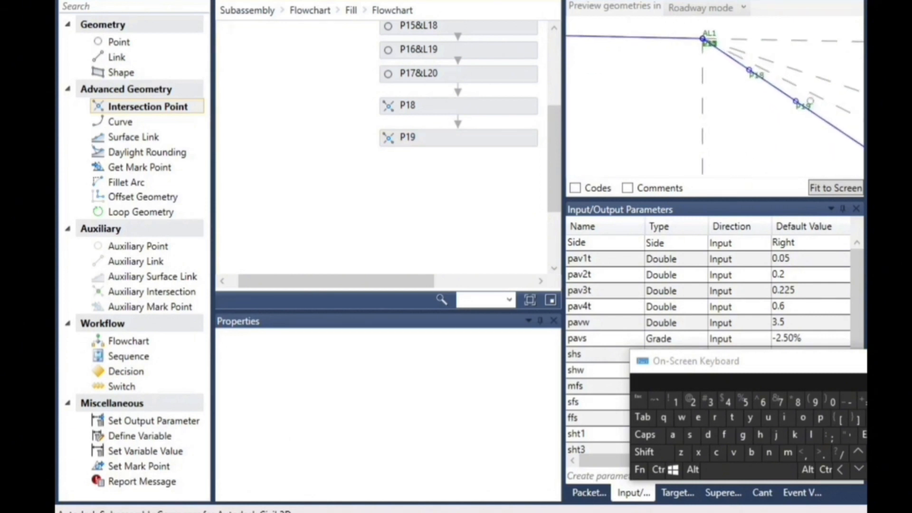
pyautogui.scroll(-5, 787, 103)
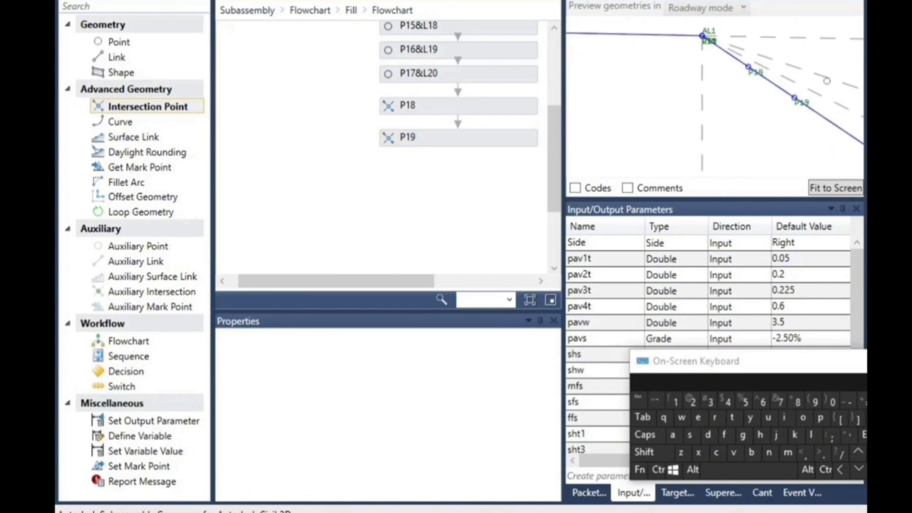
pyautogui.scroll(5, 599, 109)
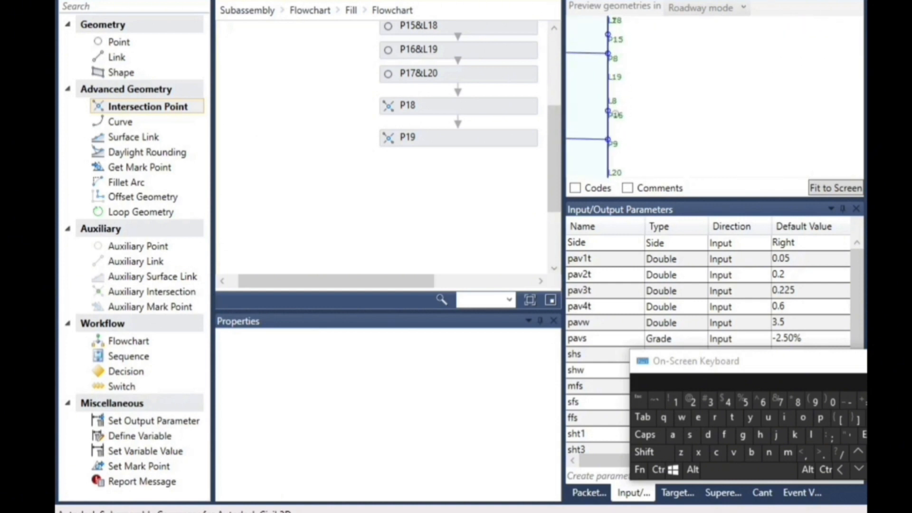
pyautogui.click(442, 27)
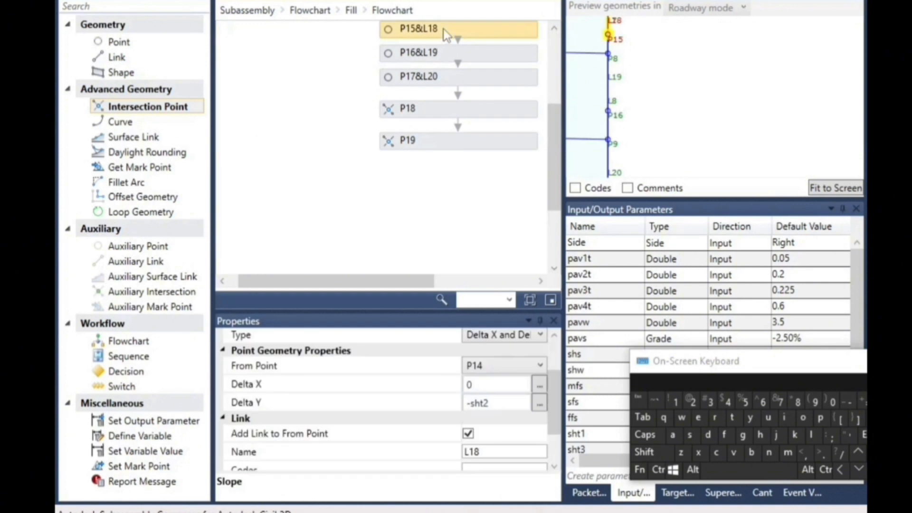
pyautogui.click(441, 53)
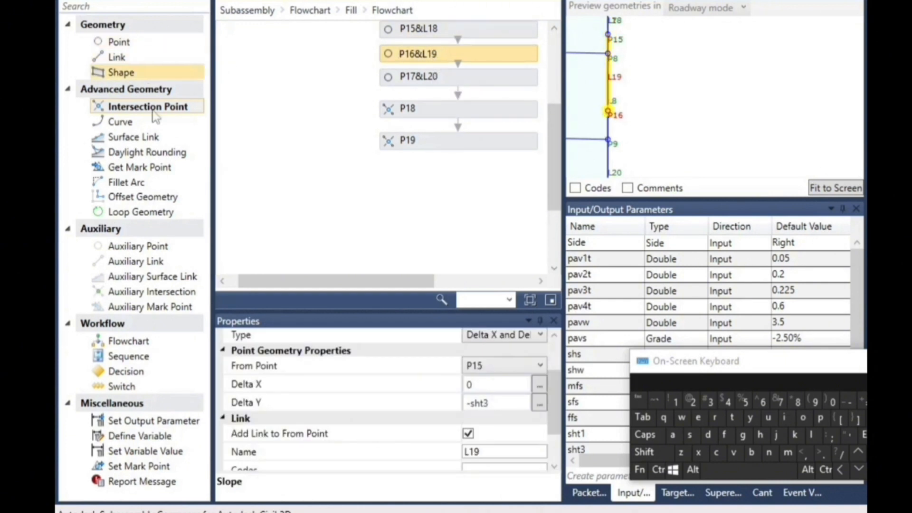
# Add an intersection point below P19 with type Intersection: LinkPointSlope and link L16
pyautogui.moveTo(174, 111); pyautogui.dragTo(481, 174)
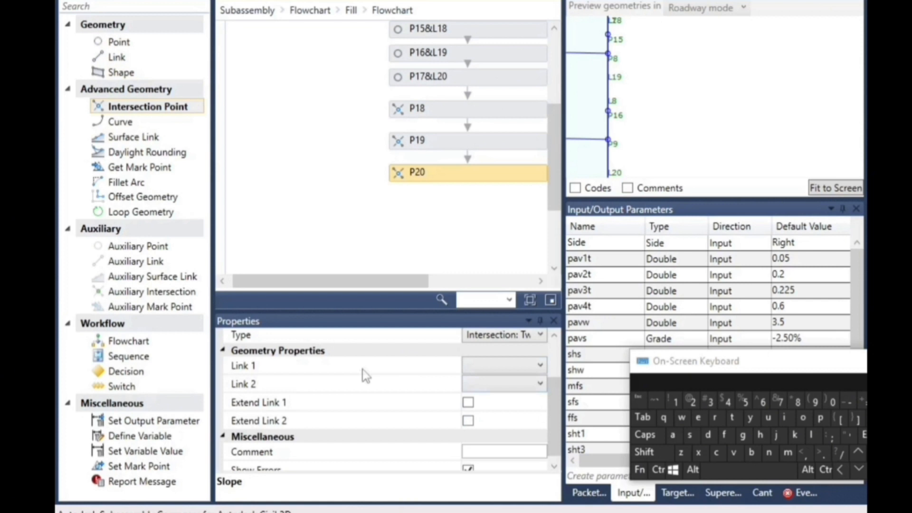
pyautogui.click(500, 343)
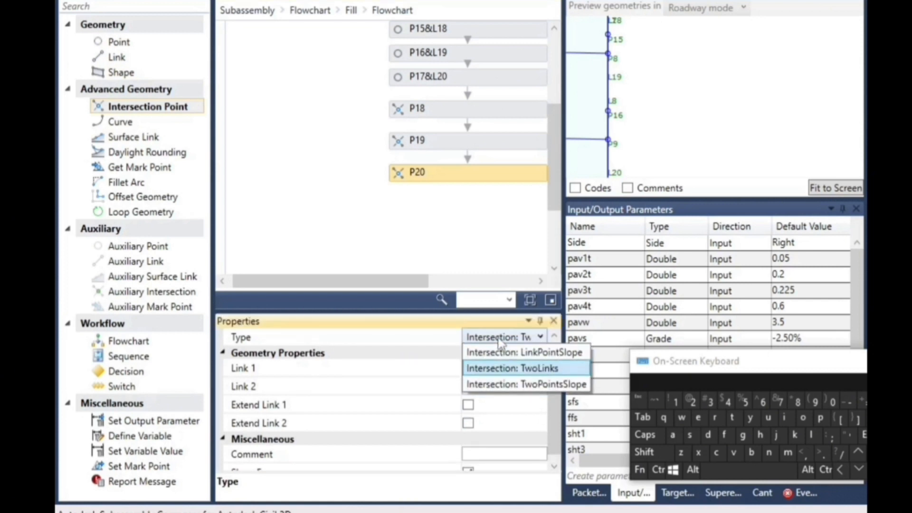
pyautogui.click(528, 352)
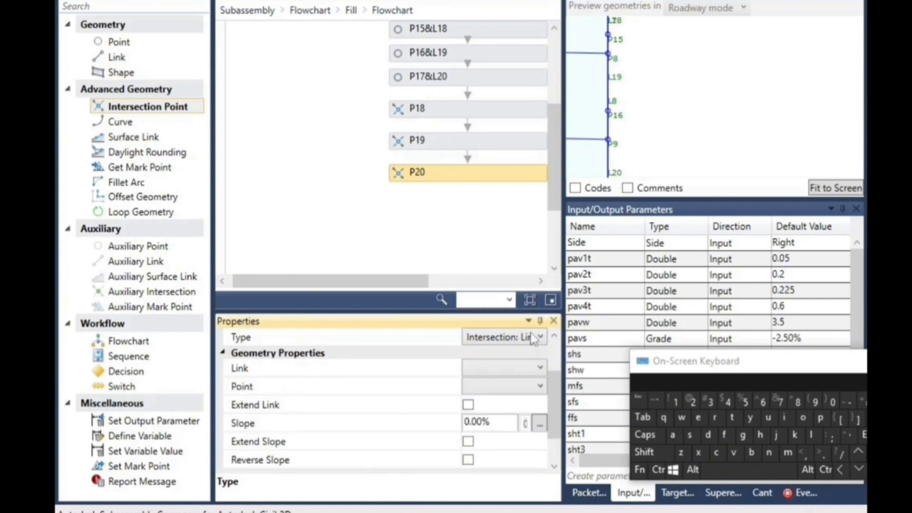
pyautogui.click(478, 370)
pyautogui.scroll(-1, 483, 278)
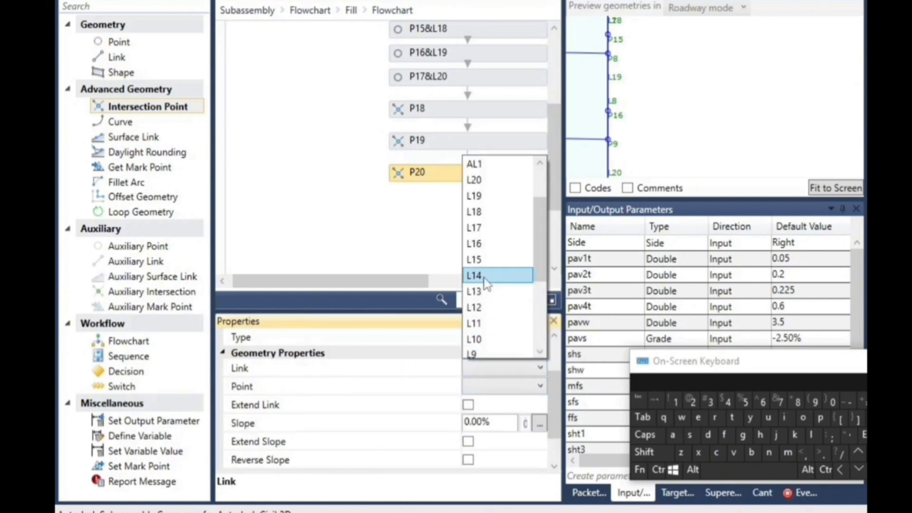
pyautogui.click(490, 251)
# Set the point of intersection point P20 to P16
pyautogui.click(482, 387)
pyautogui.scroll(-1, 484, 354)
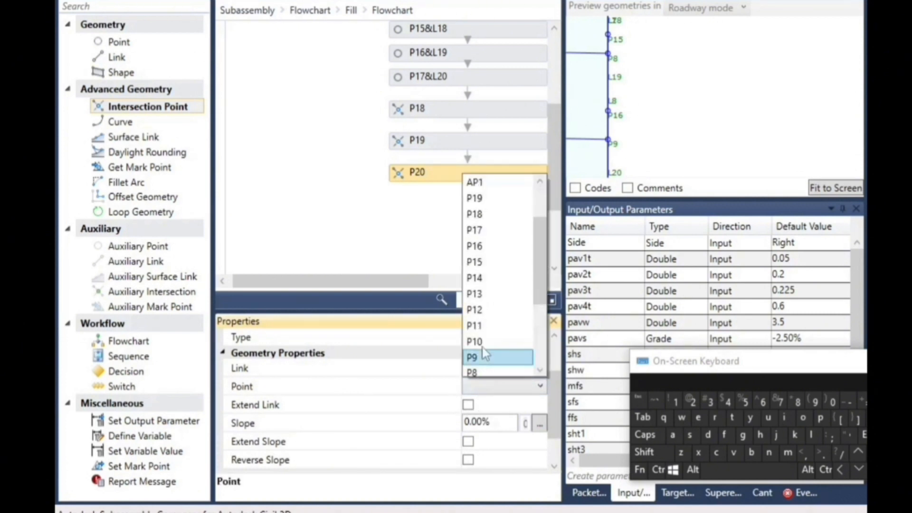
pyautogui.scroll(1, 496, 278)
pyautogui.scroll(1, 501, 263)
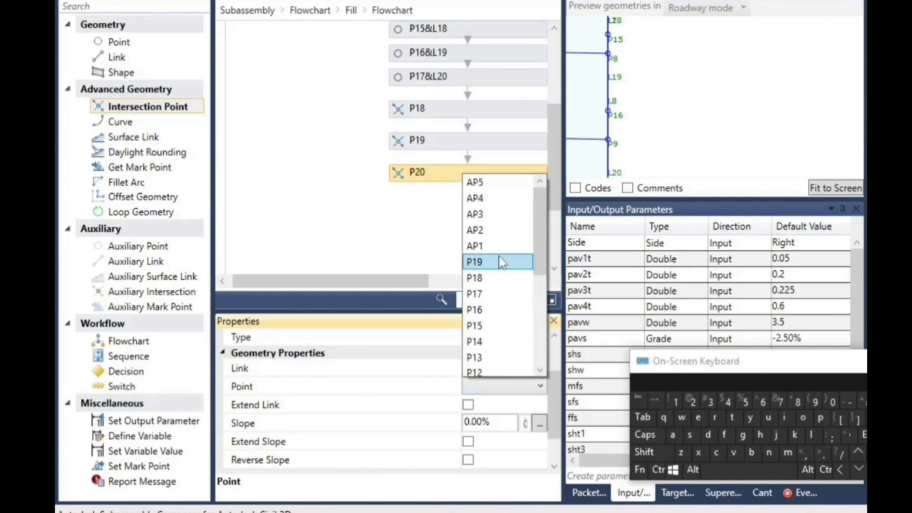
pyautogui.click(485, 309)
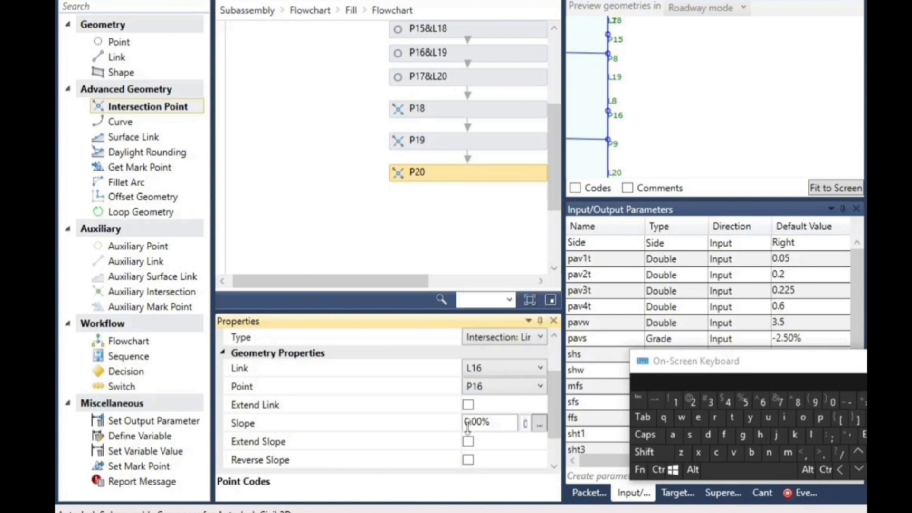
# Set the slope of intersection point P20 to l14.slope
pyautogui.click(489, 422)
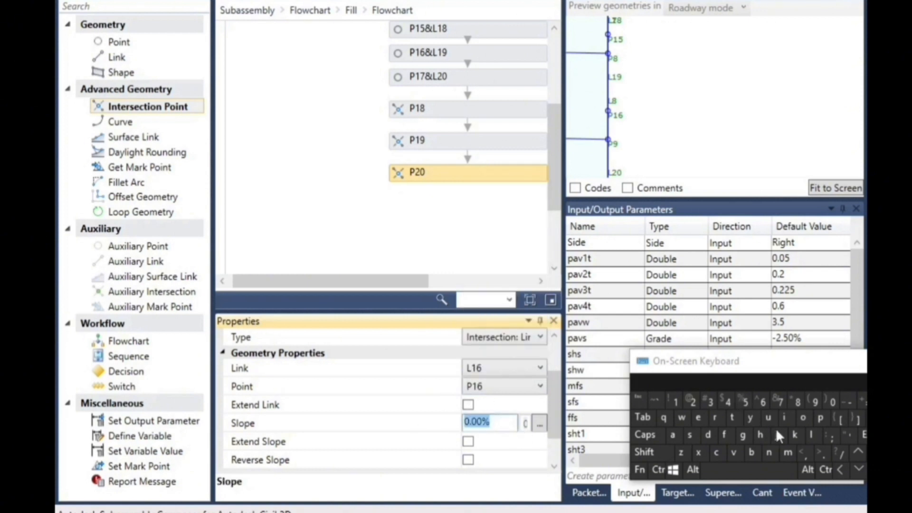
pyautogui.click(813, 432)
pyautogui.click(677, 404)
pyautogui.click(823, 452)
pyautogui.click(689, 435)
pyautogui.click(803, 418)
pyautogui.click(820, 418)
pyautogui.click(698, 418)
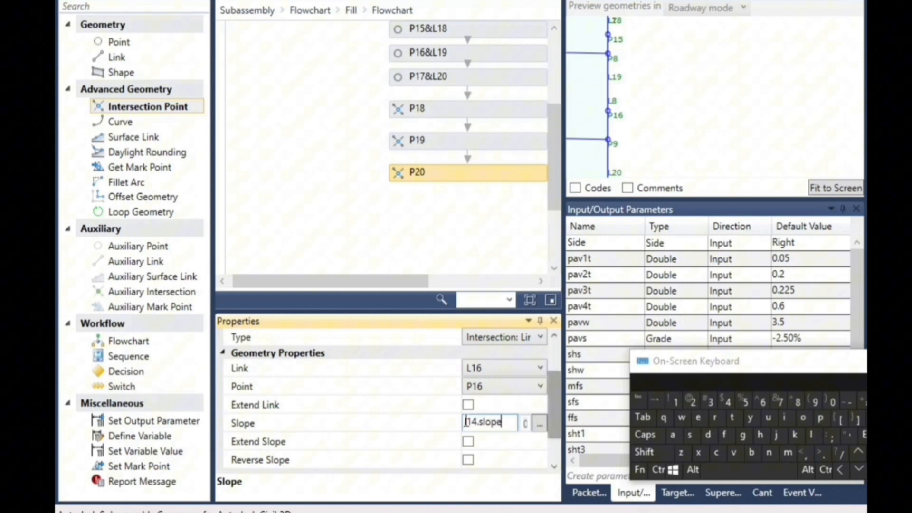
pyautogui.click(463, 245)
pyautogui.scroll(-5, 616, 83)
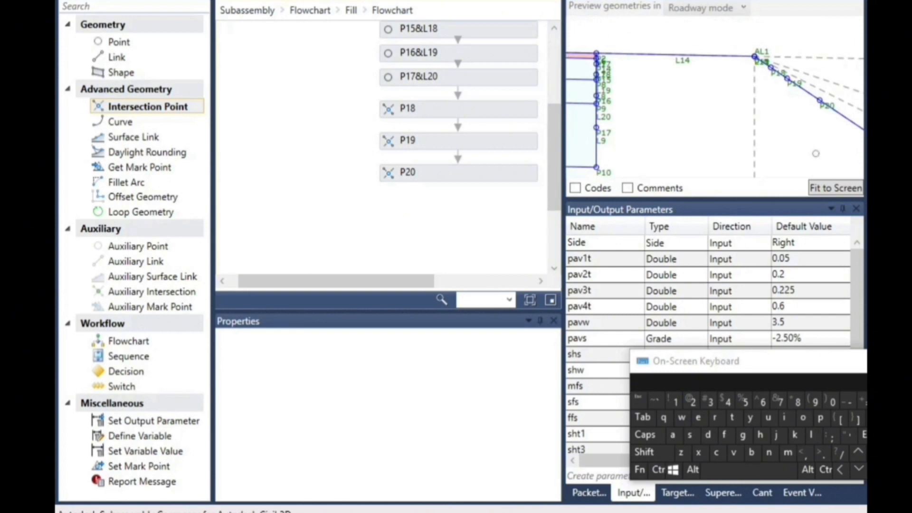
pyautogui.scroll(2, 830, 112)
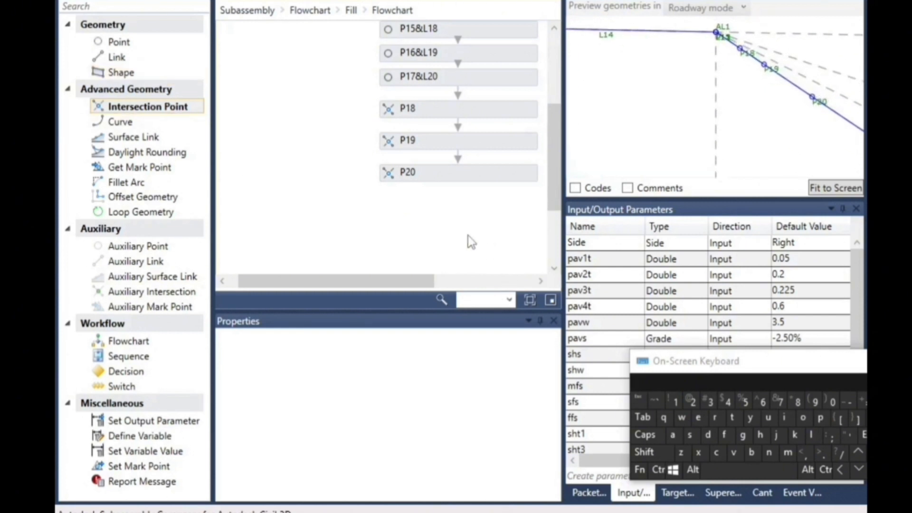
# Add an intersection point below P20 and highlight P17&L20 in the preview to locate the fourth shoulder layer's bottom
pyautogui.moveTo(136, 112); pyautogui.dragTo(477, 205)
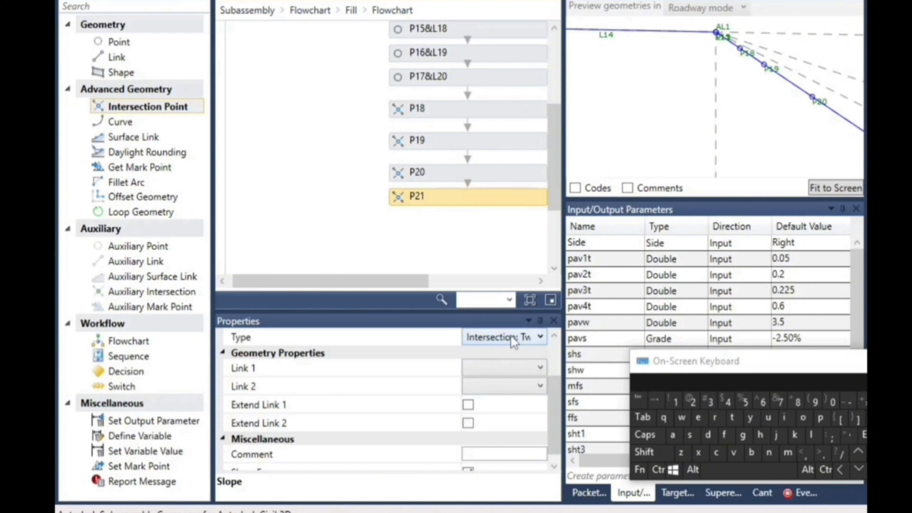
pyautogui.scroll(-7, 806, 138)
pyautogui.scroll(2, 665, 127)
pyautogui.scroll(4, 665, 127)
pyautogui.click(441, 83)
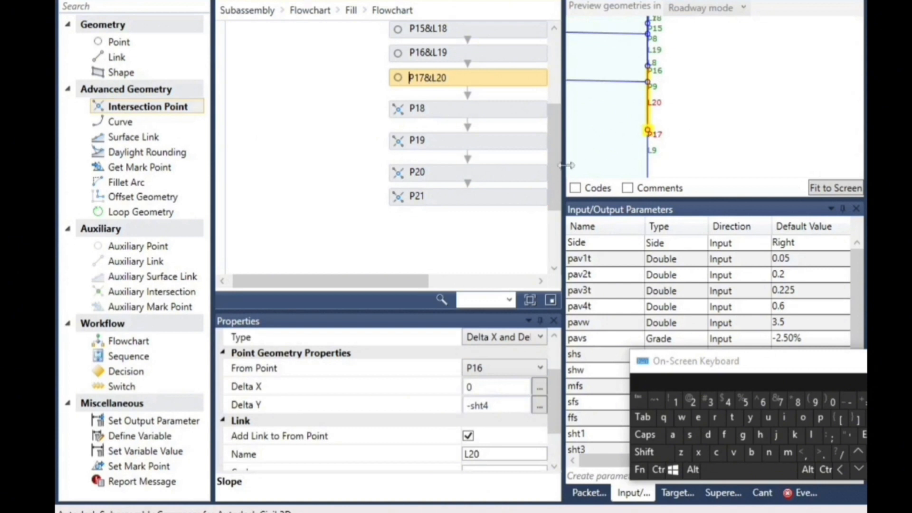
pyautogui.click(474, 223)
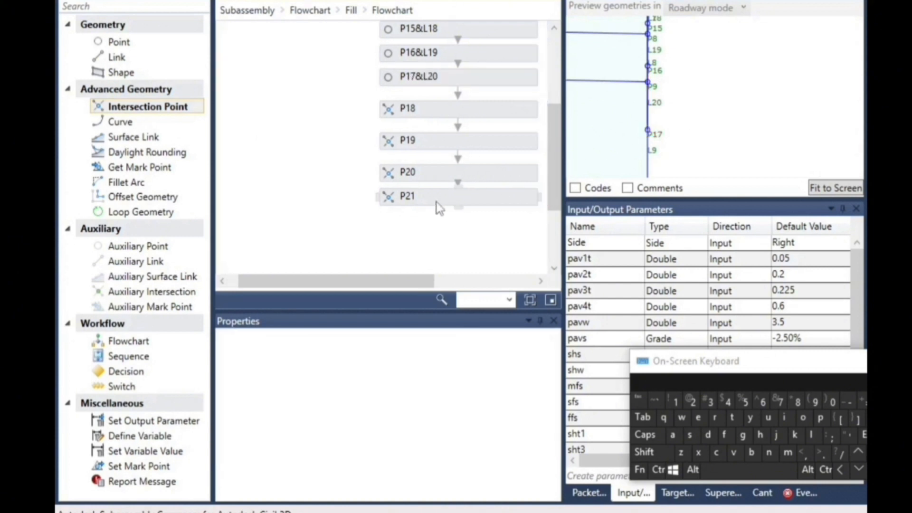
# Configure intersection point P21 with type Intersection: LinkPointSlope, link L16 and point P17
pyautogui.click(438, 201)
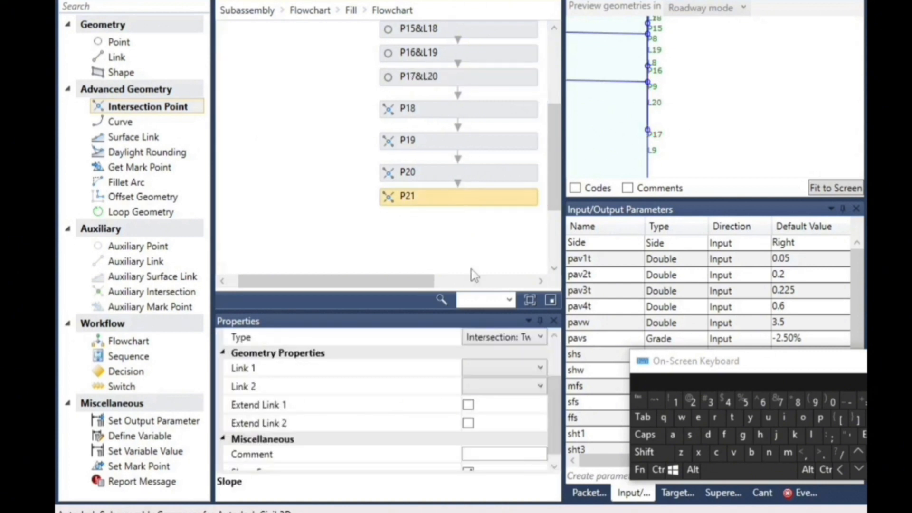
pyautogui.click(493, 339)
pyautogui.click(538, 356)
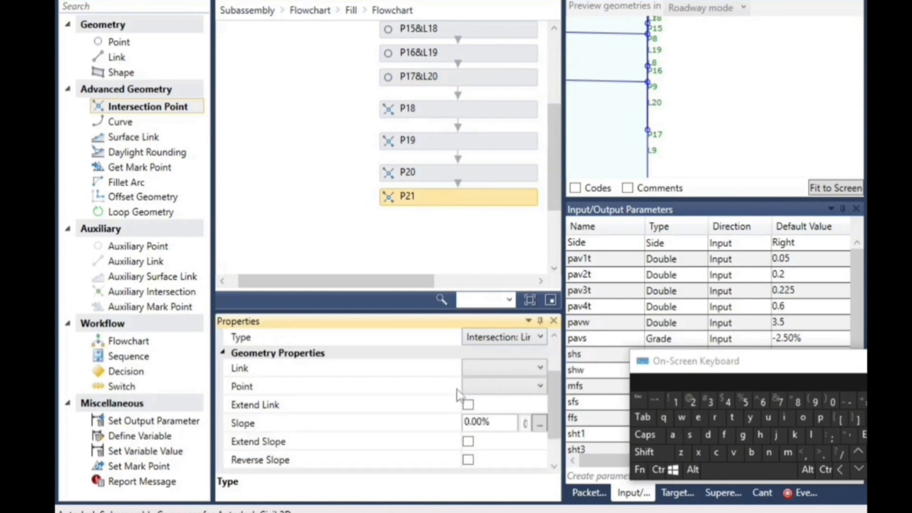
pyautogui.click(507, 366)
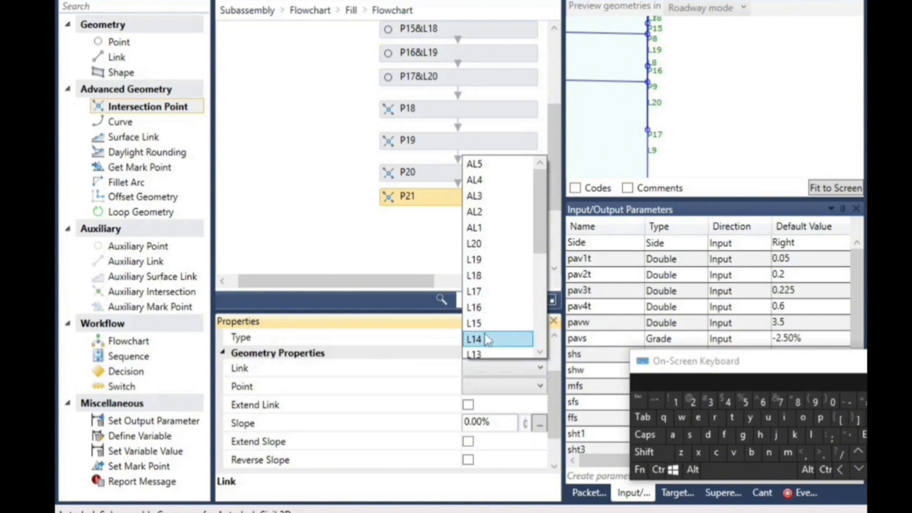
pyautogui.click(490, 308)
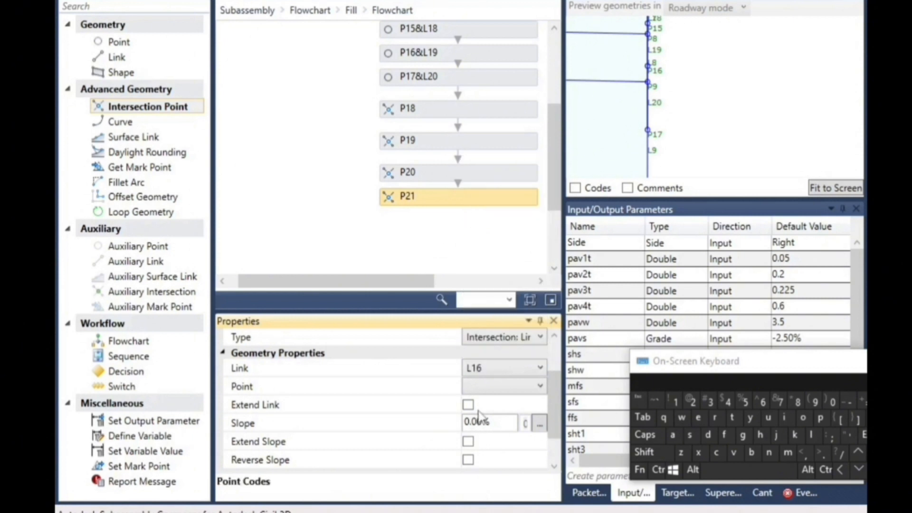
pyautogui.click(493, 389)
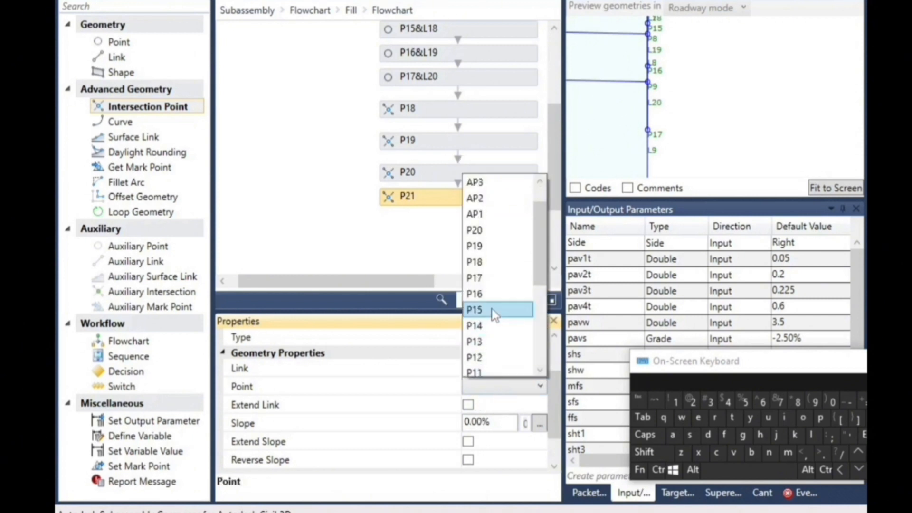
pyautogui.click(493, 277)
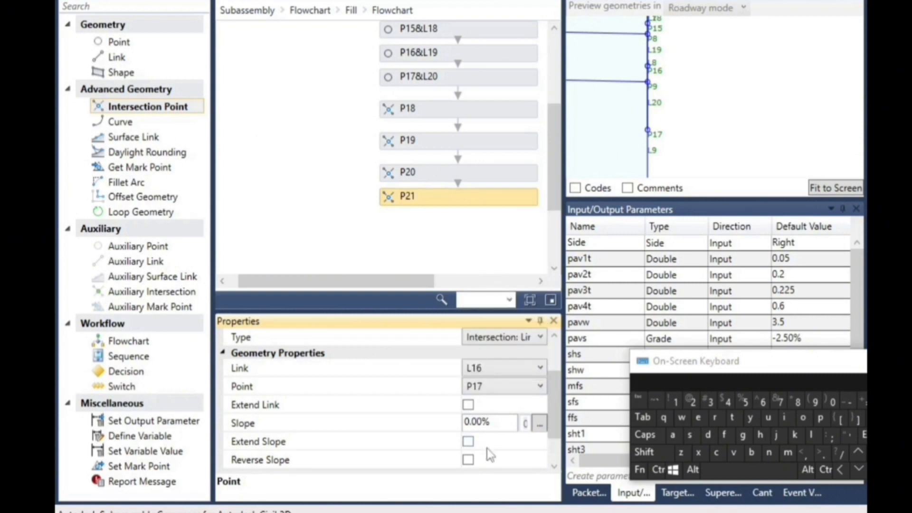
# Set the slope of intersection point P21 to l14.slope
pyautogui.moveTo(500, 416); pyautogui.dragTo(453, 423)
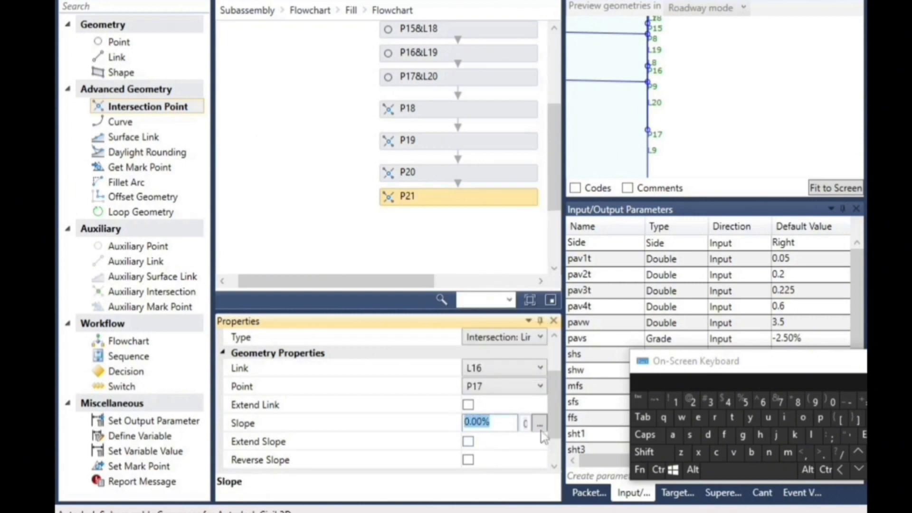
pyautogui.click(811, 436)
pyautogui.click(676, 402)
pyautogui.click(823, 452)
pyautogui.click(690, 435)
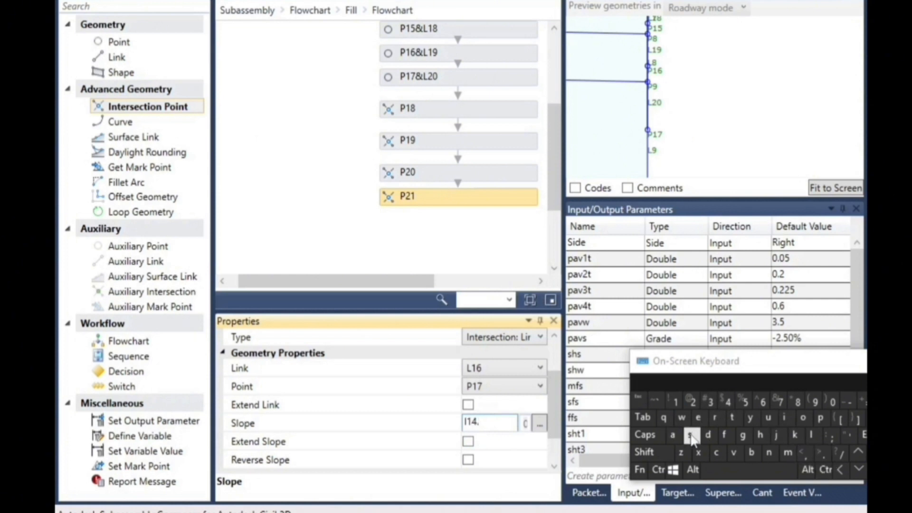
pyautogui.click(821, 420)
pyautogui.click(705, 425)
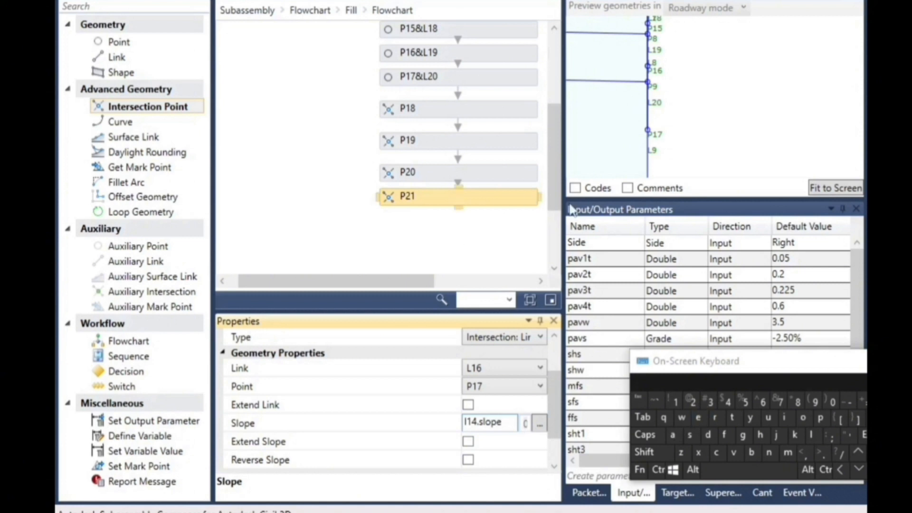
pyautogui.click(680, 108)
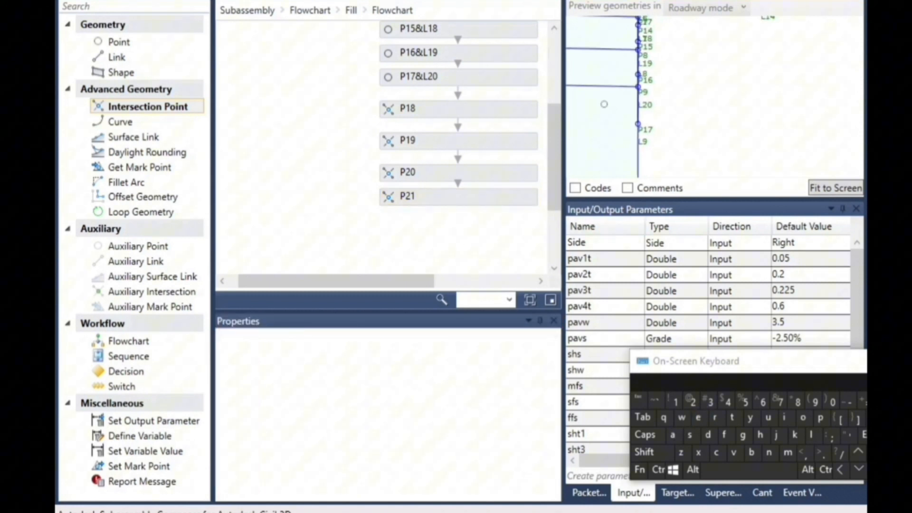
pyautogui.scroll(-3, 613, 96)
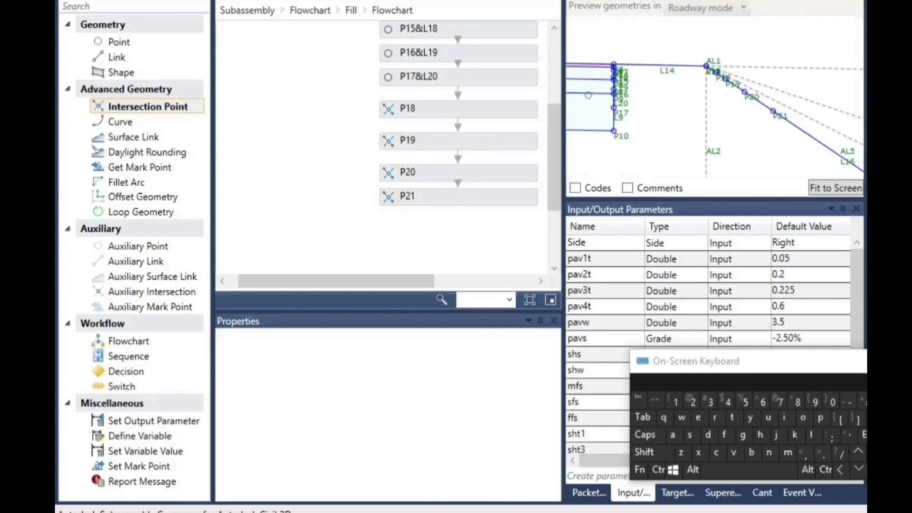
# Examine the preview geometry between the stacked shoulder layer points and the intersection points on the fill slope
pyautogui.scroll(7, 763, 118)
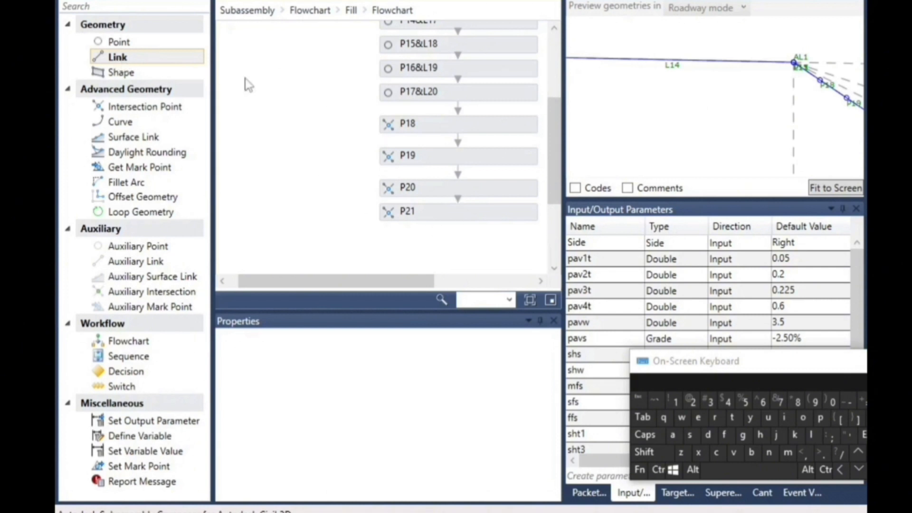
pyautogui.scroll(-2, 825, 77)
pyautogui.scroll(1, 828, 79)
pyautogui.scroll(-2, 753, 97)
pyautogui.scroll(2, 594, 86)
pyautogui.scroll(2, 584, 81)
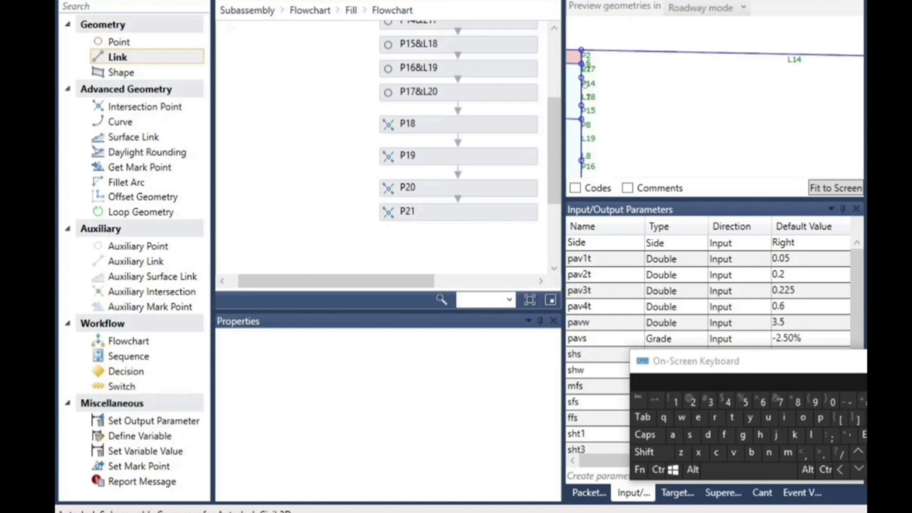
pyautogui.scroll(-3, 604, 85)
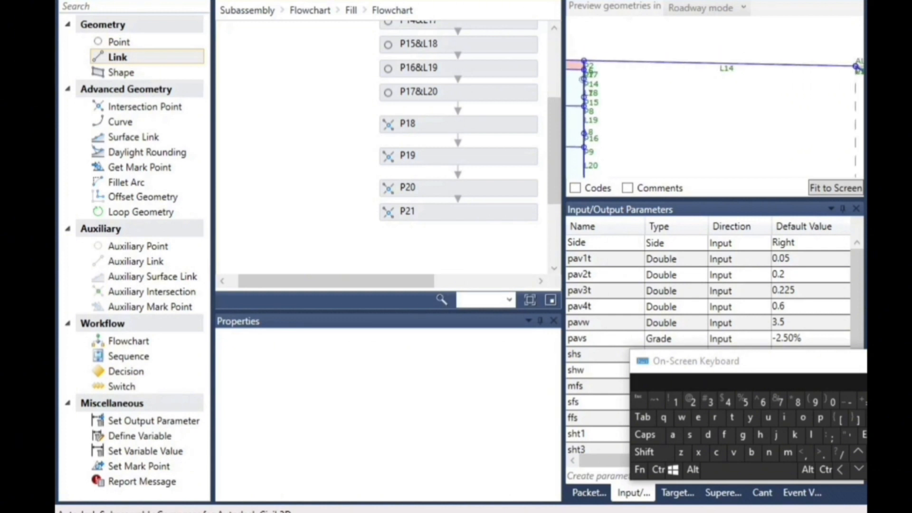
pyautogui.scroll(3, 839, 92)
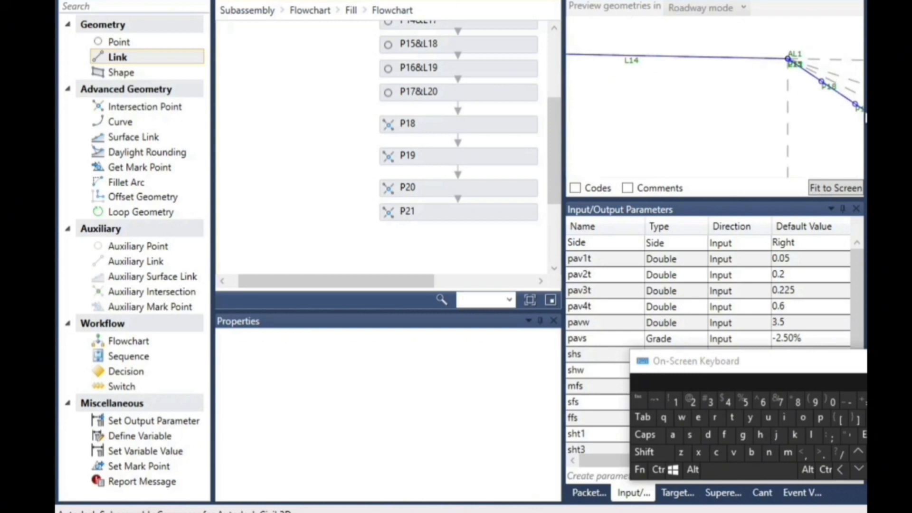
# Add a link below P21 in the Fill flowchart, with start point P14 and end point P18
pyautogui.scroll(2, 472, 184)
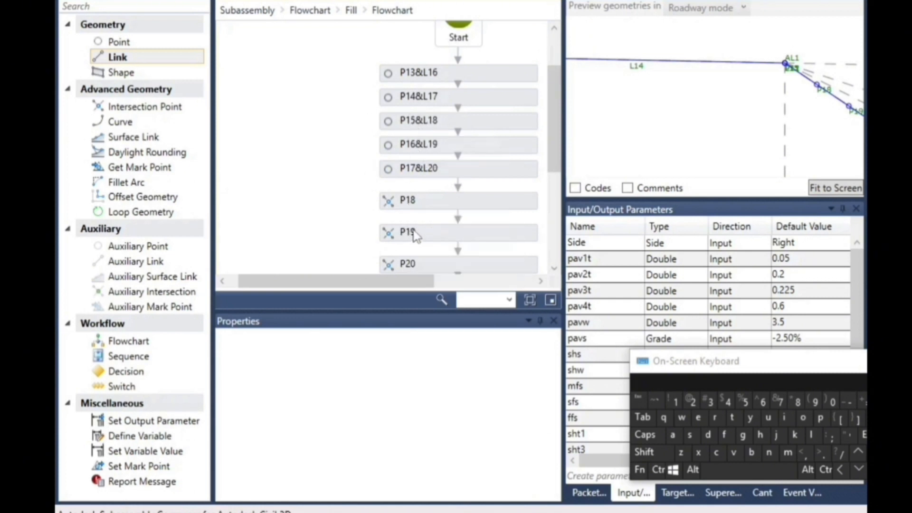
pyautogui.scroll(-1, 413, 223)
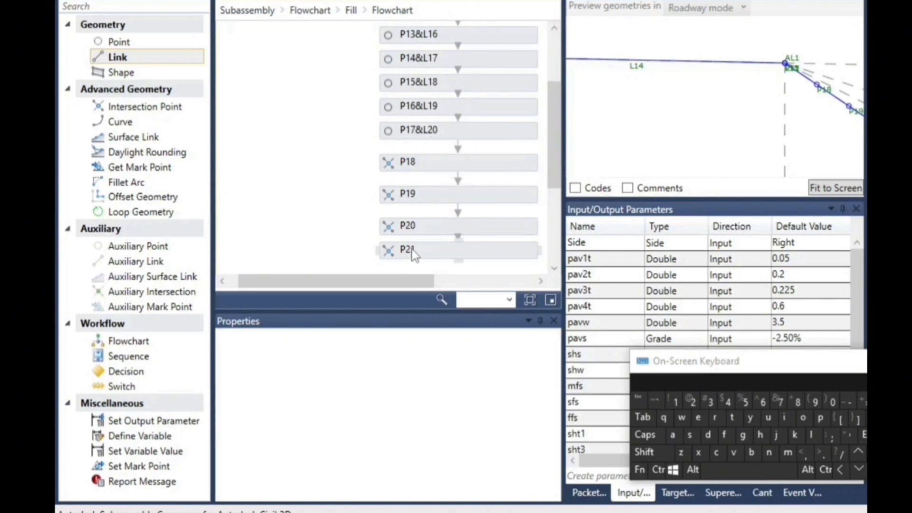
pyautogui.scroll(-1, 399, 214)
pyautogui.scroll(-1, 398, 214)
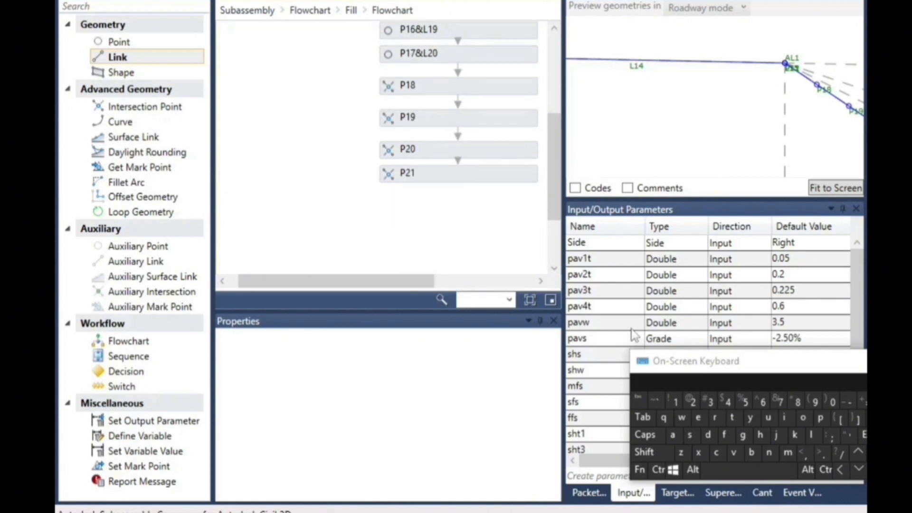
pyautogui.moveTo(97, 72); pyautogui.dragTo(469, 199)
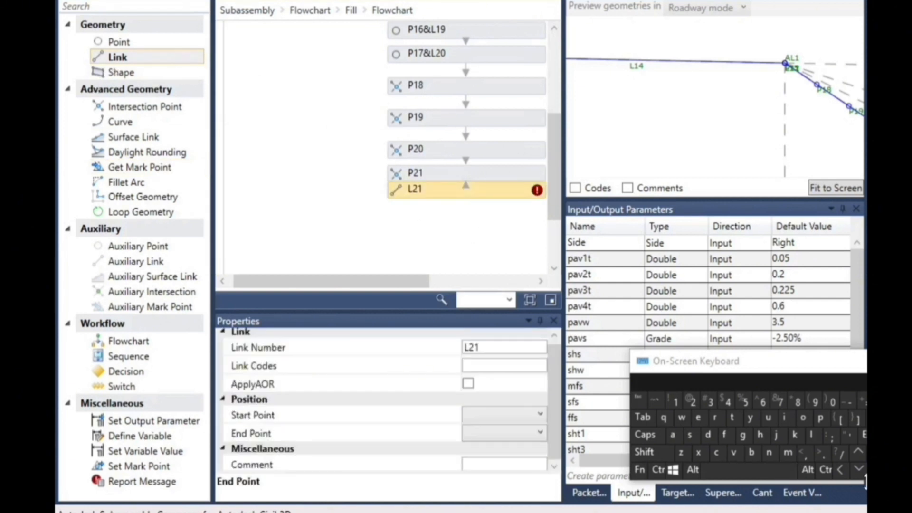
pyautogui.click(494, 416)
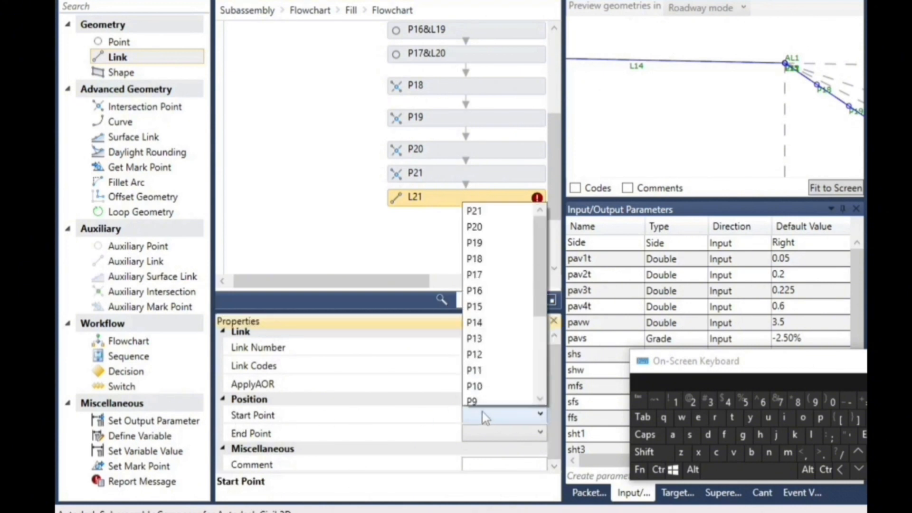
pyautogui.scroll(2, 494, 339)
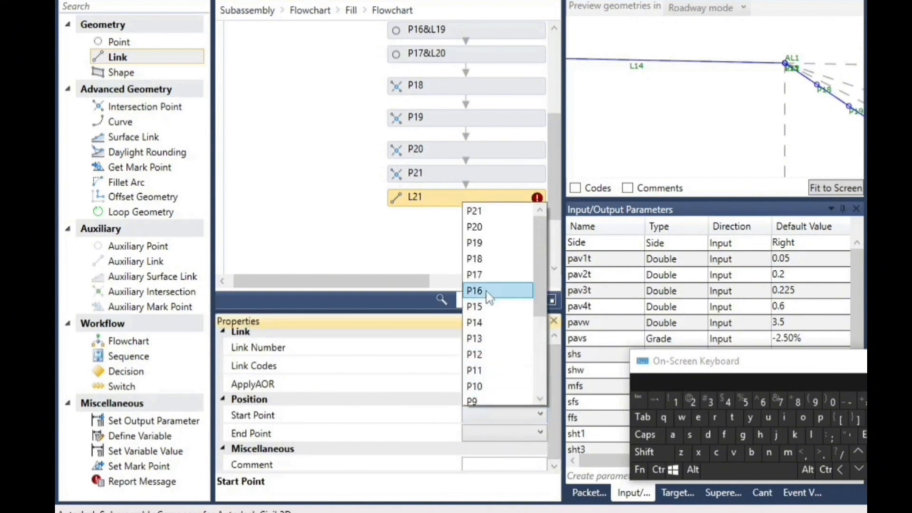
pyautogui.click(492, 323)
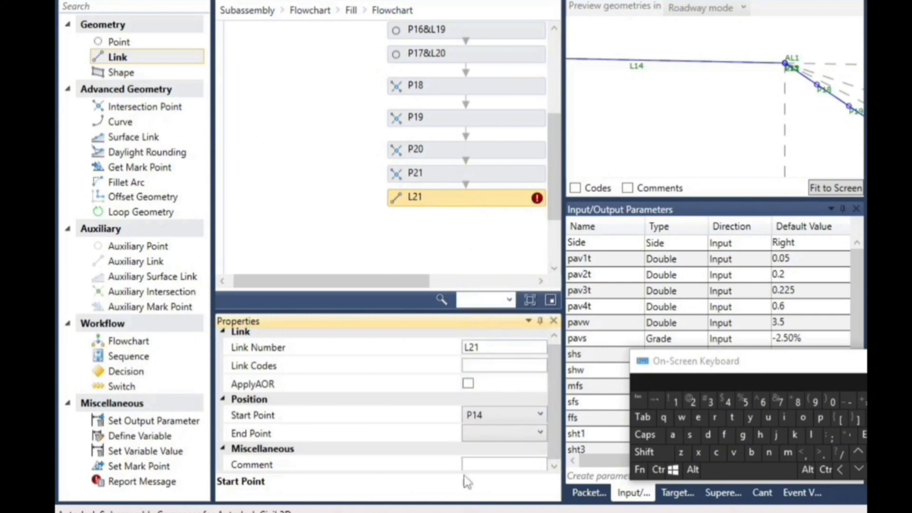
pyautogui.click(480, 433)
pyautogui.scroll(-1, 494, 342)
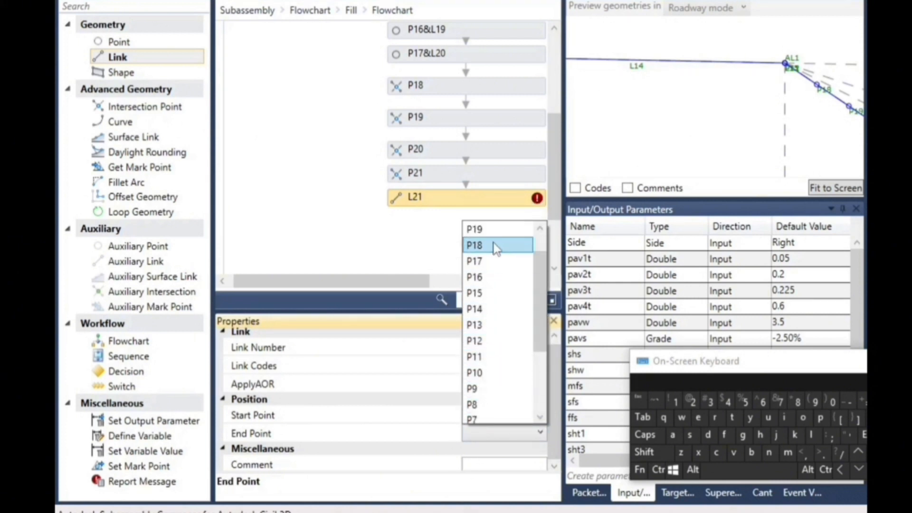
pyautogui.click(494, 244)
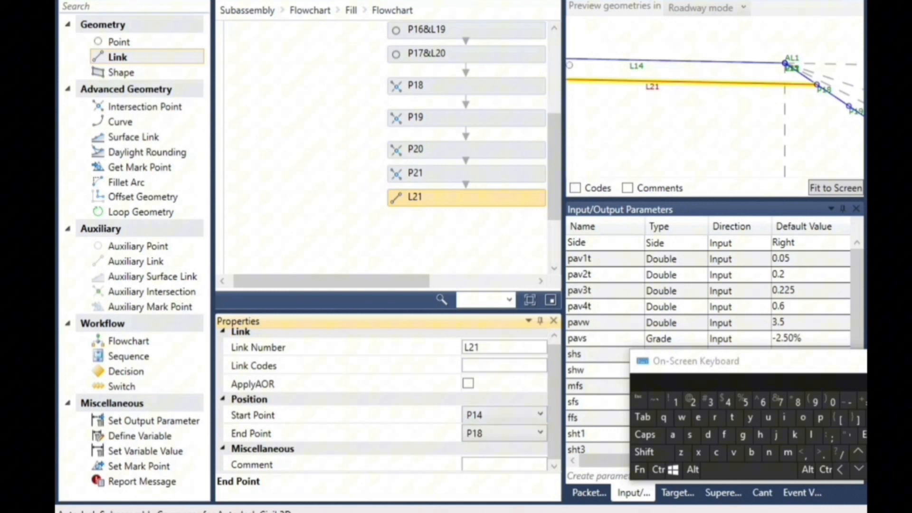
# Add a link below L21 in the flowchart, with start point P15 and end point P19
pyautogui.moveTo(124, 56); pyautogui.dragTo(464, 230)
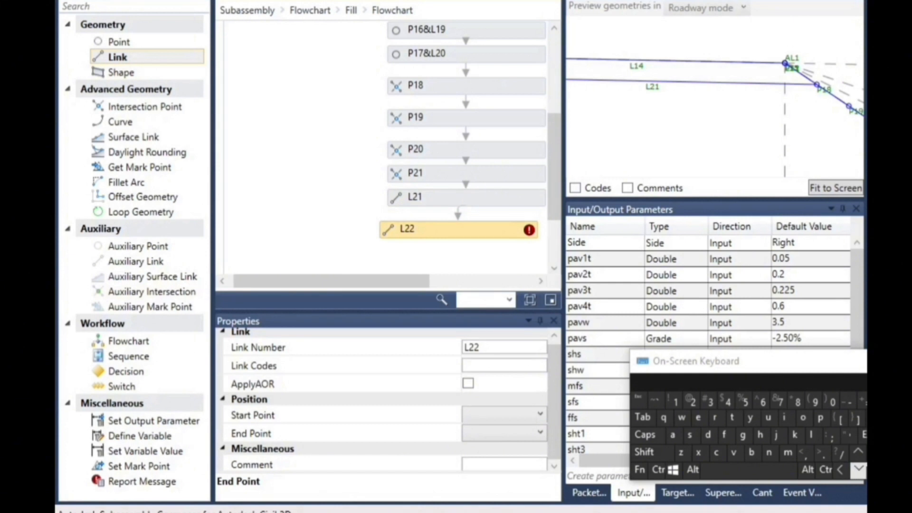
pyautogui.moveTo(816, 365); pyautogui.dragTo(794, 352)
pyautogui.click(854, 463)
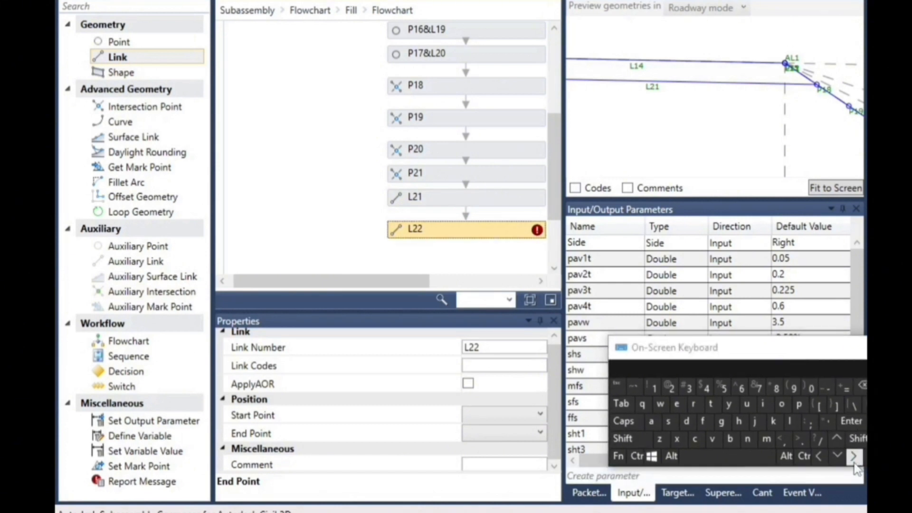
pyautogui.click(492, 413)
pyautogui.scroll(-2, 491, 403)
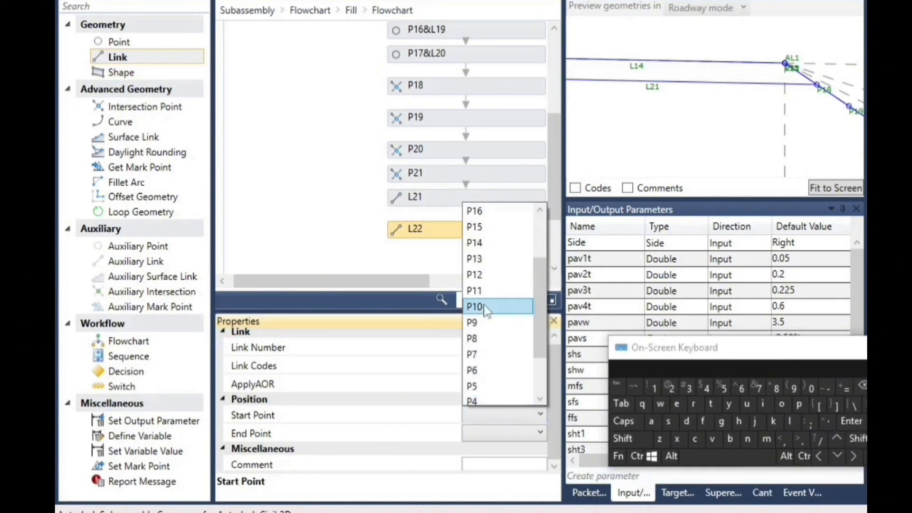
pyautogui.click(493, 227)
pyautogui.click(483, 434)
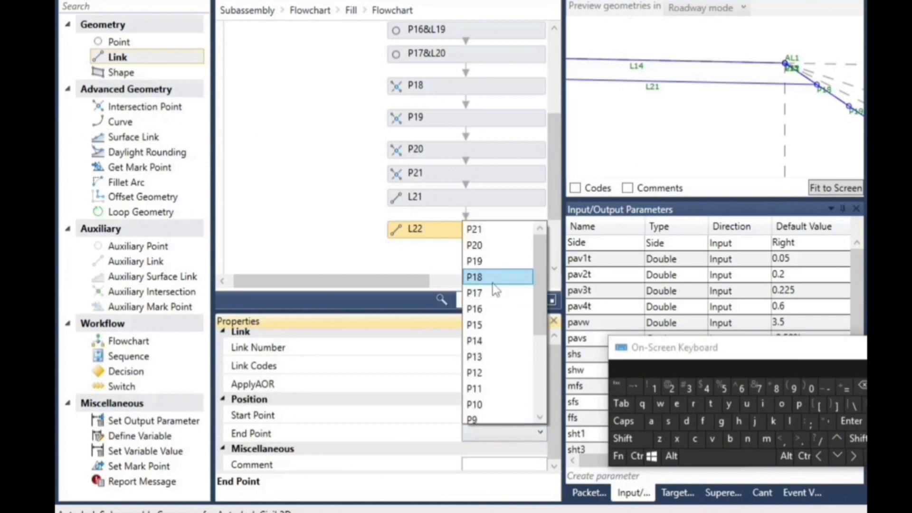
pyautogui.click(493, 264)
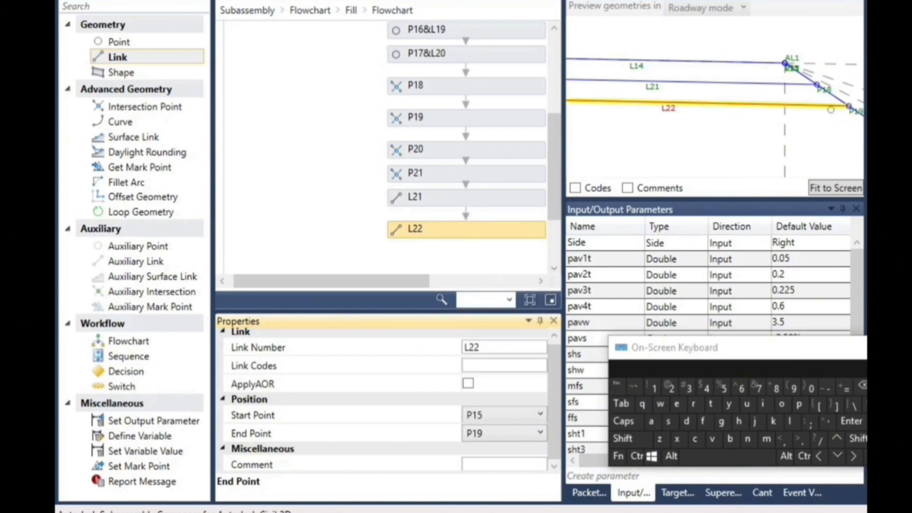
# Add a link below L22 in the flowchart, with start point P16 and end point P20
pyautogui.click(554, 268)
pyautogui.moveTo(139, 61); pyautogui.dragTo(484, 221)
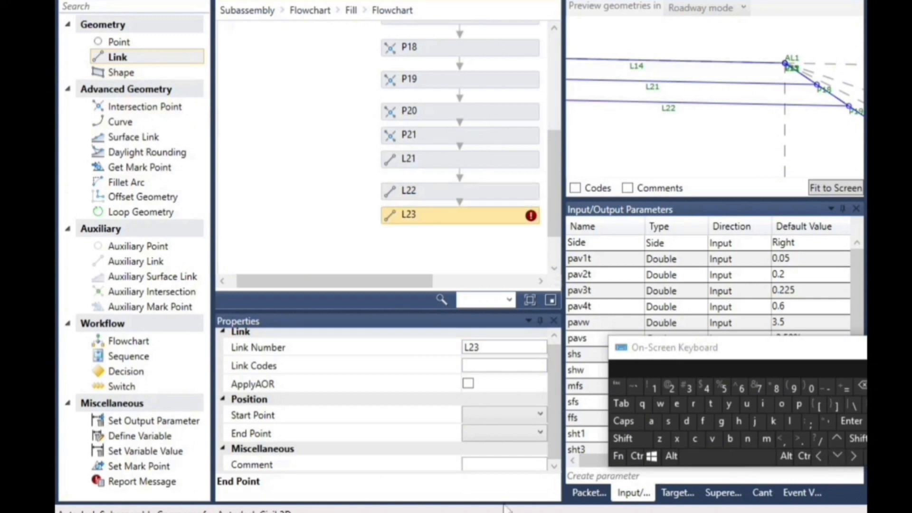
pyautogui.click(477, 418)
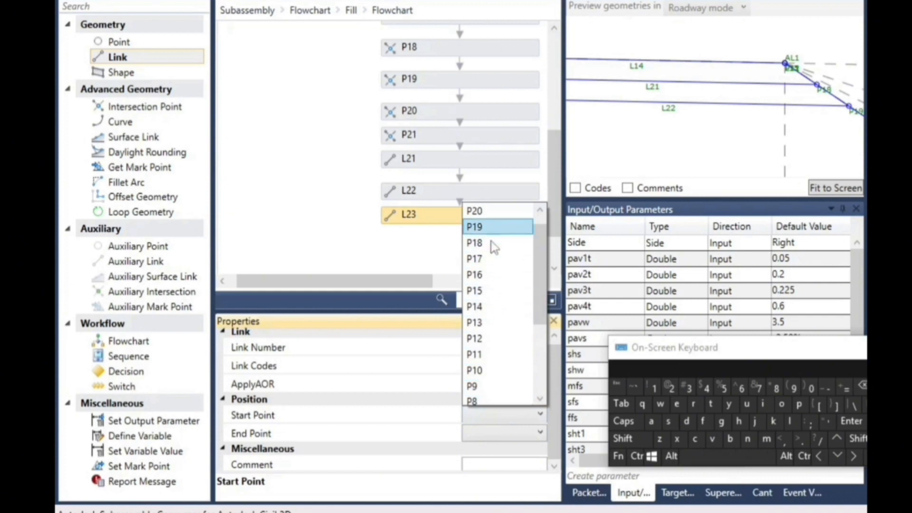
pyautogui.click(495, 272)
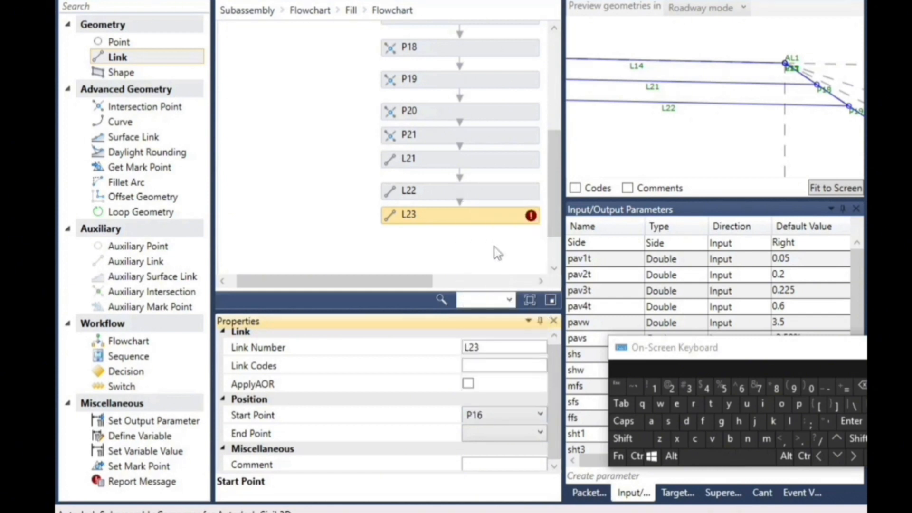
pyautogui.click(494, 437)
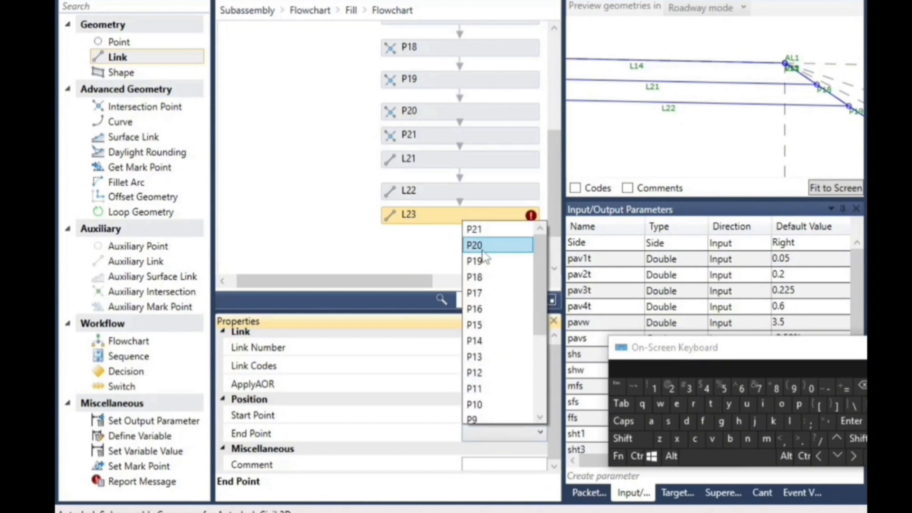
pyautogui.click(490, 243)
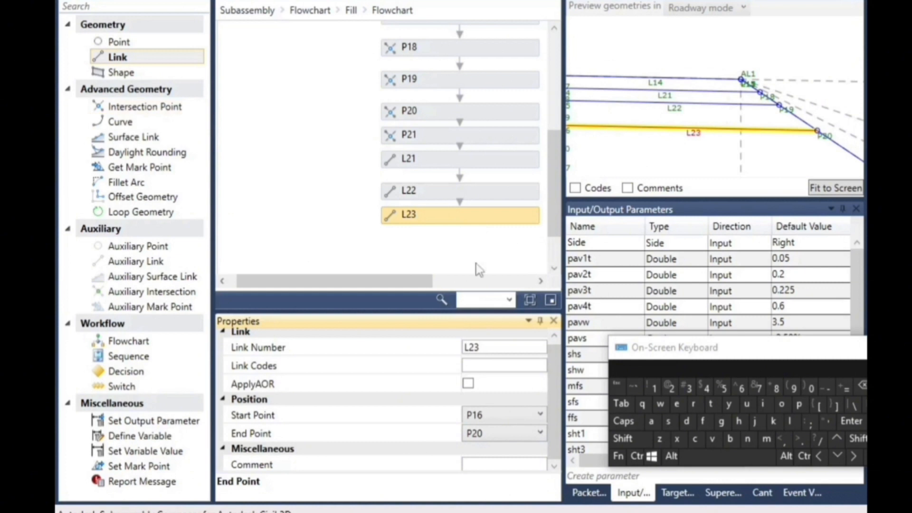
# Add a link below L23 in the flowchart, with start point P17 and end point P21
pyautogui.scroll(-2, 232, 159)
pyautogui.moveTo(118, 57); pyautogui.dragTo(478, 185)
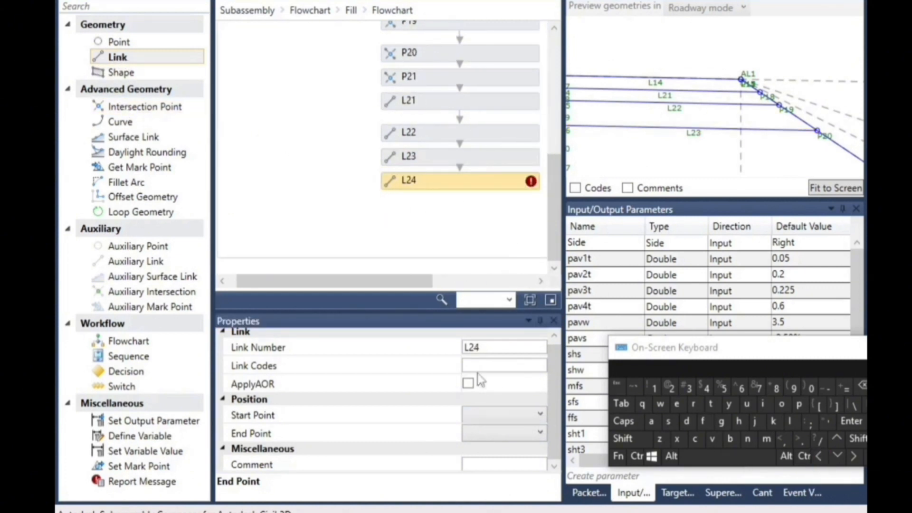
pyautogui.click(484, 411)
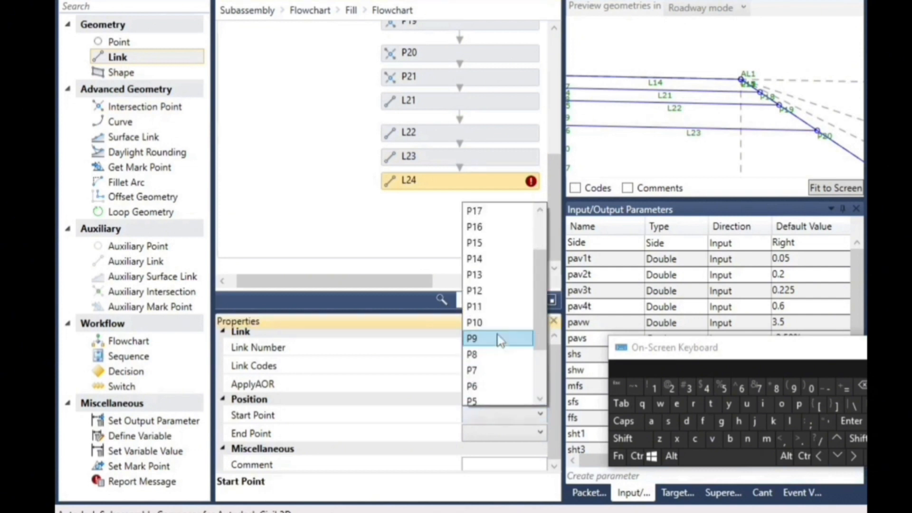
pyautogui.click(497, 211)
pyautogui.click(490, 433)
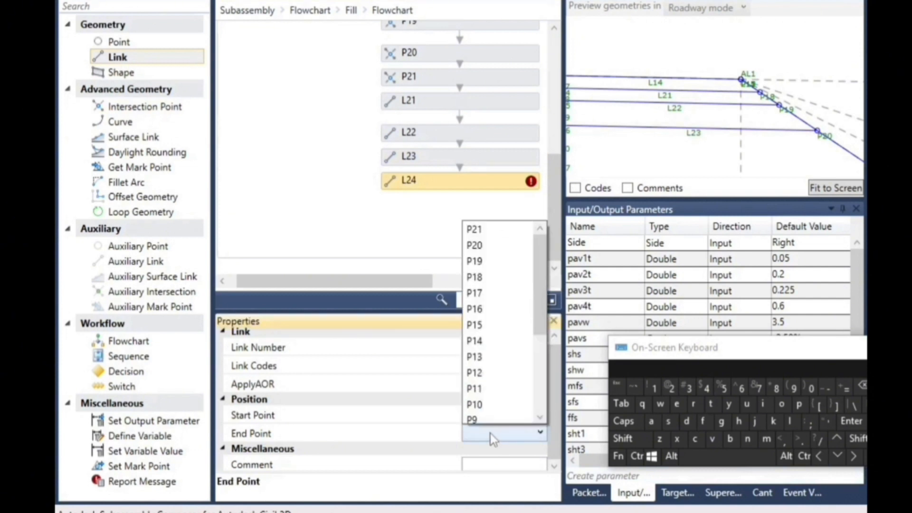
pyautogui.click(499, 229)
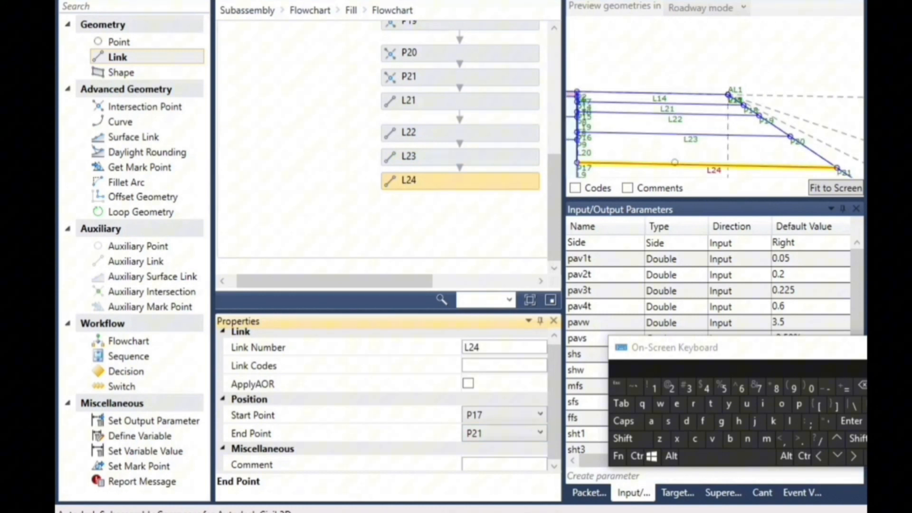
# Set the preview value of target surface eg to -6 and inspect the fill slope and shoulder layer links in the preview
pyautogui.scroll(10, 746, 115)
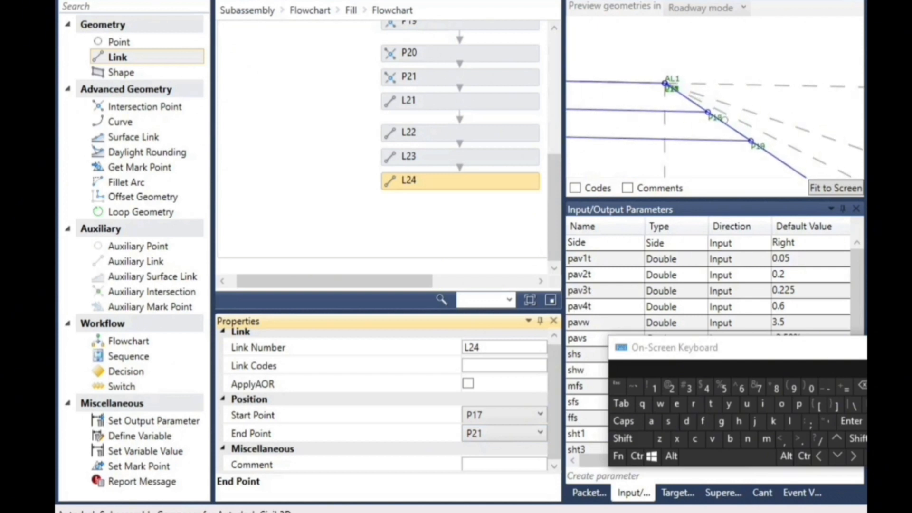
pyautogui.scroll(-1, 720, 112)
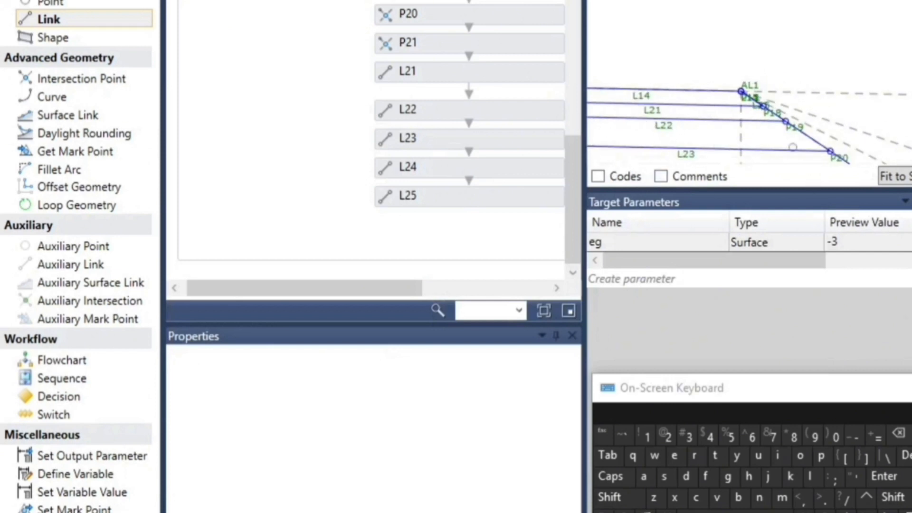
pyautogui.scroll(7, 714, 84)
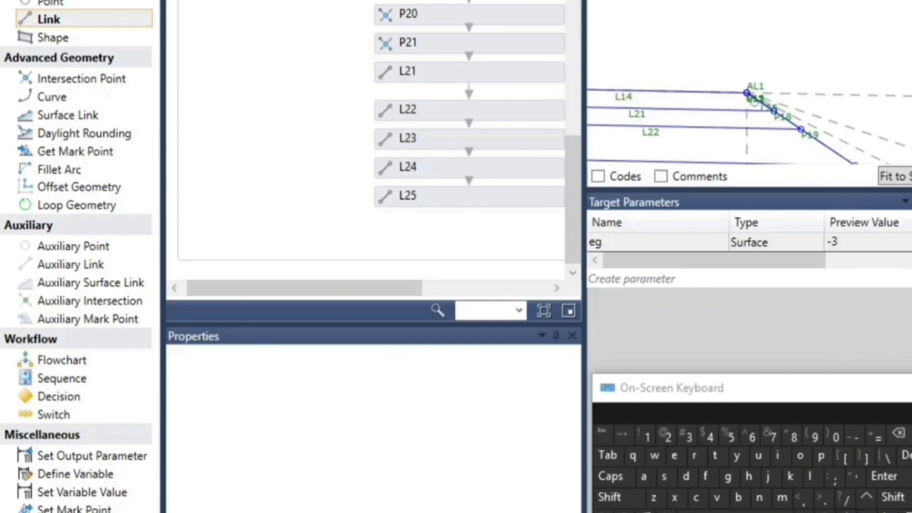
pyautogui.scroll(2, 759, 105)
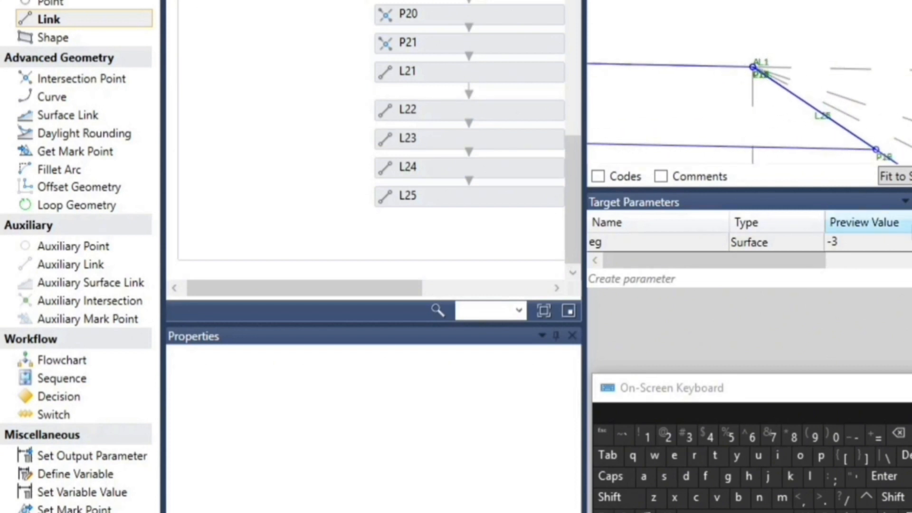
pyautogui.click(855, 241)
pyautogui.click(847, 238)
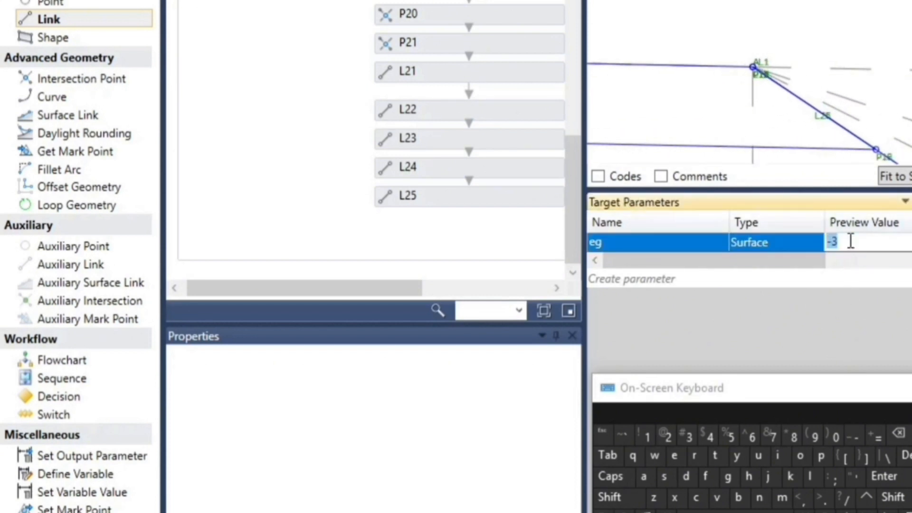
pyautogui.click(897, 433)
pyautogui.click(753, 436)
pyautogui.click(772, 131)
pyautogui.scroll(-6, 647, 71)
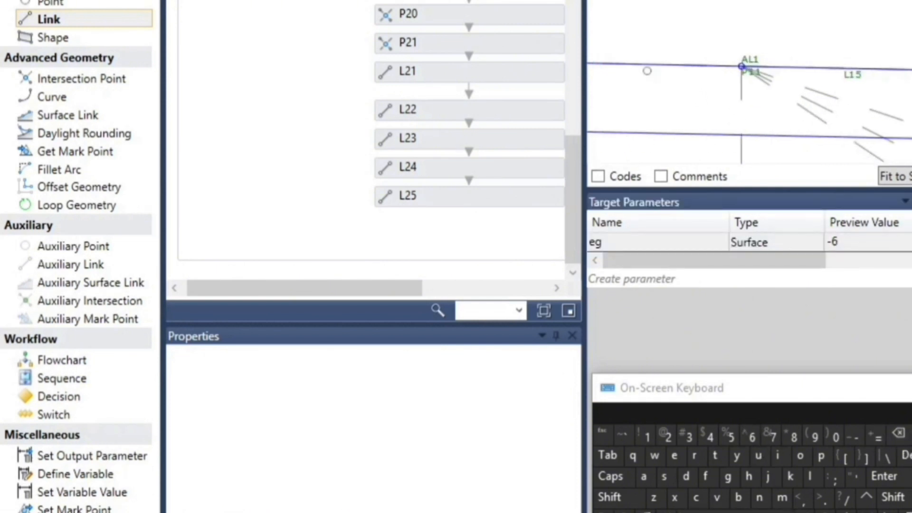
pyautogui.scroll(-5, 726, 62)
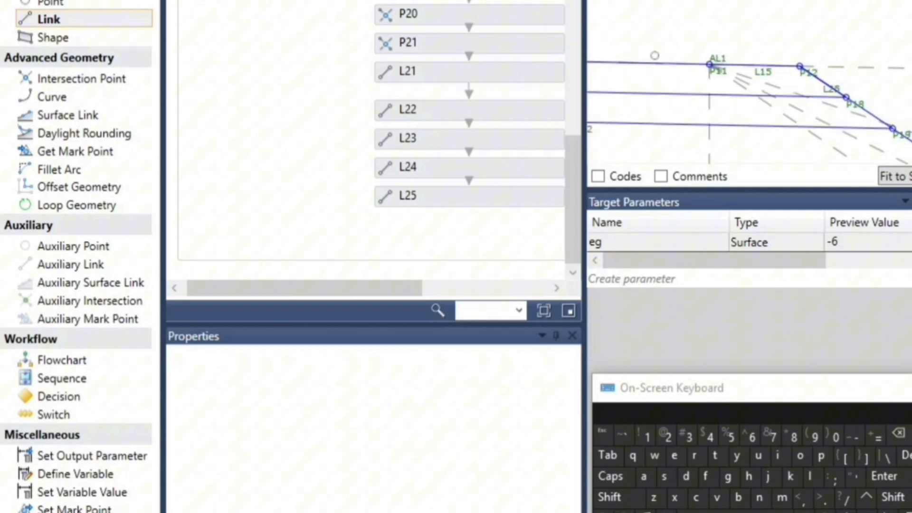
pyautogui.scroll(-4, 769, 53)
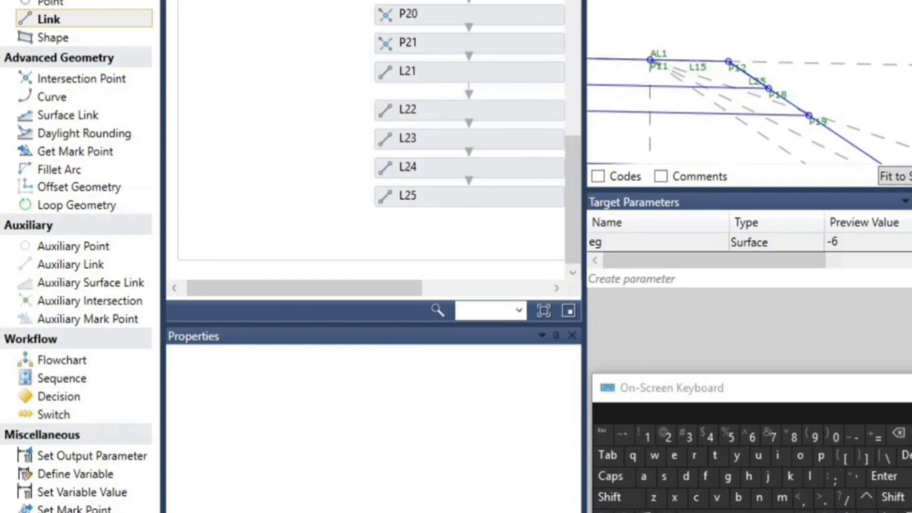
# Add a link below L25 in the flowchart, with start point P12 and end point P18
pyautogui.click(69, 20)
pyautogui.moveTo(462, 182); pyautogui.dragTo(491, 221)
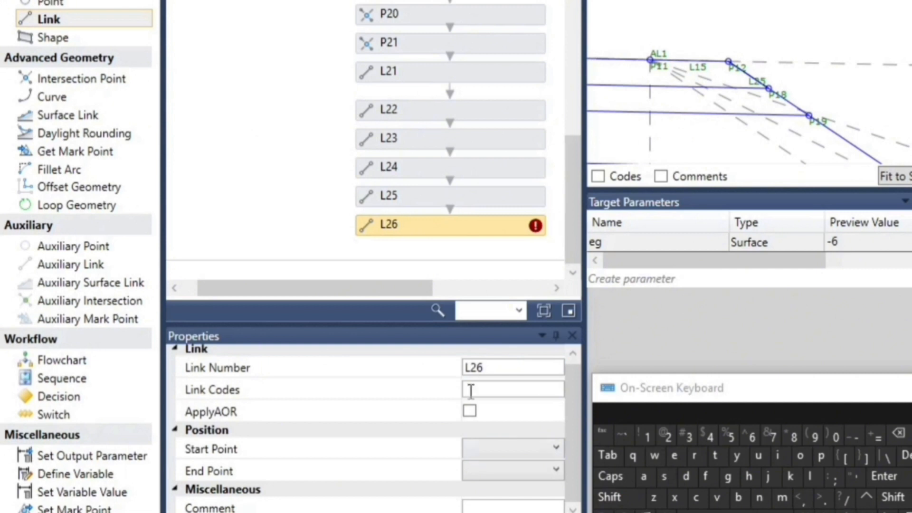
pyautogui.click(498, 449)
pyautogui.scroll(-3, 500, 418)
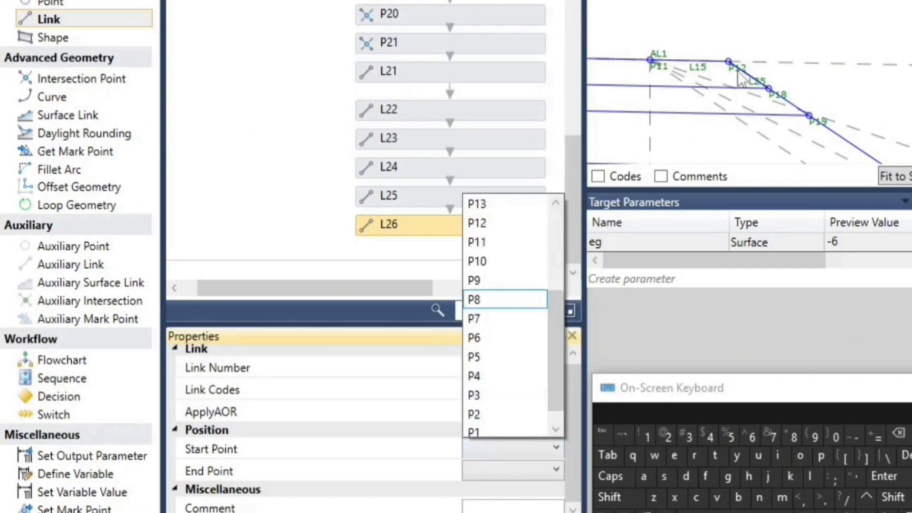
pyautogui.click(483, 224)
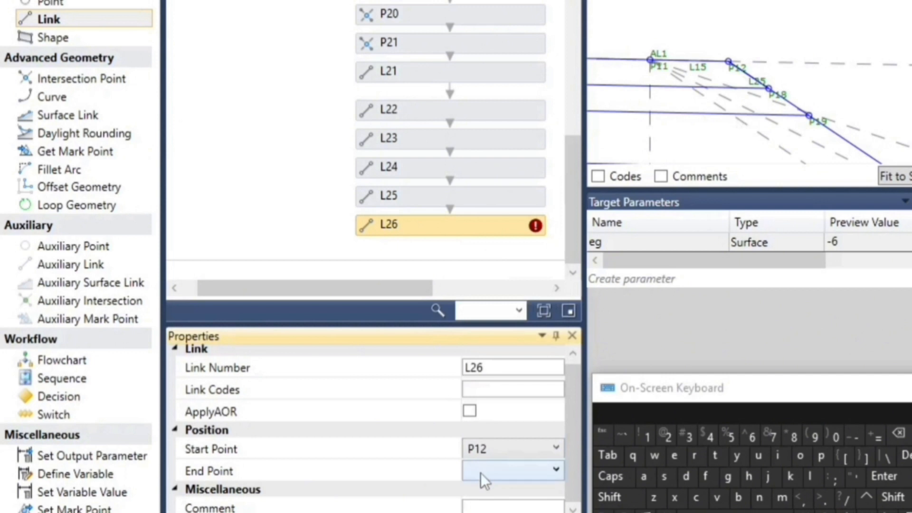
pyautogui.click(488, 470)
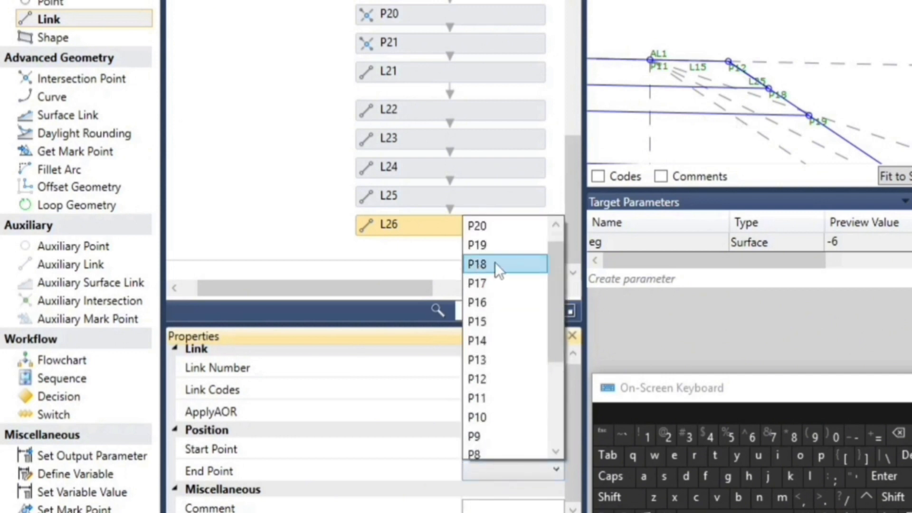
pyautogui.click(495, 263)
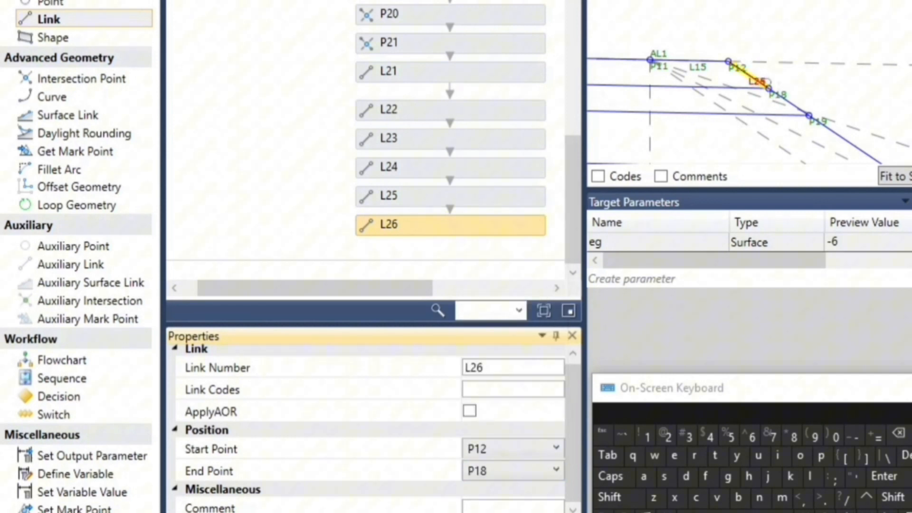
# Extend the Fill flowchart's canvas downward to make room for more elements below L26
pyautogui.moveTo(412, 288); pyautogui.dragTo(552, 285)
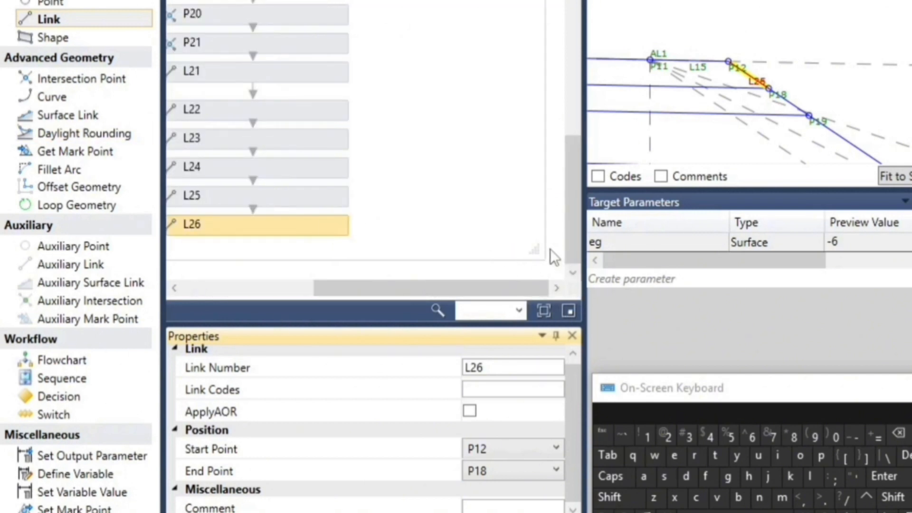
pyautogui.moveTo(540, 252); pyautogui.dragTo(549, 505)
pyautogui.moveTo(426, 288); pyautogui.dragTo(329, 291)
pyautogui.scroll(-3, 381, 158)
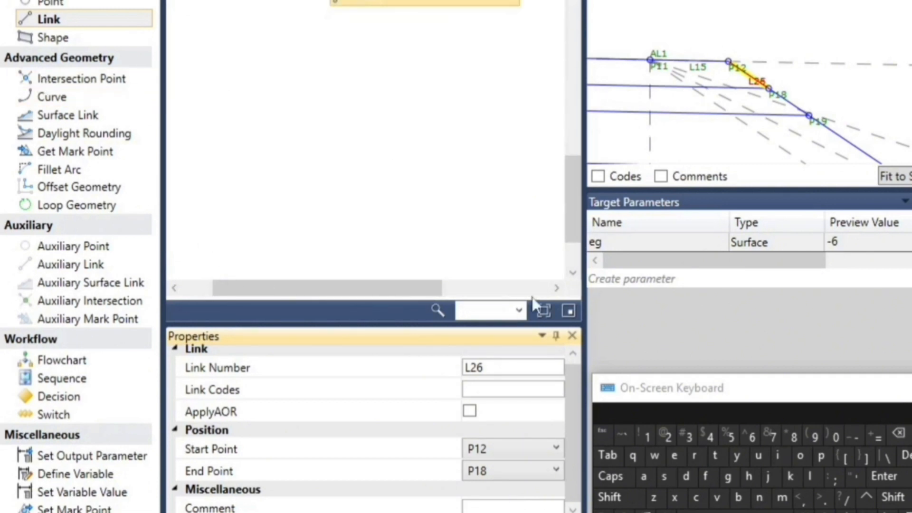
# Add a link below L26 in the flowchart, with start point P18 and end point P19
pyautogui.moveTo(63, 15); pyautogui.dragTo(436, 40)
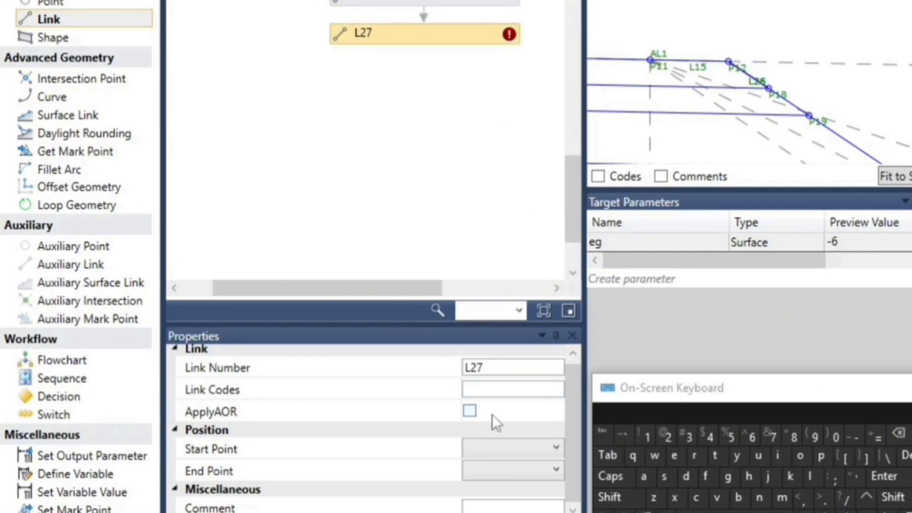
pyautogui.click(477, 452)
pyautogui.scroll(-1, 479, 204)
pyautogui.click(478, 203)
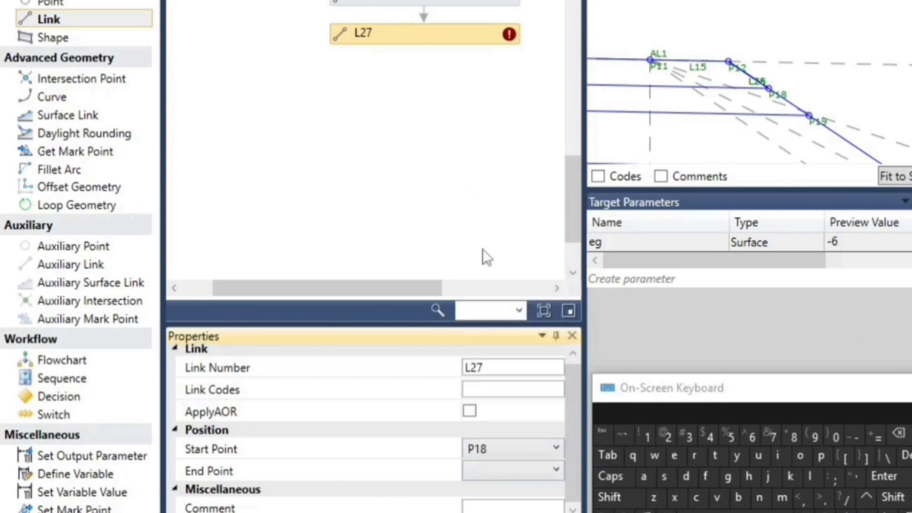
pyautogui.click(486, 477)
pyautogui.scroll(1, 492, 265)
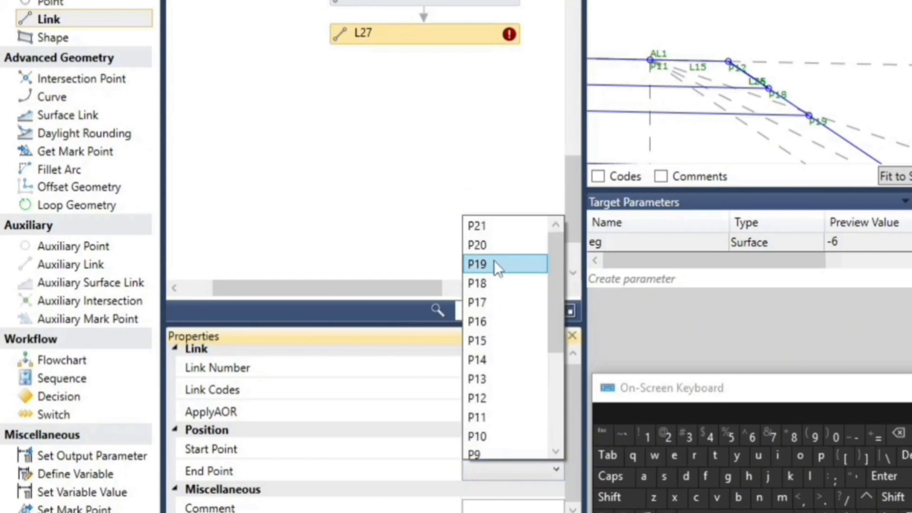
pyautogui.click(494, 260)
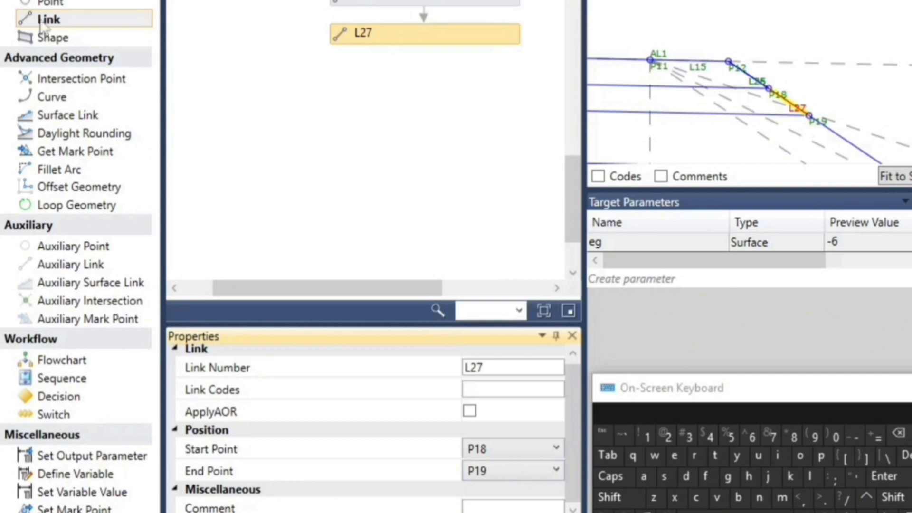
# Add a link below L27 in the flowchart, with start point P19 and end point P20
pyautogui.moveTo(42, 22); pyautogui.dragTo(293, 58)
pyautogui.moveTo(451, 62); pyautogui.dragTo(438, 72)
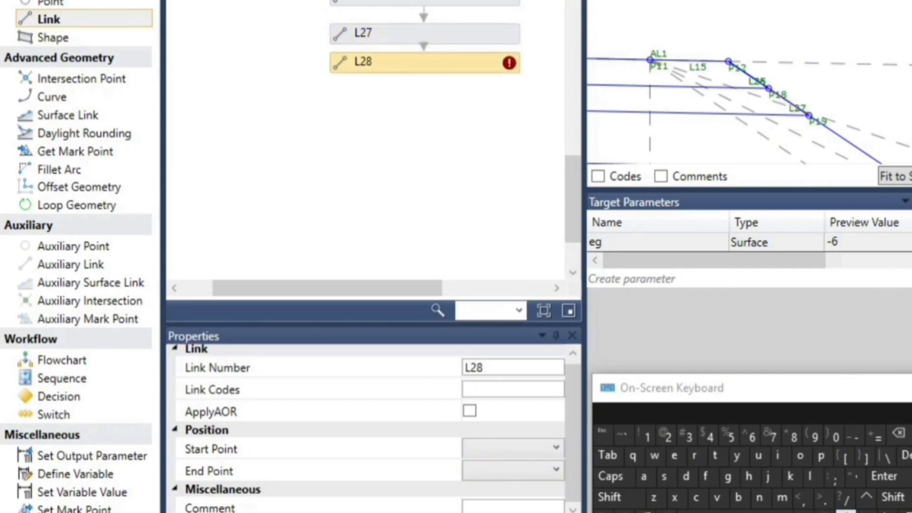
pyautogui.click(480, 449)
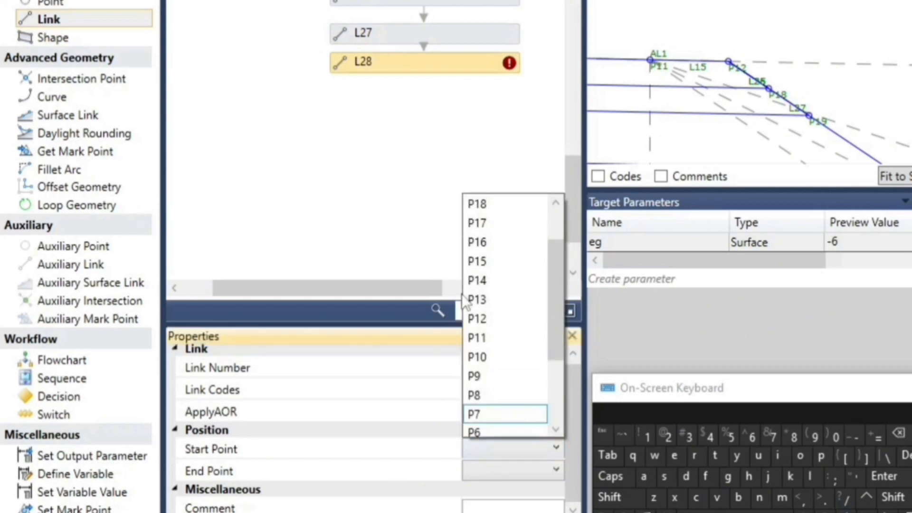
pyautogui.scroll(1, 491, 247)
pyautogui.click(493, 238)
pyautogui.click(481, 469)
pyautogui.click(488, 413)
pyautogui.click(480, 472)
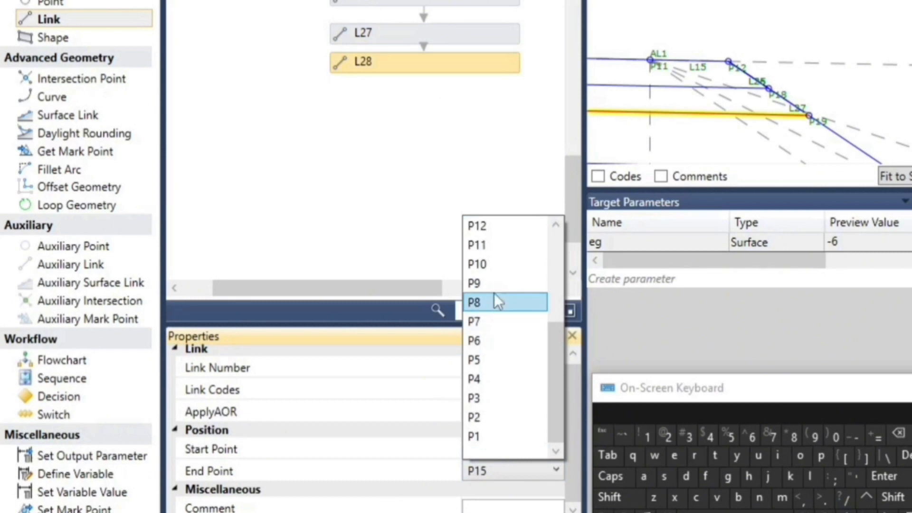
pyautogui.scroll(3, 496, 281)
pyautogui.click(494, 251)
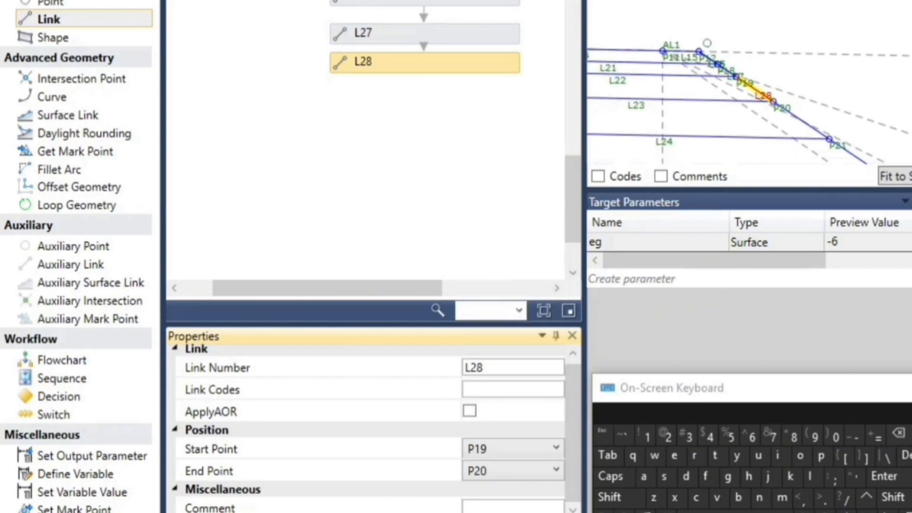
# Add a link below L28 in the flowchart, with start point P20 and end point P21
pyautogui.moveTo(78, 22); pyautogui.dragTo(446, 109)
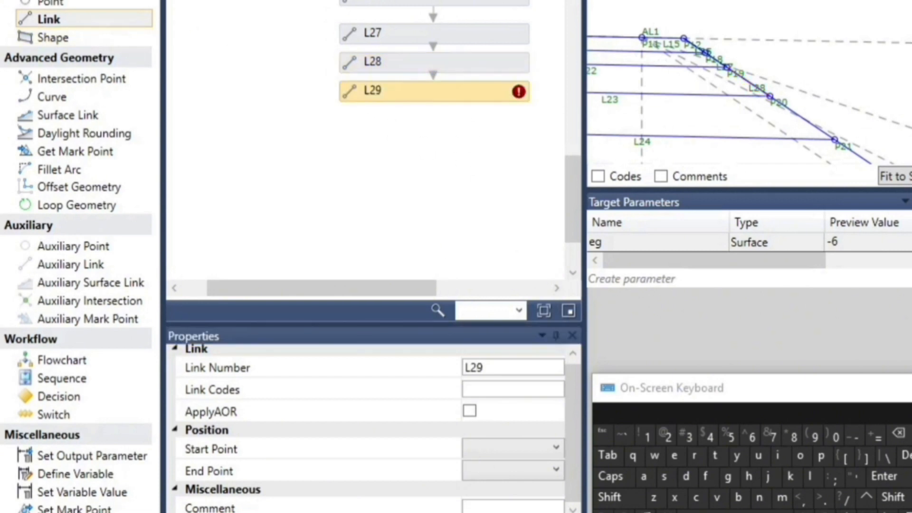
pyautogui.click(496, 448)
pyautogui.scroll(-1, 492, 256)
pyautogui.scroll(1, 492, 252)
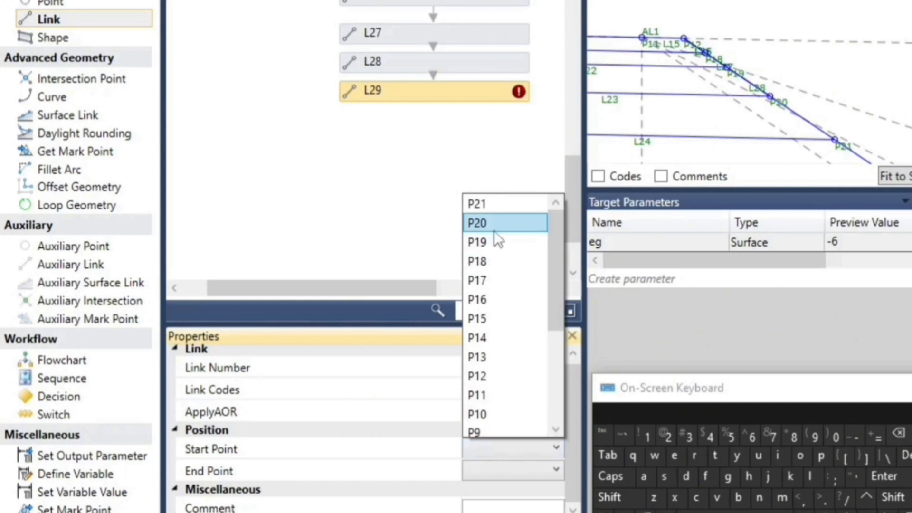
pyautogui.click(494, 227)
pyautogui.click(493, 469)
pyautogui.scroll(1, 516, 284)
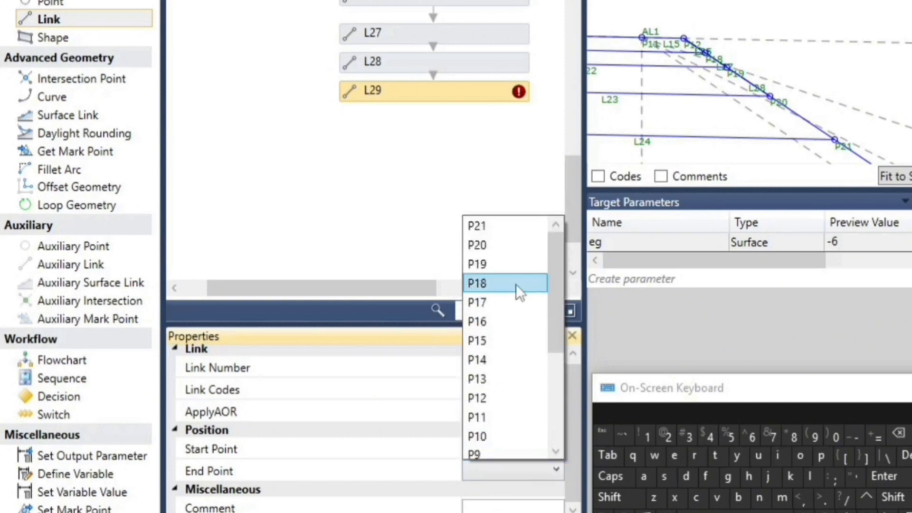
pyautogui.click(494, 225)
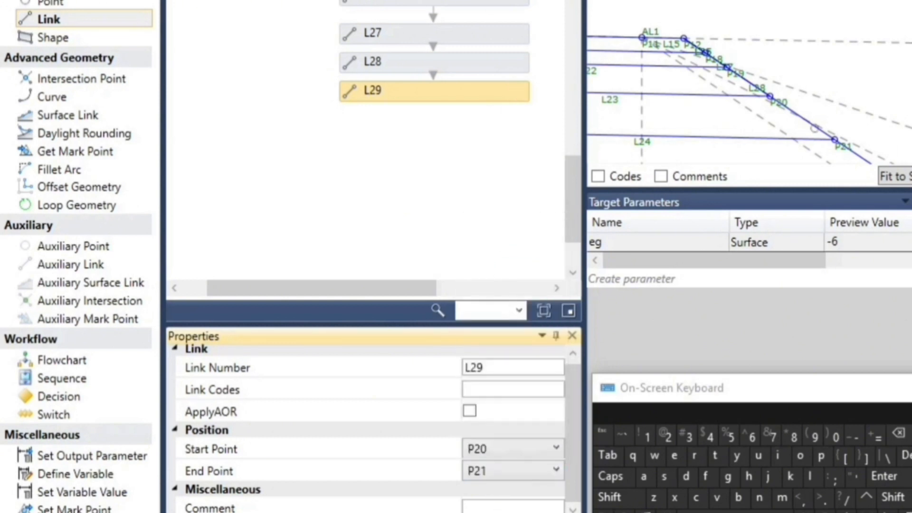
# Add a shape below L29 in the flowchart, filling the shoulder layer area between links L14 and L21
pyautogui.scroll(-3, 850, 129)
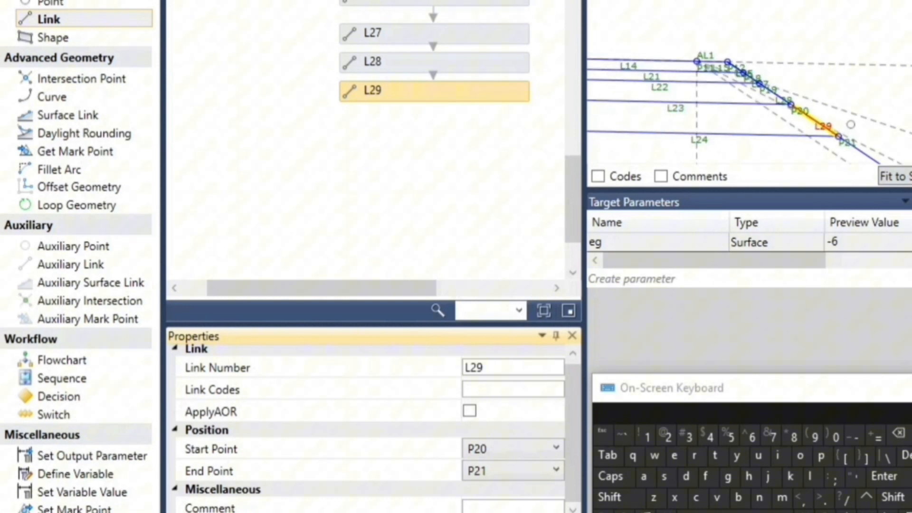
pyautogui.scroll(-4, 770, 97)
pyautogui.scroll(3, 705, 122)
pyautogui.moveTo(32, 35); pyautogui.dragTo(460, 130)
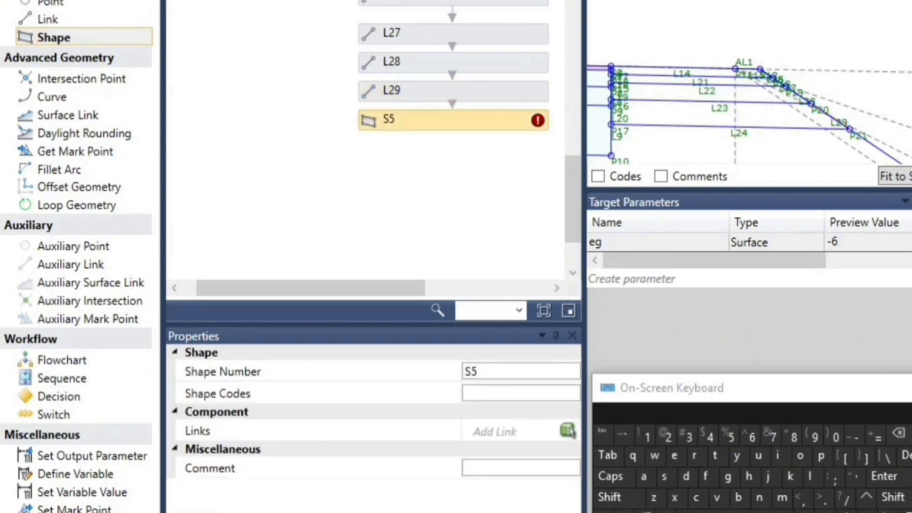
pyautogui.click(567, 432)
pyautogui.scroll(1, 661, 79)
pyautogui.scroll(2, 662, 78)
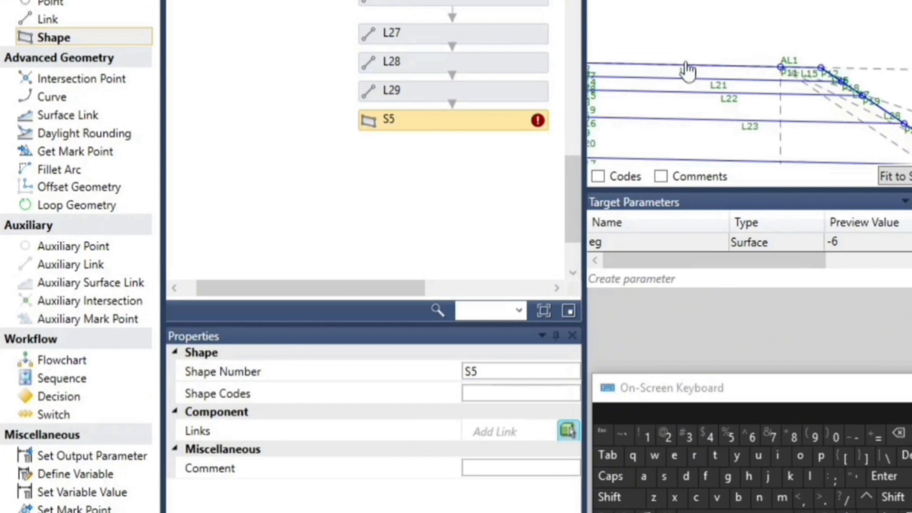
pyautogui.click(648, 72)
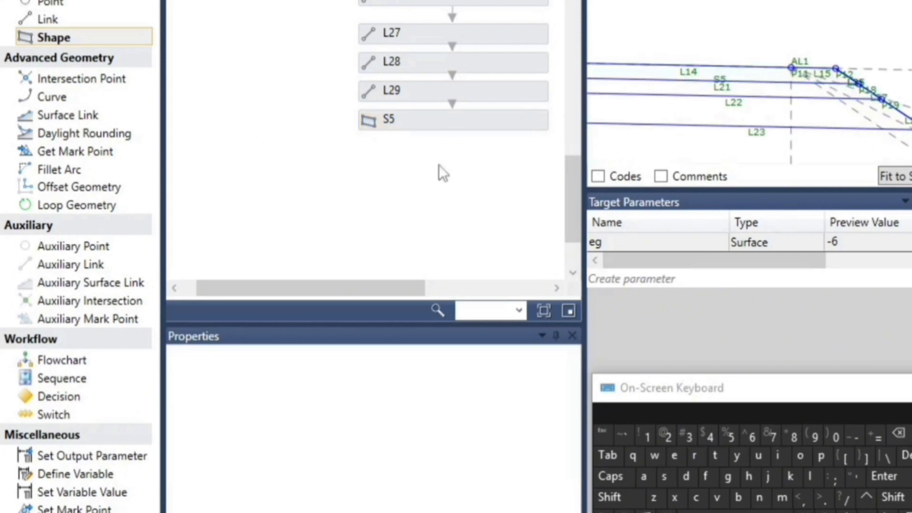
# Add a shape below S5 in the flowchart, filling the shoulder layer area between links L21 and L22
pyautogui.moveTo(60, 37); pyautogui.dragTo(471, 159)
pyautogui.click(567, 432)
pyautogui.scroll(3, 667, 87)
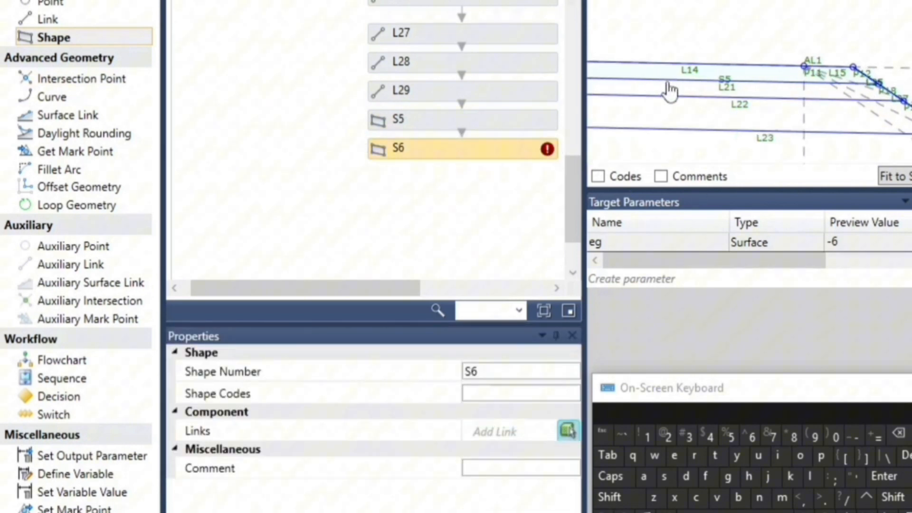
pyautogui.click(699, 95)
pyautogui.click(191, 165)
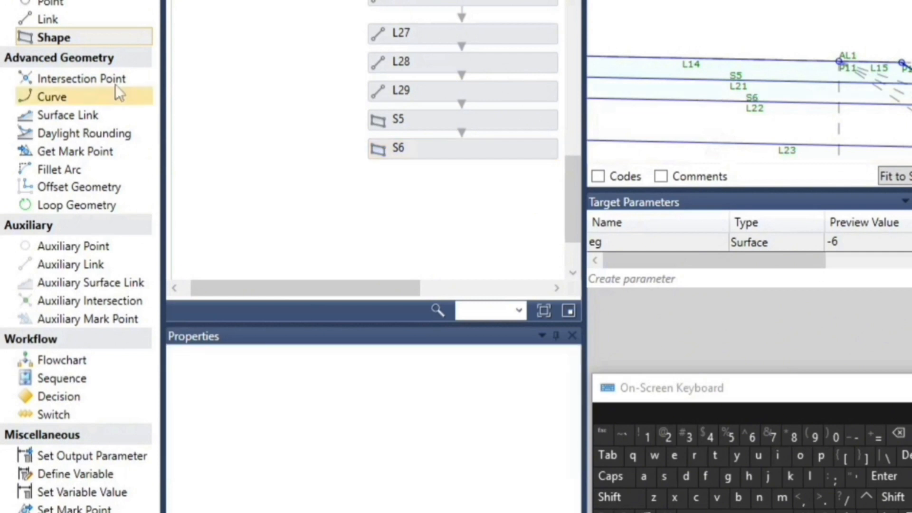
# Add a shape below S6 in the flowchart, filling the shoulder layer area between links L22 and L23
pyautogui.moveTo(71, 40)
pyautogui.mouseDown()
pyautogui.moveTo(420, 143)
pyautogui.moveTo(492, 204)
pyautogui.moveTo(488, 192)
pyautogui.mouseUp()
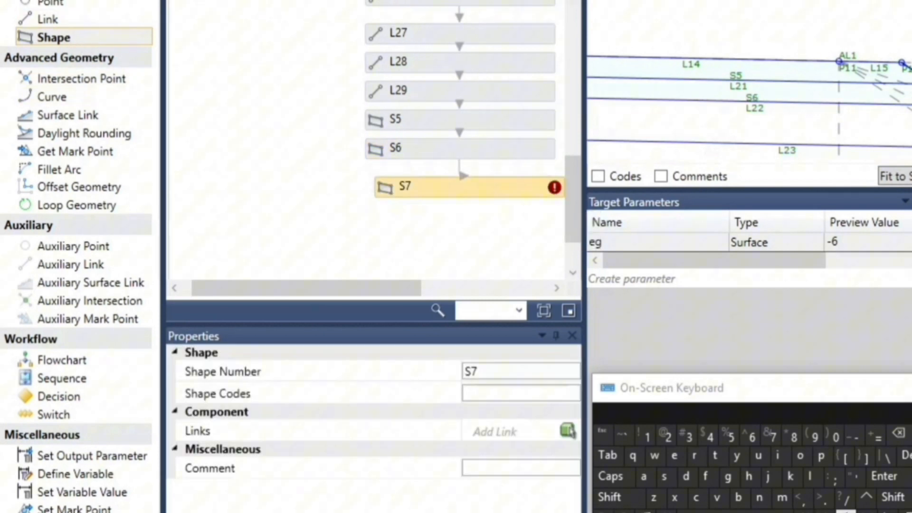
pyautogui.scroll(-2, 672, 52)
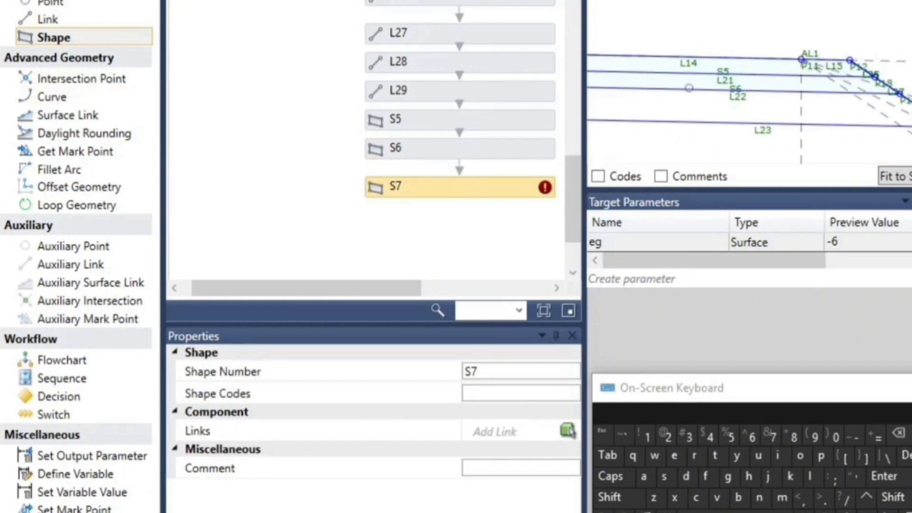
pyautogui.click(570, 429)
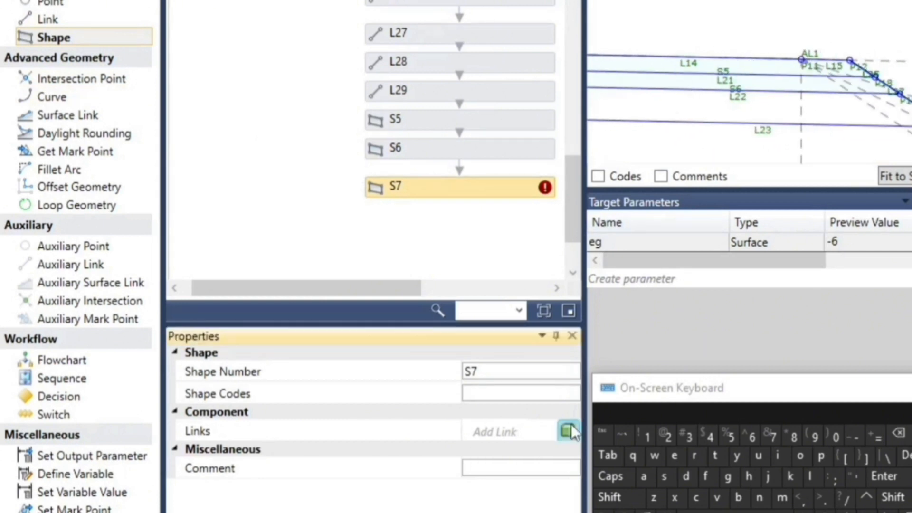
pyautogui.click(695, 104)
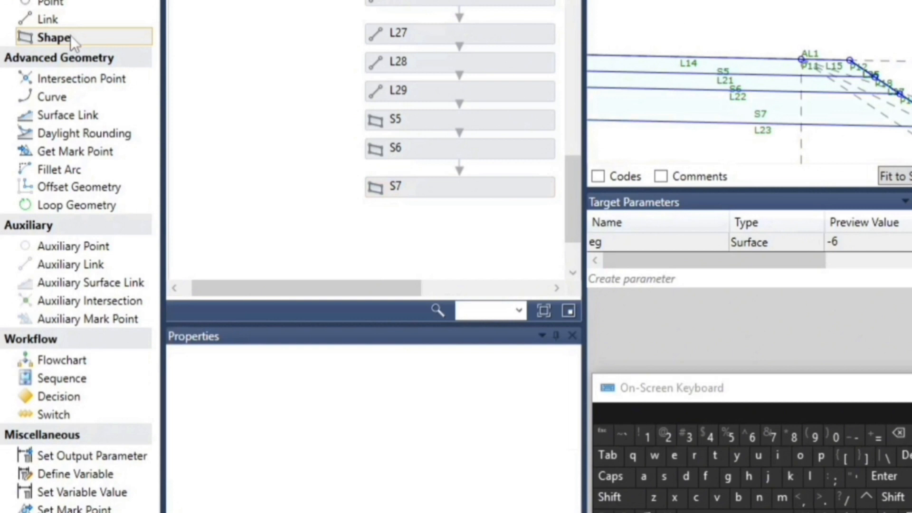
# Add a shape below S7 filling the area between links L23 and L24, and inspect the whole section in the preview
pyautogui.moveTo(480, 224); pyautogui.dragTo(477, 229)
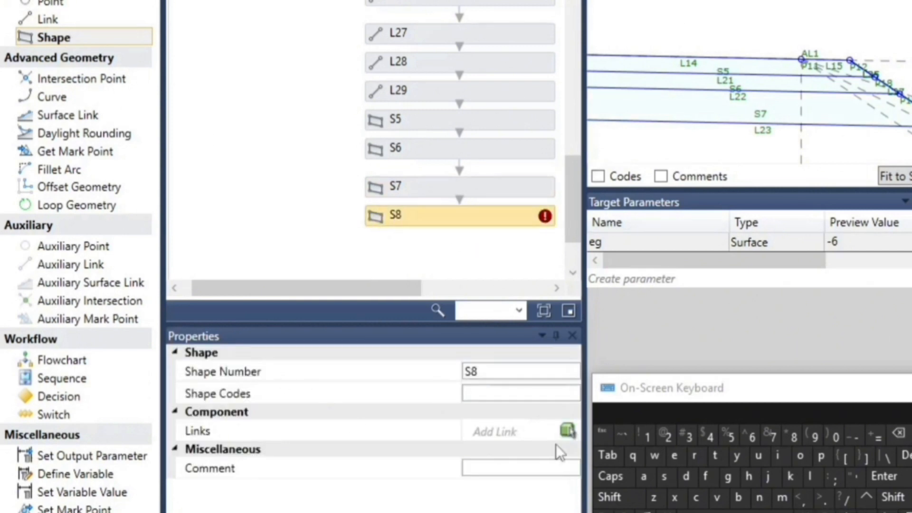
pyautogui.click(567, 433)
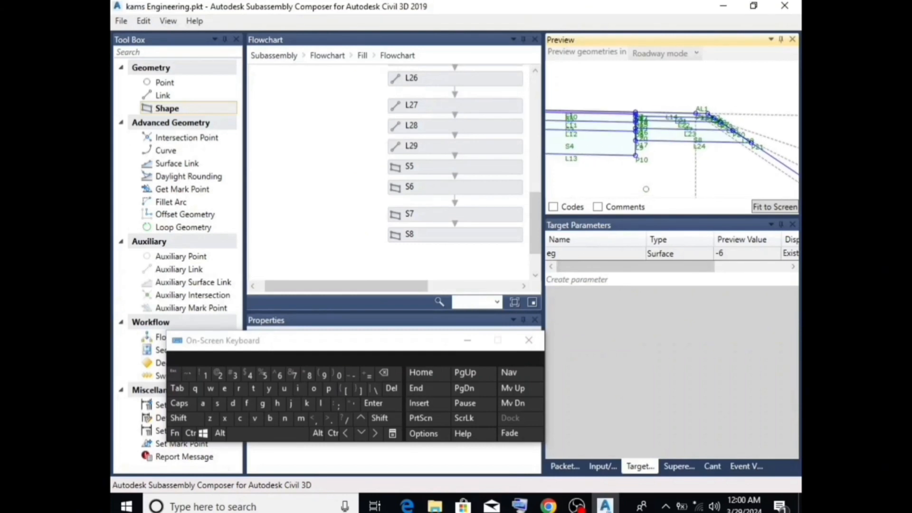
pyautogui.scroll(-2, 699, 172)
pyautogui.scroll(-2, 528, 152)
pyautogui.scroll(-4, 573, 151)
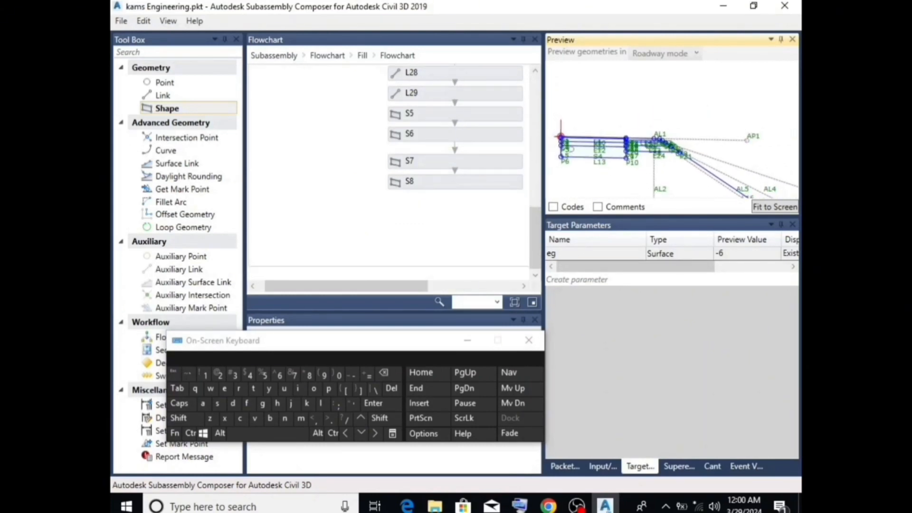
pyautogui.scroll(5, 451, 157)
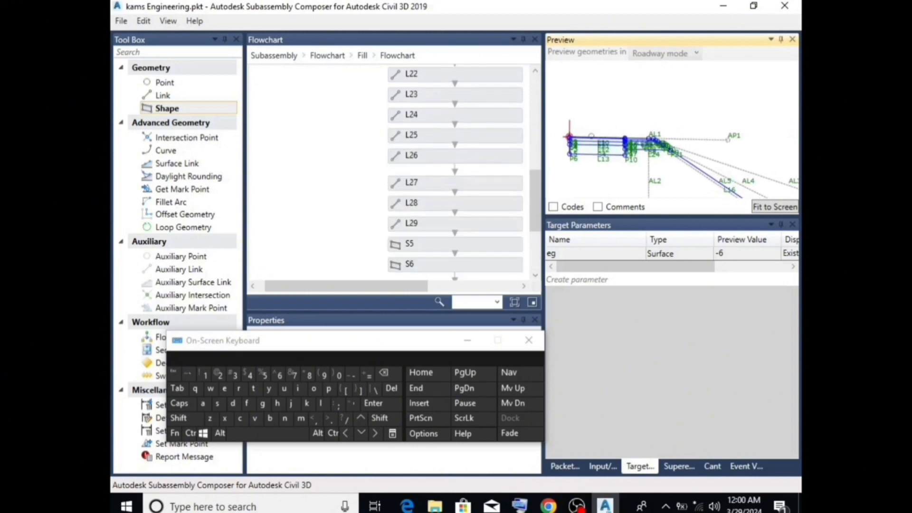
pyautogui.scroll(2, 706, 113)
# Set the default value of the Side input parameter to Left
pyautogui.click(602, 466)
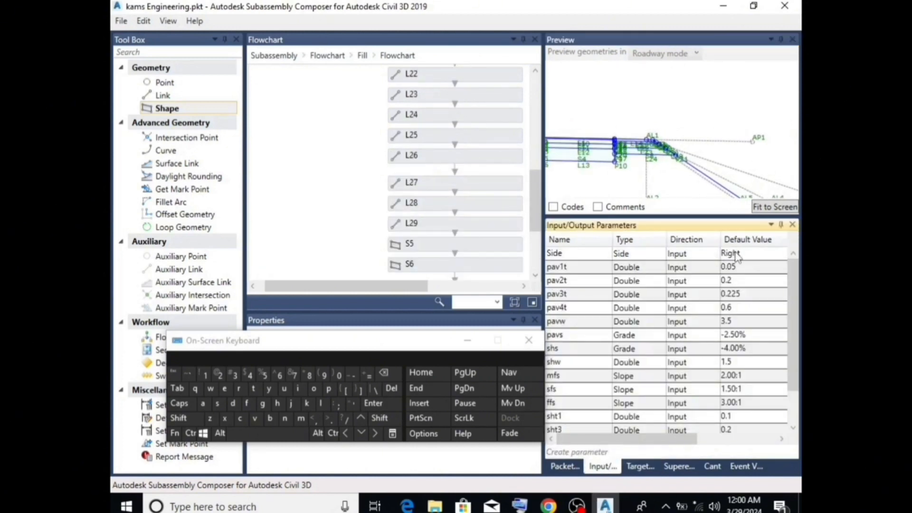
pyautogui.click(737, 255)
pyautogui.click(738, 256)
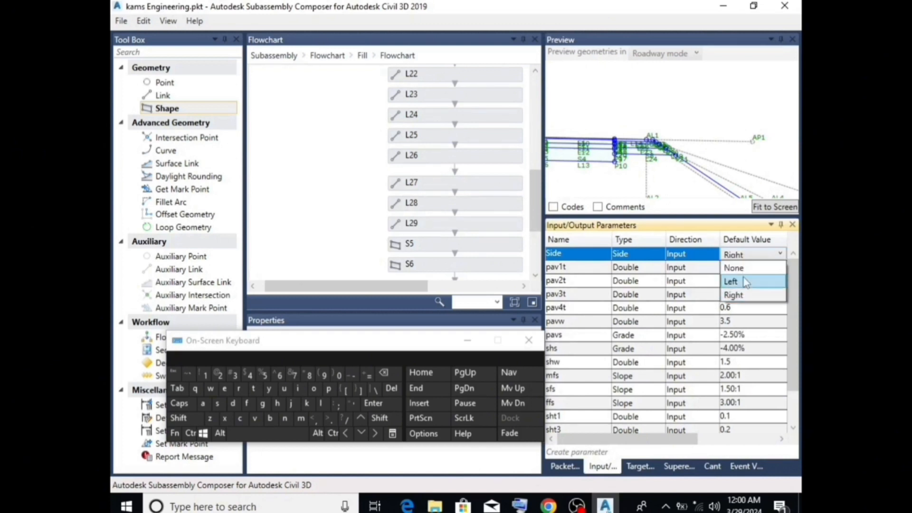
pyautogui.click(743, 281)
pyautogui.click(717, 129)
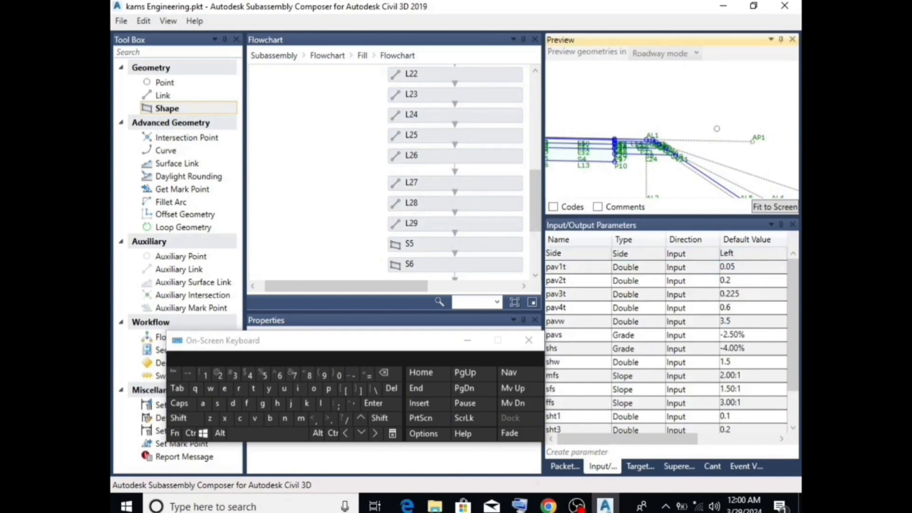
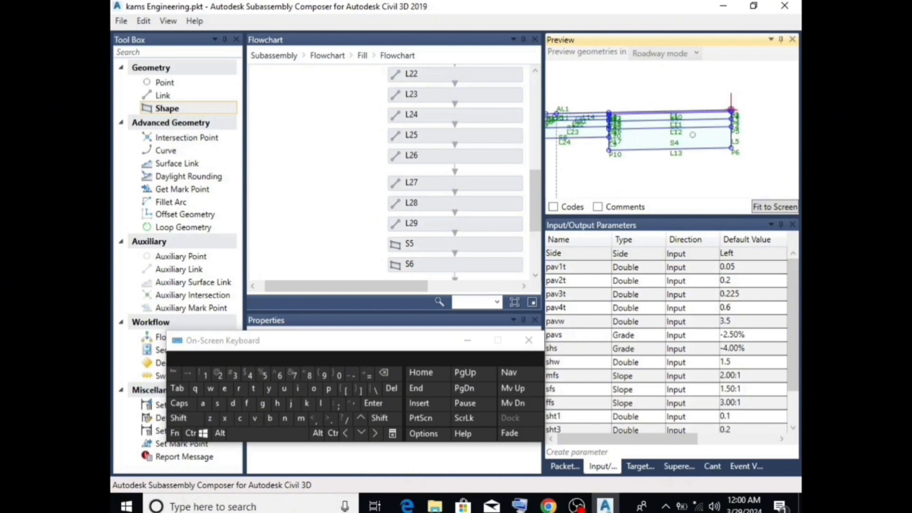
# Set the default value of the Side input parameter to Right
pyautogui.scroll(-6, 693, 135)
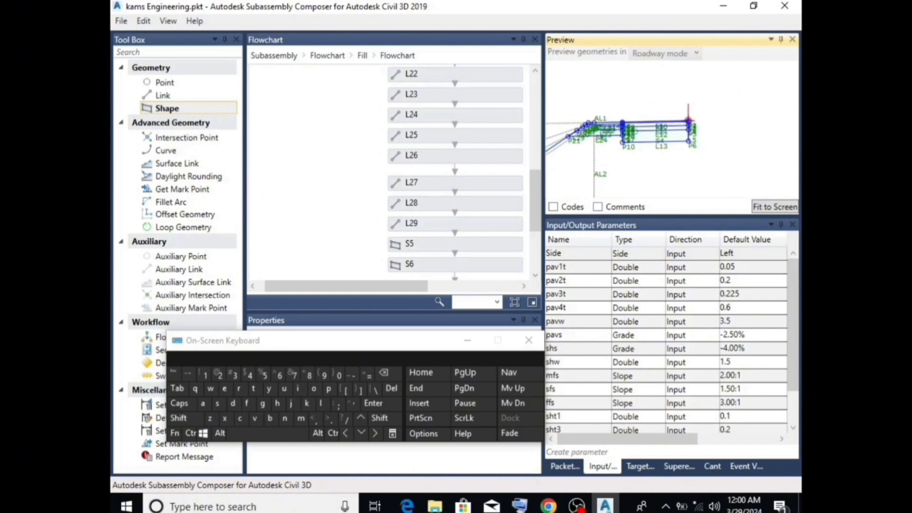
pyautogui.click(742, 255)
pyautogui.click(742, 254)
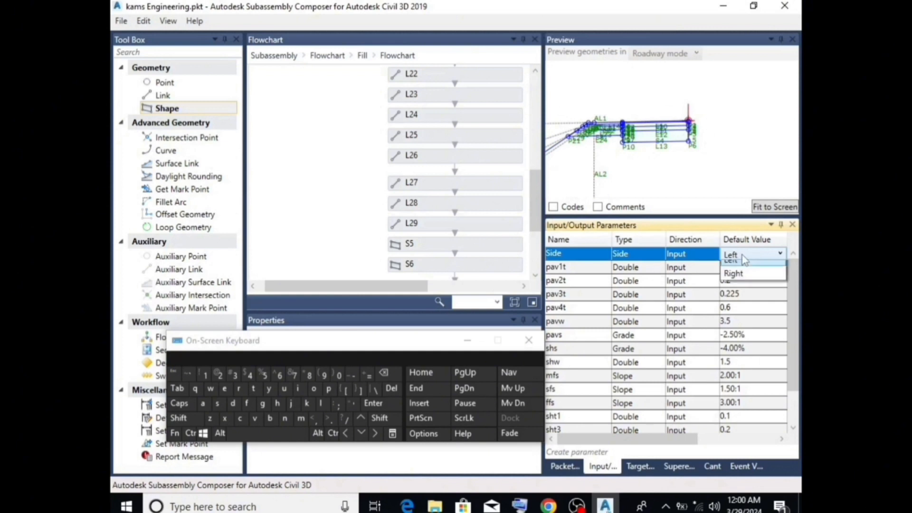
pyautogui.click(742, 295)
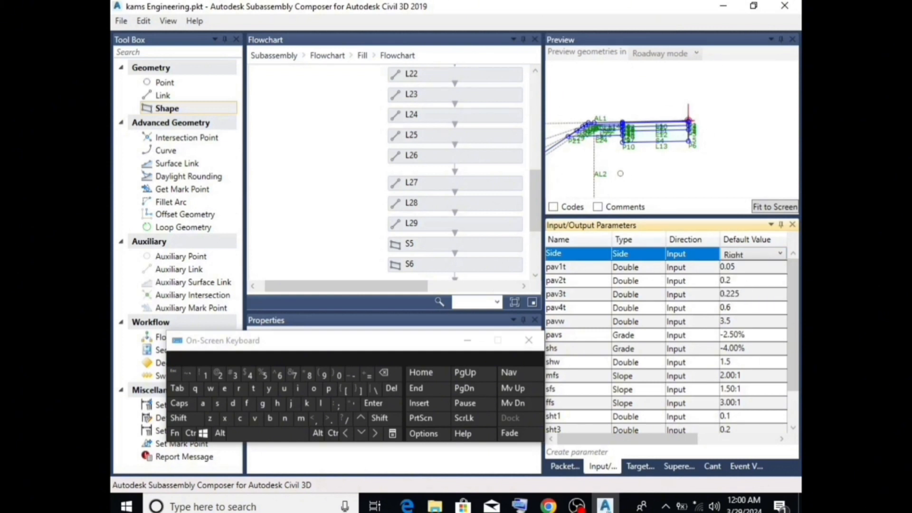
pyautogui.click(645, 178)
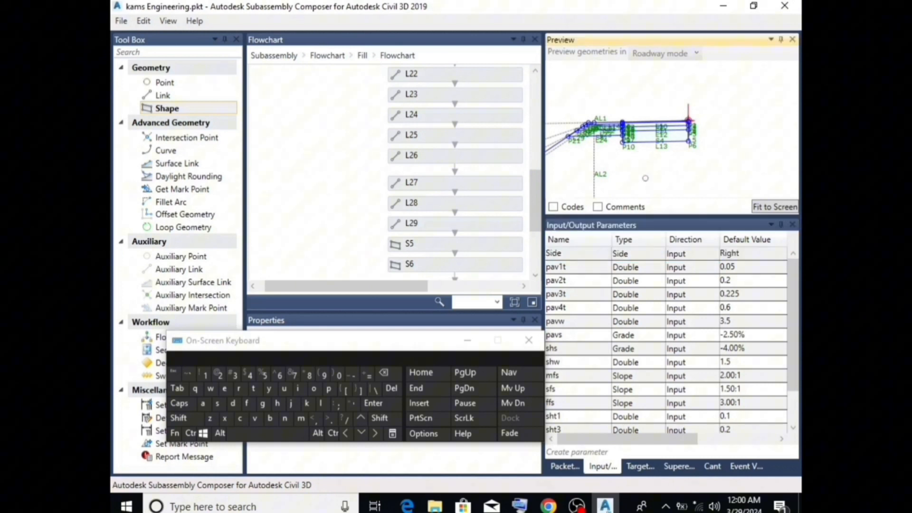
# Examine the right-side section in the preview and review the default values of the input parameters
pyautogui.scroll(-4, 577, 128)
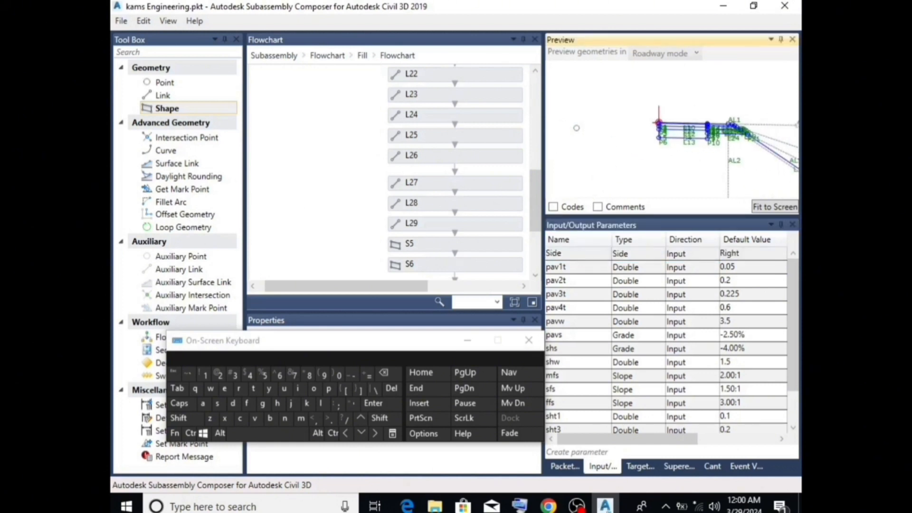
pyautogui.scroll(2, 718, 147)
pyautogui.scroll(1, 659, 164)
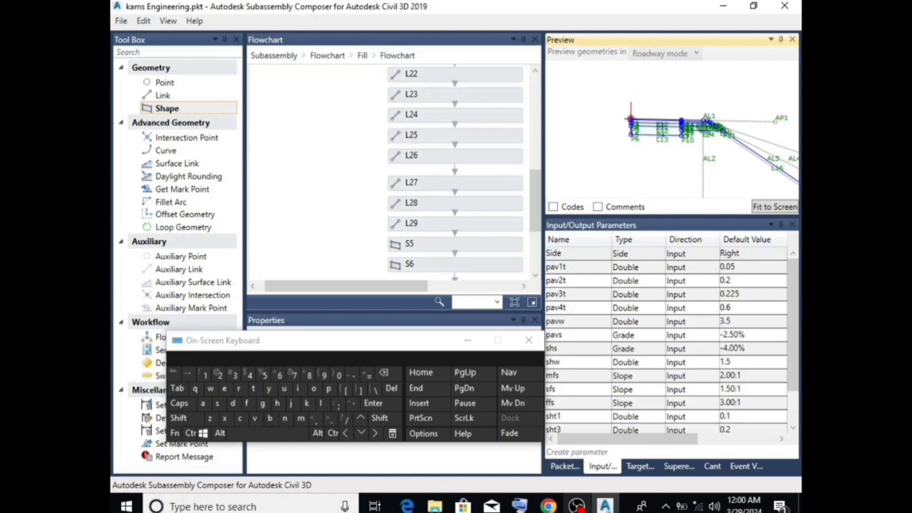
pyautogui.scroll(-1, 680, 157)
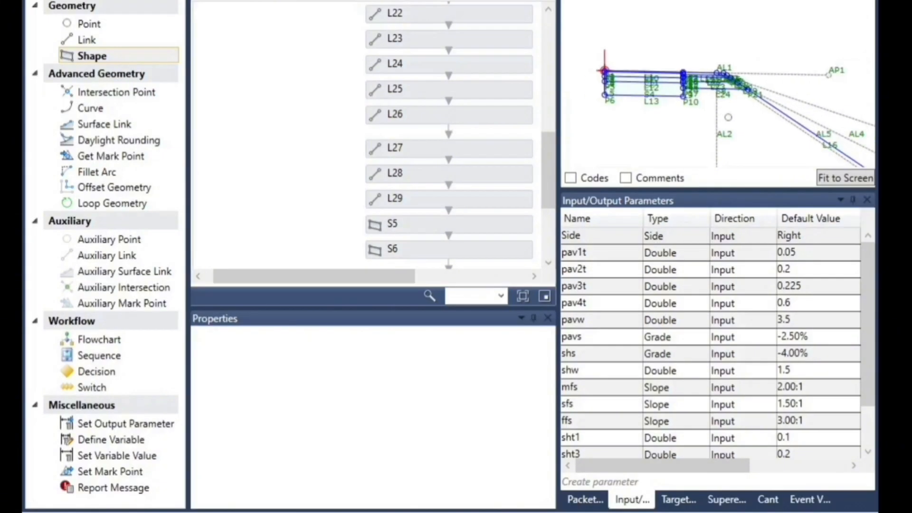
pyautogui.scroll(1, 681, 166)
pyautogui.scroll(1, 809, 139)
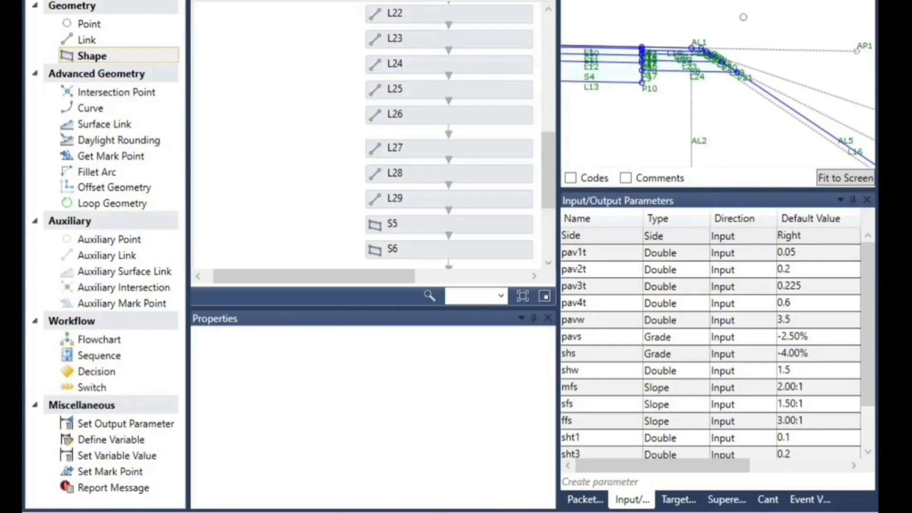
pyautogui.scroll(-1, 710, 349)
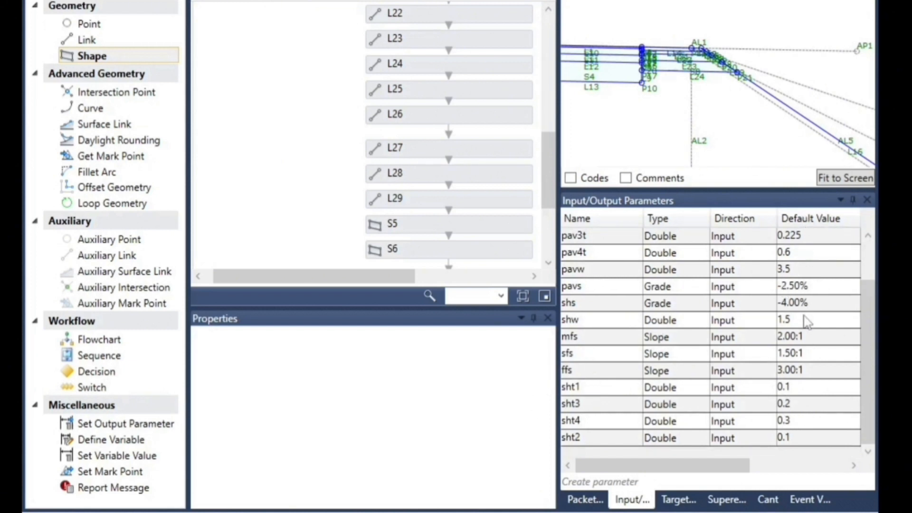
pyautogui.scroll(1, 807, 322)
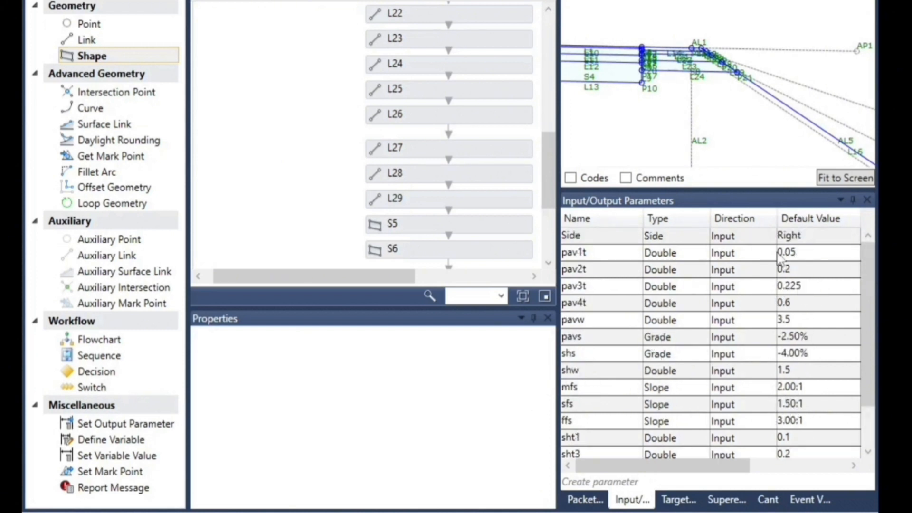
pyautogui.scroll(-2, 784, 93)
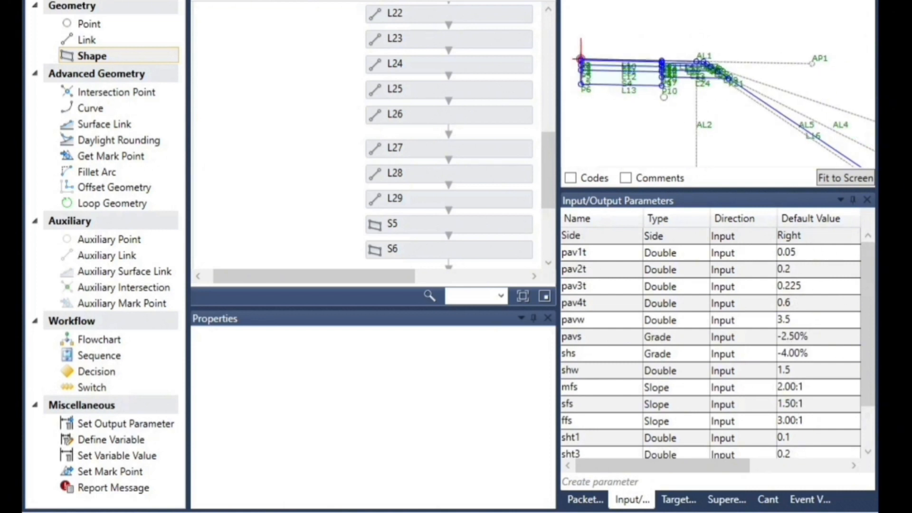
# Set the preview value of the eg surface target to -3 and check the shoulder layers against the fill slope
pyautogui.click(675, 500)
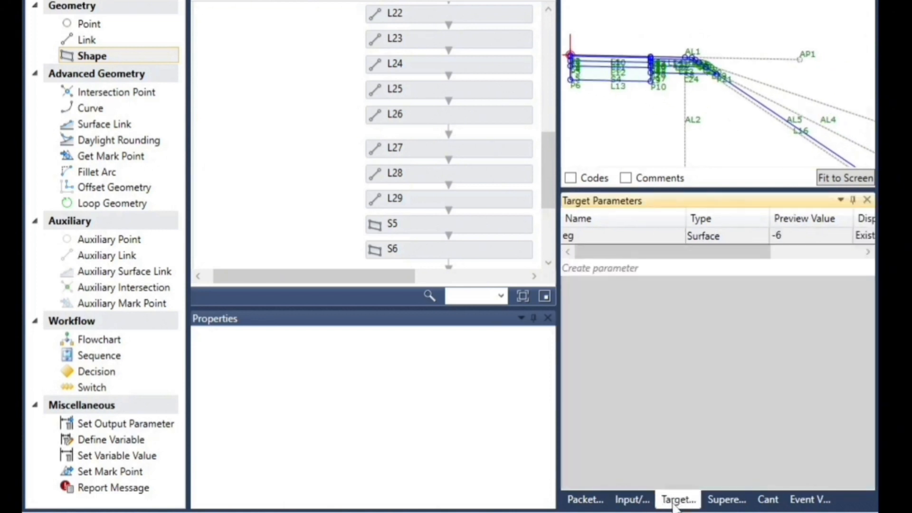
pyautogui.click(793, 236)
pyautogui.click(793, 237)
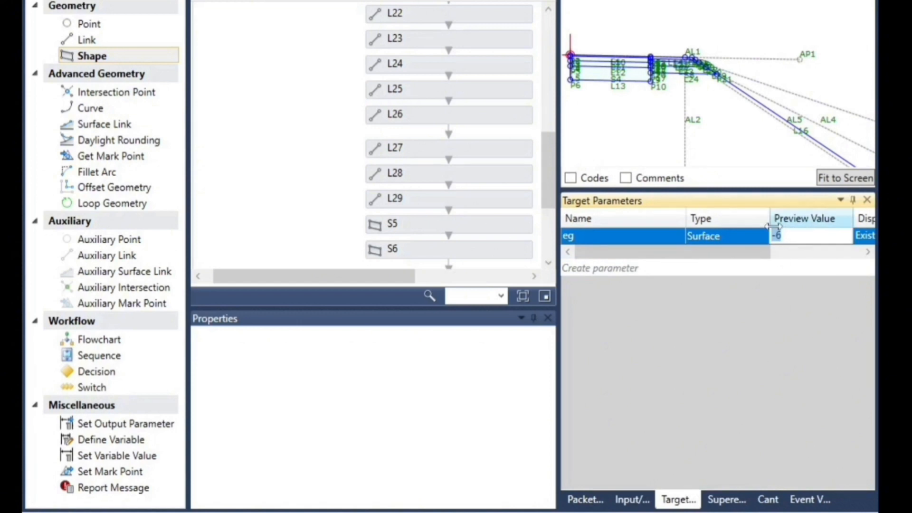
pyautogui.click(790, 236)
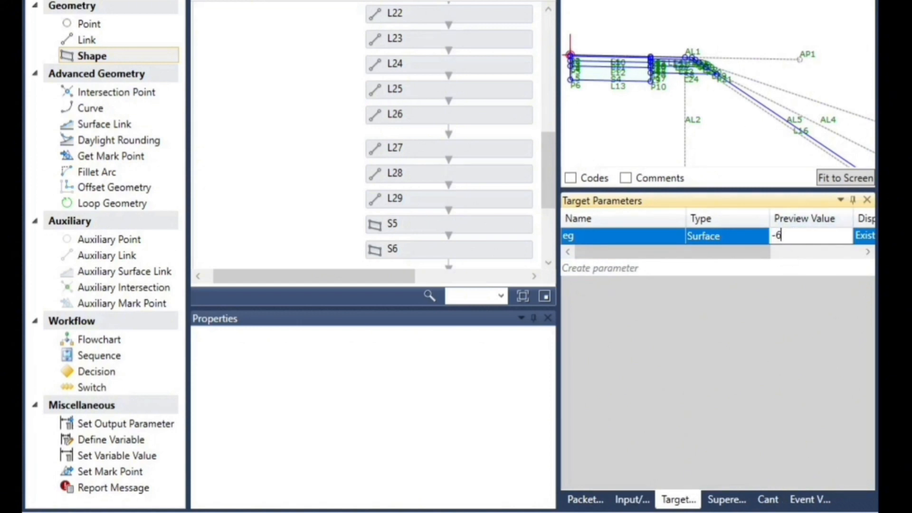
pyautogui.click(786, 237)
pyautogui.click(370, 388)
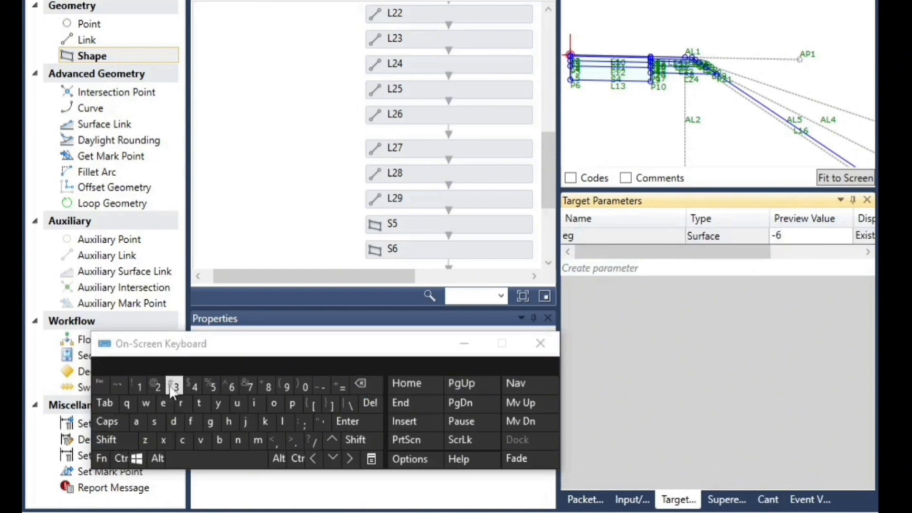
pyautogui.click(186, 392)
pyautogui.click(760, 236)
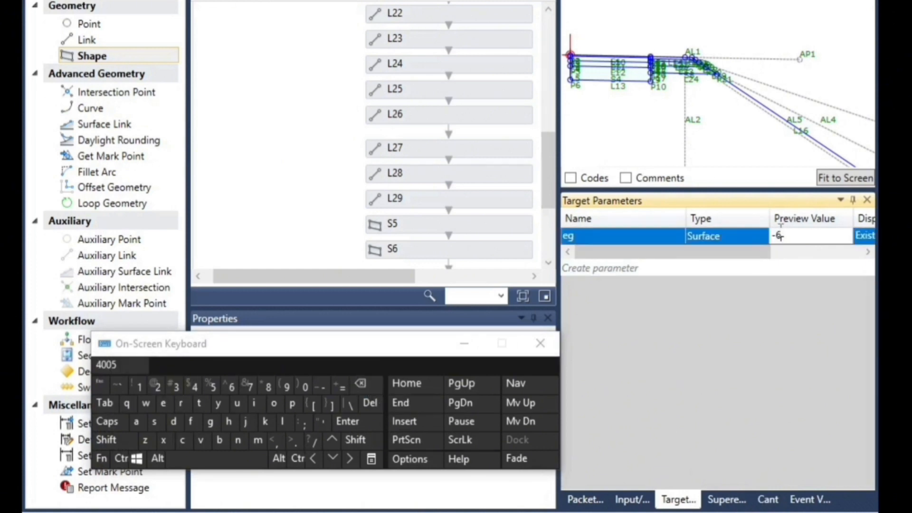
pyautogui.click(362, 388)
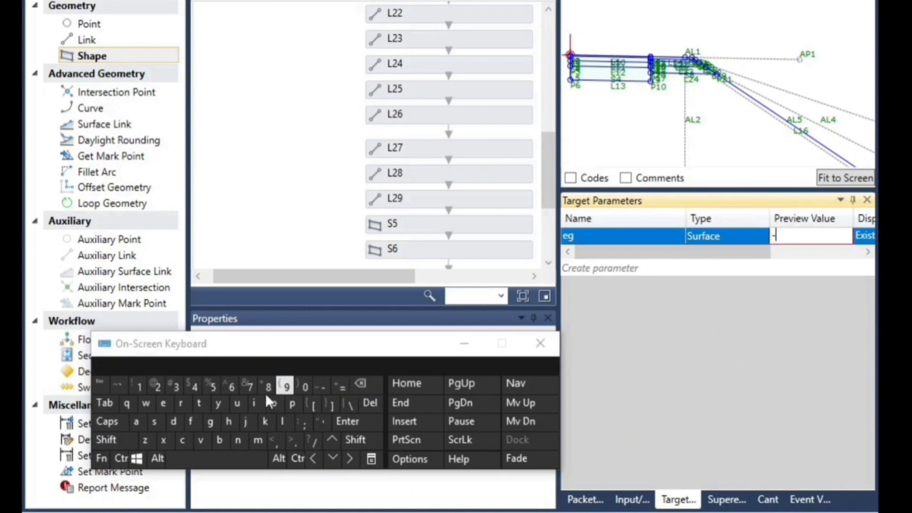
pyautogui.click(176, 386)
pyautogui.click(724, 127)
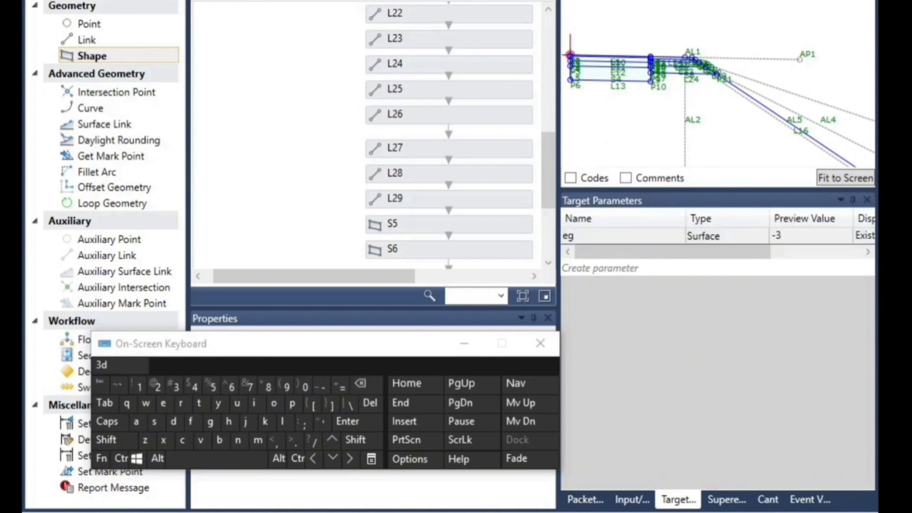
pyautogui.scroll(6, 701, 55)
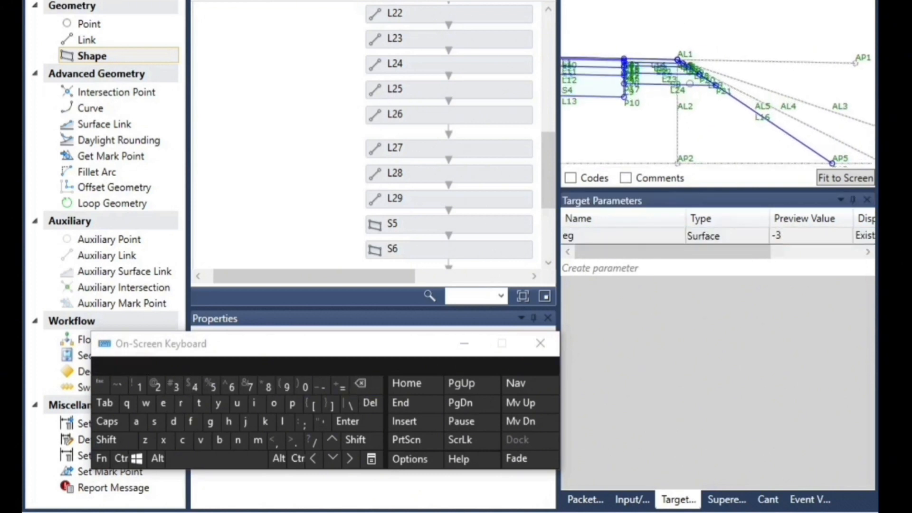
pyautogui.scroll(3, 700, 64)
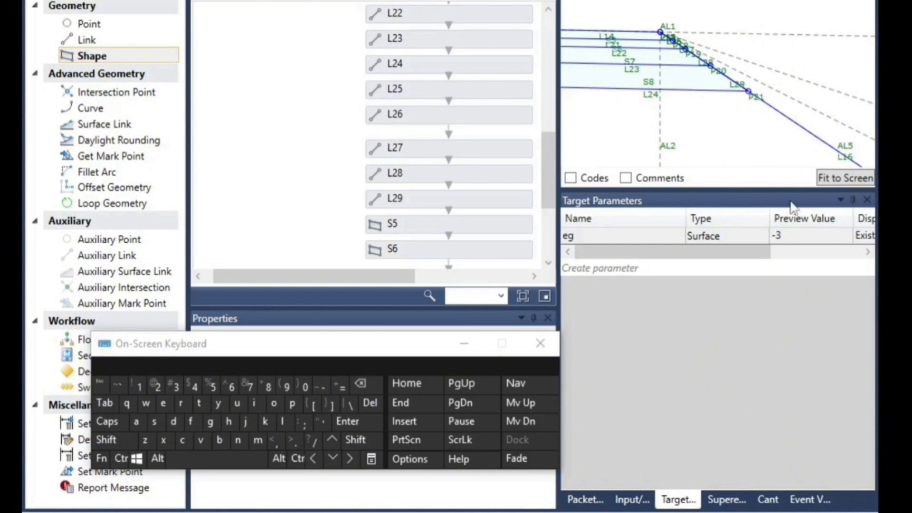
# Set the eg target's preview value to -2 and check the fill slope in the preview
pyautogui.click(792, 240)
pyautogui.click(792, 240)
pyautogui.click(792, 240)
pyautogui.click(371, 386)
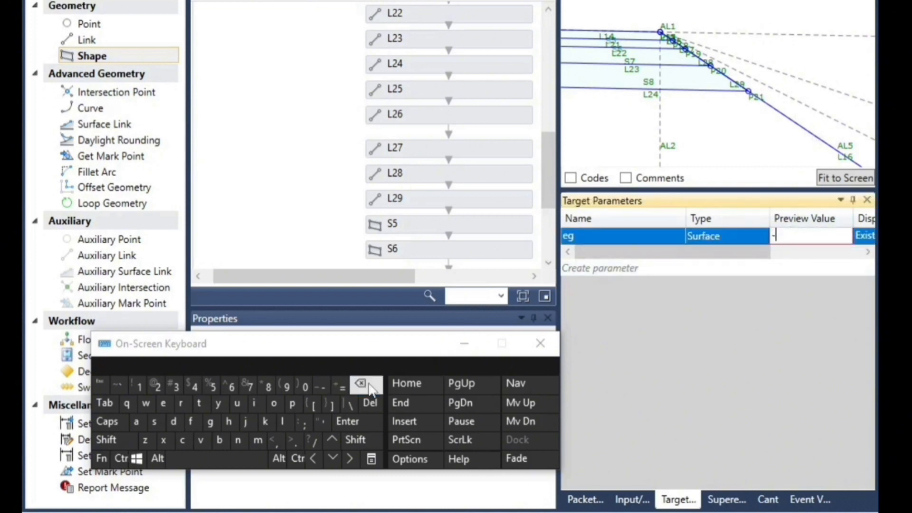
pyautogui.click(157, 386)
pyautogui.click(731, 113)
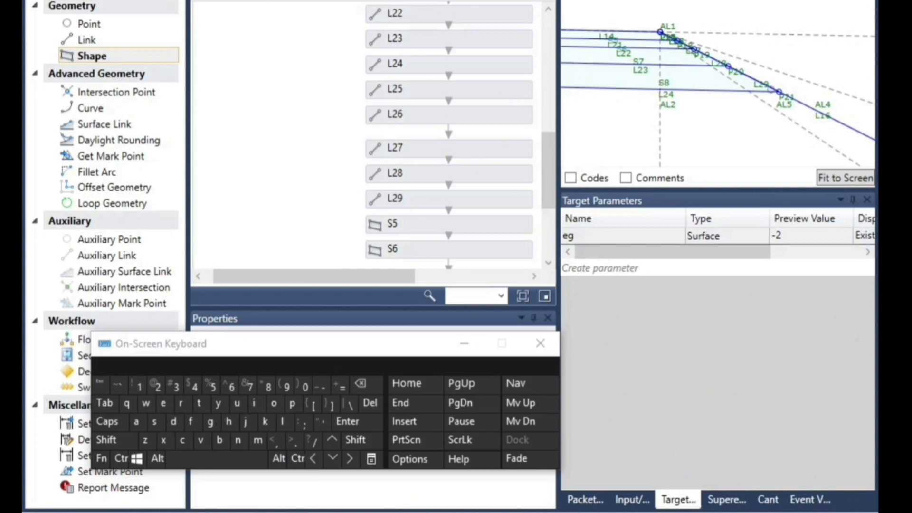
pyautogui.scroll(-3, 677, 102)
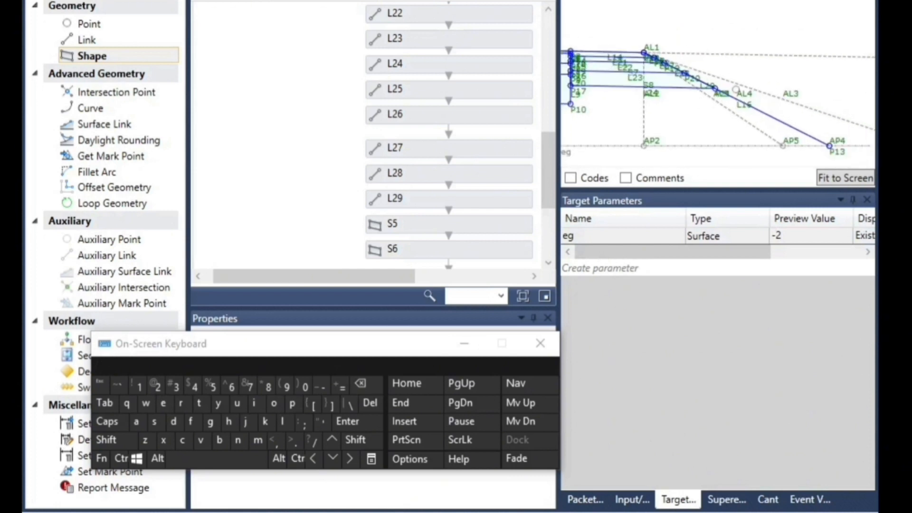
# Set the eg target's preview value to -1 and examine the shoulder layers where they meet the slope
pyautogui.click(791, 240)
pyautogui.click(792, 242)
pyautogui.click(789, 236)
pyautogui.click(366, 384)
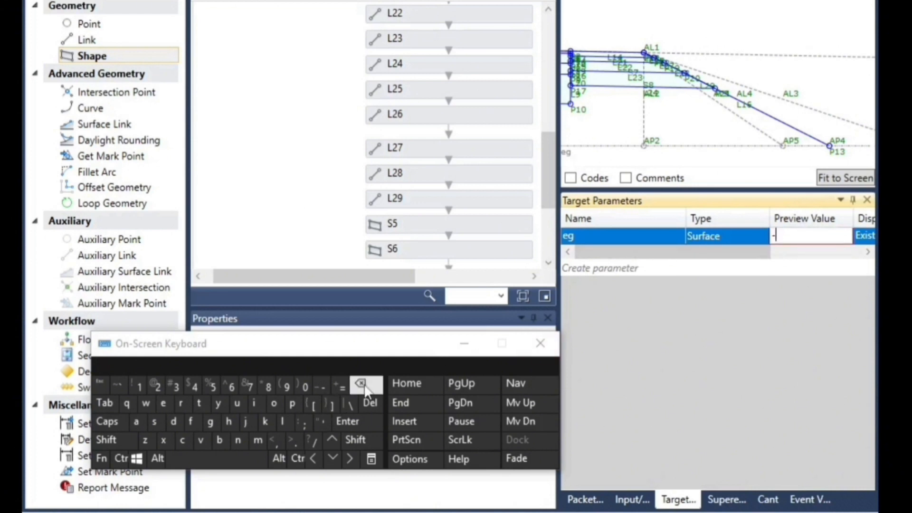
pyautogui.click(139, 387)
pyautogui.click(752, 158)
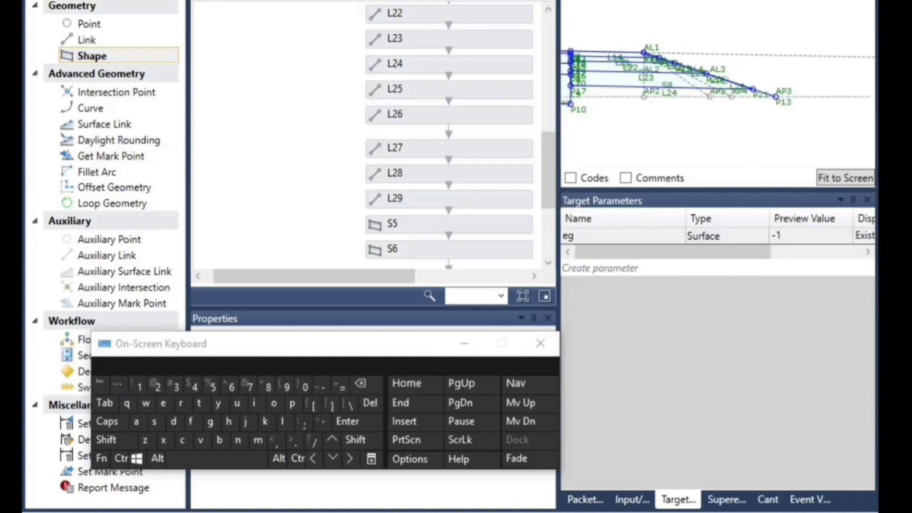
pyautogui.scroll(6, 694, 81)
pyautogui.scroll(1, 702, 77)
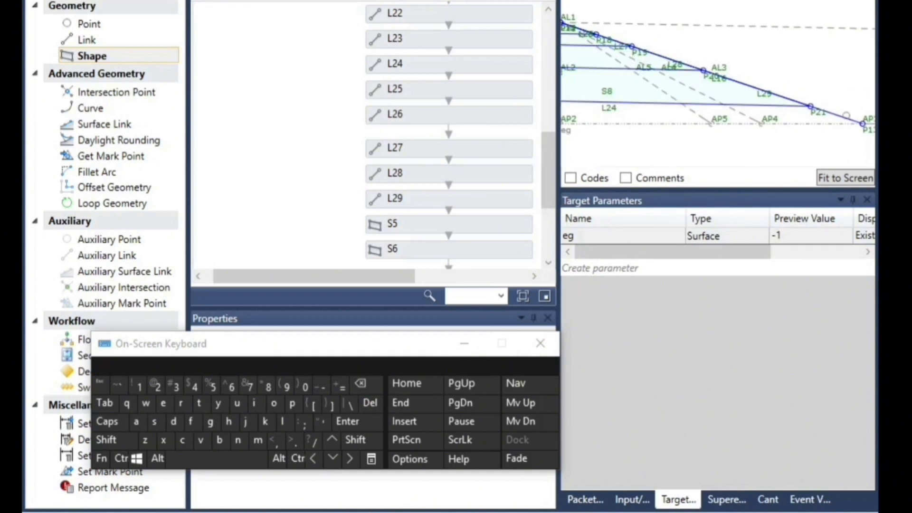
pyautogui.scroll(-2, 820, 156)
pyautogui.scroll(3, 616, 49)
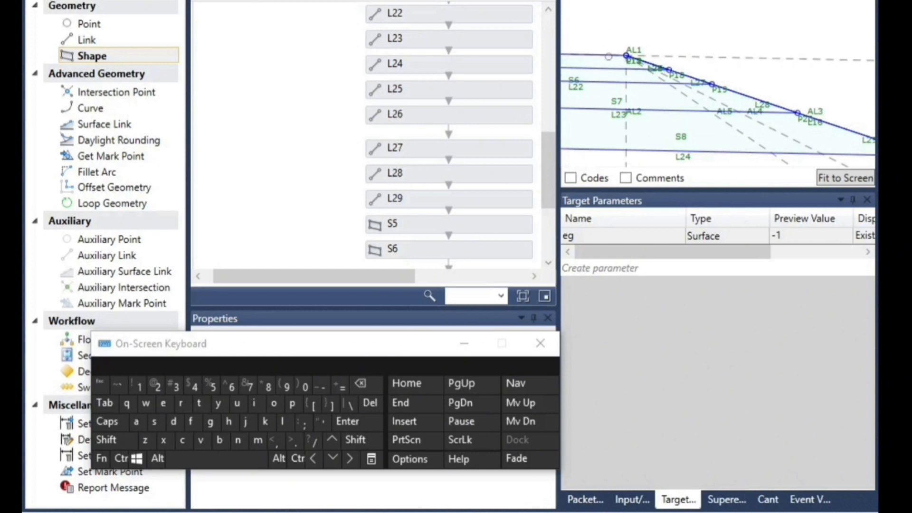
pyautogui.scroll(2, 613, 56)
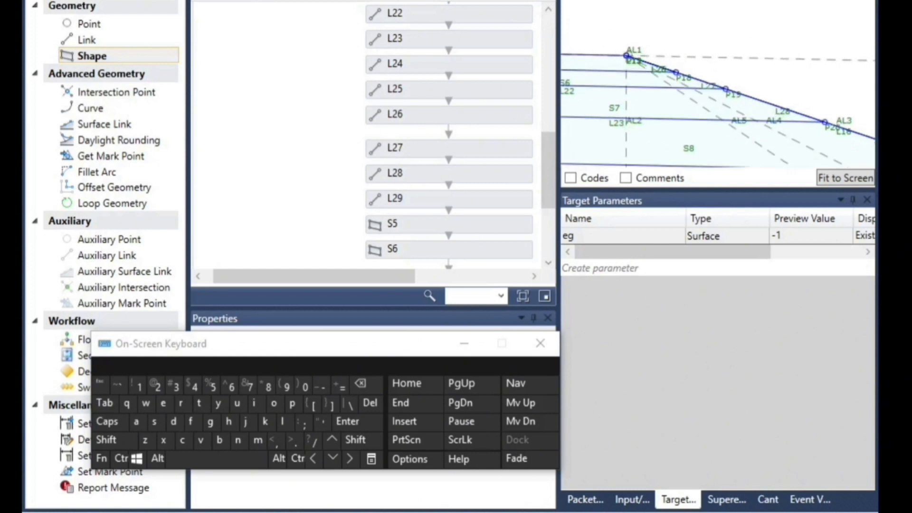
# Set the eg target's preview value to -4 to test the section with a lower surface
pyautogui.click(791, 236)
pyautogui.click(791, 236)
pyautogui.click(792, 236)
pyautogui.click(361, 383)
pyautogui.click(193, 388)
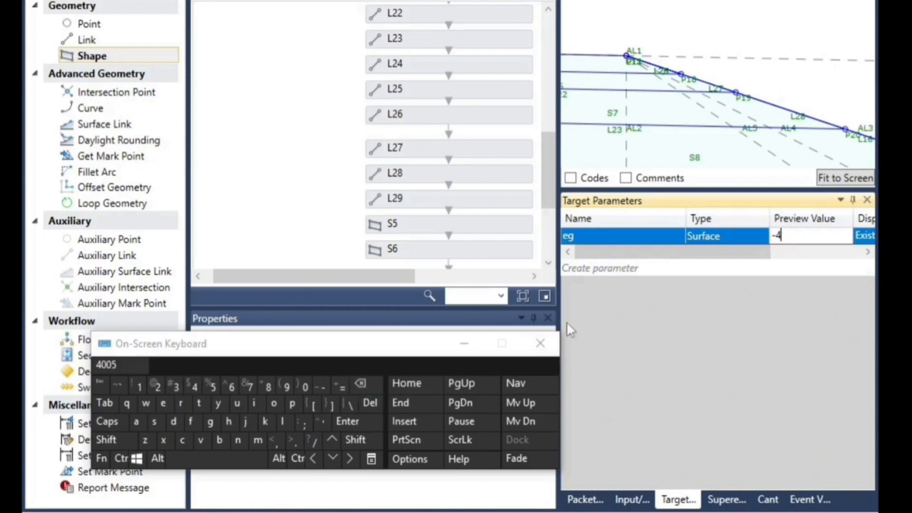
pyautogui.click(719, 144)
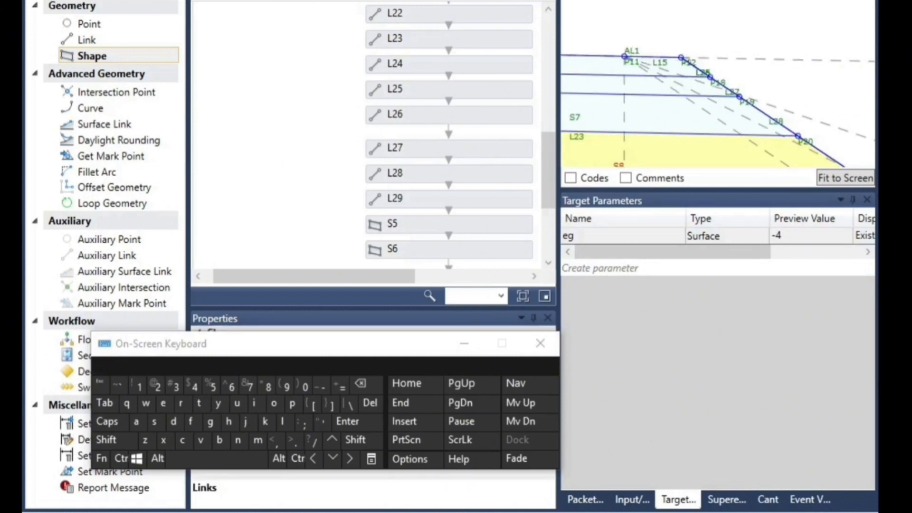
# Set the eg target's preview value to -7 to test the section with a deeper fill
pyautogui.click(796, 236)
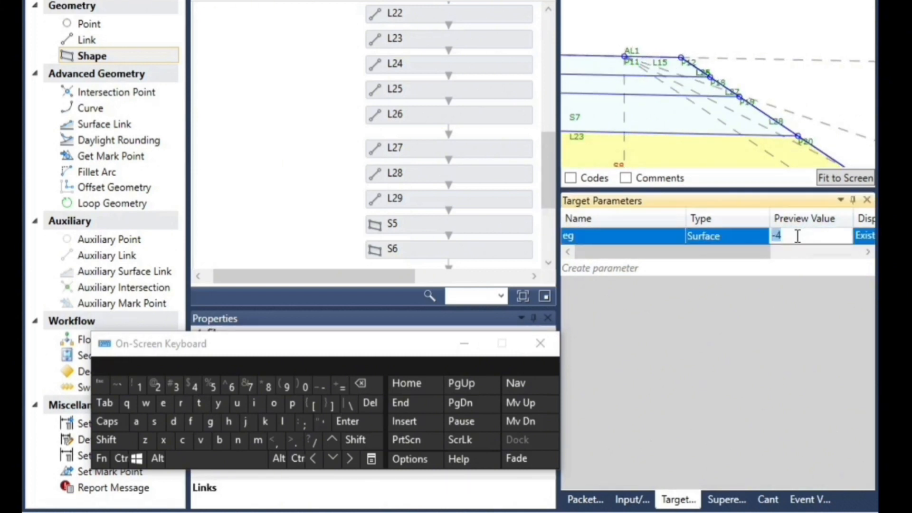
pyautogui.click(805, 235)
pyautogui.click(360, 383)
pyautogui.click(249, 386)
pyautogui.click(723, 38)
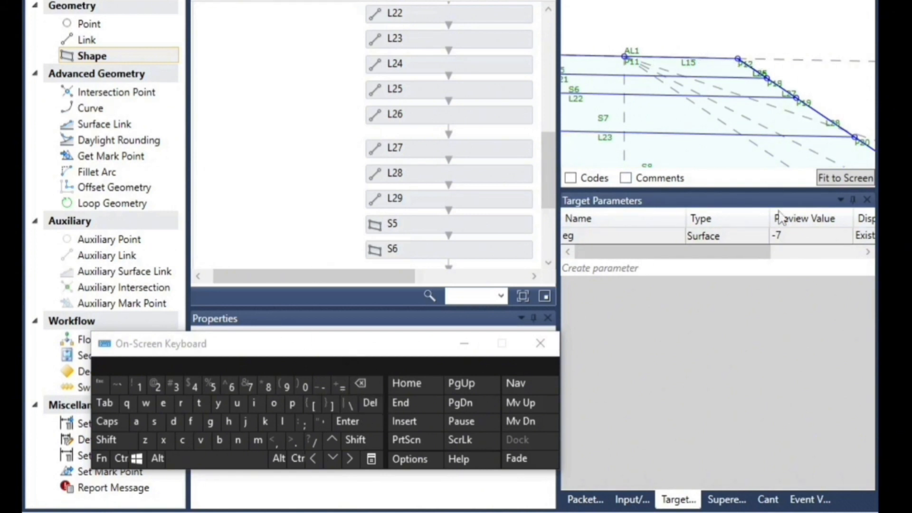
# Set the eg target's preview value to -10 and inspect the whole section in the preview
pyautogui.doubleClick(795, 234)
pyautogui.click(794, 234)
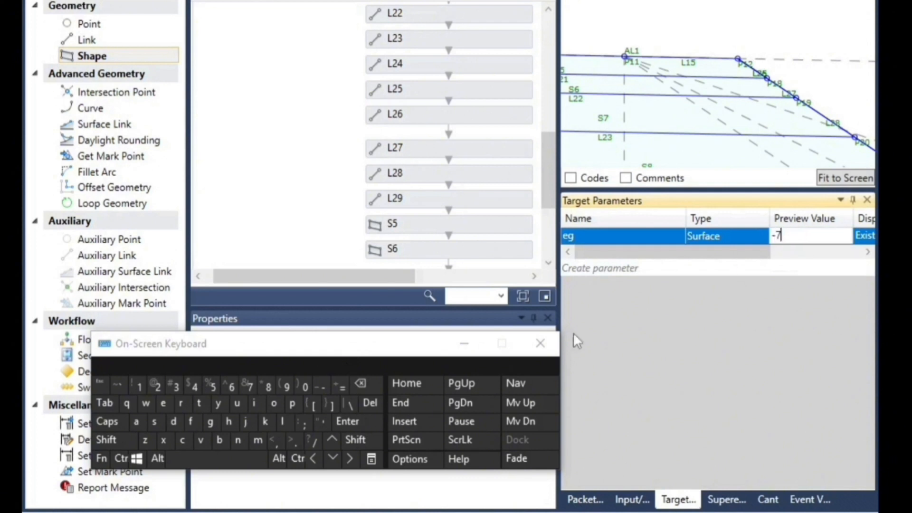
pyautogui.click(361, 384)
pyautogui.click(139, 386)
pyautogui.click(736, 39)
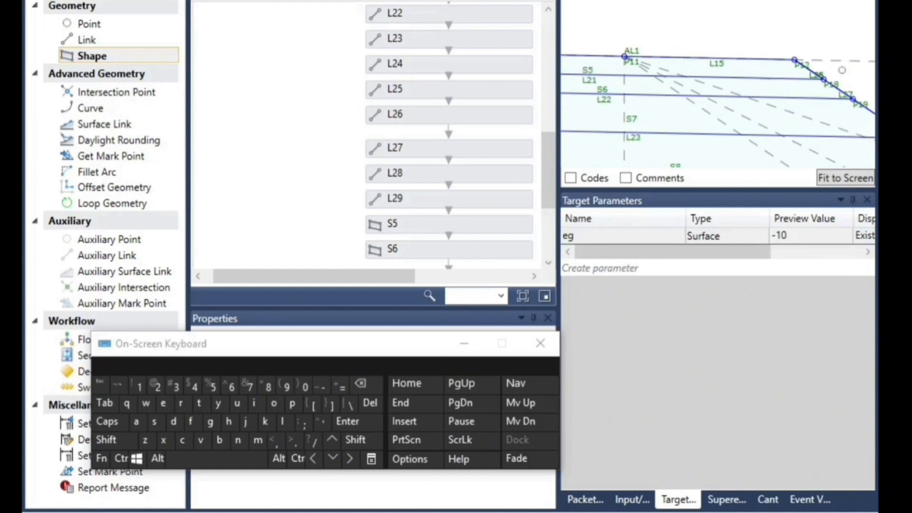
pyautogui.scroll(-3, 685, 46)
pyautogui.scroll(-5, 684, 45)
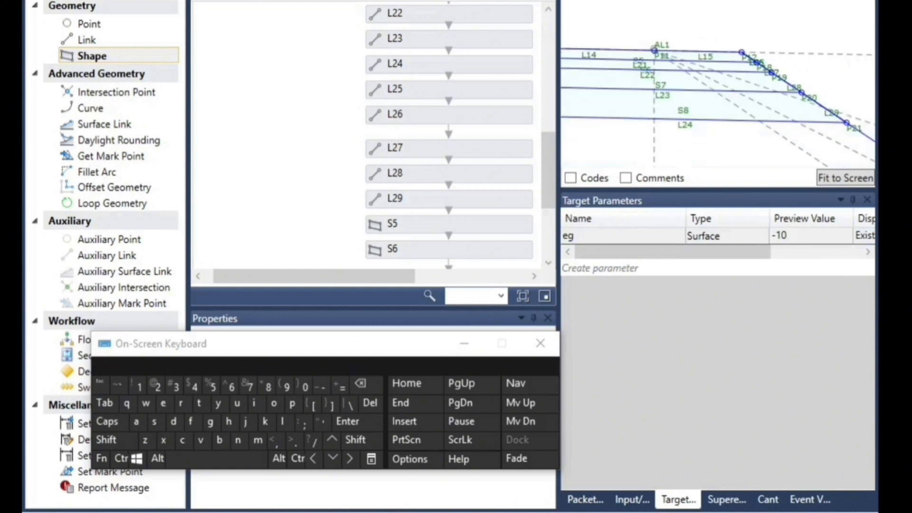
pyautogui.scroll(-6, 723, 64)
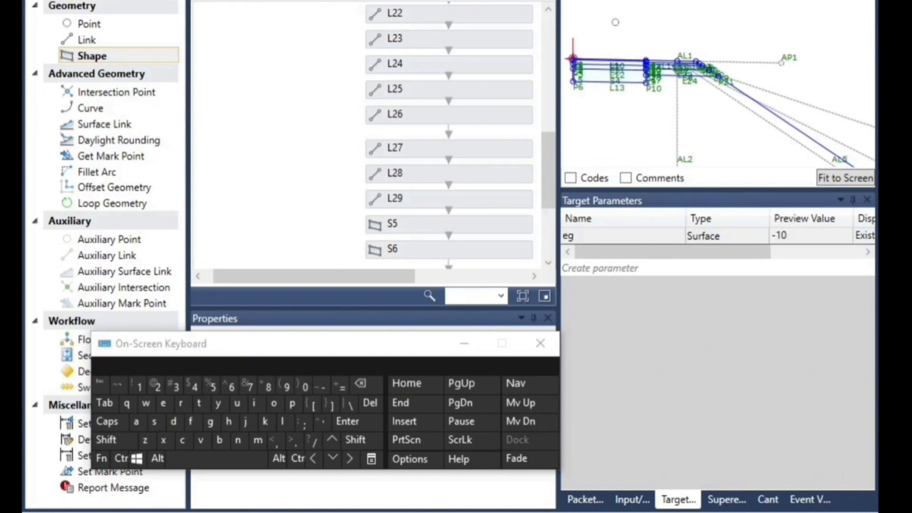
pyautogui.scroll(-2, 717, 157)
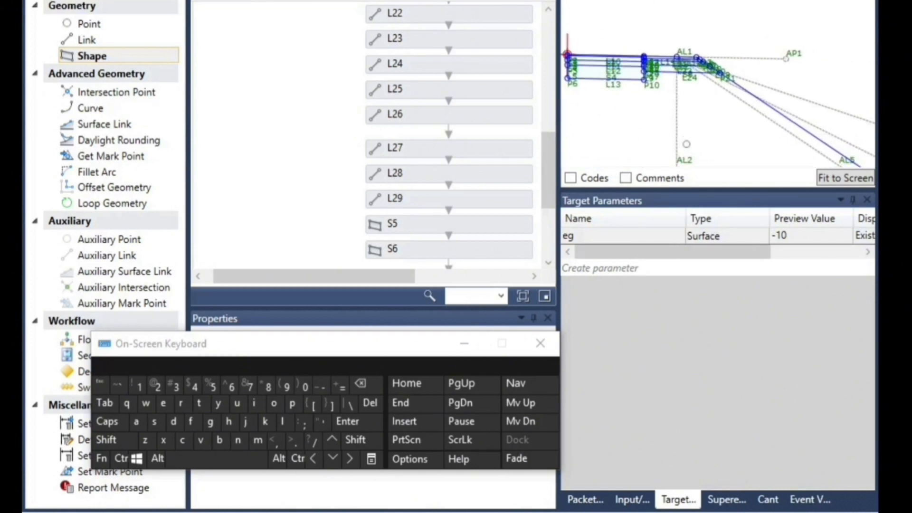